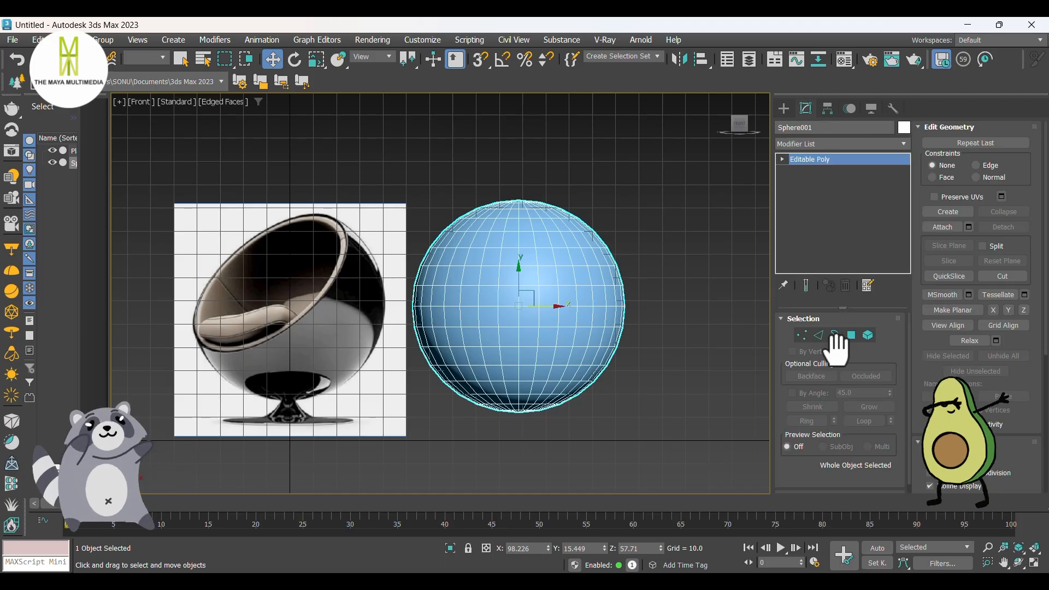
left_click(853, 334)
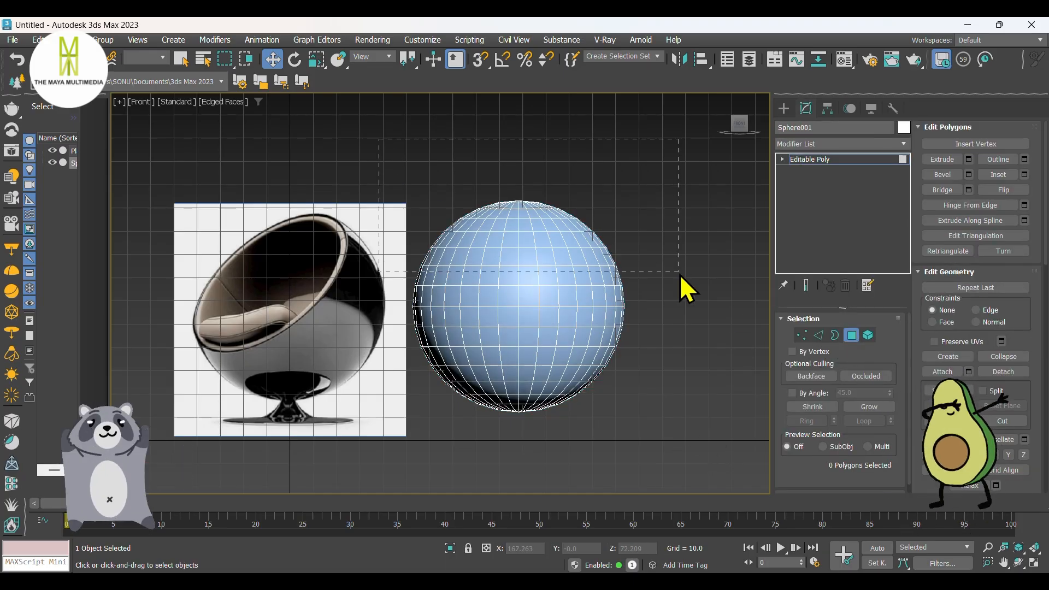
left_click_drag(686, 263, 683, 273)
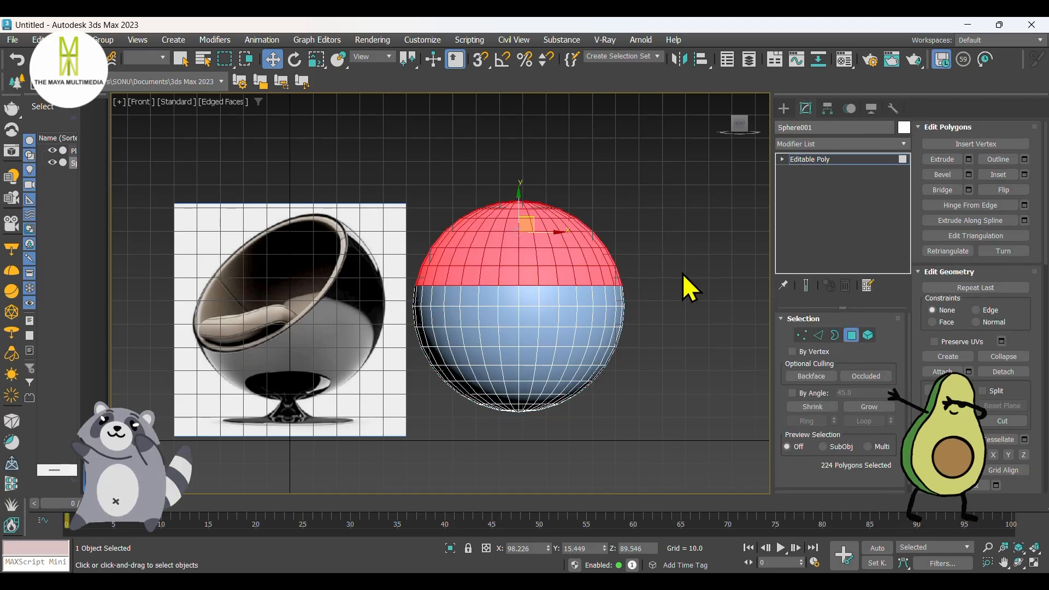
key("Delete")
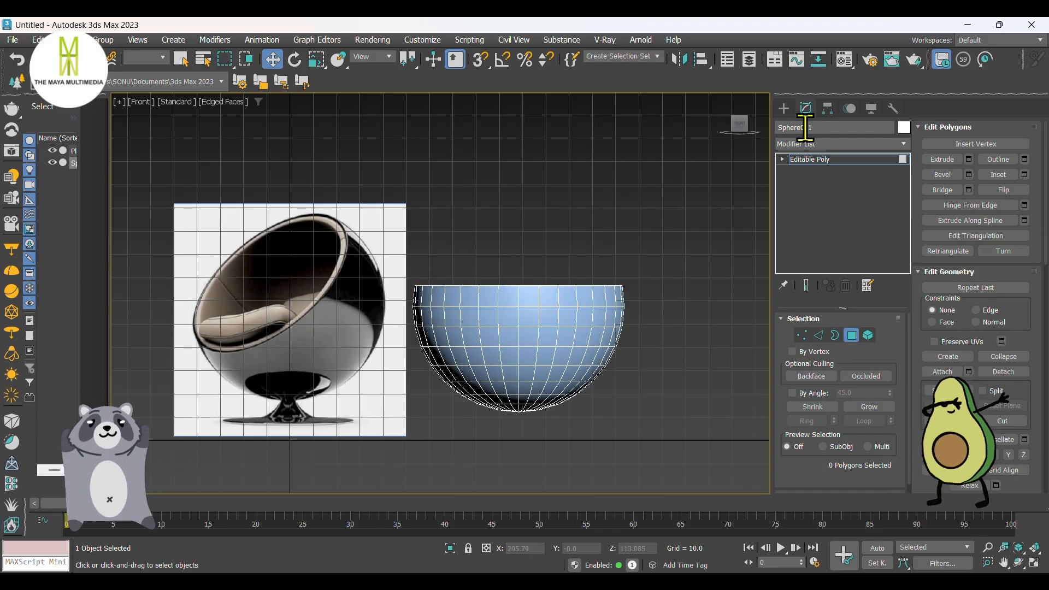
left_click(785, 109)
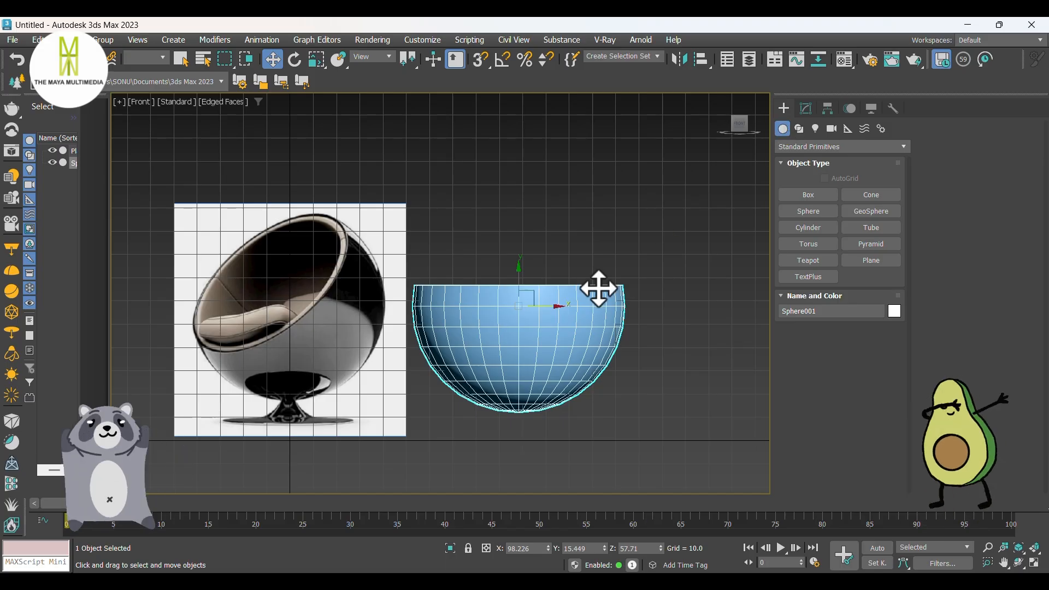
key("e")
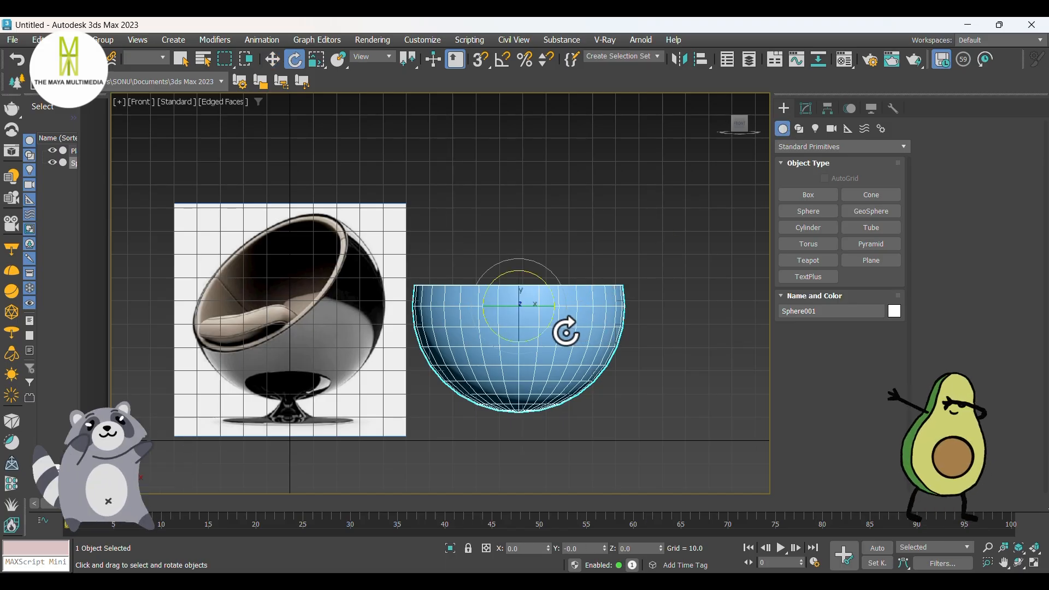
left_click_drag(566, 330, 613, 306)
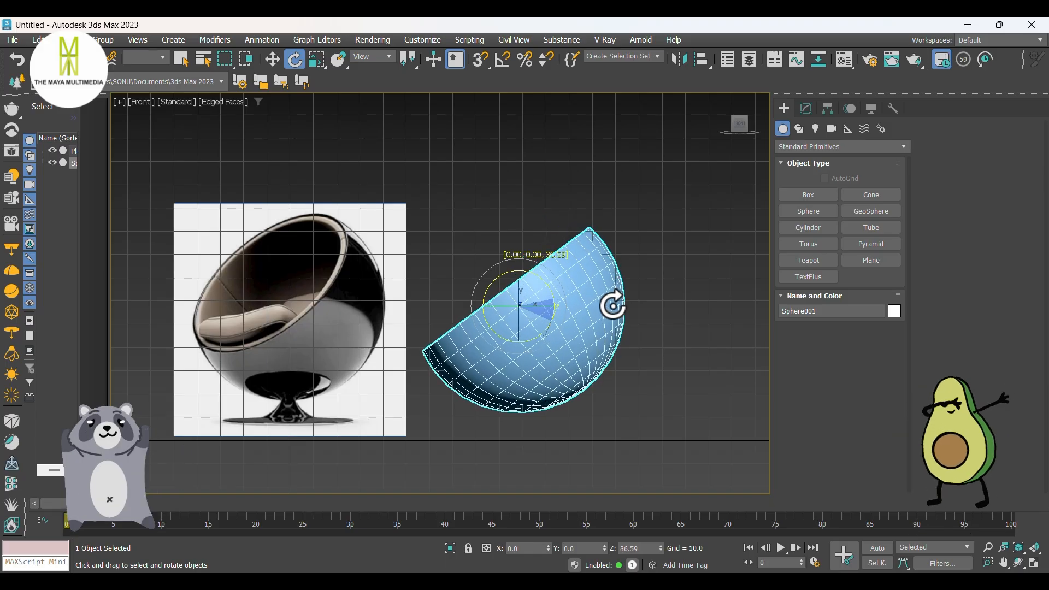
key("ctrl+z")
key("ctrl+z")
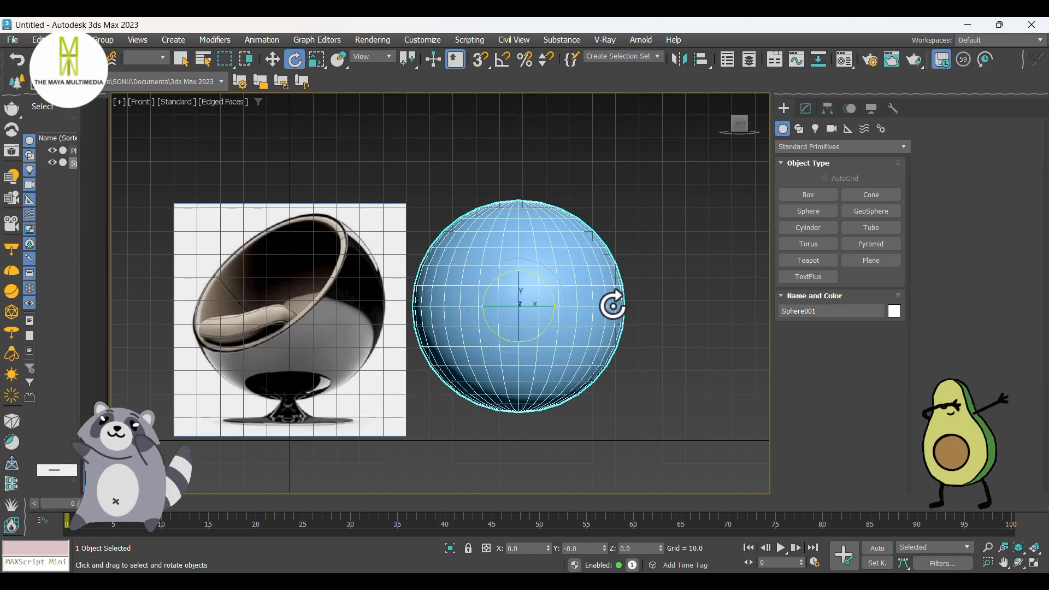
Step: Delete the sphere's cap polygons down to well above its middle, leaving an open bowl deeper than a hemisphere
left_click(813, 115)
left_click(851, 333)
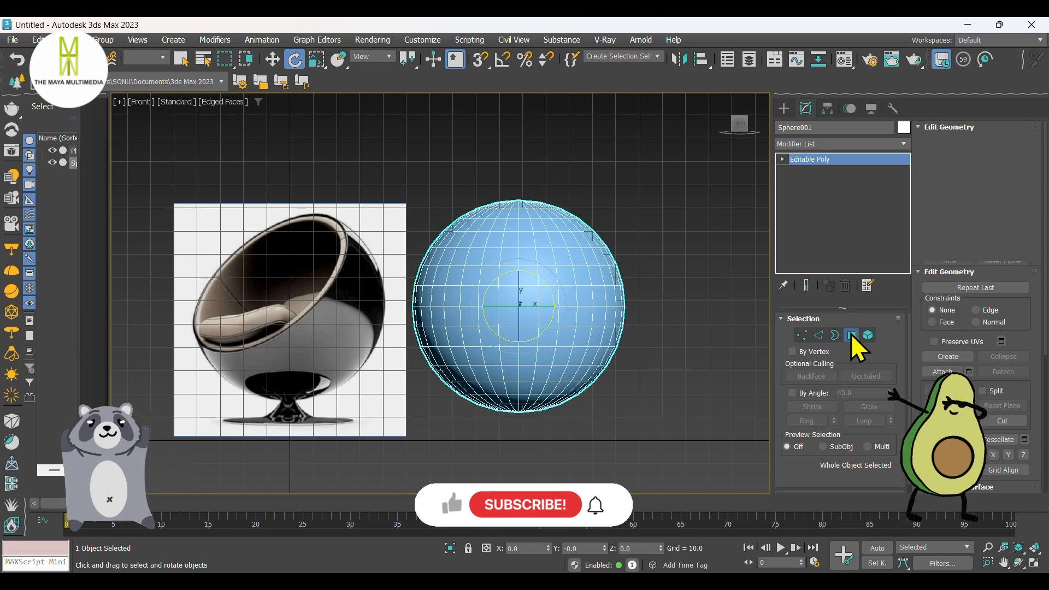
left_click_drag(656, 258, 655, 258)
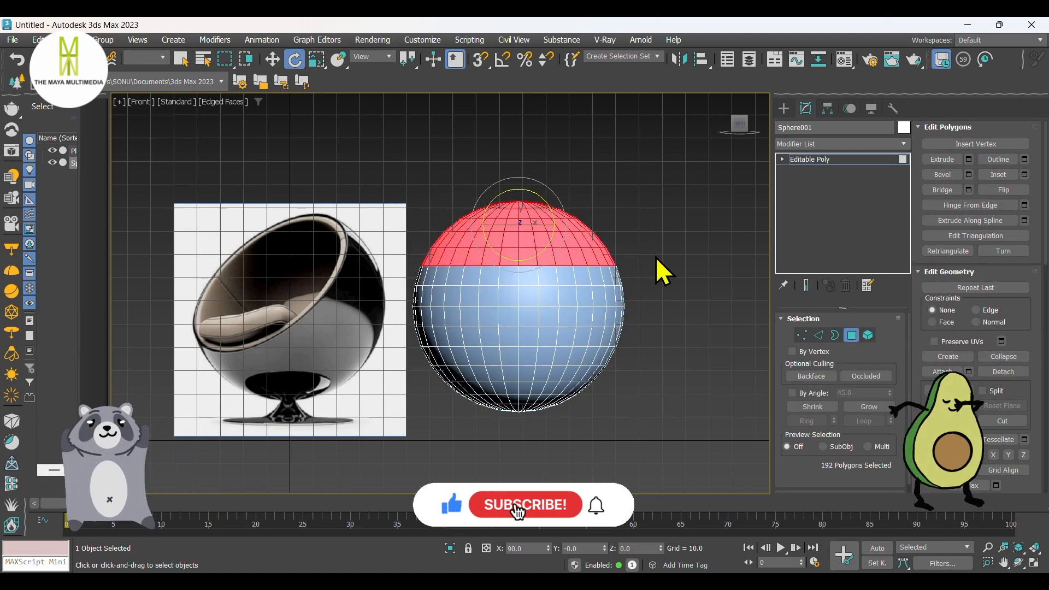
key("Delete")
left_click(784, 108)
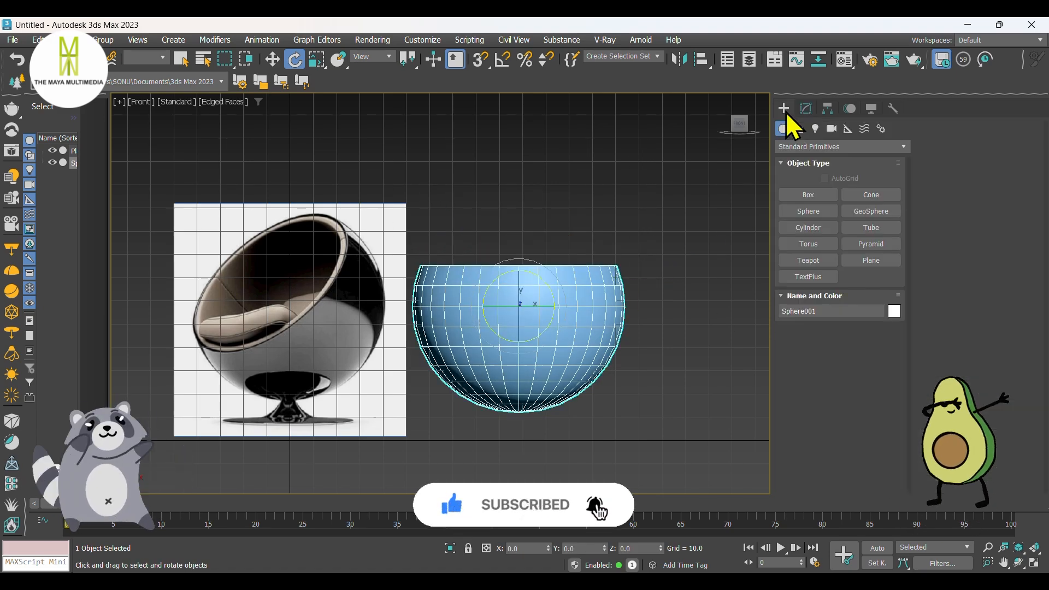
Step: Rotate the open sphere about 52 degrees in the front view so its opening tilts like the reference chair
left_click_drag(567, 333, 607, 285)
key("w")
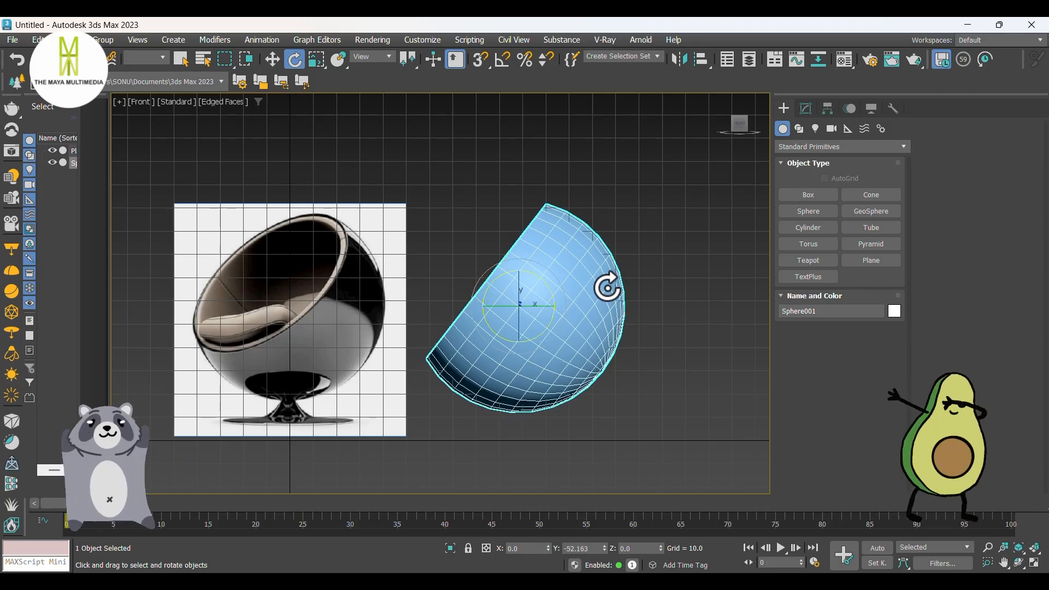
middle_click_drag(516, 342, 517, 317)
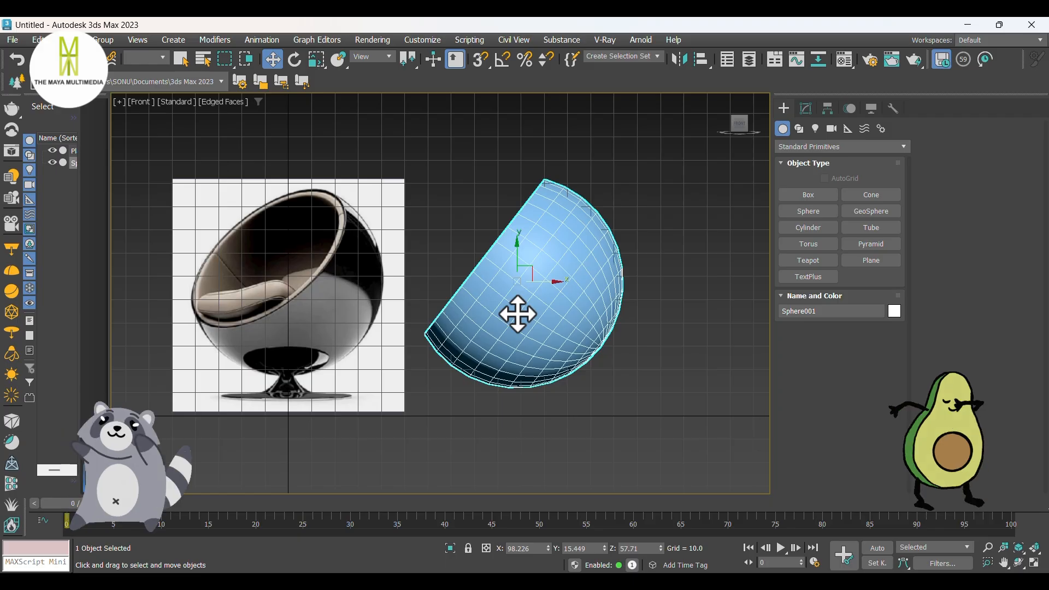
Step: In the top view, create a cylinder with a radius of about 29.26 centred beneath the open sphere
key("t")
middle_click_drag(638, 288, 590, 287)
left_click(808, 228)
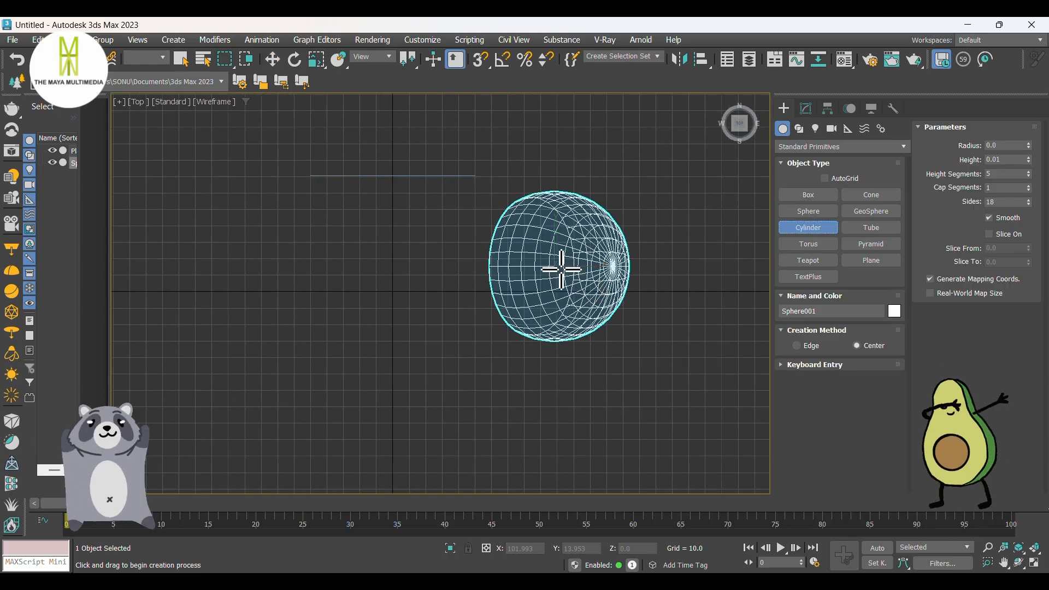
left_click_drag(560, 266, 515, 251)
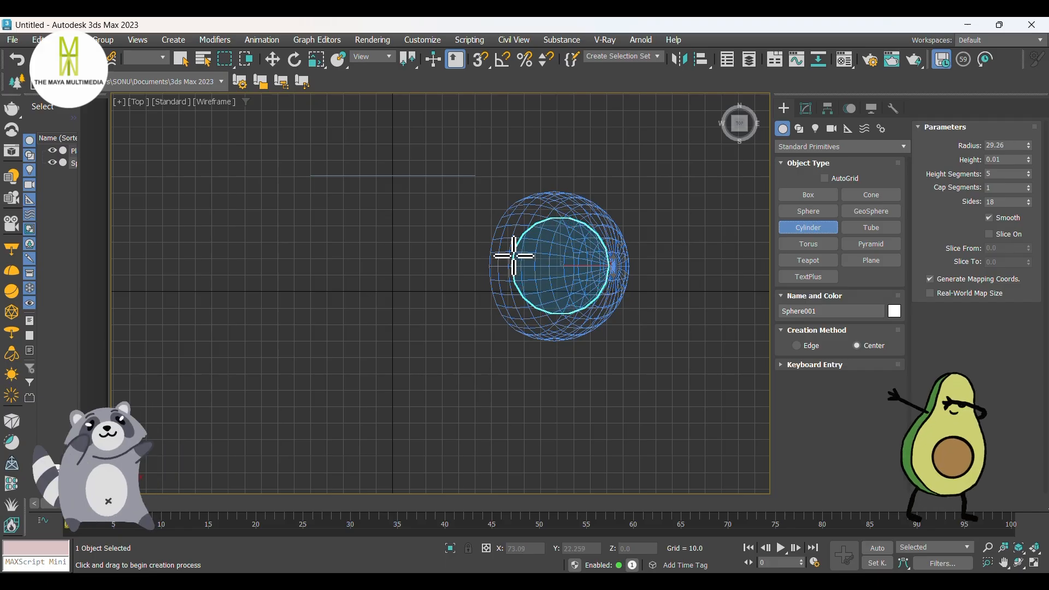
left_click(493, 251)
right_click(494, 262)
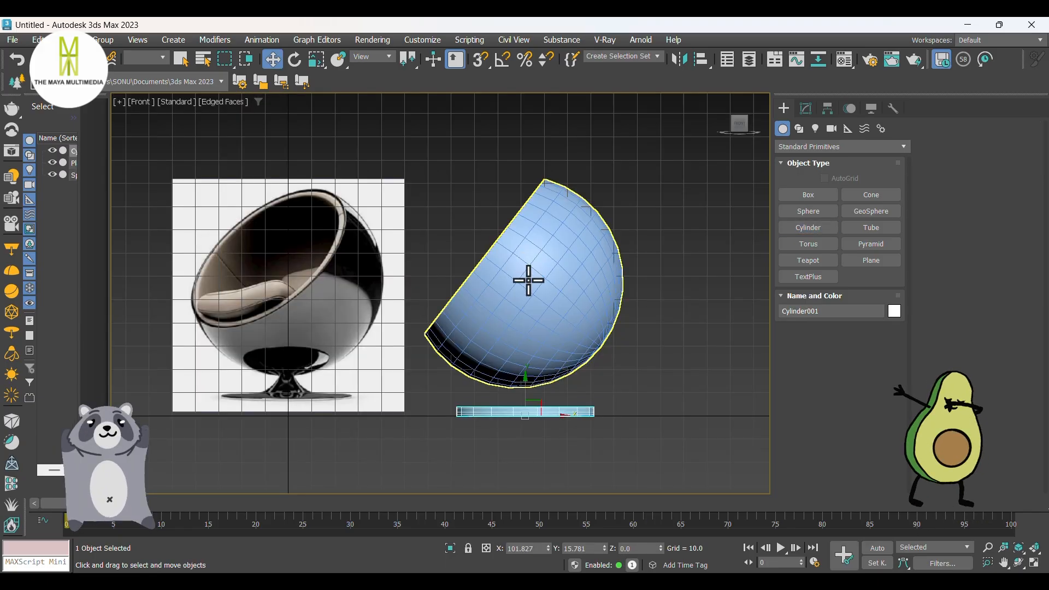
Step: Reduce the base cylinder to one height segment and a height of about 0.877
scroll(515, 436, "up", 5)
left_click(805, 111)
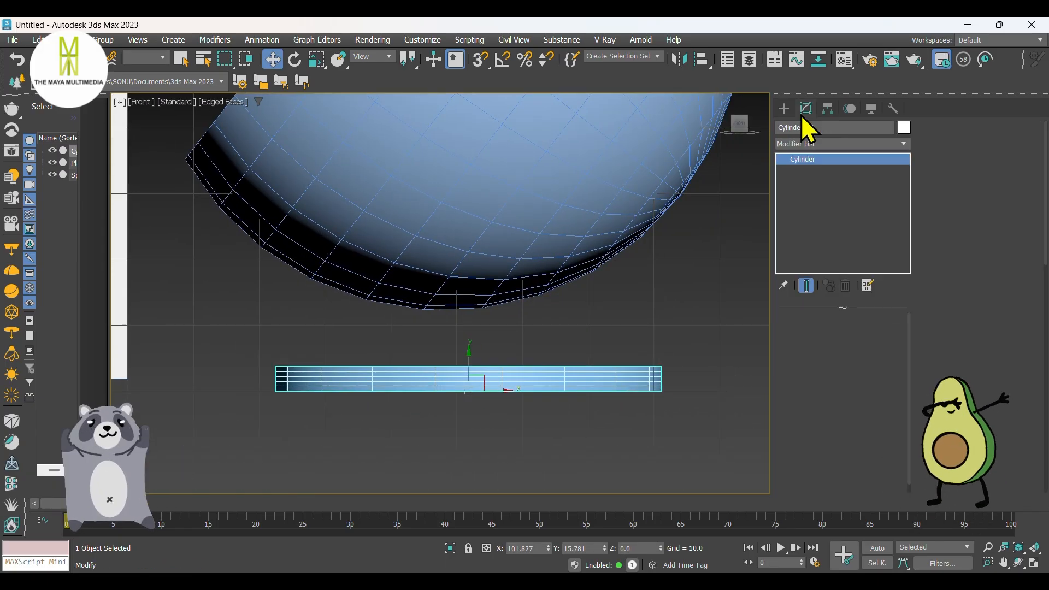
left_click_drag(892, 366, 892, 395)
middle_click_drag(549, 370, 491, 355)
left_click_drag(891, 352, 893, 386)
scroll(599, 359, "down", 2)
middle_click_drag(480, 354, 577, 383)
scroll(635, 353, "down", 2)
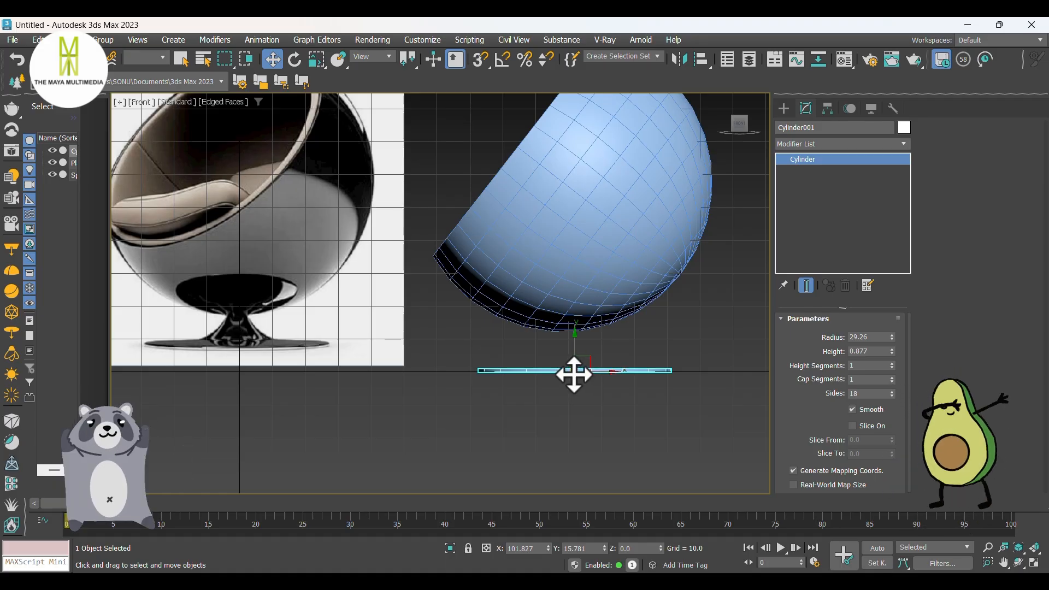
Step: Show edged faces in perspective and apply a Shell modifier to the open sphere with inner amount 2 and outer amount 0
key("p")
scroll(579, 371, "down", 3)
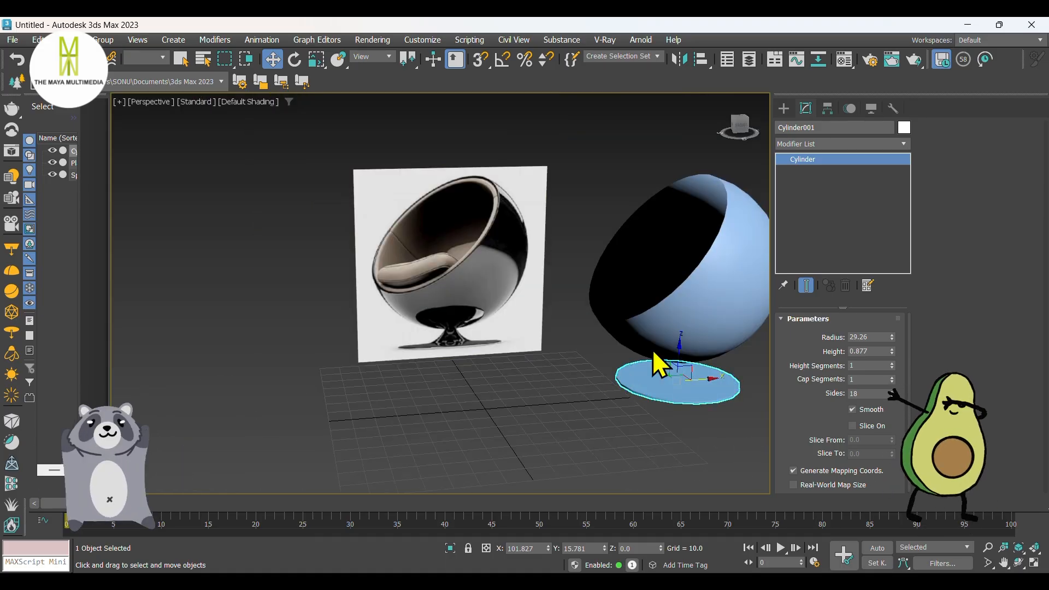
mouse_move(675, 343)
middle_mouse_down()
mouse_move(527, 365)
mouse_move(644, 351)
mouse_move(644, 304)
mouse_move(634, 320)
middle_mouse_up()
left_click(574, 311)
key("F4")
left_click(828, 141)
type("sh")
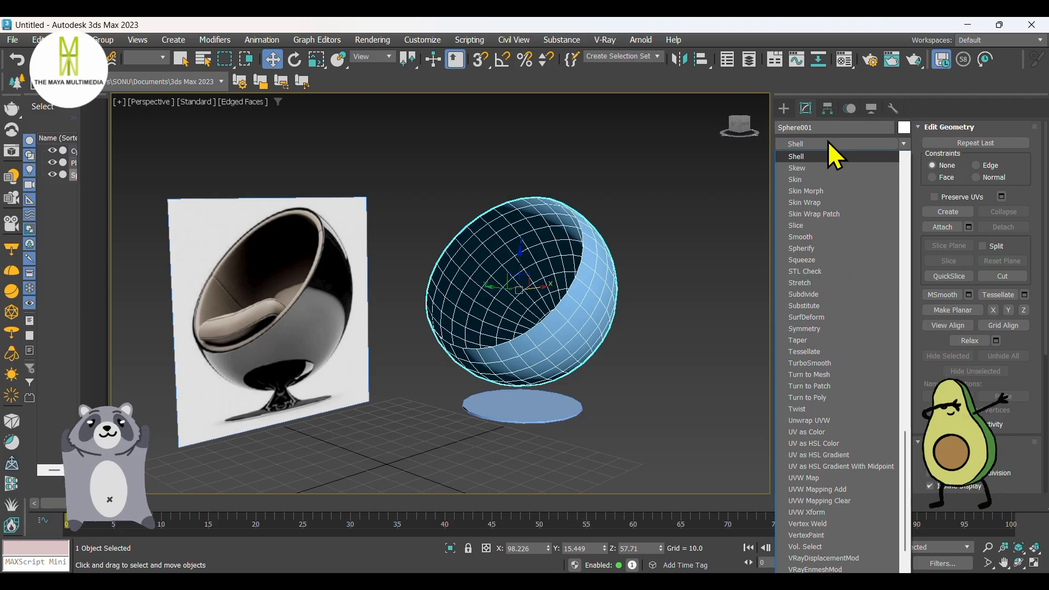
key("Return")
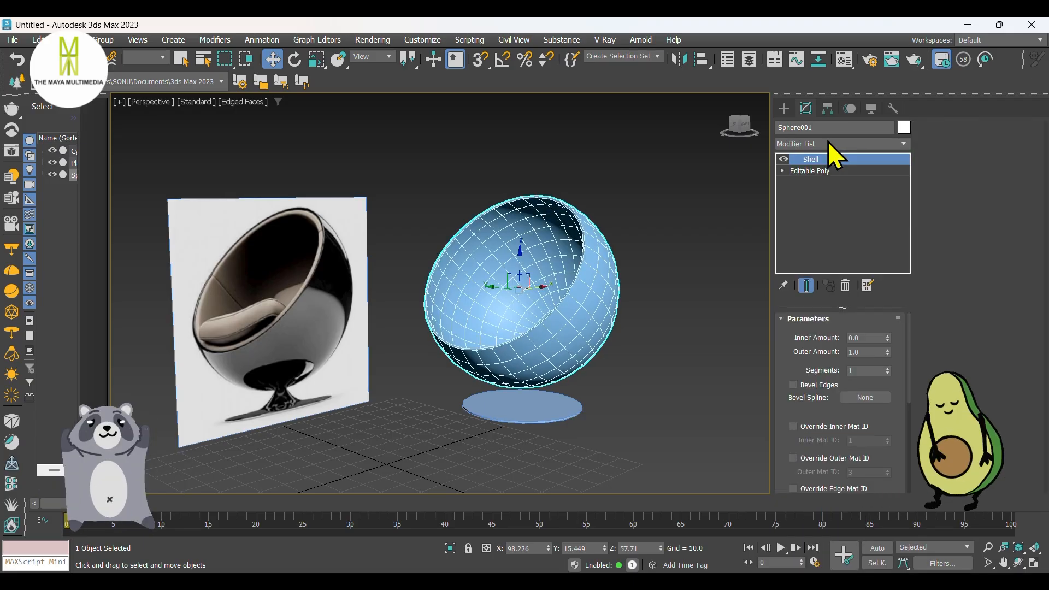
double_click(868, 337)
type("2")
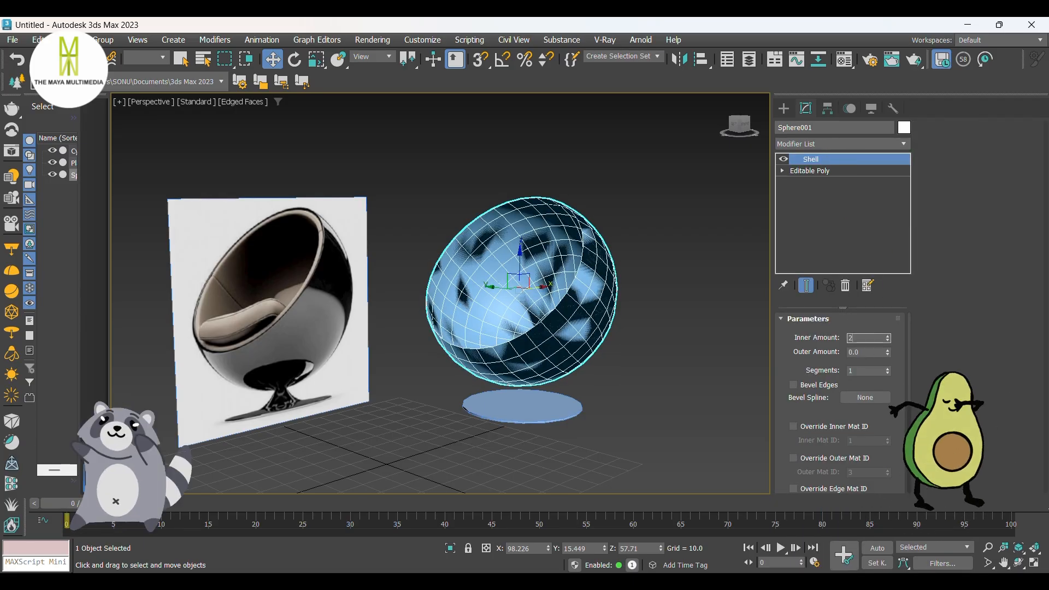
key("Return")
middle_click_drag(463, 340, 653, 304, "alt")
right_click(630, 261)
mouse_move(710, 443)
left_click(793, 456)
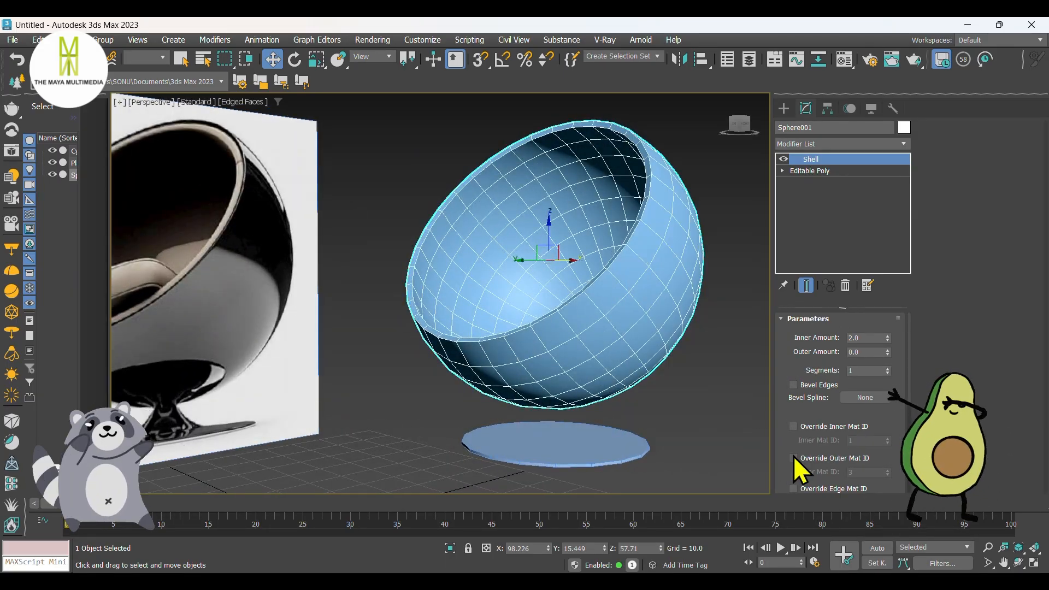
left_click(818, 335)
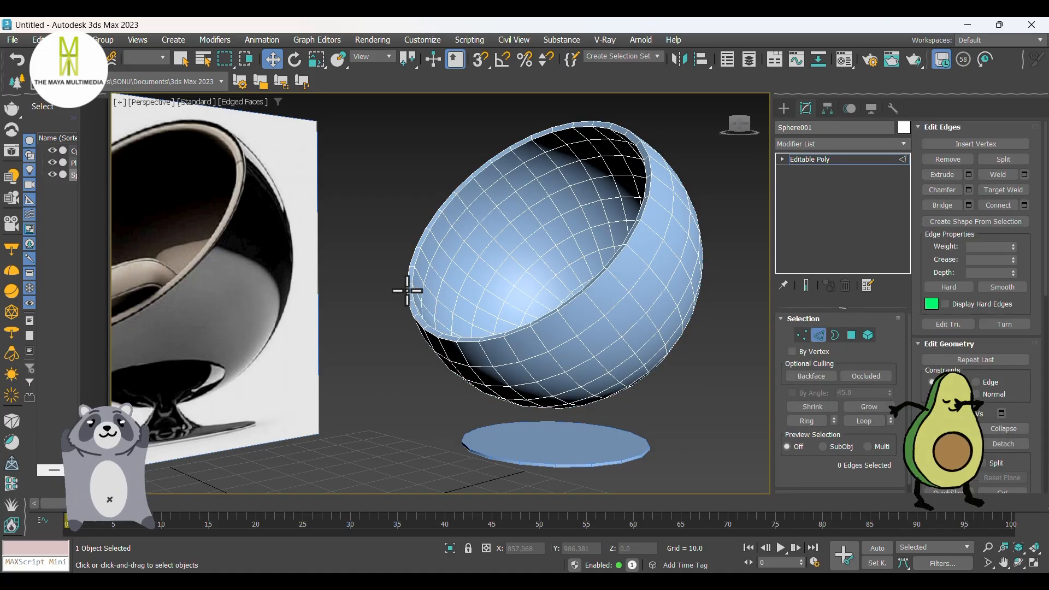
middle_click_drag(407, 291, 452, 299)
scroll(541, 280, "up", 5)
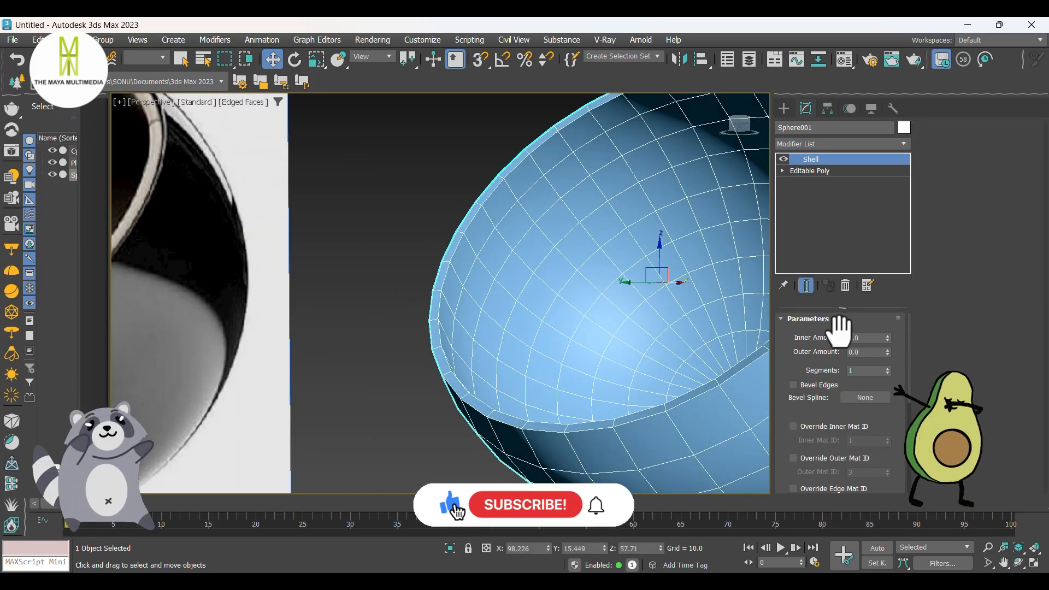
Step: Set the shell's inner amount to 3 and convert the open sphere to an Editable Poly
left_click_drag(863, 338, 820, 336)
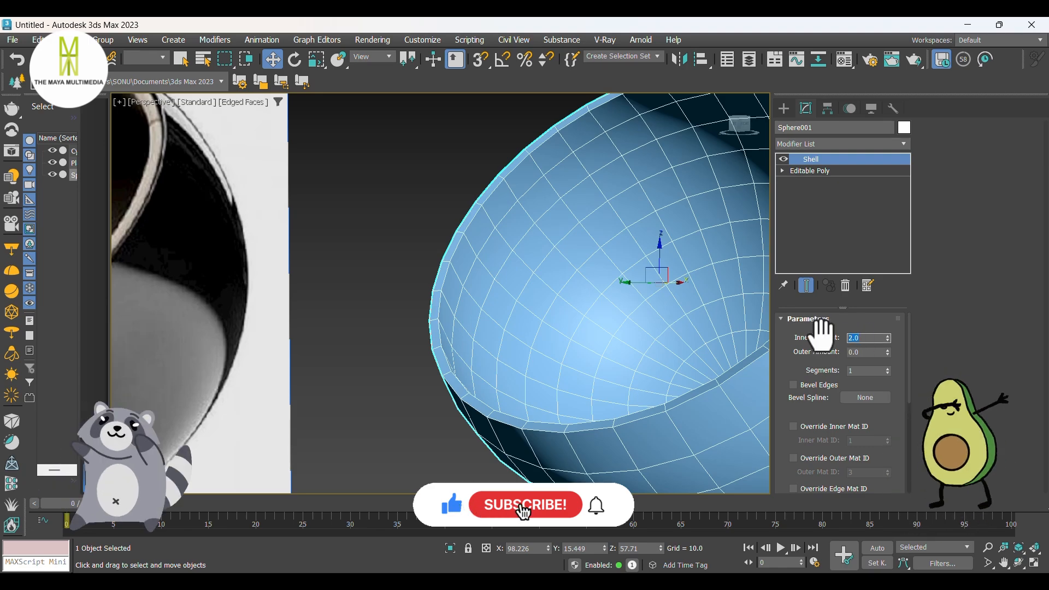
type("3")
key("Return")
right_click(499, 274)
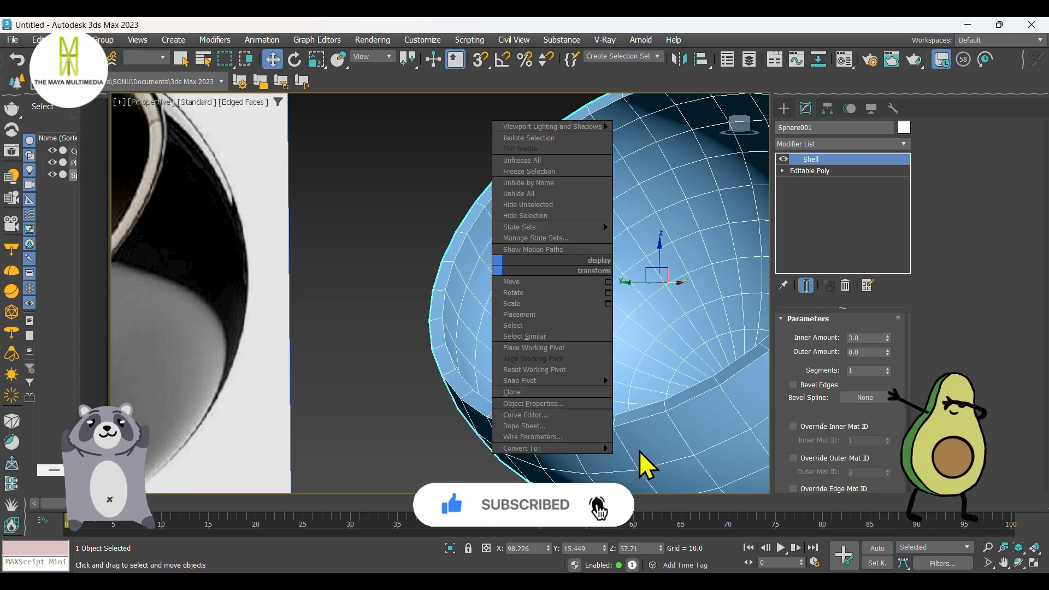
left_click(662, 458)
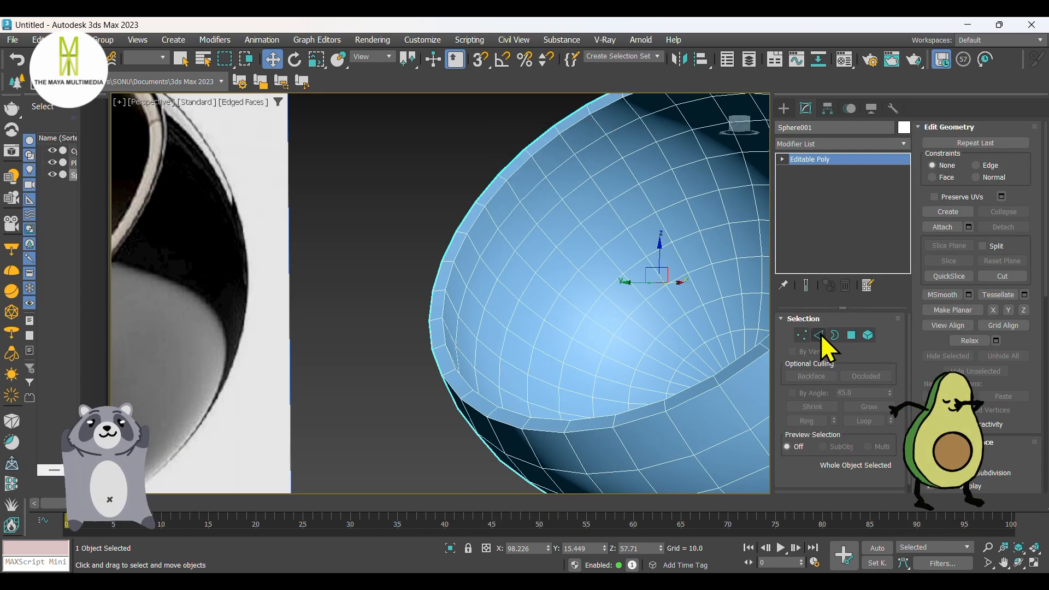
Step: Select the ring of edges crossing the bowl's rim and connect them with 1 segment and a slide of -45
left_click(819, 335)
scroll(430, 314, "up", 2)
left_click(435, 323)
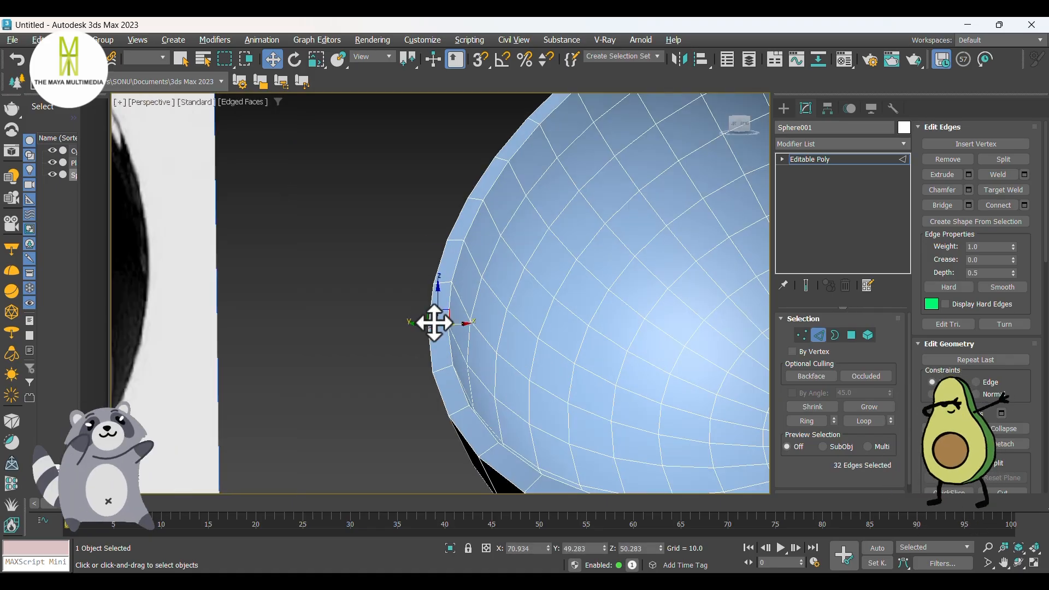
right_click(435, 322)
left_click(316, 365)
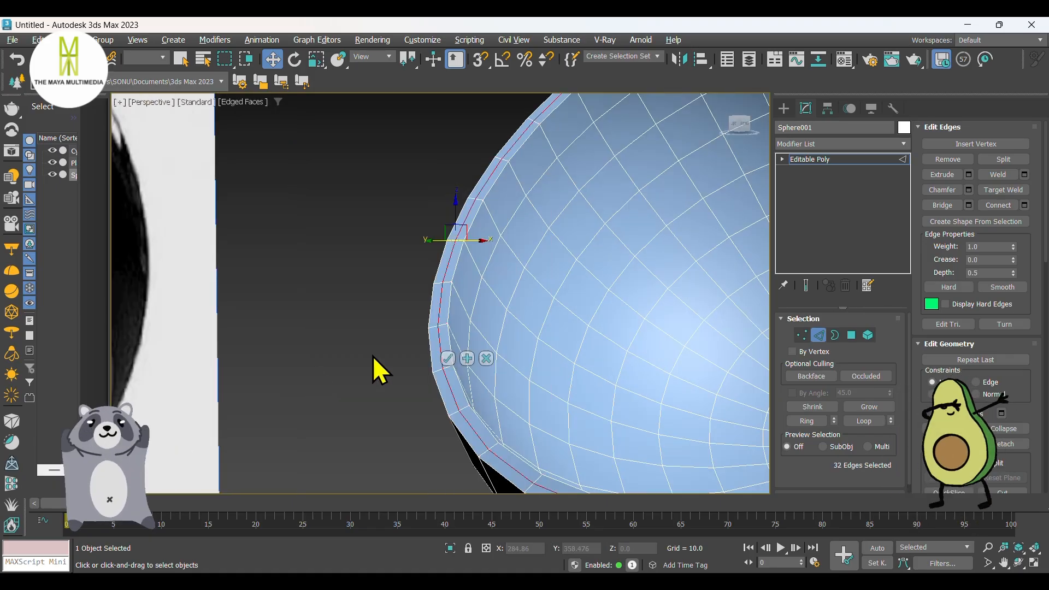
mouse_move(451, 328)
scroll(451, 328, "up", 2)
left_click_drag(469, 277, 295, 258)
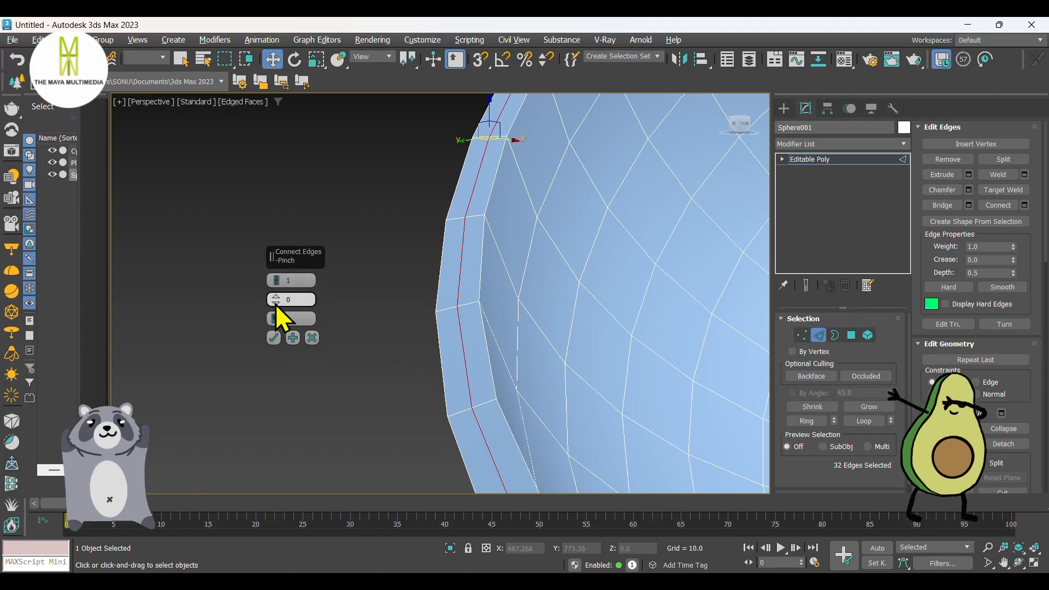
left_click_drag(275, 304, 299, 426)
scroll(393, 371, "down", 5)
scroll(392, 363, "up", 8)
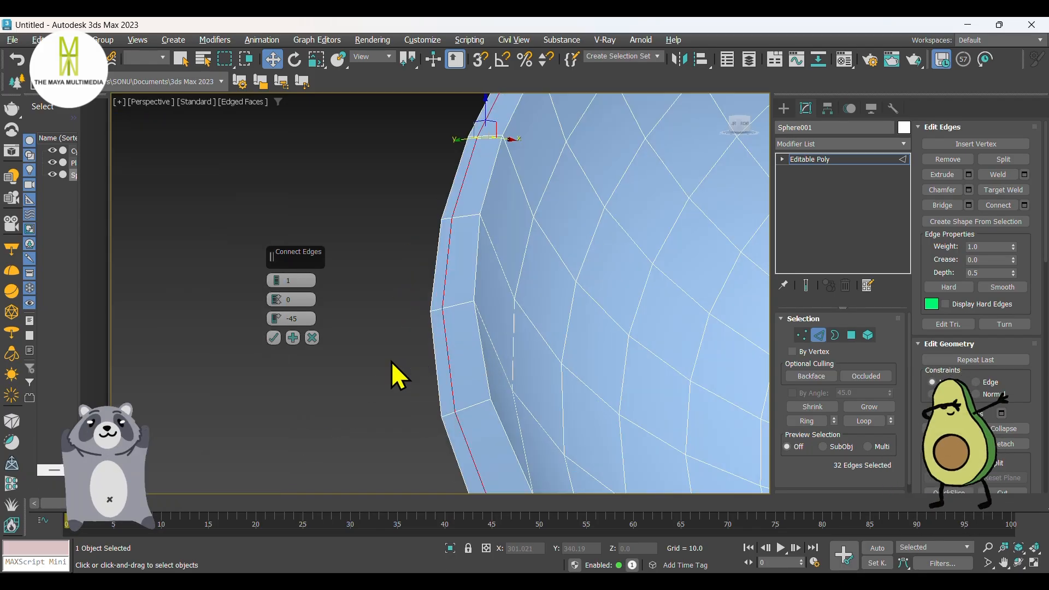
left_click(274, 339)
scroll(352, 344, "down", 5)
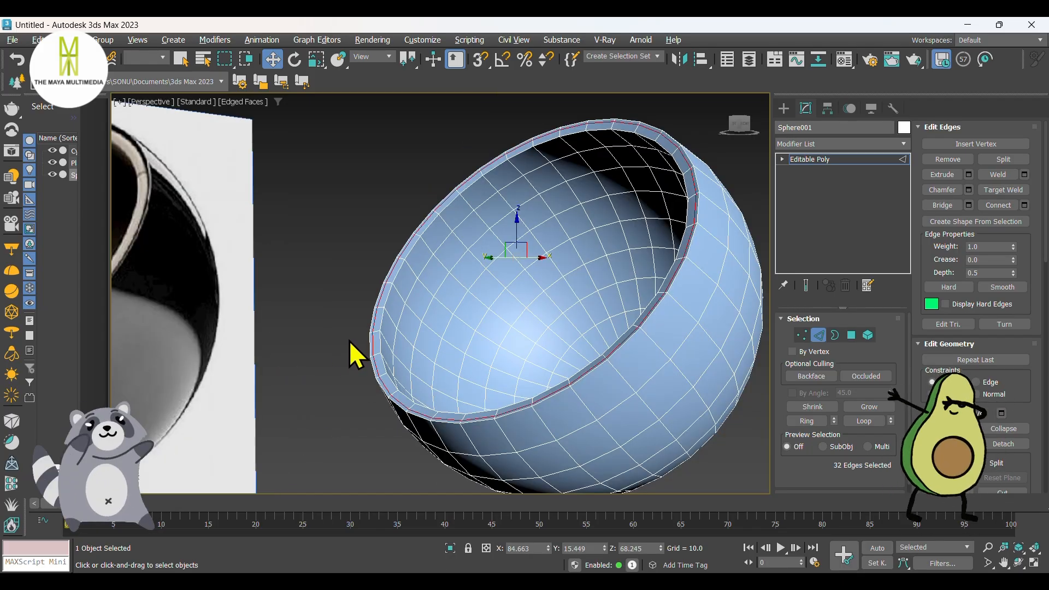
Step: Select the full outer ring of polygons along the bowl's rim
middle_click_drag(350, 340, 347, 335)
left_click(851, 336)
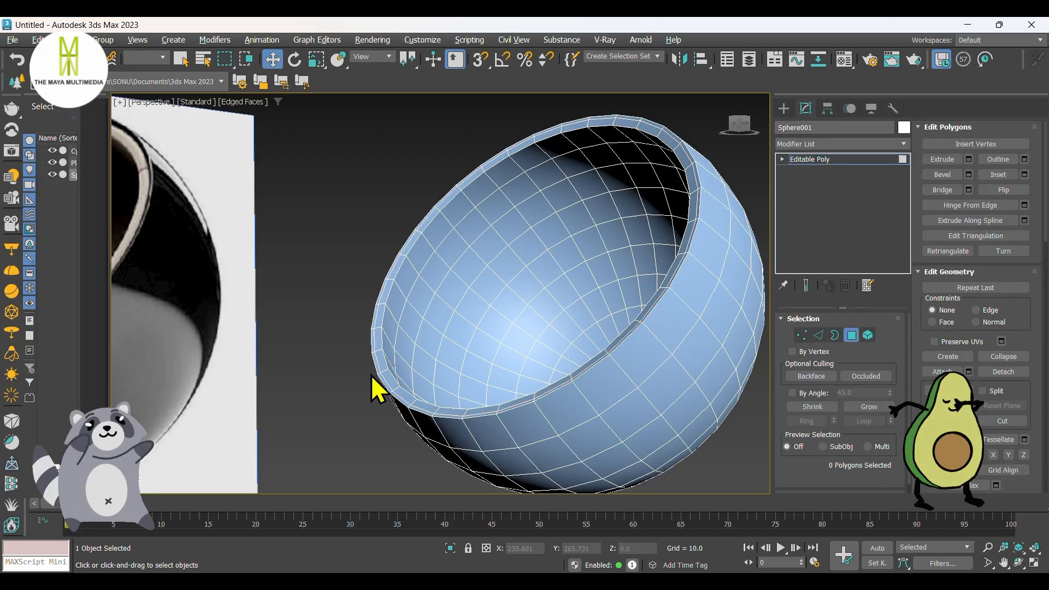
scroll(370, 387, "up", 8)
left_click(449, 286)
left_click(489, 330, "shift")
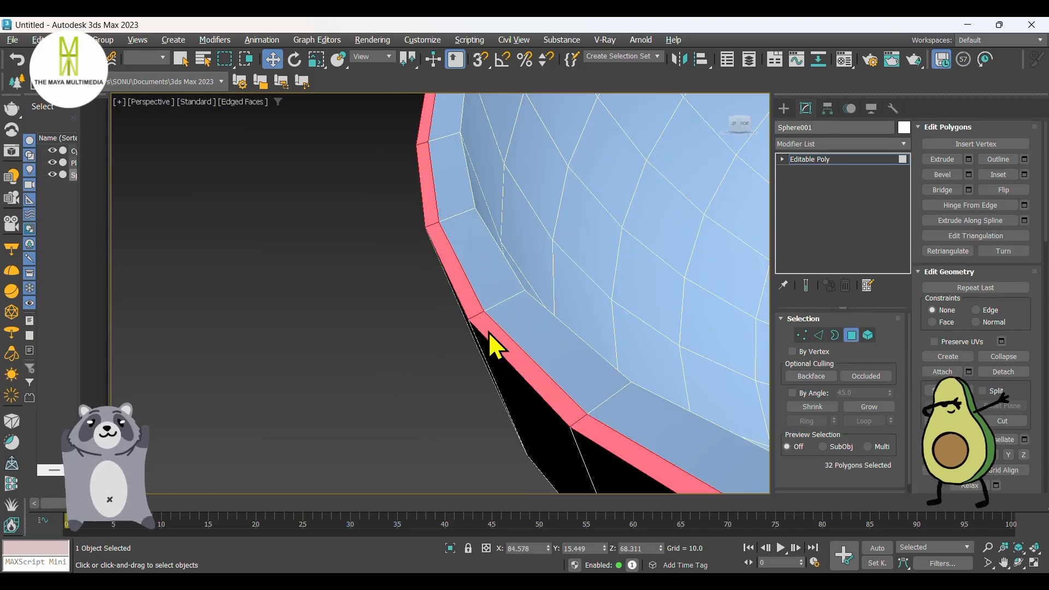
Step: Extrude the selected outer rim polygons with a height of 1.0 and a bias of 1.0
right_click(481, 324)
left_click(365, 364)
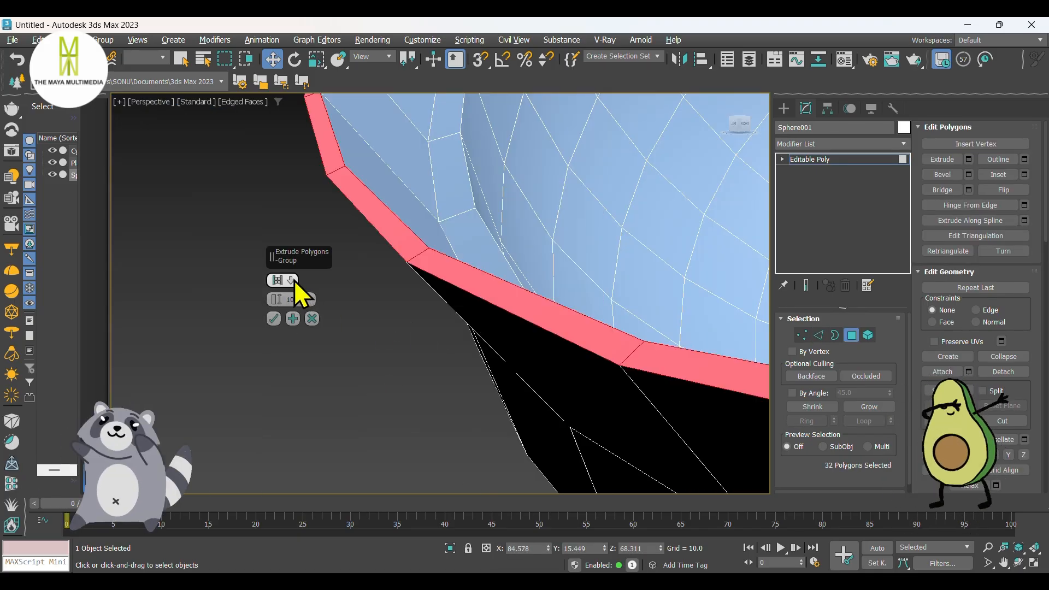
left_click(292, 280)
left_click(326, 302)
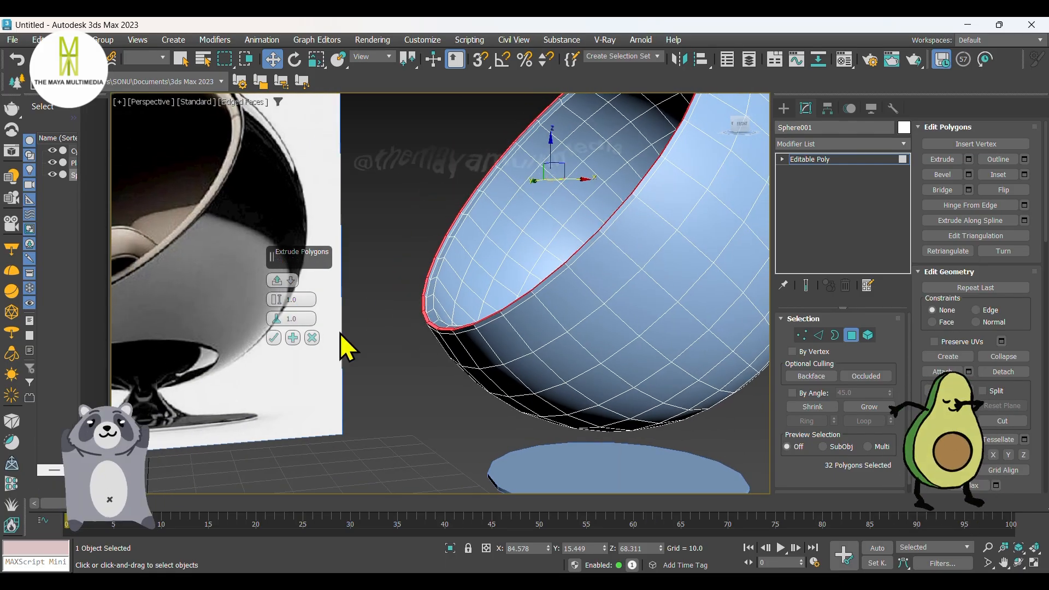
left_click(273, 338)
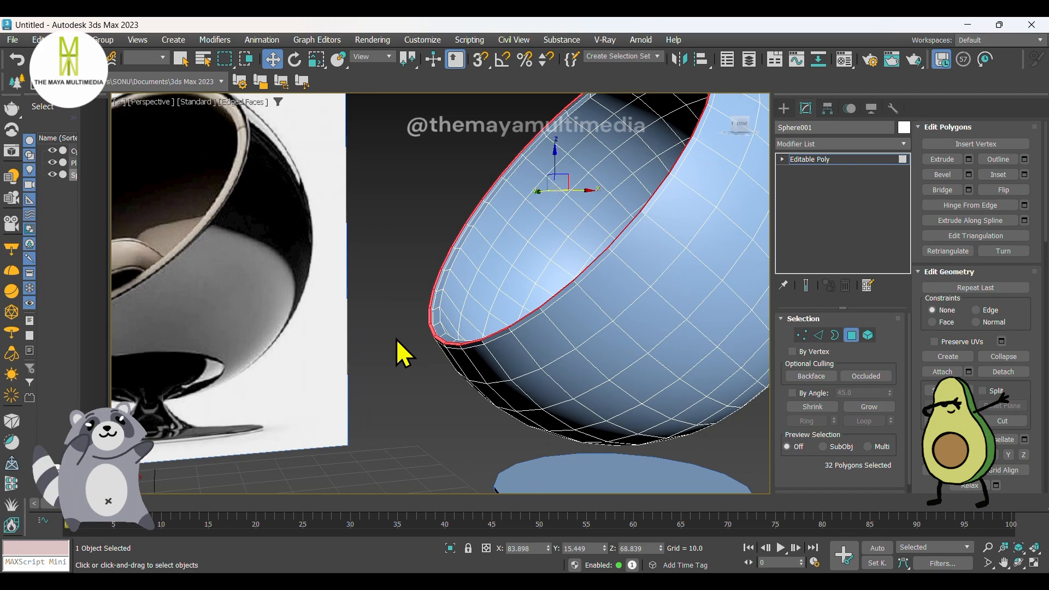
Step: In edge mode, select the ring of edges running from the rim down one side of the bowl's interior
scroll(397, 339, "down", 5)
left_click(818, 335)
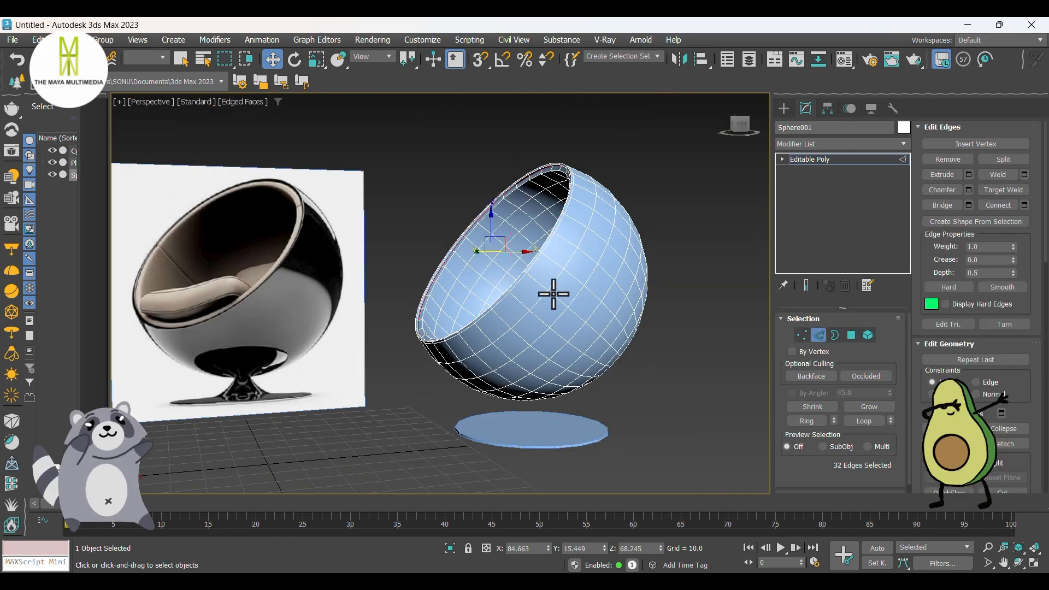
middle_click_drag(554, 294, 529, 300, "alt")
scroll(497, 248, "up", 6)
scroll(460, 254, "down", 3)
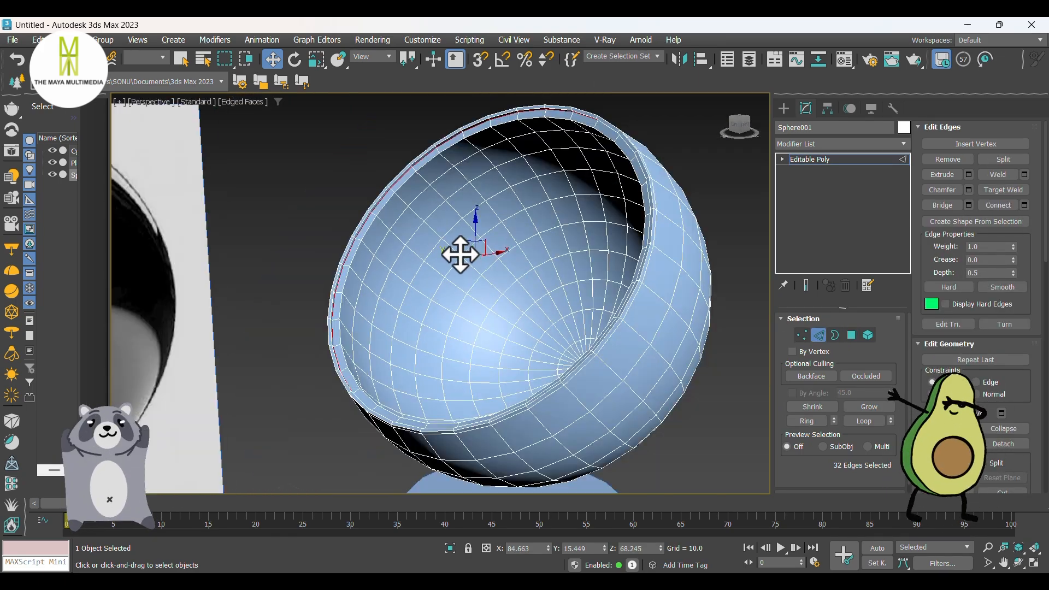
middle_click_drag(461, 254, 552, 276, "alt")
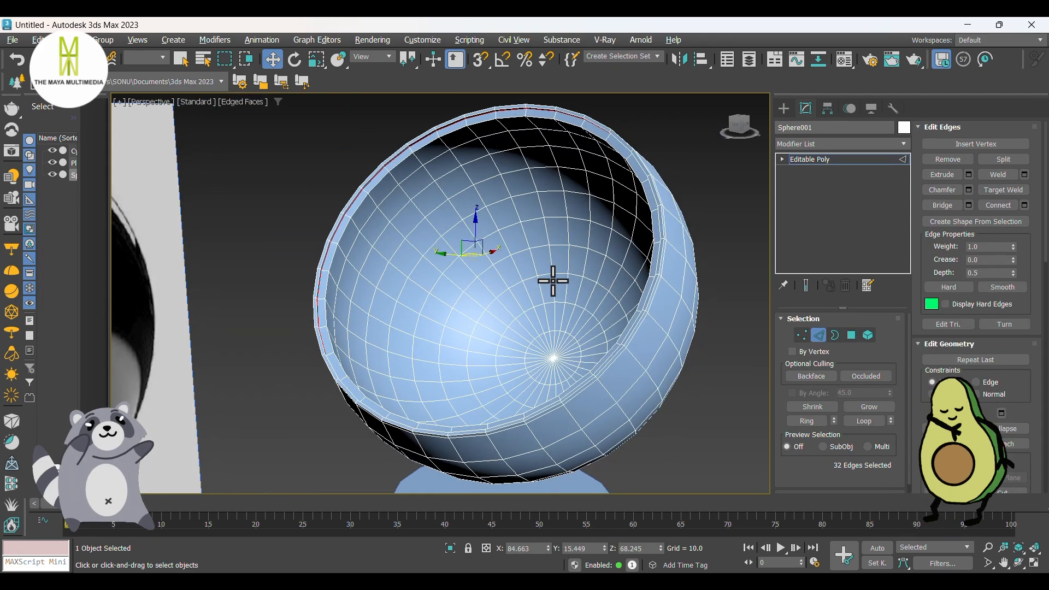
left_click(354, 240)
key("alt+r")
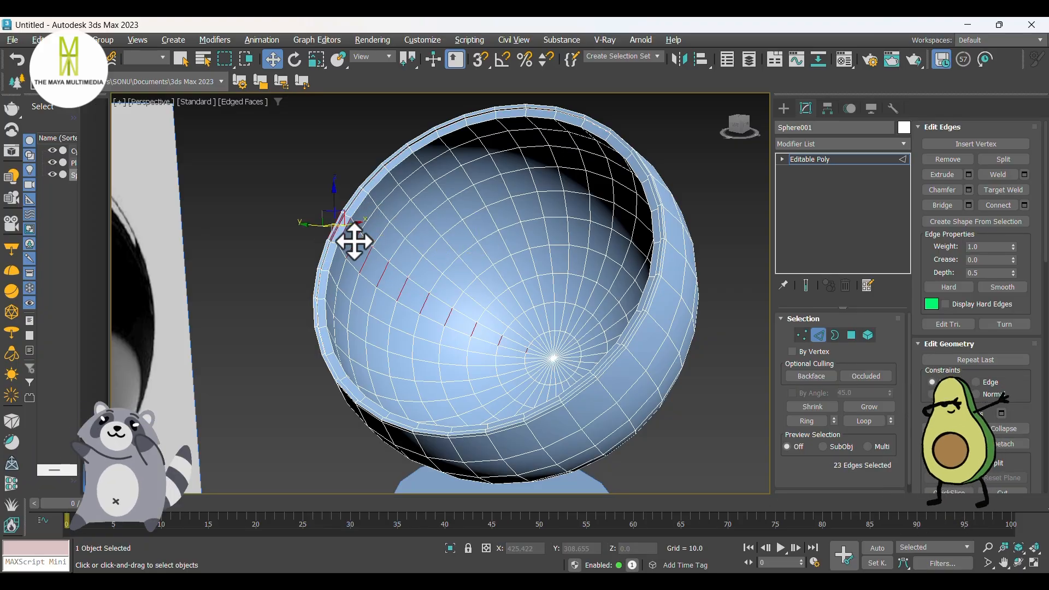
Step: Add the matching edge ring on the opposite side of the bowl's centre pole to the selection
middle_click_drag(630, 344, 597, 354, "alt")
scroll(607, 346, "up", 3)
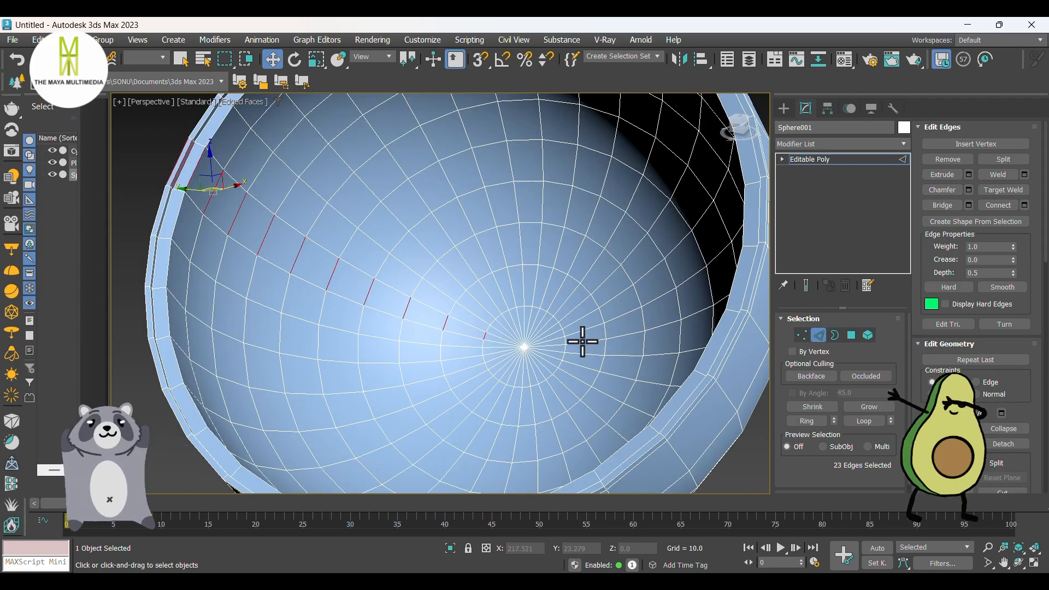
scroll(582, 341, "up", 2)
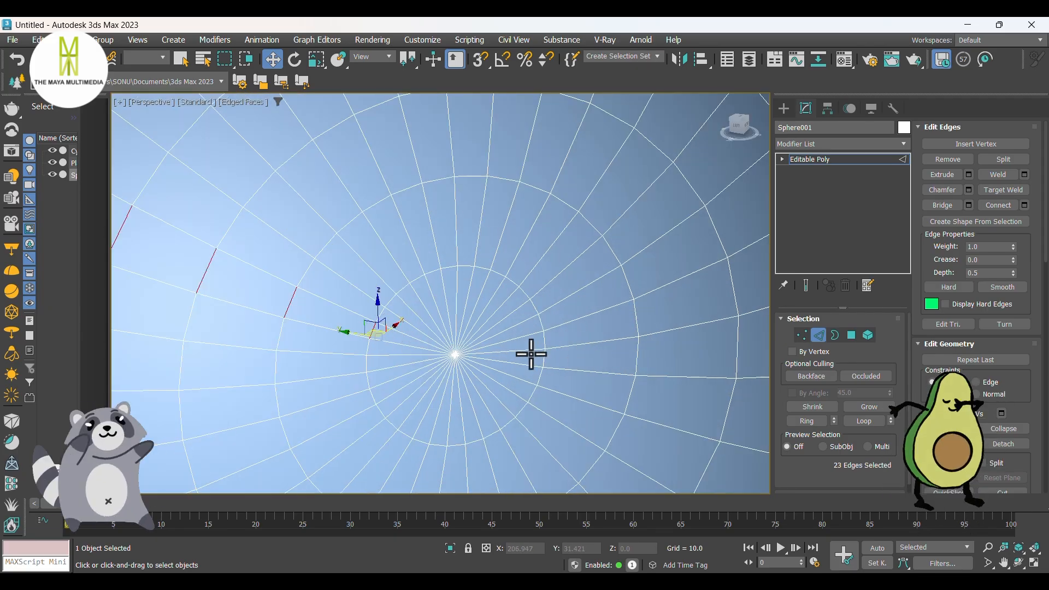
left_click(635, 354, "ctrl")
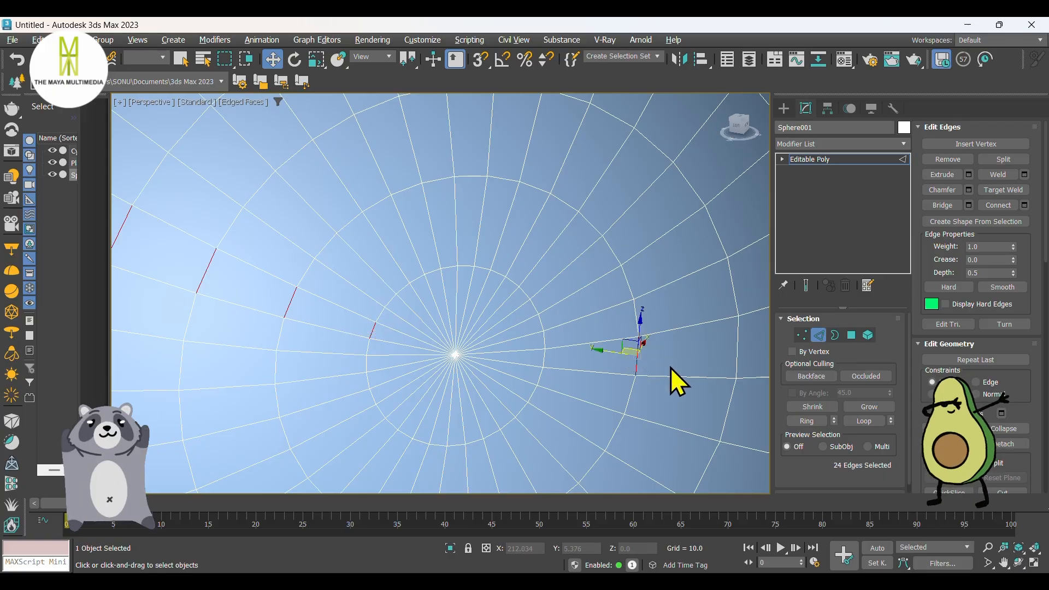
key("alt+r")
scroll(547, 358, "down", 5)
middle_click_drag(546, 361, 527, 364, "alt")
scroll(558, 326, "up", 2)
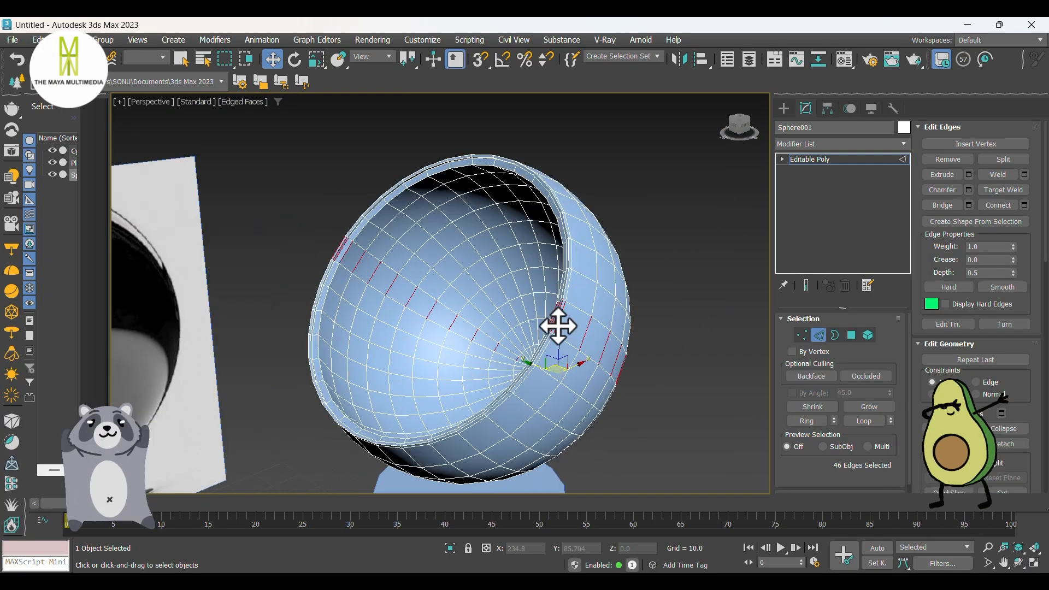
scroll(558, 326, "down", 3)
middle_click_drag(563, 323, 569, 344, "alt")
scroll(583, 331, "up", 3)
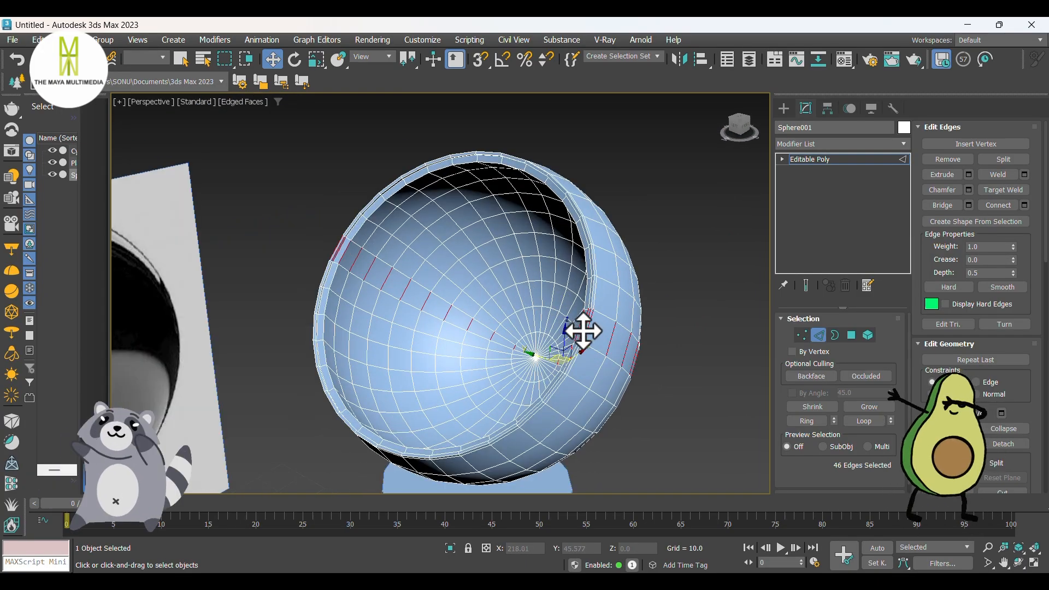
Step: Connect the two selected edge rings with 2 segments, a pinch of -55 and a slide of 0
right_click(581, 327)
left_click(480, 390)
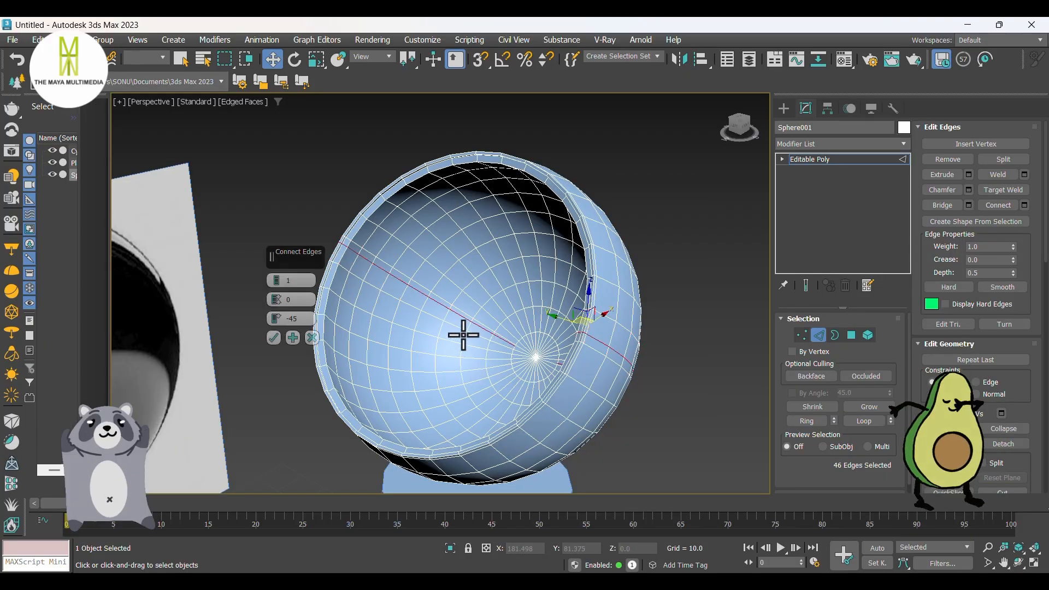
scroll(463, 334, "down", 3)
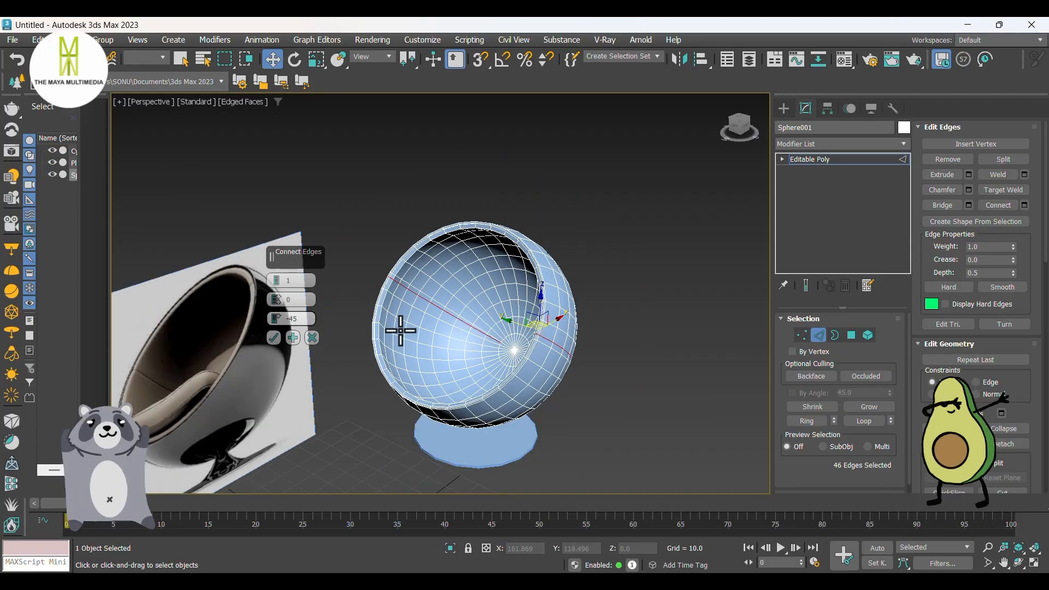
scroll(401, 330, "up", 3)
middle_click_drag(401, 331, 361, 300, "alt")
middle_click_drag(361, 301, 441, 300)
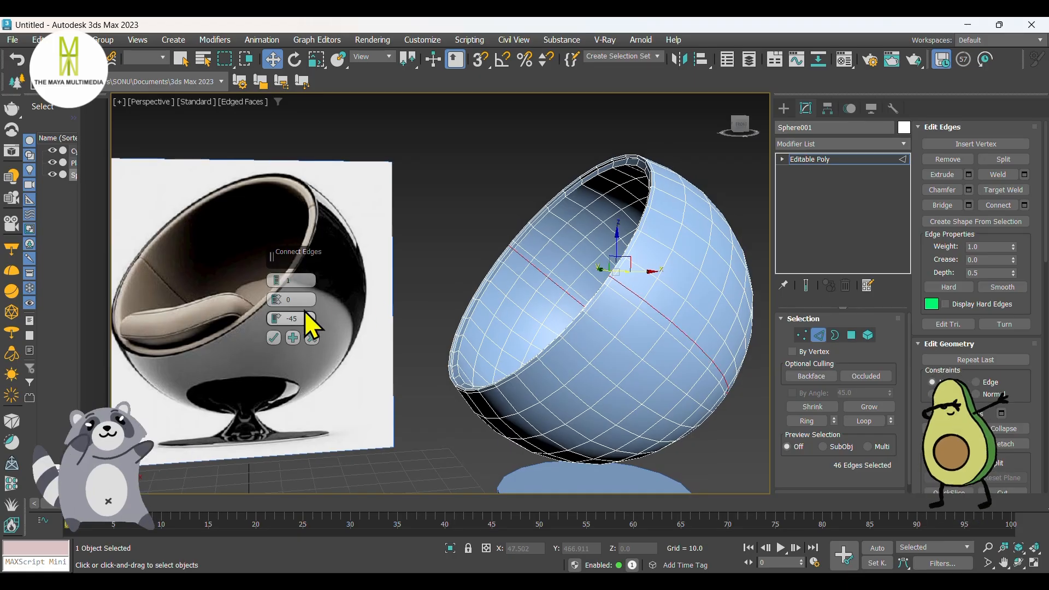
type("0")
key("Return")
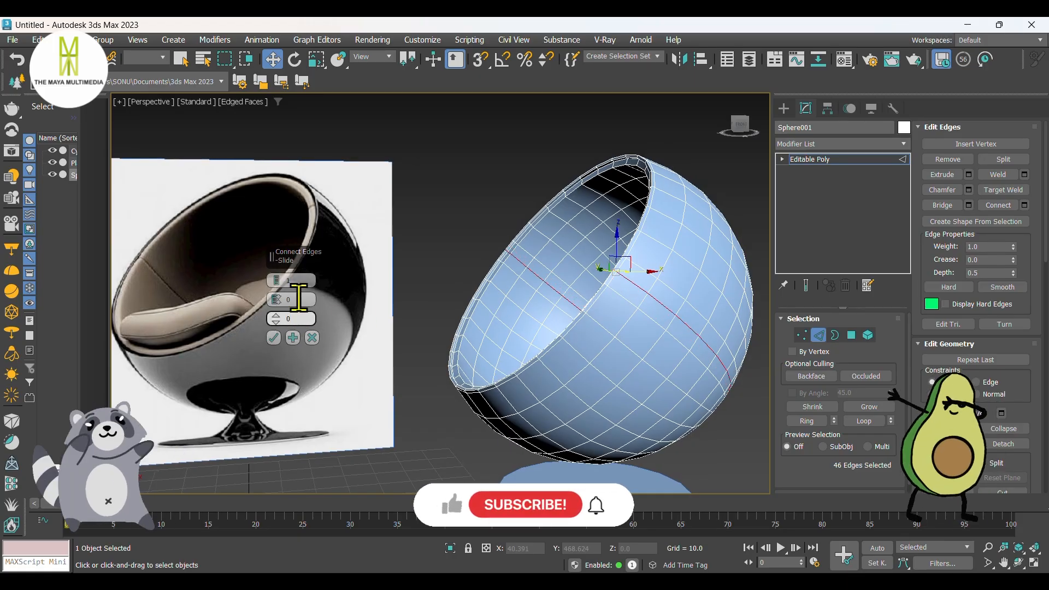
left_click(276, 277)
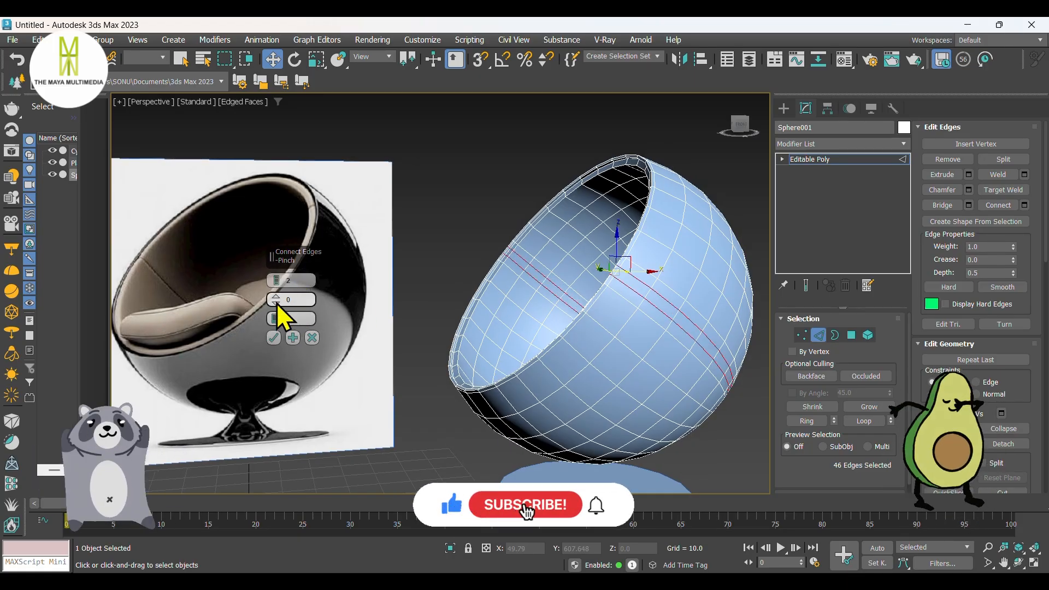
left_click_drag(277, 305, 318, 371)
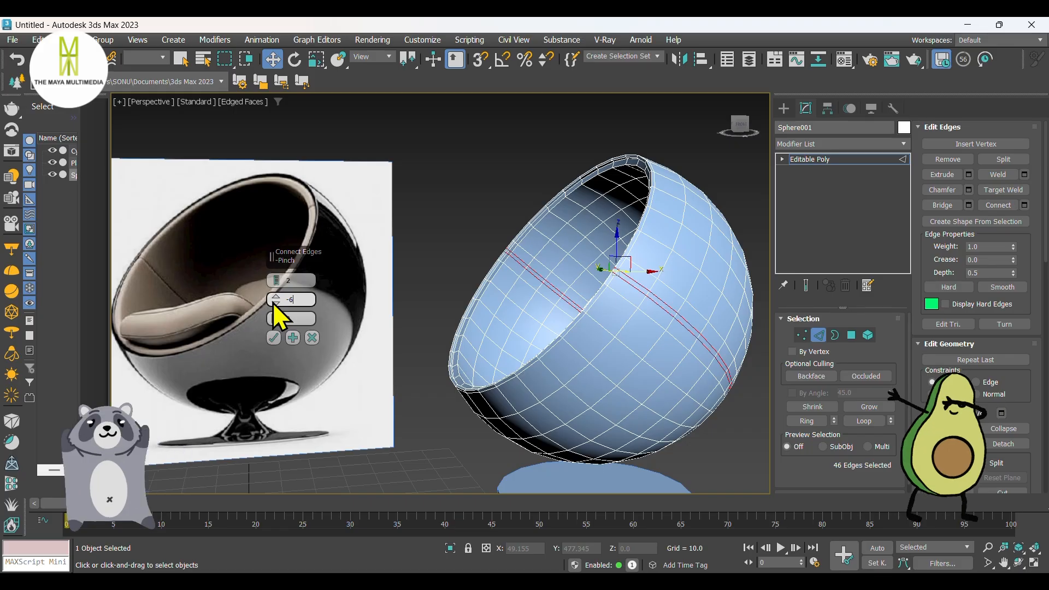
type("0")
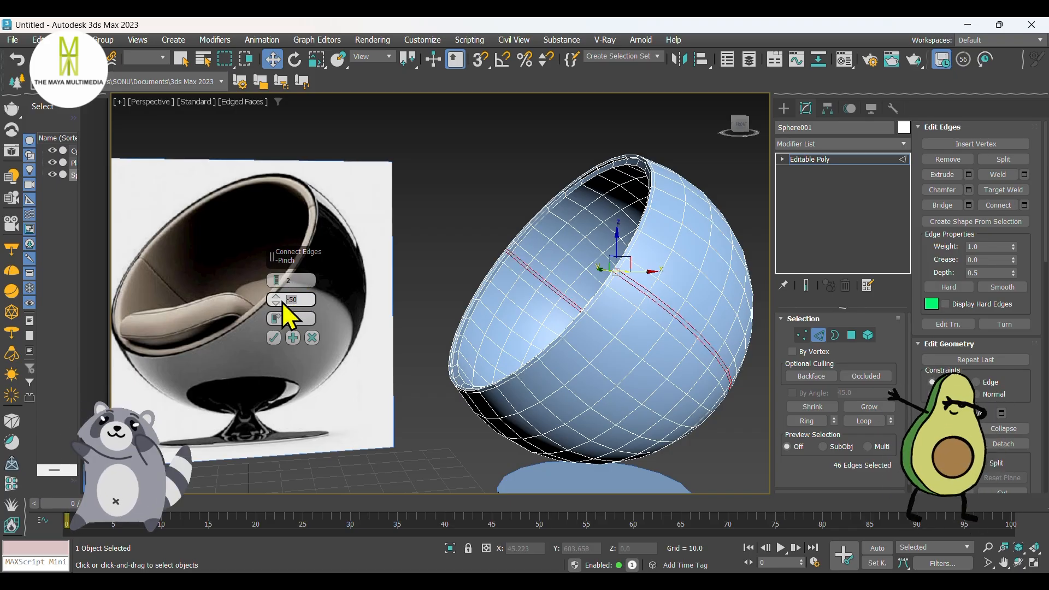
left_click(274, 339)
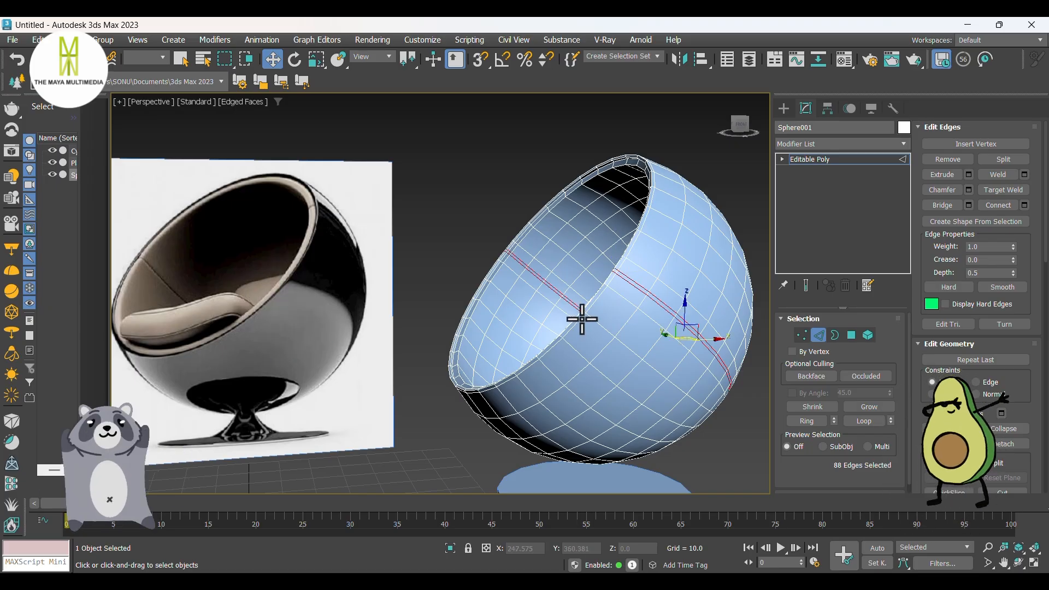
Step: Select the narrow strip of interior polygons between the new edges, from one side of the rim to near the centre pole
key("4")
scroll(516, 256, "up", 8)
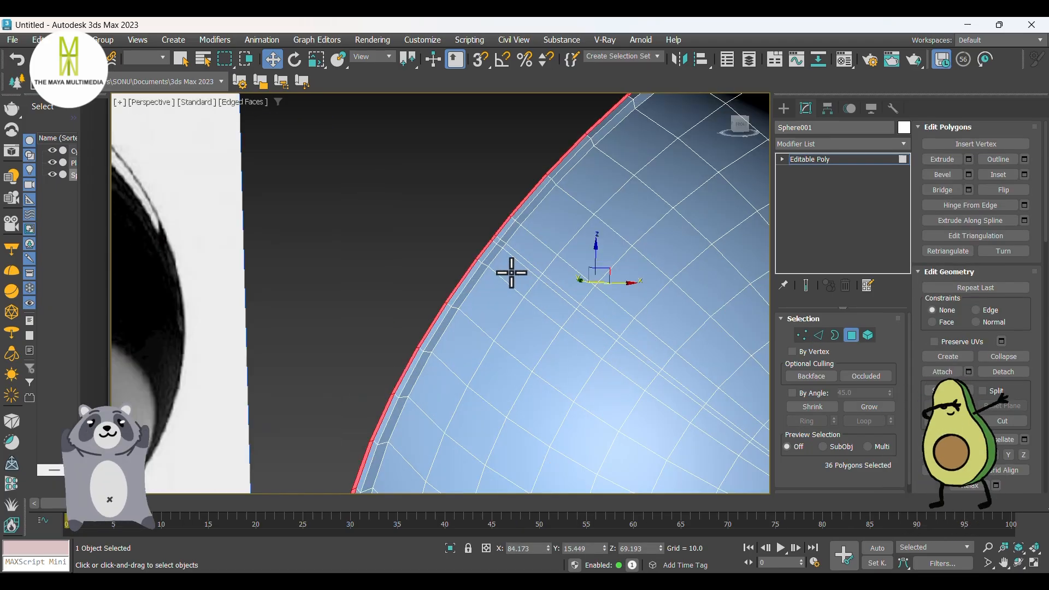
scroll(486, 281, "down", 5)
middle_click_drag(520, 295, 536, 325)
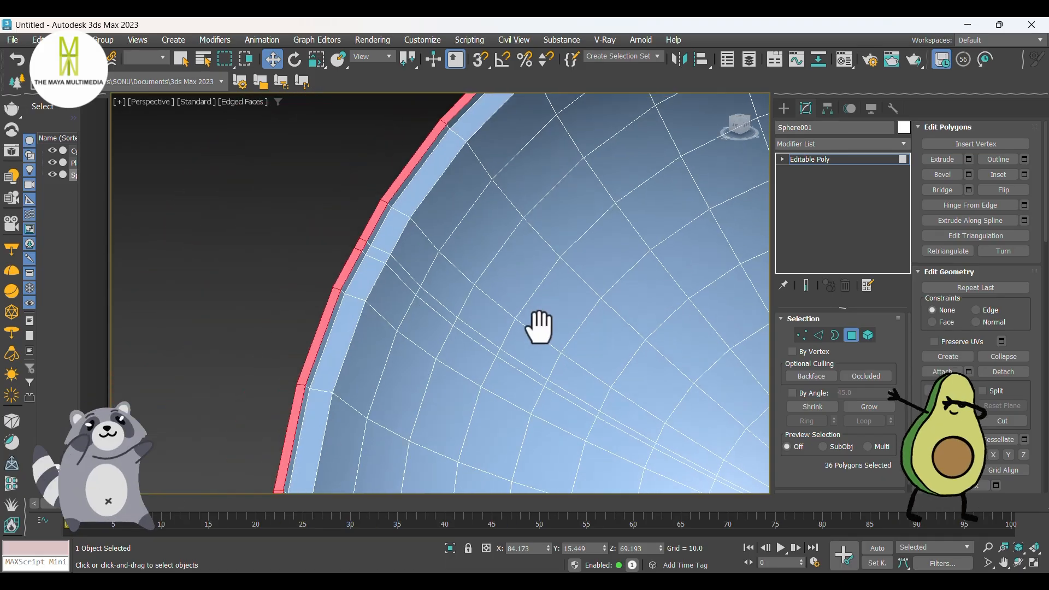
left_click(385, 254)
left_click_drag(402, 272, 509, 355)
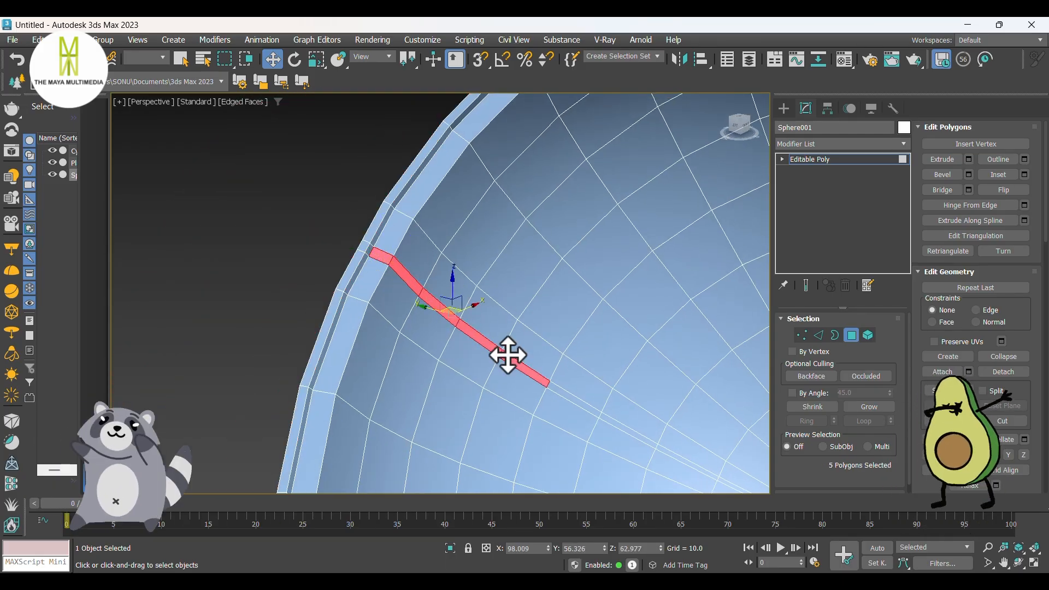
left_click(561, 391, "ctrl")
middle_click_drag(636, 403, 438, 288)
scroll(410, 307, "up", 3)
left_click(418, 305, "ctrl")
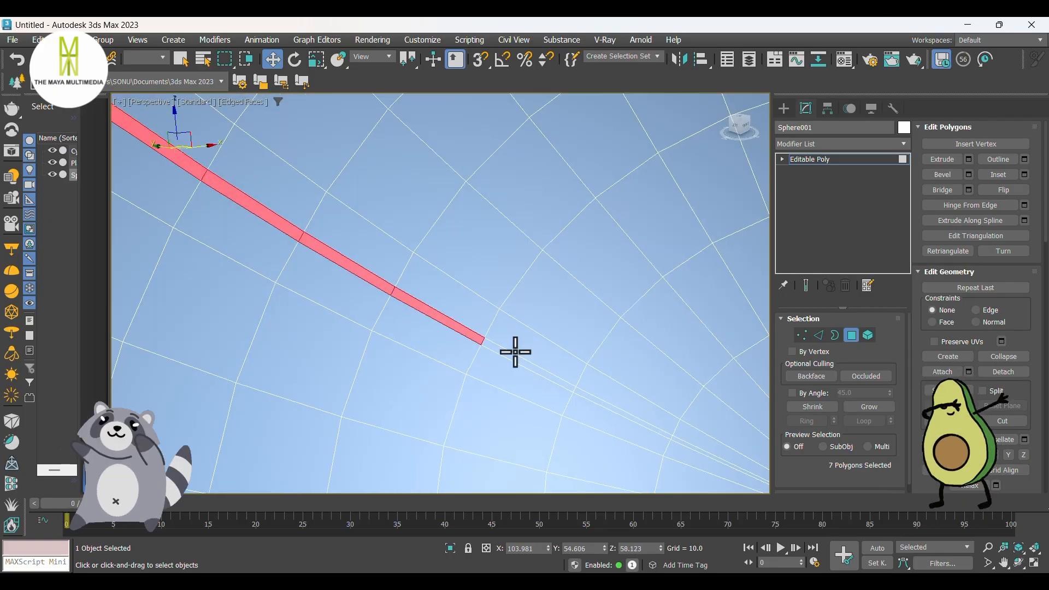
left_click(520, 358, "ctrl")
middle_click_drag(571, 373, 415, 333)
scroll(484, 390, "up", 4)
scroll(484, 391, "up", 3)
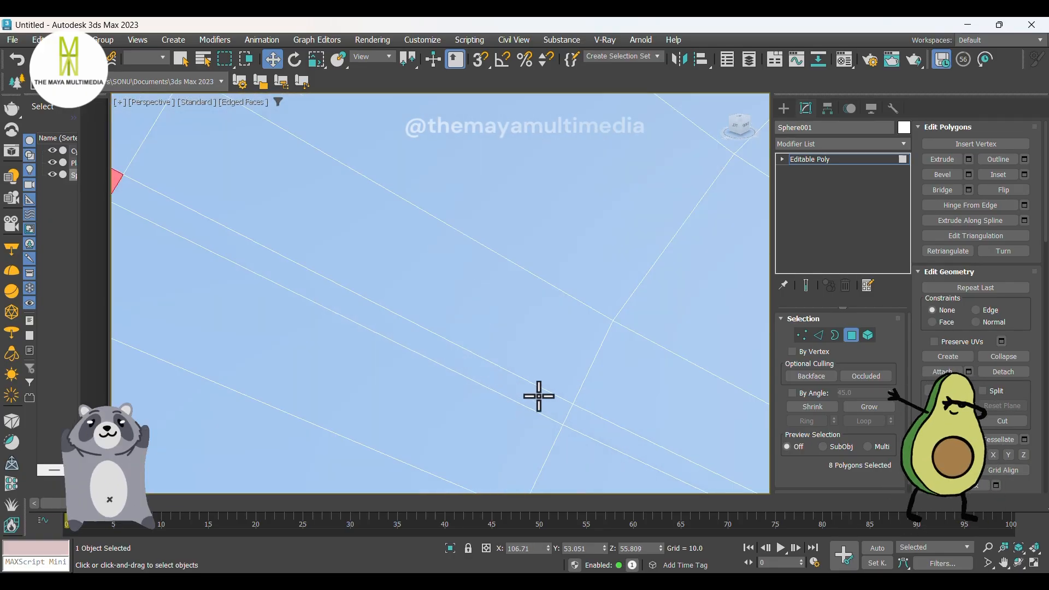
left_click(540, 396, "ctrl")
left_click(601, 422, "ctrl")
scroll(546, 399, "down", 7)
middle_click_drag(546, 398, 422, 328)
middle_click_drag(507, 387, 555, 393, "alt")
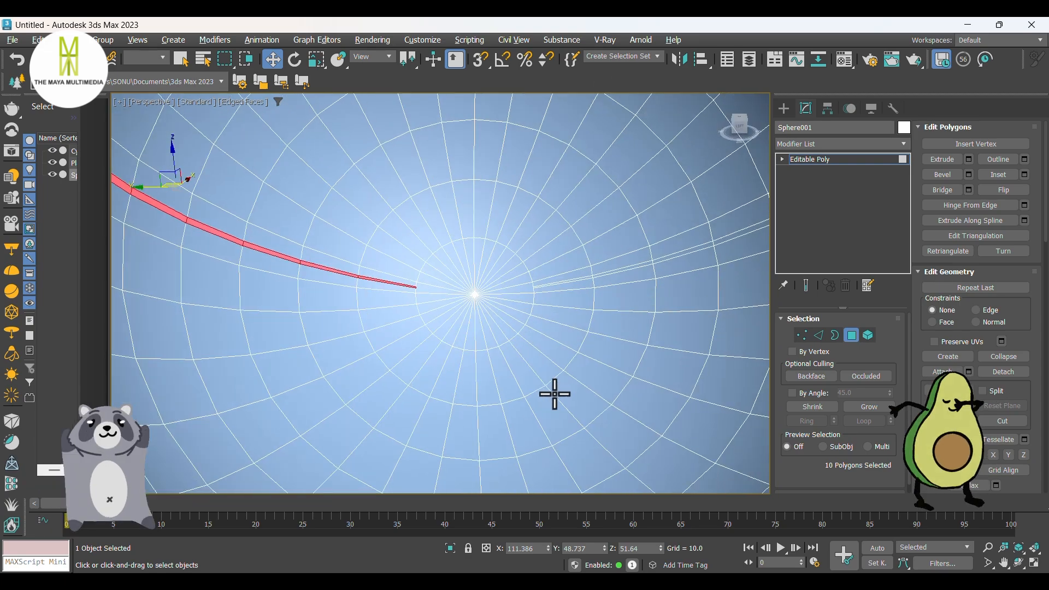
Step: Add the narrow strip polygons on the opposite side, from the centre pole up to the rim, to the selection
middle_click_drag(636, 311, 438, 347)
scroll(312, 325, "up", 7)
scroll(584, 302, "up", 3)
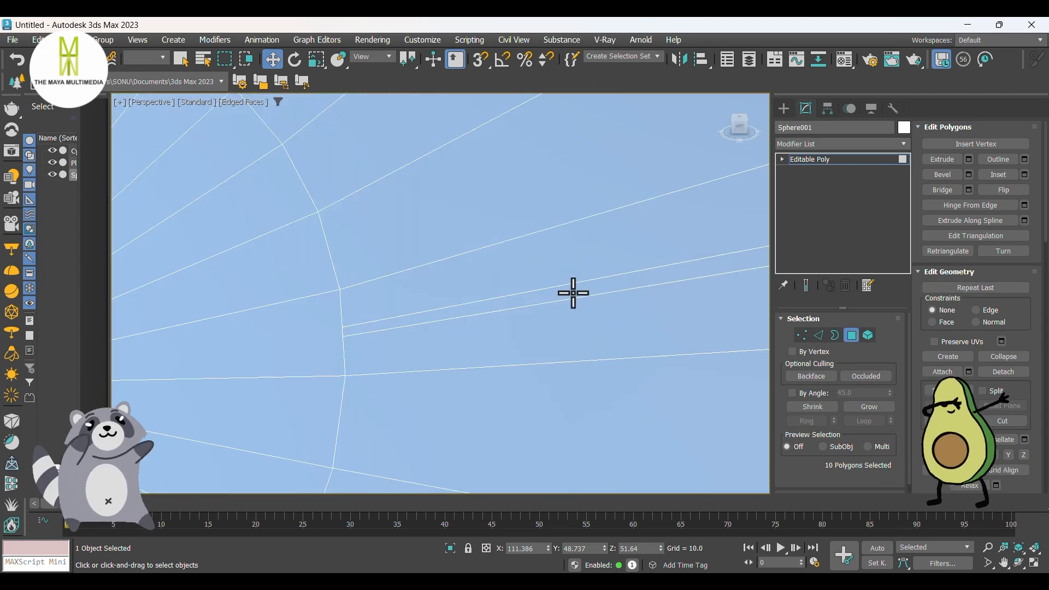
left_click(573, 293, "ctrl")
middle_click_drag(573, 293, 146, 351)
left_click(321, 298, "ctrl")
scroll(299, 305, "down", 5)
middle_click_drag(521, 264, 451, 295)
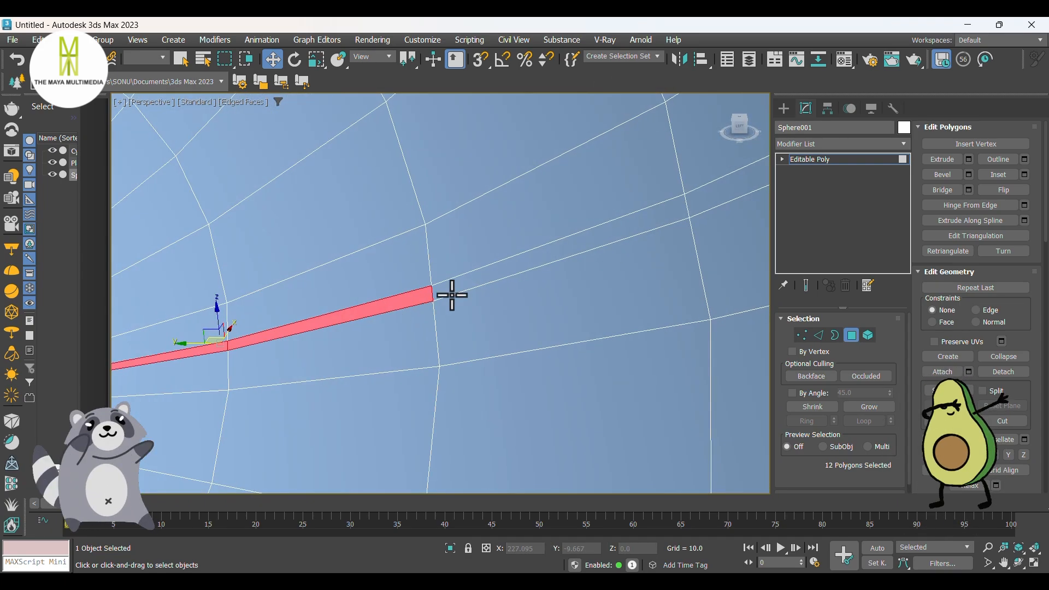
left_click(481, 284, "ctrl")
middle_click_drag(677, 219, 402, 365)
left_click(466, 282, "ctrl")
scroll(462, 284, "down", 3)
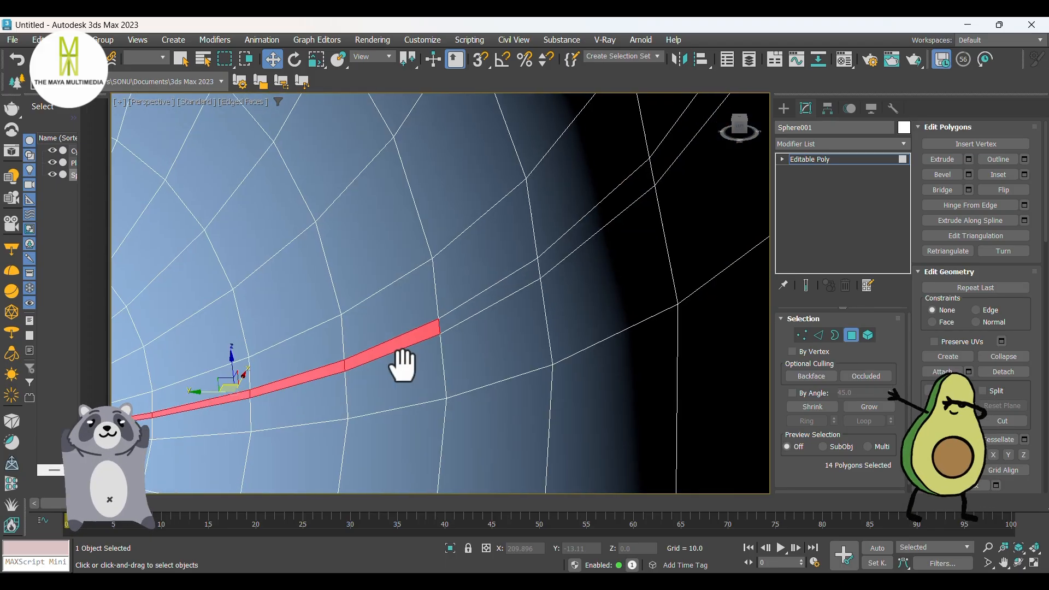
left_click(523, 277, "ctrl")
left_click(628, 201, "ctrl")
left_click(653, 164, "ctrl")
scroll(568, 235, "down", 5)
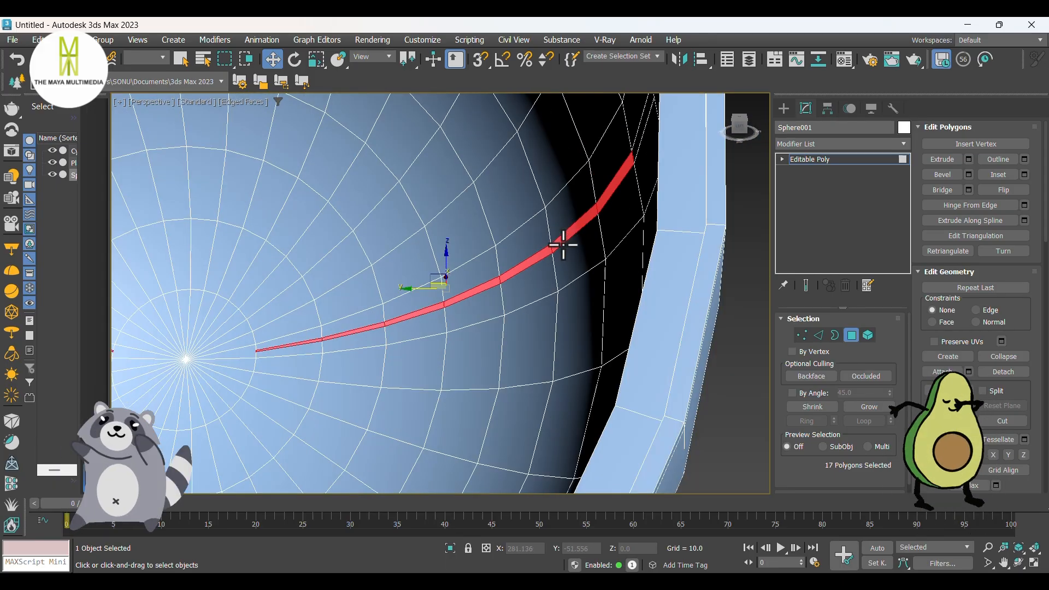
scroll(605, 203, "up", 3)
middle_click_drag(562, 243, 539, 296, "alt")
scroll(605, 202, "down", 3)
scroll(598, 182, "up", 3)
left_click(518, 297, "ctrl")
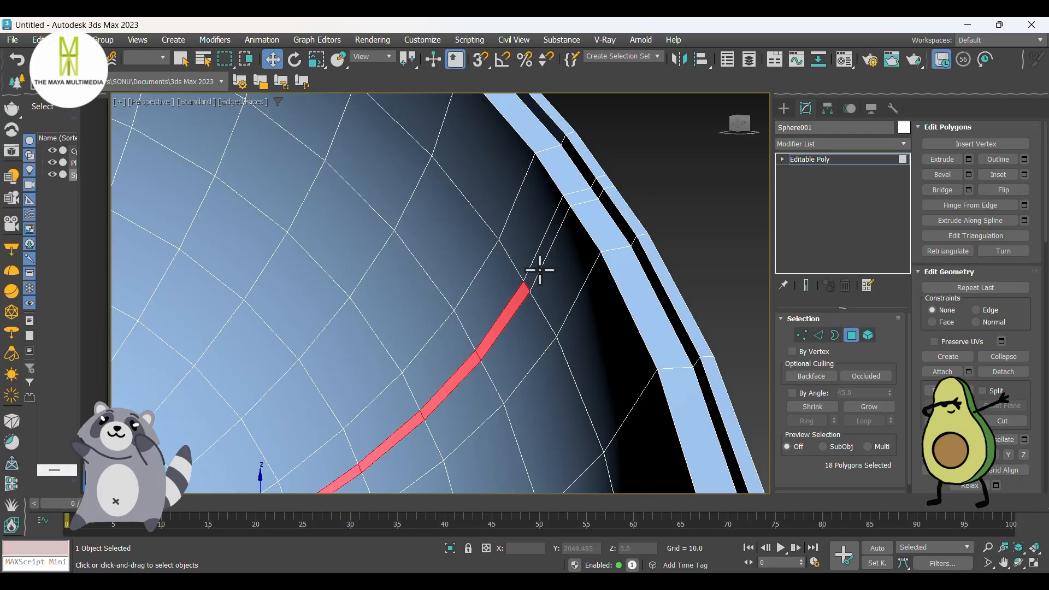
left_click(544, 250, "ctrl")
Step: Extrude the selected narrow strip polygons inside the bowl by a height of -1.0 to form the seam grooves
scroll(580, 207, "down", 5)
middle_click_drag(580, 207, 337, 280, "alt")
middle_click_drag(338, 280, 474, 284)
right_click(448, 276)
left_click(333, 315)
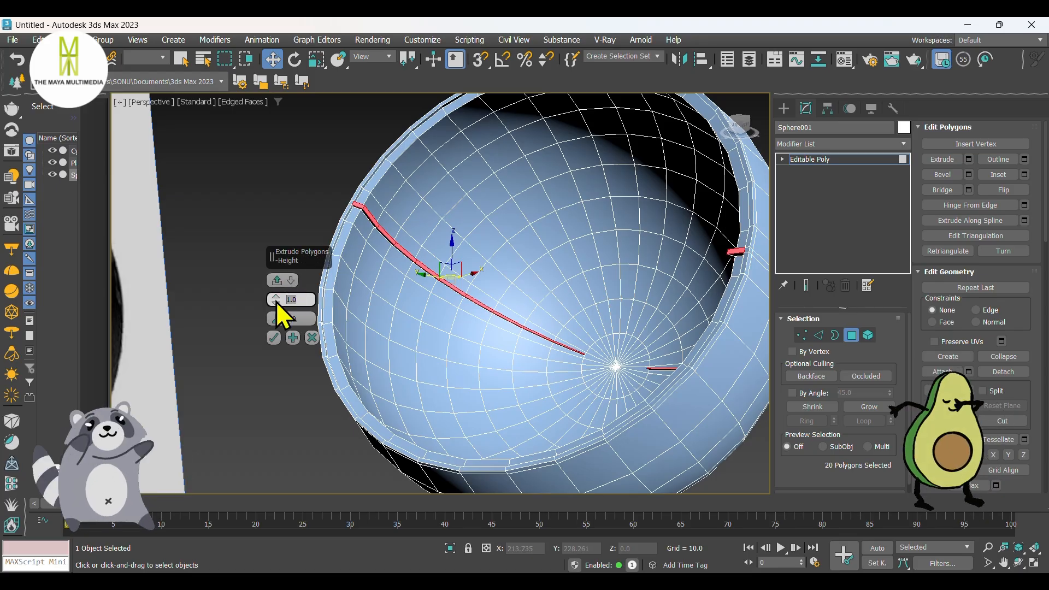
type("-1")
key("Return")
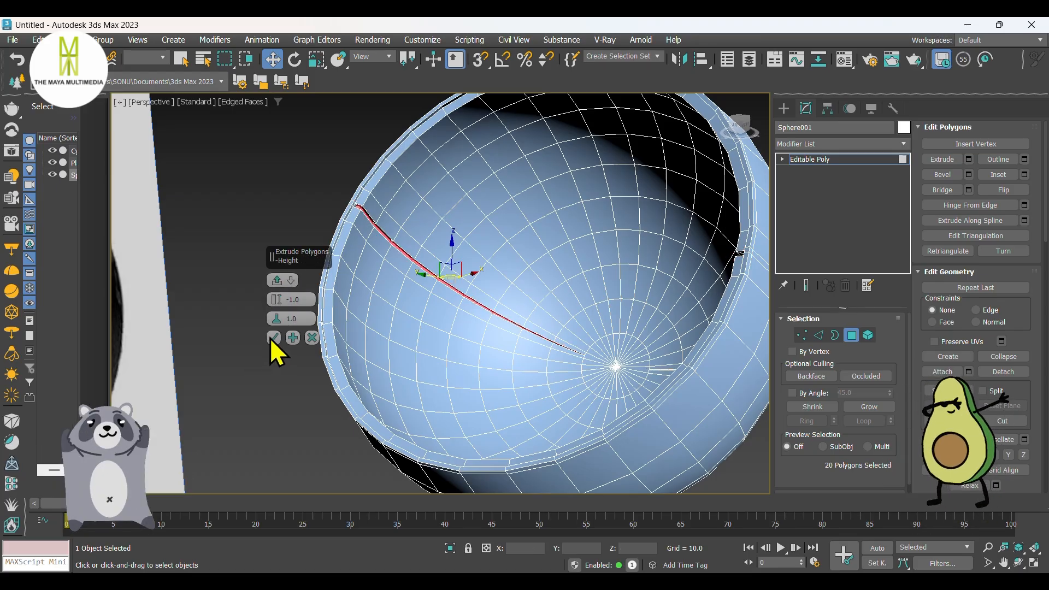
left_click(272, 338)
scroll(344, 351, "down", 5)
middle_click_drag(344, 351, 421, 379, "alt")
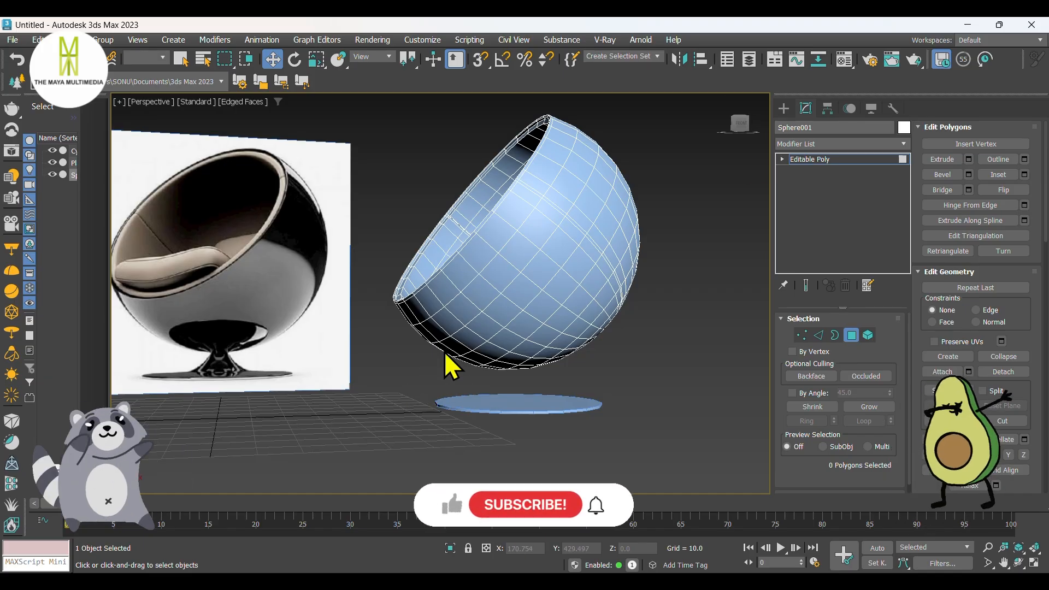
Step: Convert the flat base disc below the bowl to Editable Poly and select its top polygon
left_click(783, 108)
left_click(557, 402)
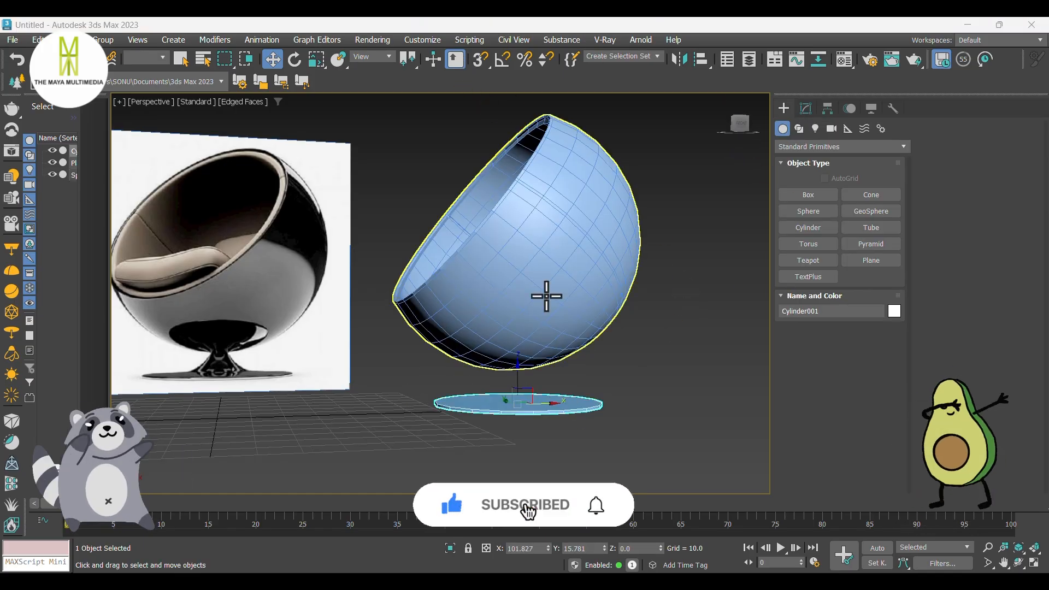
right_click(523, 407)
mouse_move(568, 569)
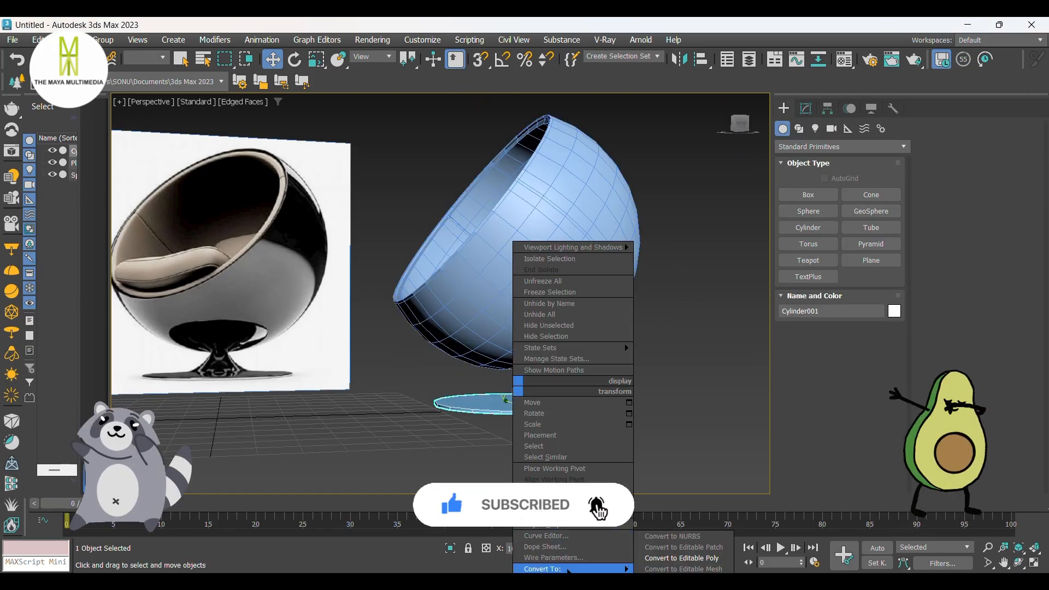
left_click(681, 557)
left_click(852, 335)
middle_click_drag(612, 434, 536, 408, "alt")
left_click(536, 408)
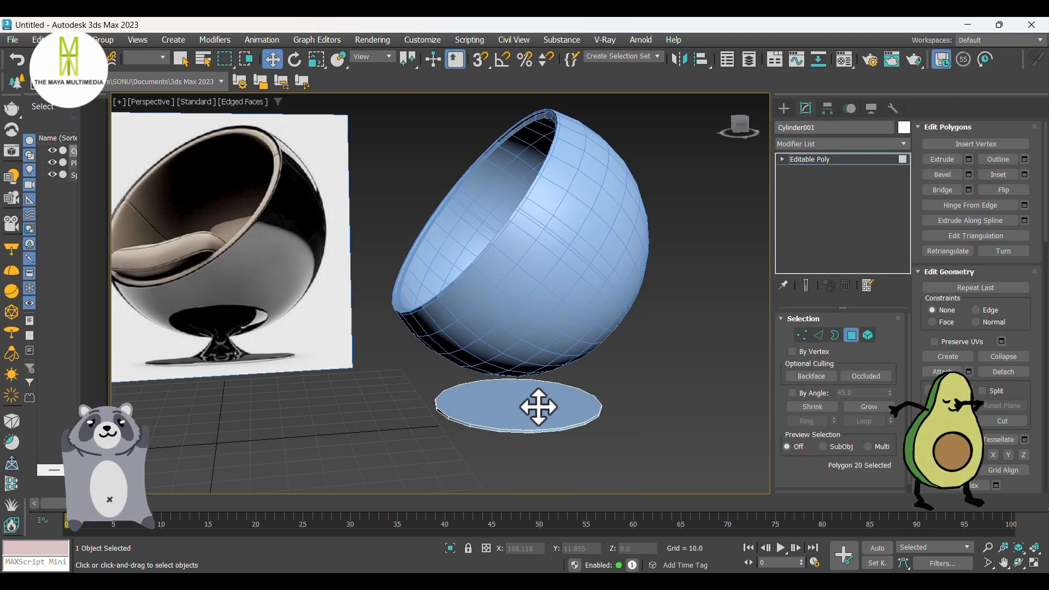
Step: Inset the base disc's top polygon by about 23.155 to form a small central circle
right_click(536, 408)
left_click(419, 458)
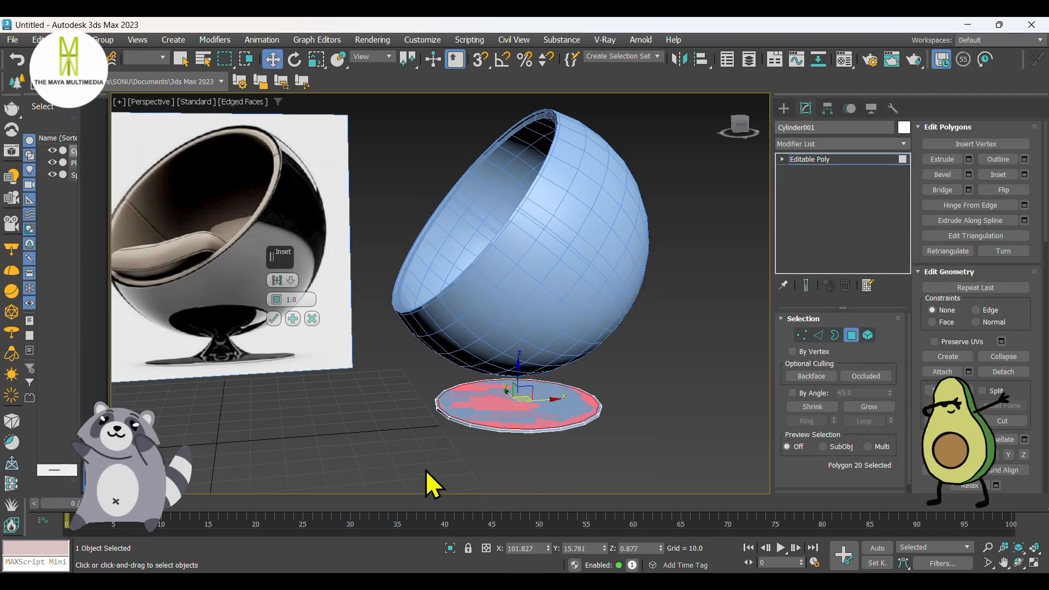
left_click_drag(276, 299, 296, 229)
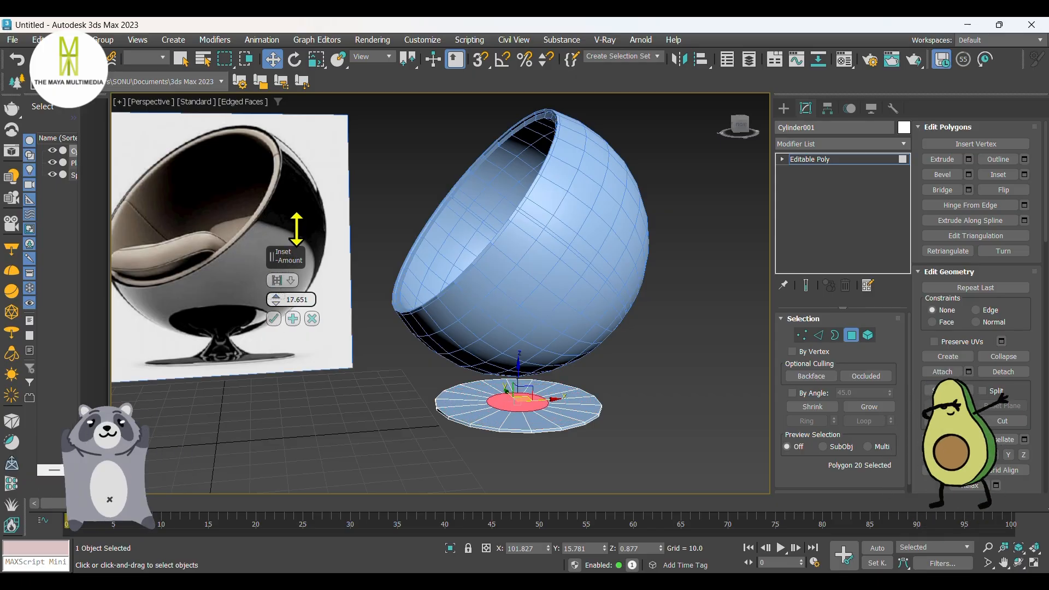
middle_click_drag(477, 374, 445, 396, "alt")
scroll(511, 408, "up", 3)
scroll(525, 435, "down", 1)
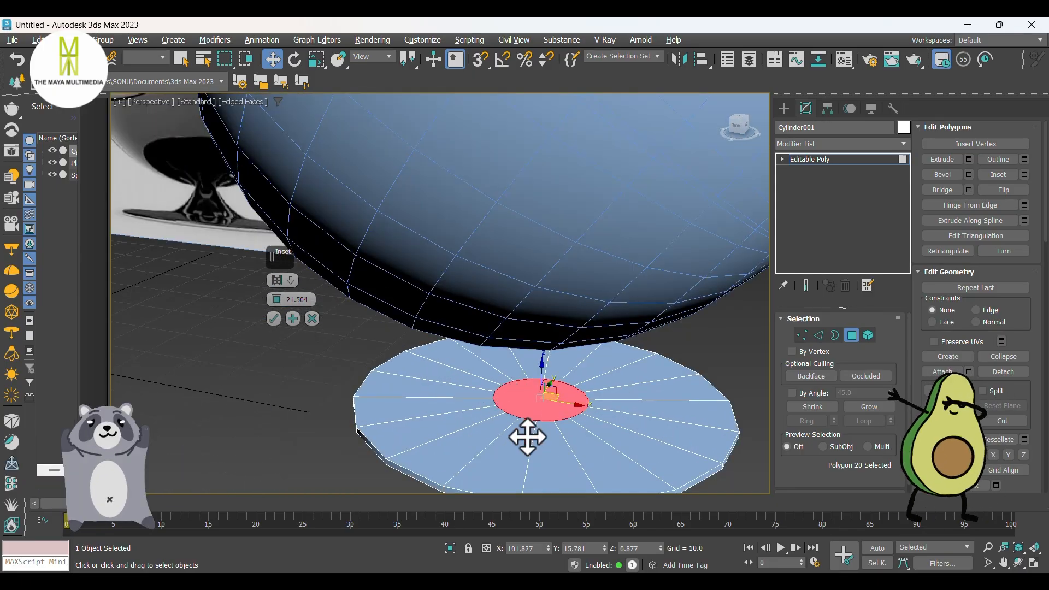
middle_click_drag(527, 437, 565, 420, "alt")
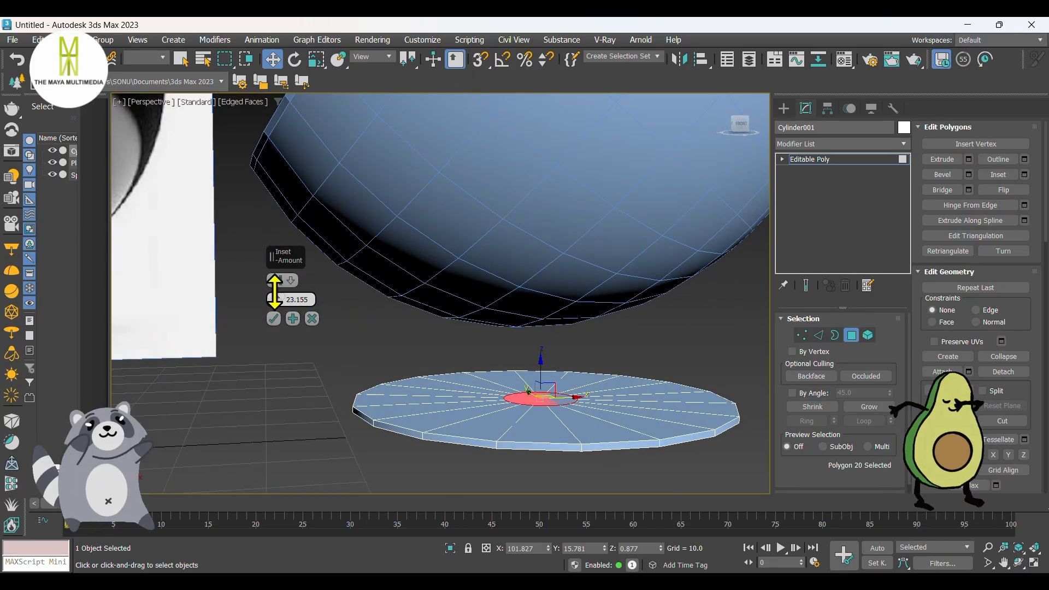
middle_click_drag(469, 350, 443, 386, "alt")
left_click(274, 319)
scroll(534, 421, "down", 3)
middle_click_drag(534, 420, 555, 420, "alt")
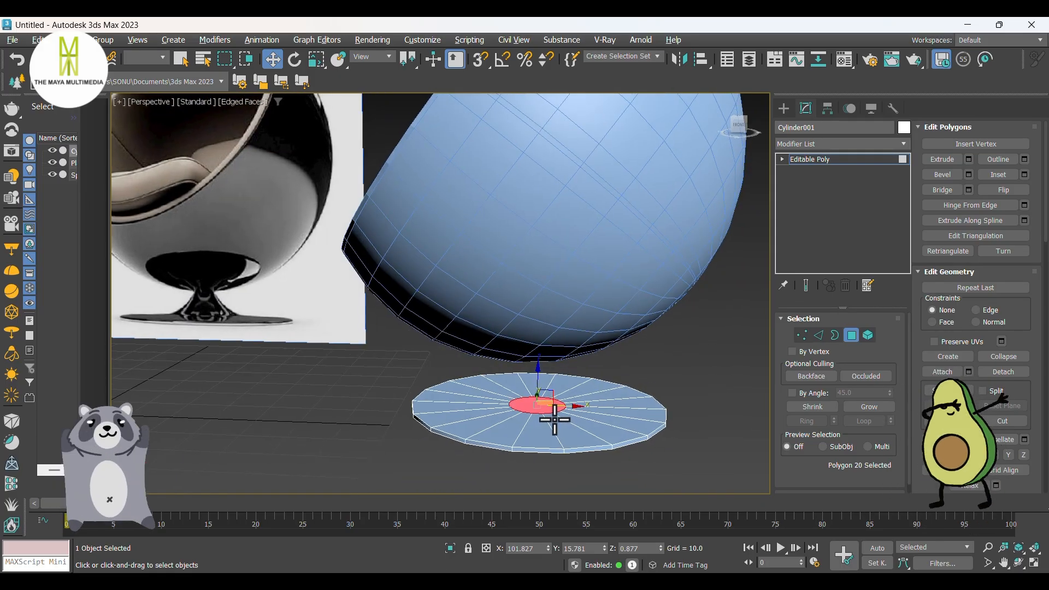
Step: Extrude the inset central polygon of the base upward by 10.0 as the stem
right_click(542, 403)
left_click(434, 418)
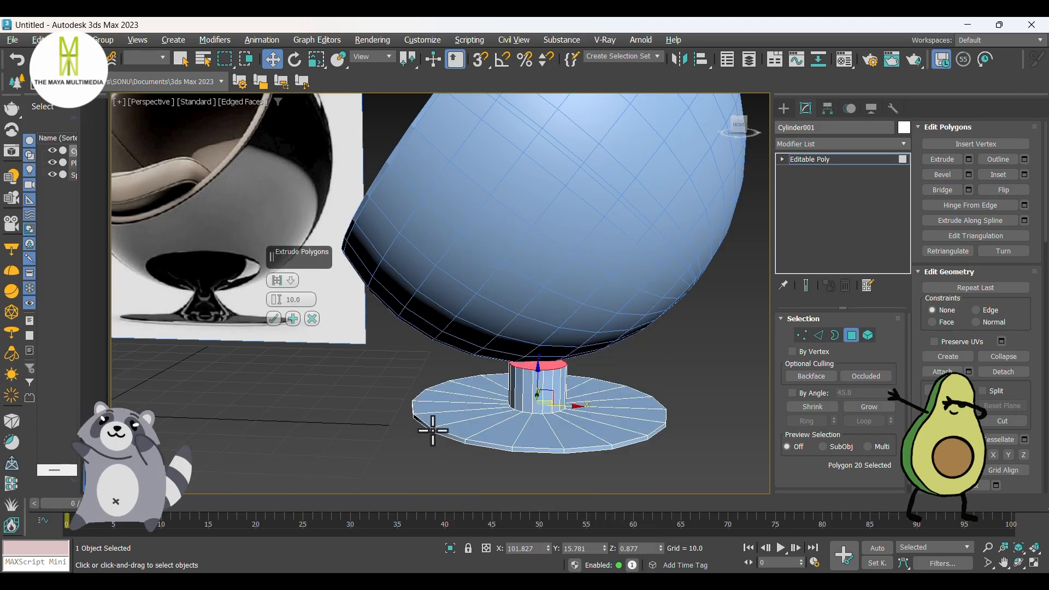
middle_click_drag(429, 428, 566, 425, "alt")
key("f")
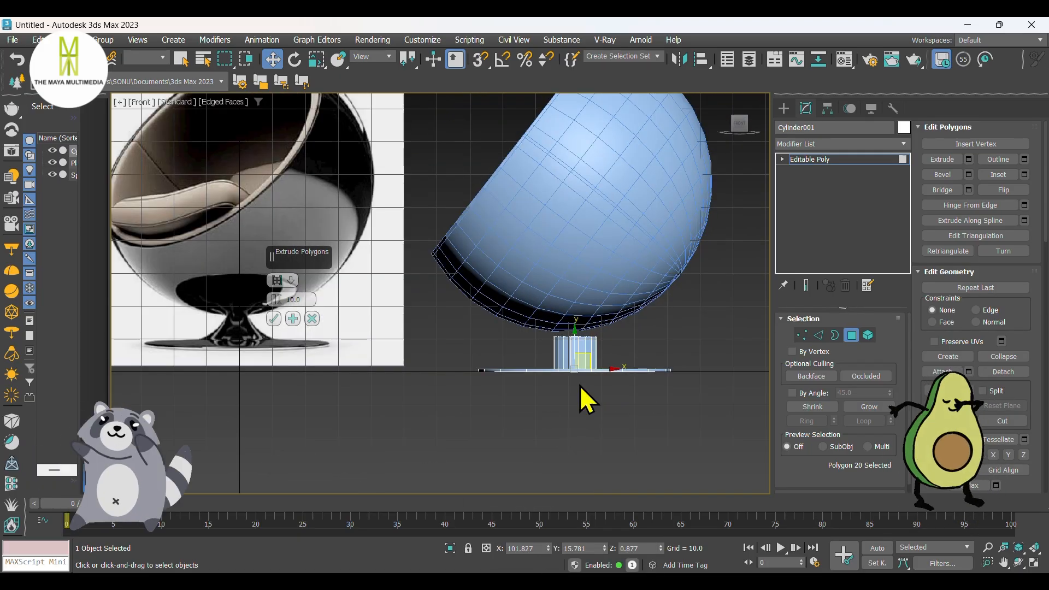
scroll(579, 355, "up", 6)
left_click(273, 319)
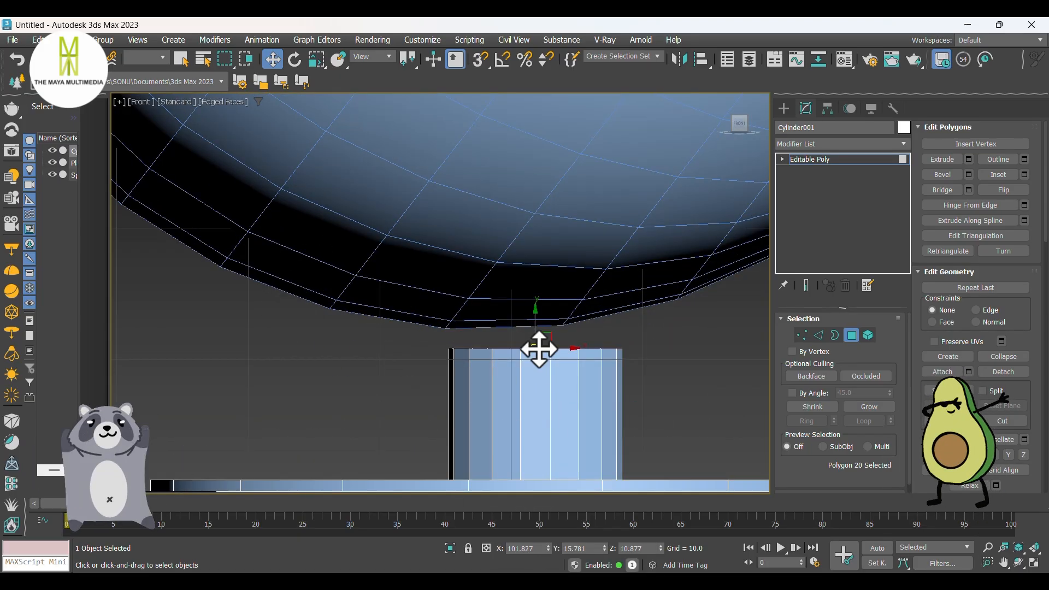
Step: Raise the stem's top polygon slightly into the bowl's underside and scale it down uniformly to taper the stem
left_click_drag(534, 327, 537, 293)
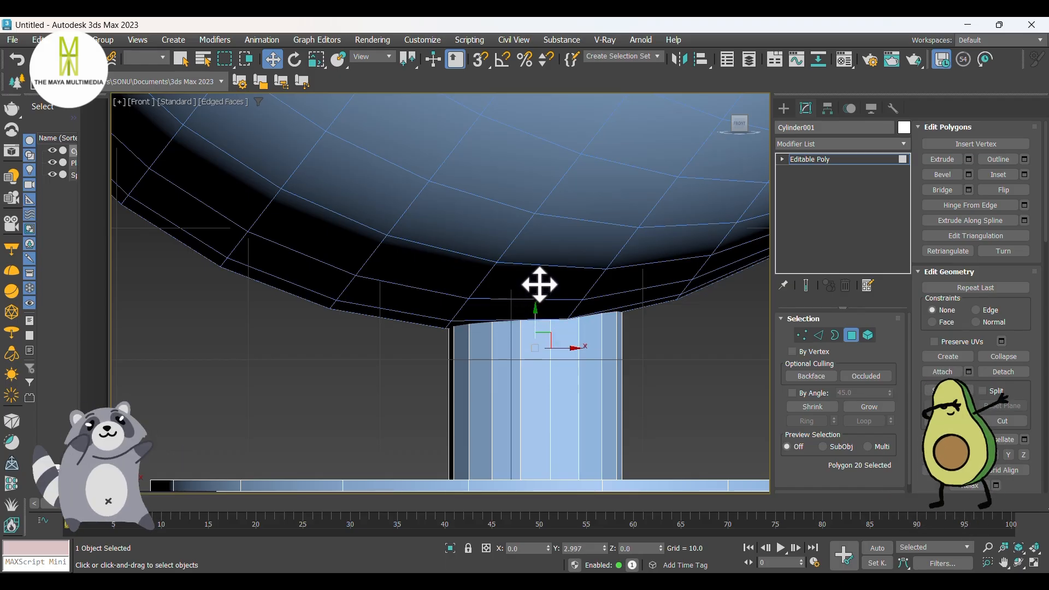
key("r")
key("F3")
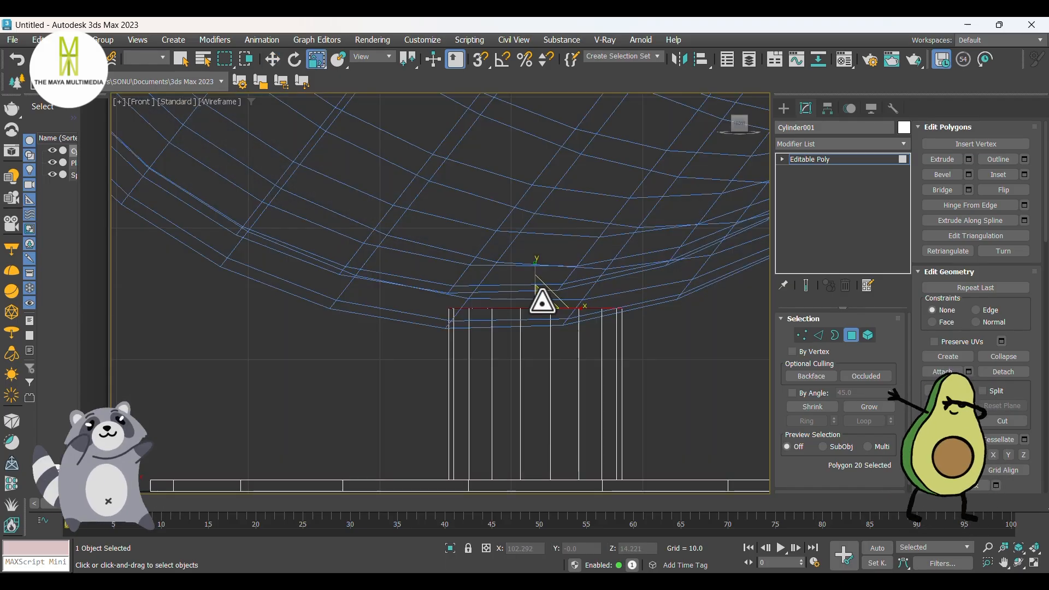
left_click_drag(546, 305, 693, 402)
key("w")
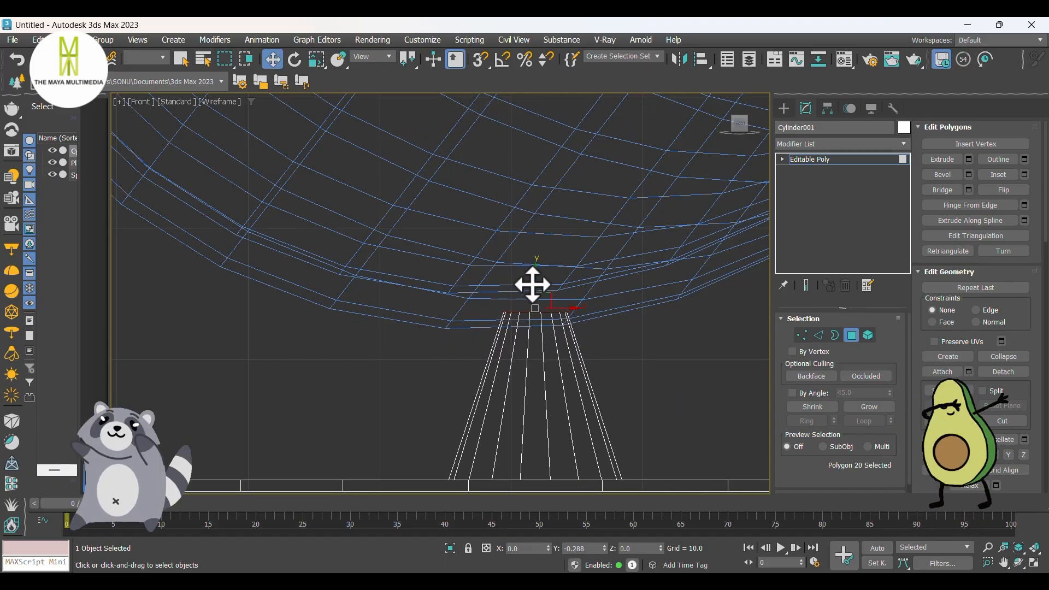
scroll(533, 286, "down", 2)
scroll(595, 341, "down", 4)
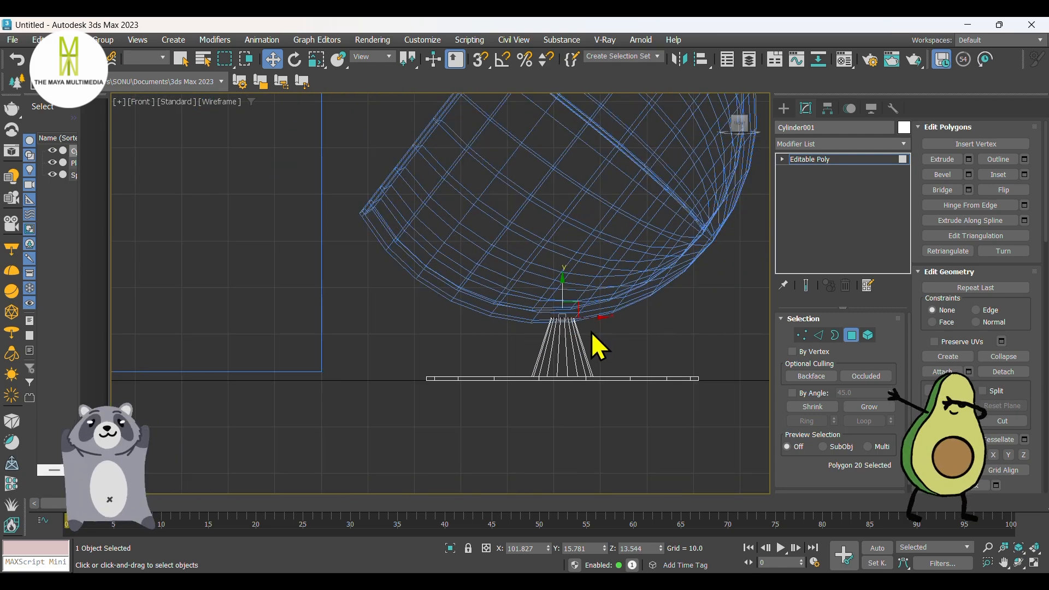
Step: Select all the stem's side edges and connect them with 1 segment, pinch 0 and slide 0
key("F3")
mouse_move(591, 331)
middle_mouse_down()
mouse_move(586, 343)
mouse_move(646, 356)
middle_mouse_up()
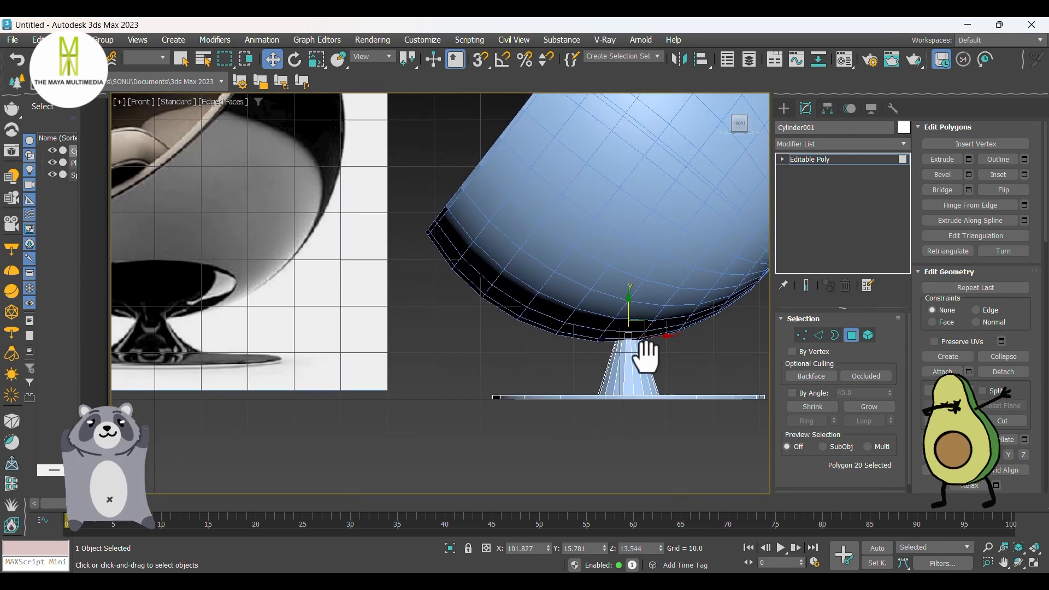
left_click(819, 336)
left_click_drag(686, 360, 559, 369)
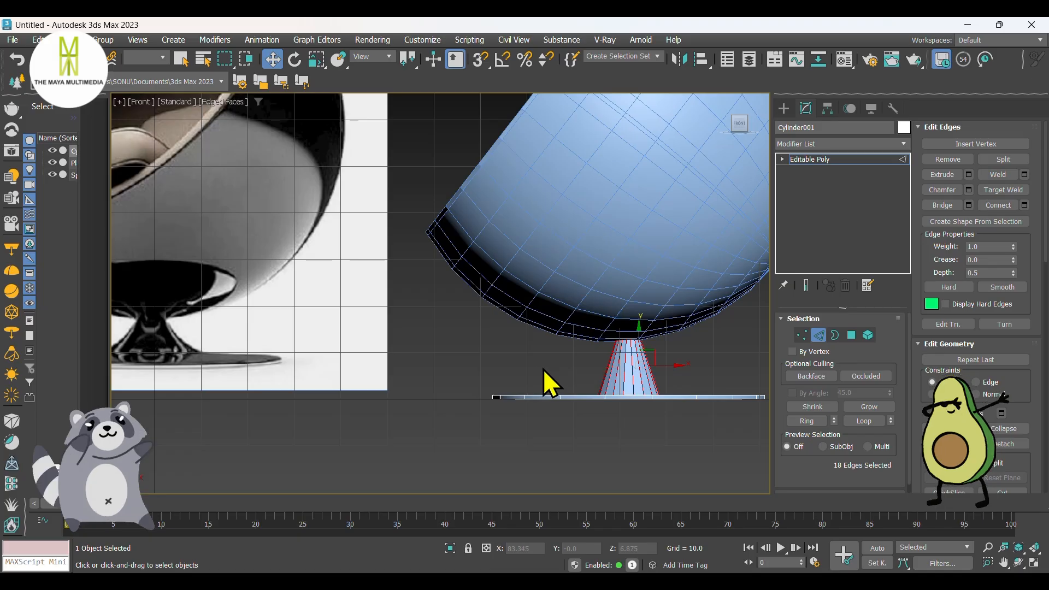
right_click(633, 360)
left_click(517, 409)
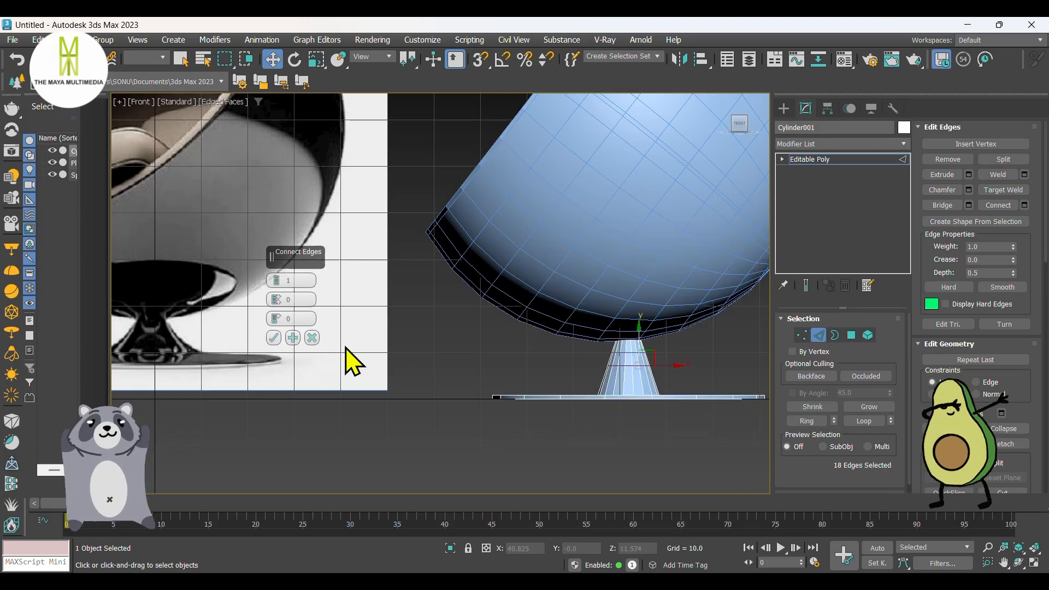
left_click(277, 347)
Step: Scale the stem's new middle edge loop uniformly to about 64 percent to narrow it
key("r")
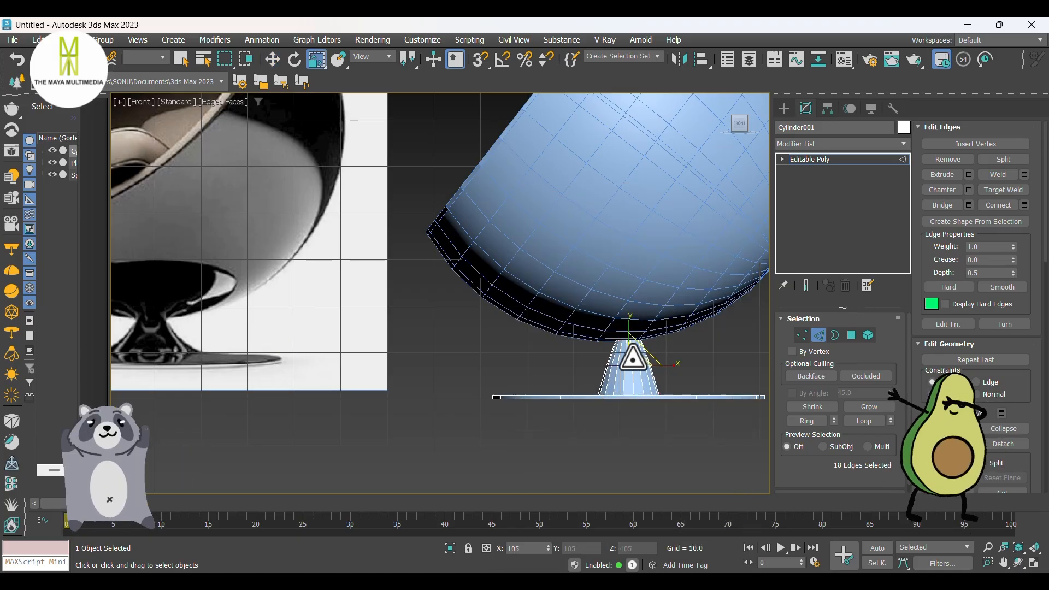
left_click_drag(633, 359, 694, 393)
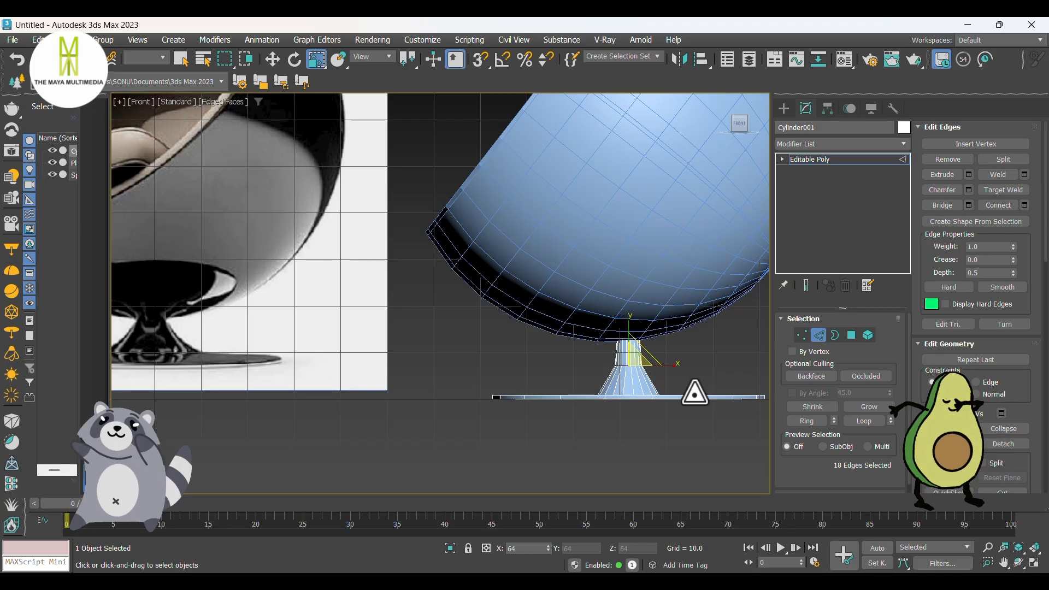
key("w")
Step: Connect the side edges of the stem's lower flared section with 2 segments, pinch 0 and slide 0
scroll(667, 389, "up", 2)
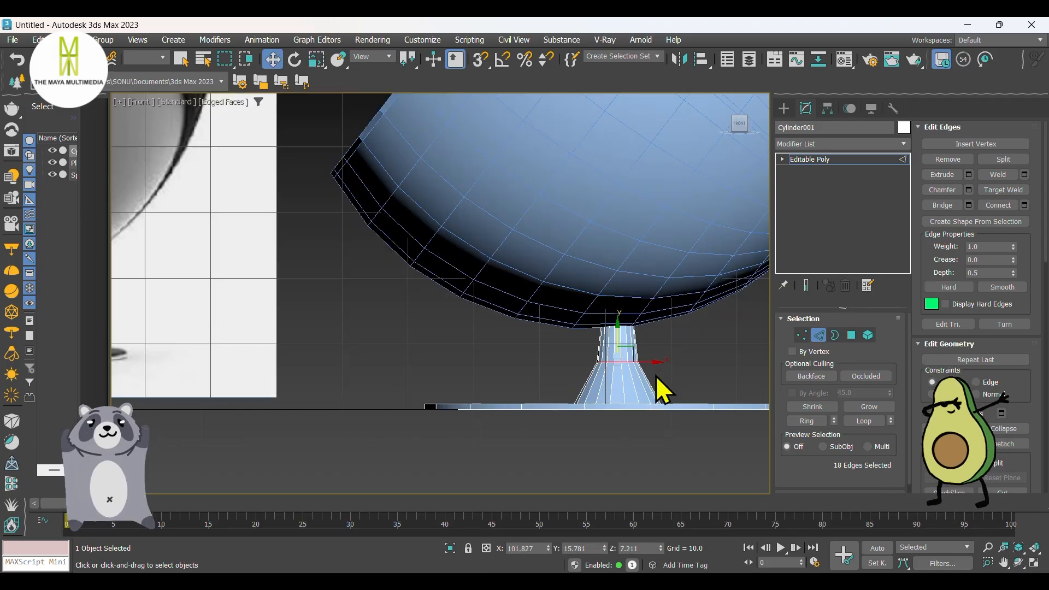
right_click(642, 379)
left_click(533, 441)
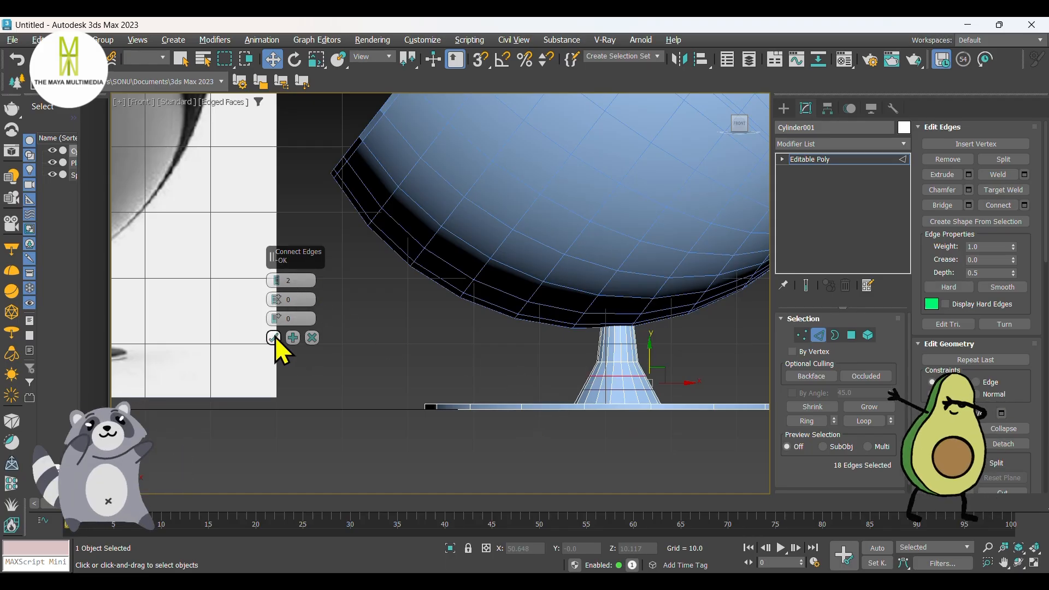
left_click(274, 338)
Step: Connect the side edges of the stem's upper section with 2 segments, pinch 0 and slide 0
scroll(640, 342, "up", 3)
left_click_drag(641, 342, 472, 340)
right_click(554, 340)
left_click(446, 383)
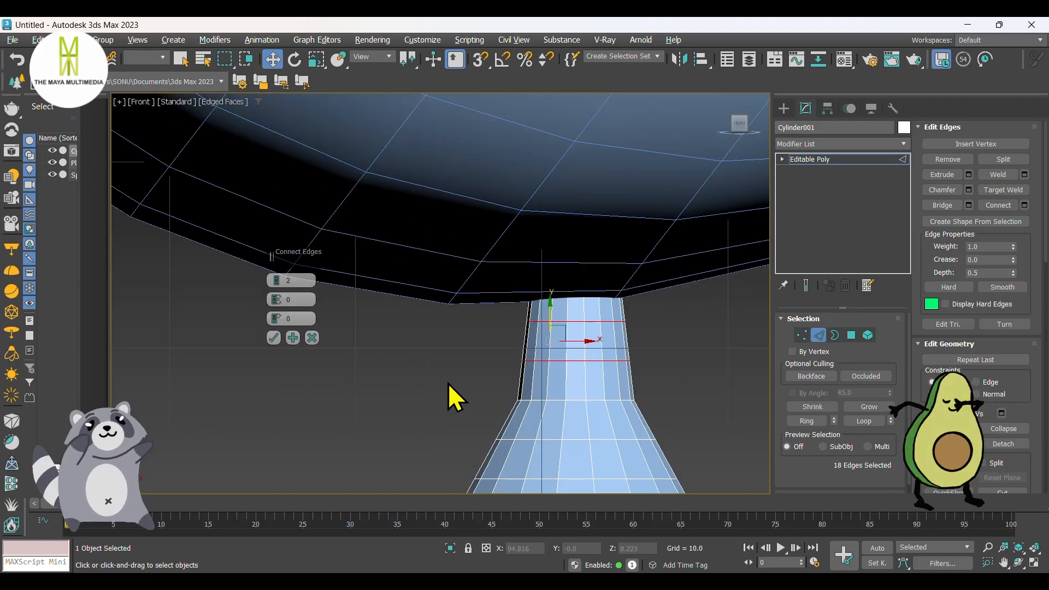
left_click(274, 338)
Step: Select the ring of vertical edges around the base disc's rim and connect them with 2 segments and a pinch of 42
scroll(438, 344, "down", 4)
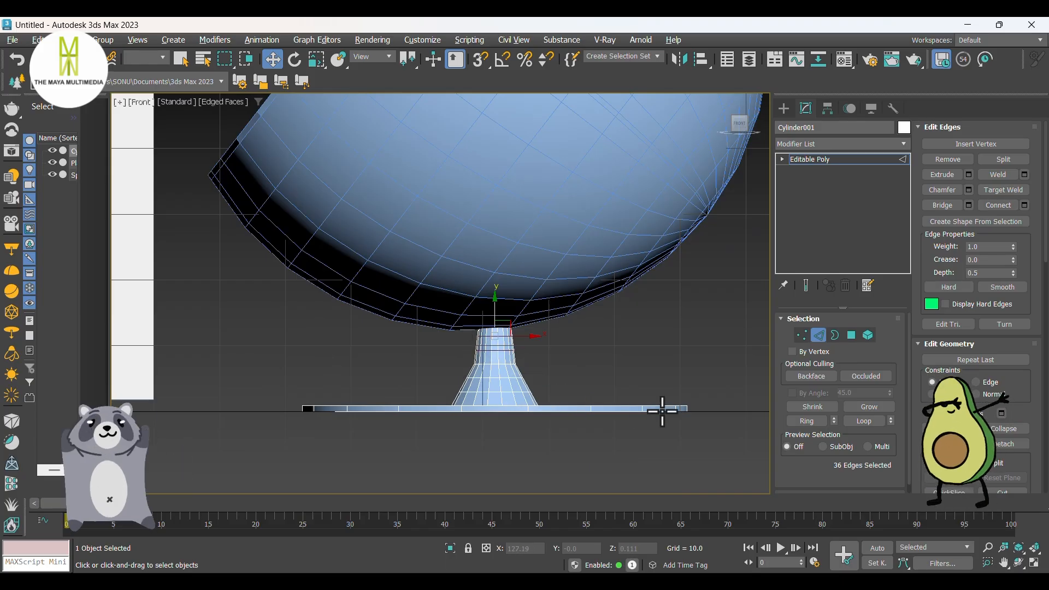
scroll(662, 411, "up", 5)
left_click(536, 395)
double_click(536, 396)
right_click(530, 396)
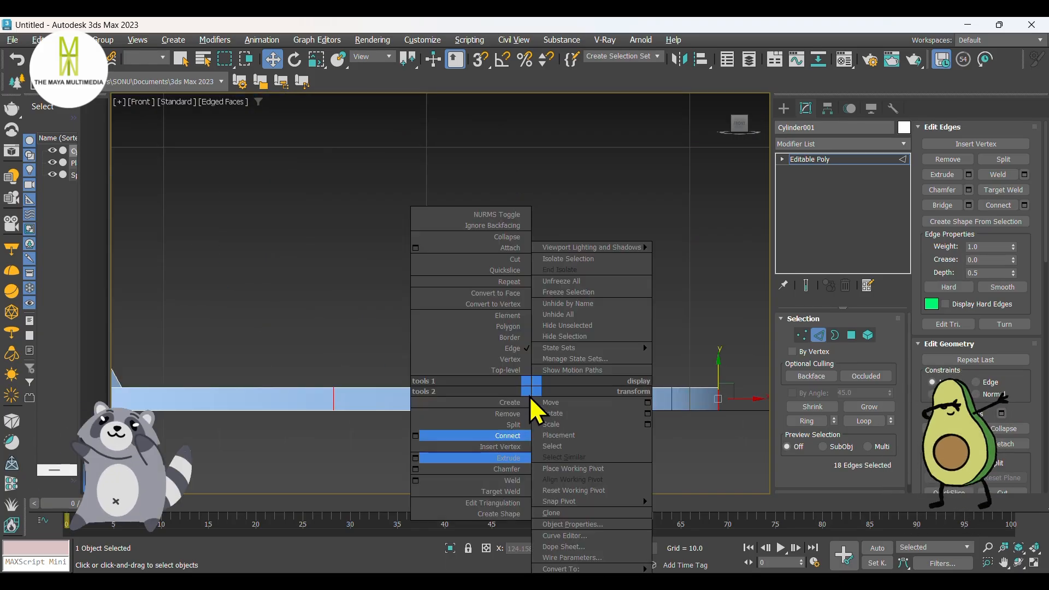
left_click(415, 435)
left_click_drag(276, 300, 280, 206)
left_click(273, 338)
Step: Connect the radial edges on the base disc's top face with 2 segments, pinch 42 and slide 0
middle_click_drag(277, 351, 606, 380, "alt")
double_click(589, 365)
right_click(588, 363)
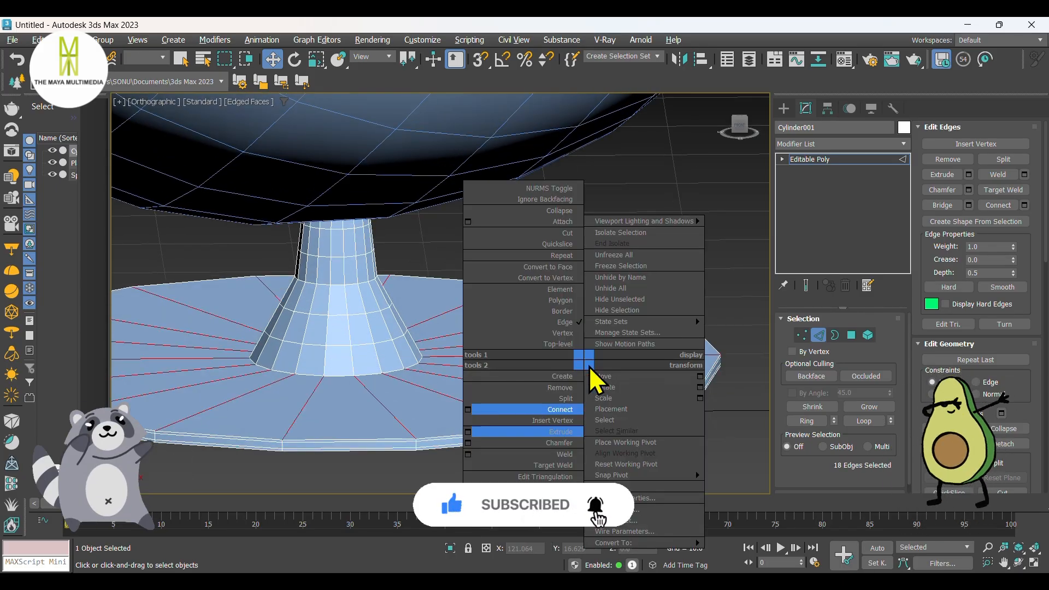
left_click(471, 407)
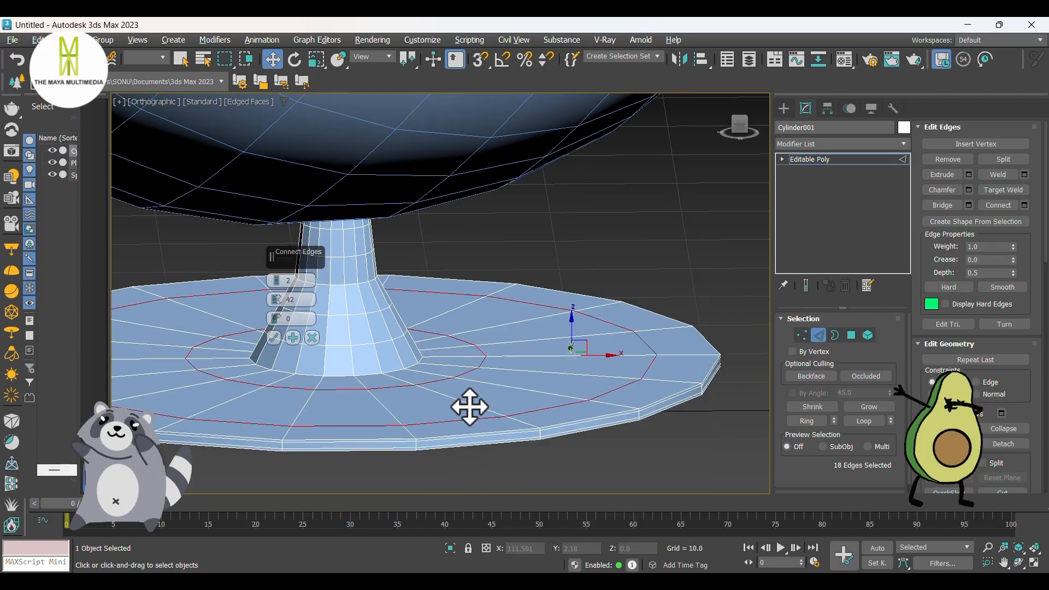
left_click(274, 338)
middle_click_drag(274, 338, 636, 365, "alt")
left_click(782, 108)
Step: Examine the bowl, stem and base in perspective beside the reference image with nothing selected
scroll(607, 298, "down", 4)
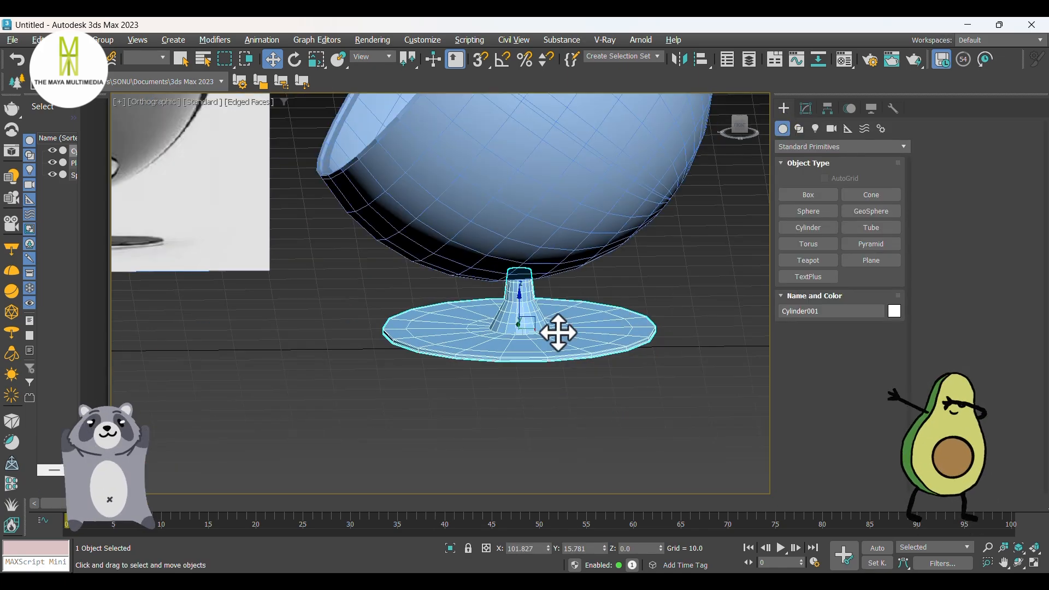
middle_click_drag(558, 333, 663, 360, "alt")
left_click(632, 404)
scroll(633, 404, "down", 2)
middle_click_drag(632, 405, 527, 363, "alt")
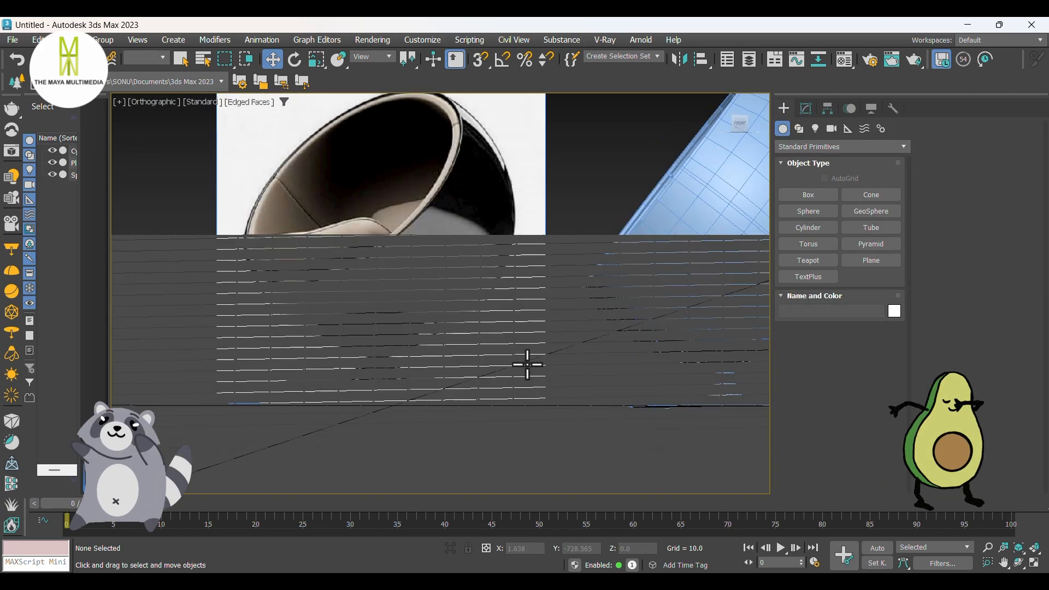
middle_click_drag(660, 310, 621, 307)
key("p")
scroll(609, 314, "down", 3)
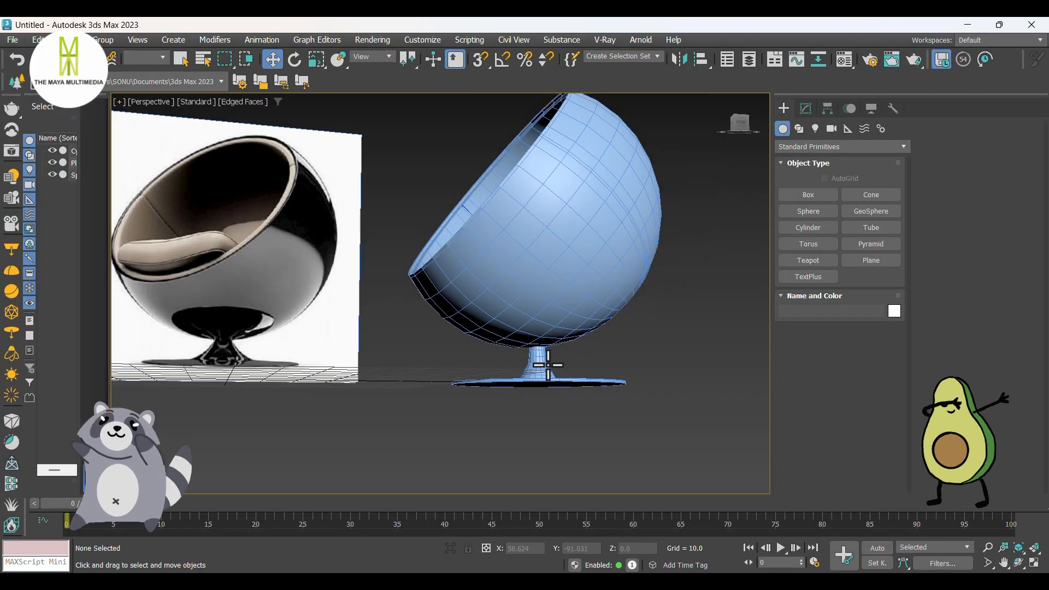
middle_click_drag(555, 359, 611, 411, "alt")
mouse_move(610, 393)
middle_mouse_down()
mouse_move(569, 382)
mouse_move(559, 392)
mouse_move(644, 398)
mouse_move(613, 388)
middle_mouse_up()
Step: Draw a box in the top view over the bowl's front half, with a square base about 50 units wide
key("t")
scroll(574, 271, "up", 4)
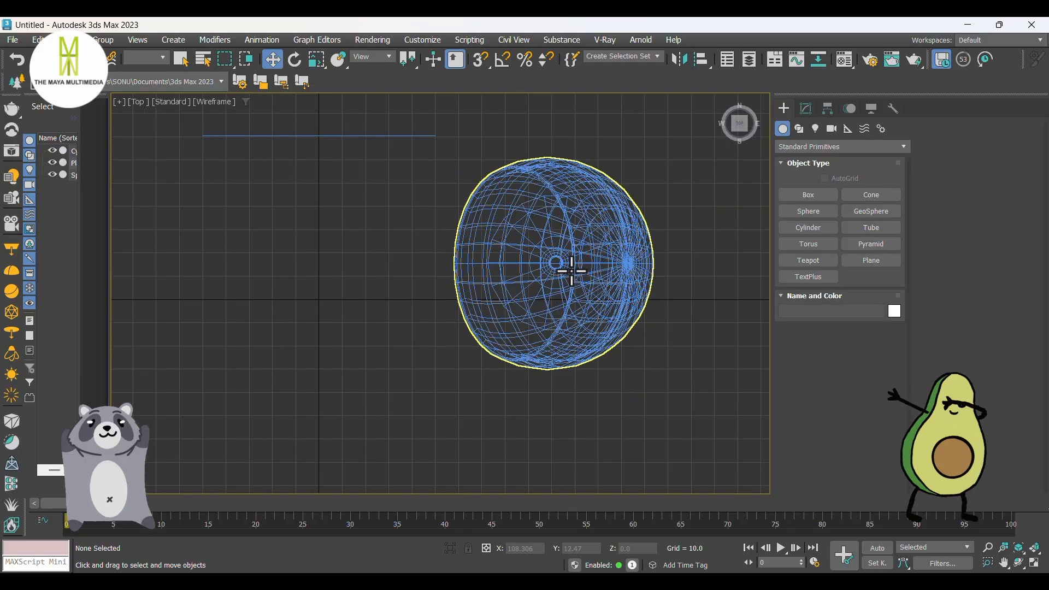
middle_click_drag(613, 274, 571, 288)
left_click(803, 194)
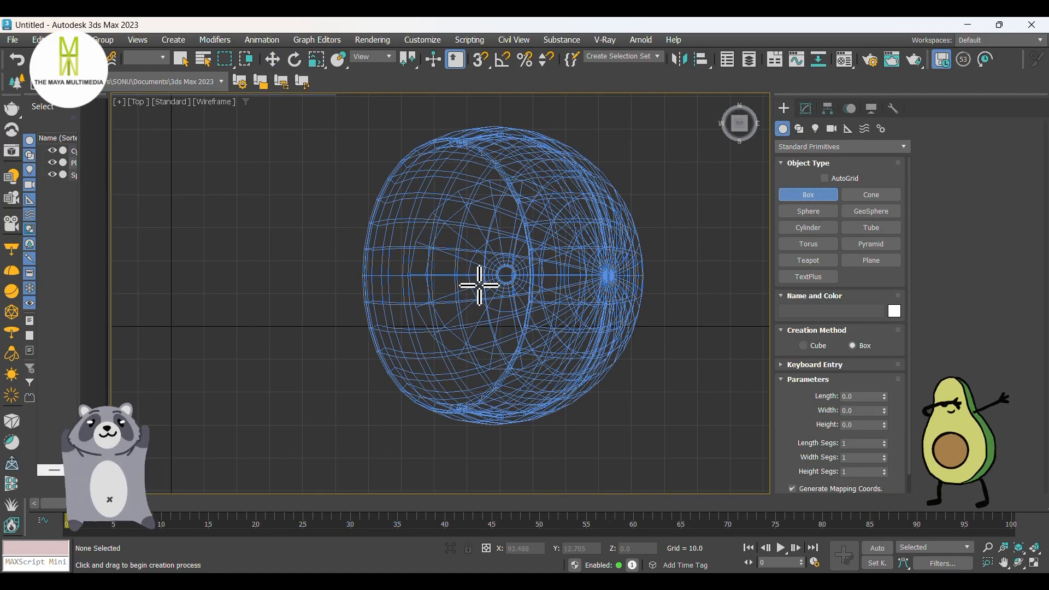
left_click_drag(470, 287, 389, 269)
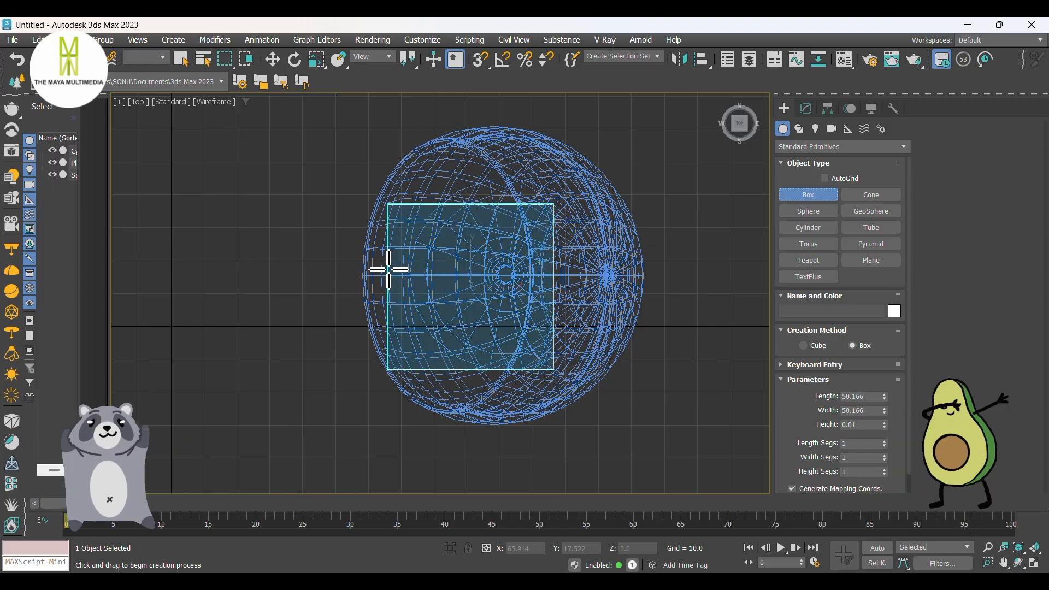
left_click(388, 269)
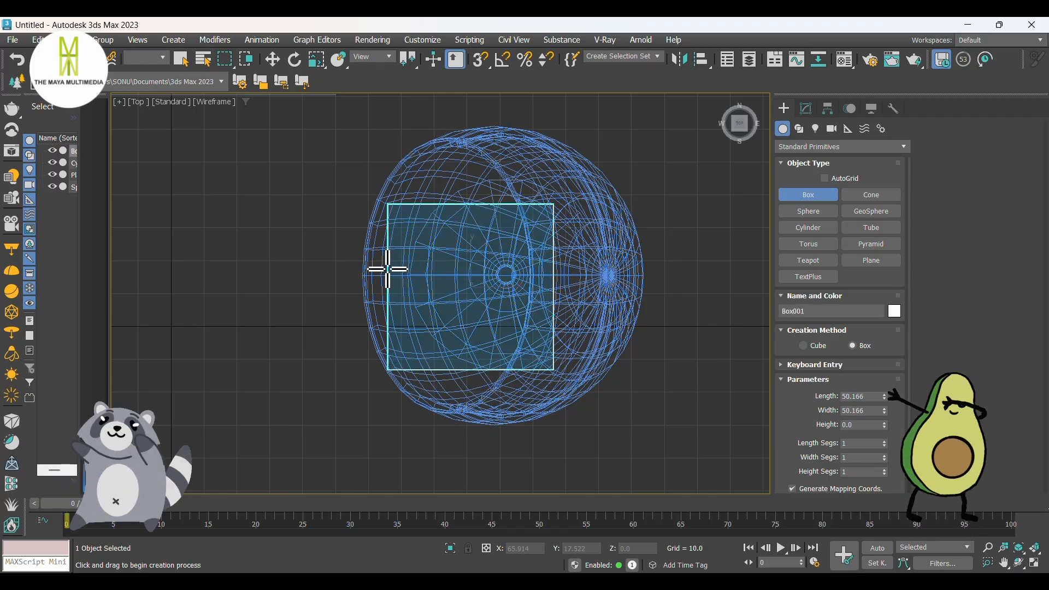
right_click(362, 259)
Step: Scale the box vertically to 133 percent in the shaded front view
key("f")
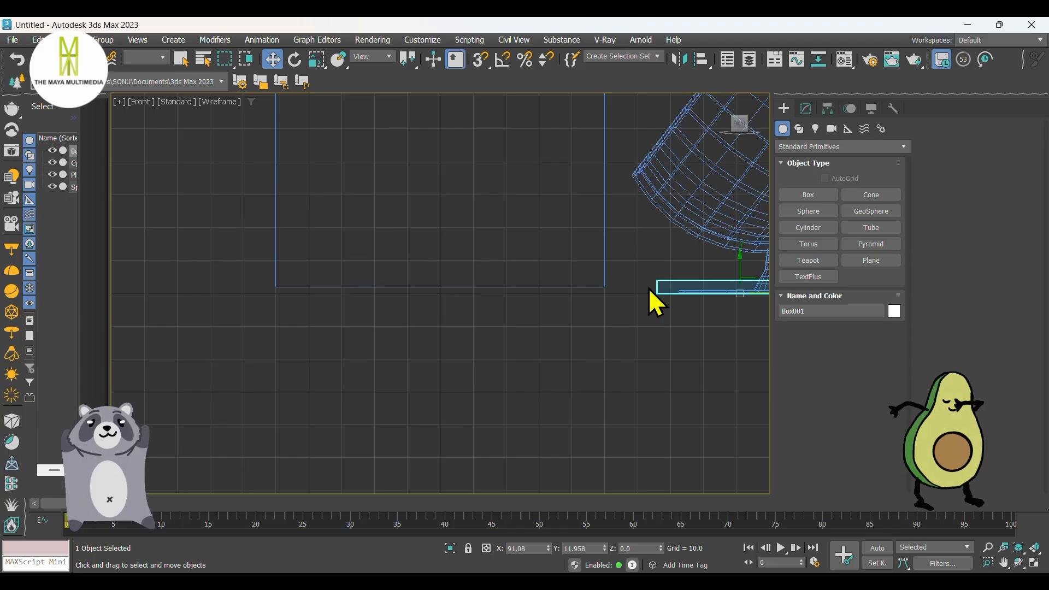
middle_click_drag(650, 292, 469, 320)
key("F3")
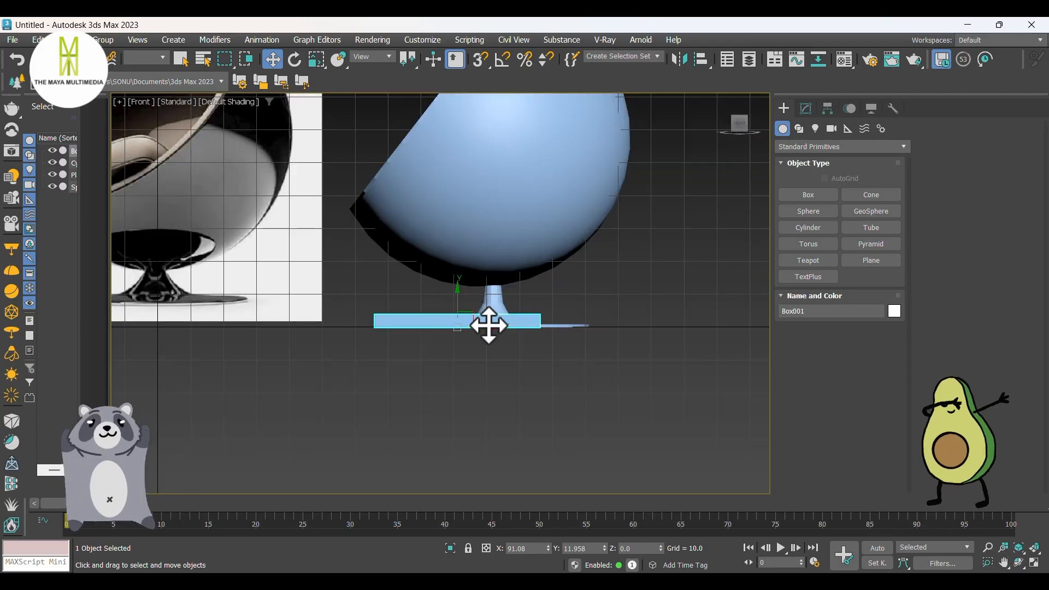
scroll(469, 322, "up", 3)
key("r")
left_click_drag(471, 293, 476, 267)
scroll(517, 306, "down", 2)
middle_click_drag(508, 325, 596, 381)
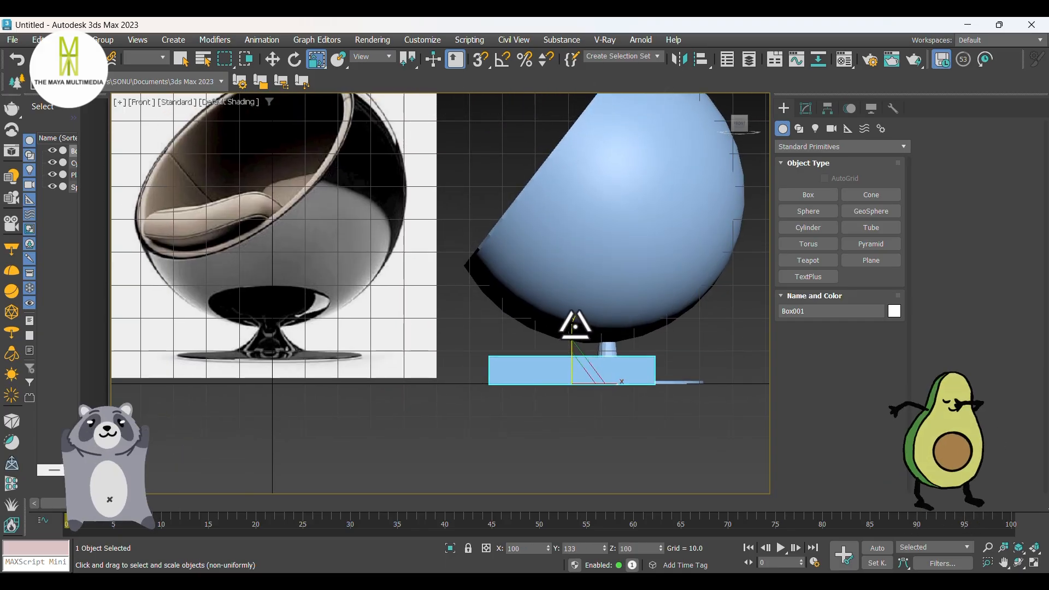
Step: Convert the box to an Editable Poly in the perspective view
key("w")
key("p")
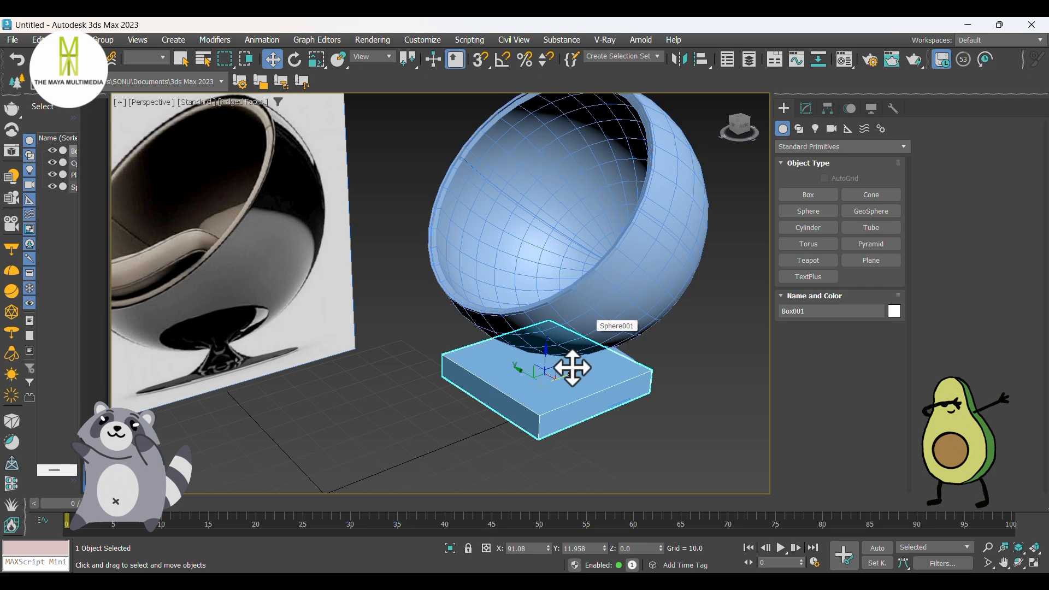
right_click(562, 384)
mouse_move(601, 567)
left_click(720, 554)
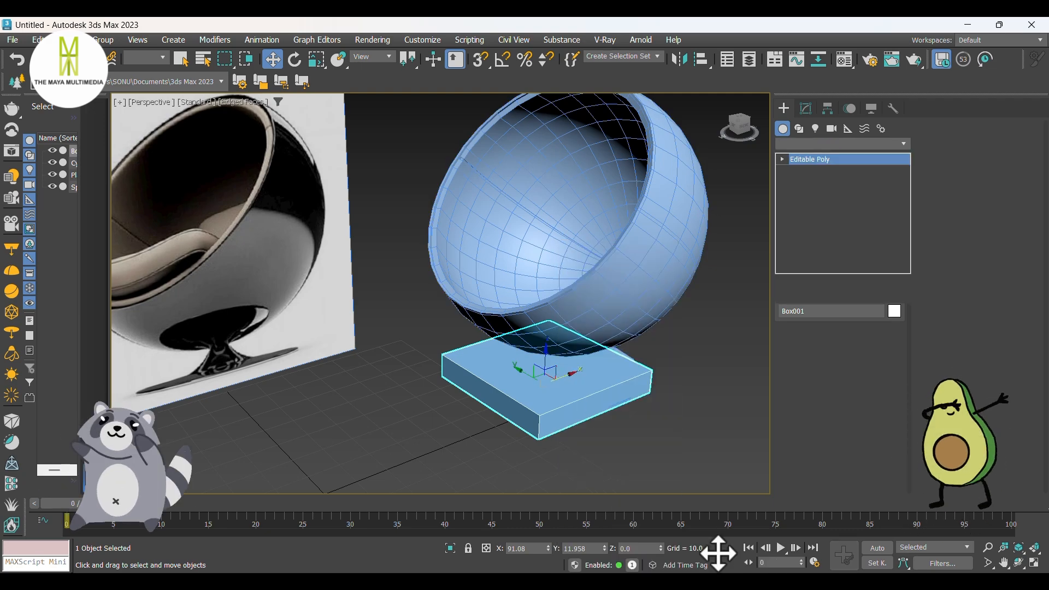
Step: Chamfer all twelve edges of the box with an amount of 1.652 and 2 segments
middle_click_drag(637, 412, 584, 381)
left_click(819, 336)
left_click_drag(690, 398, 277, 210)
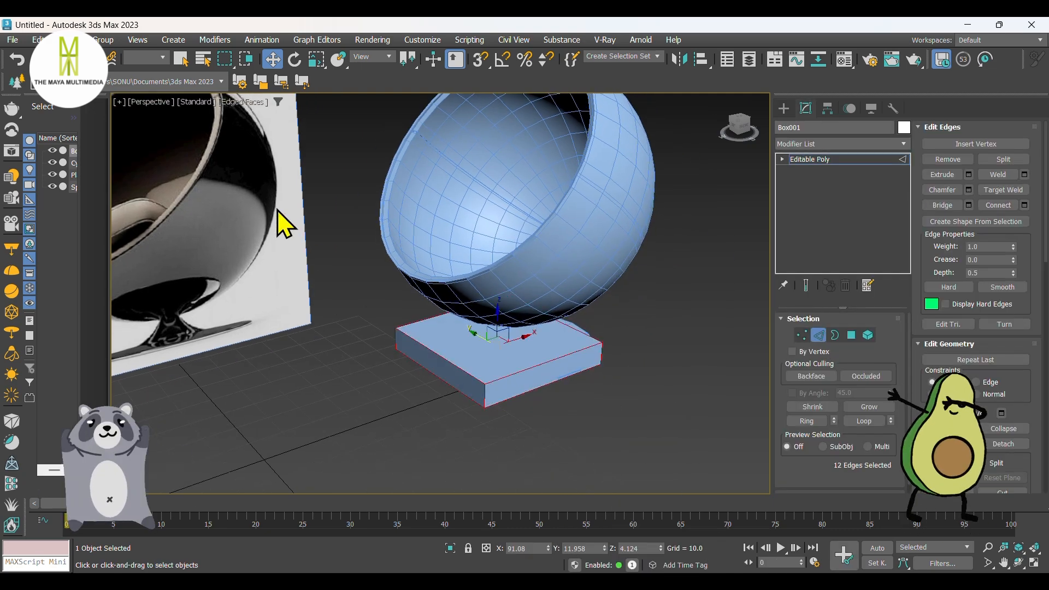
right_click(519, 365)
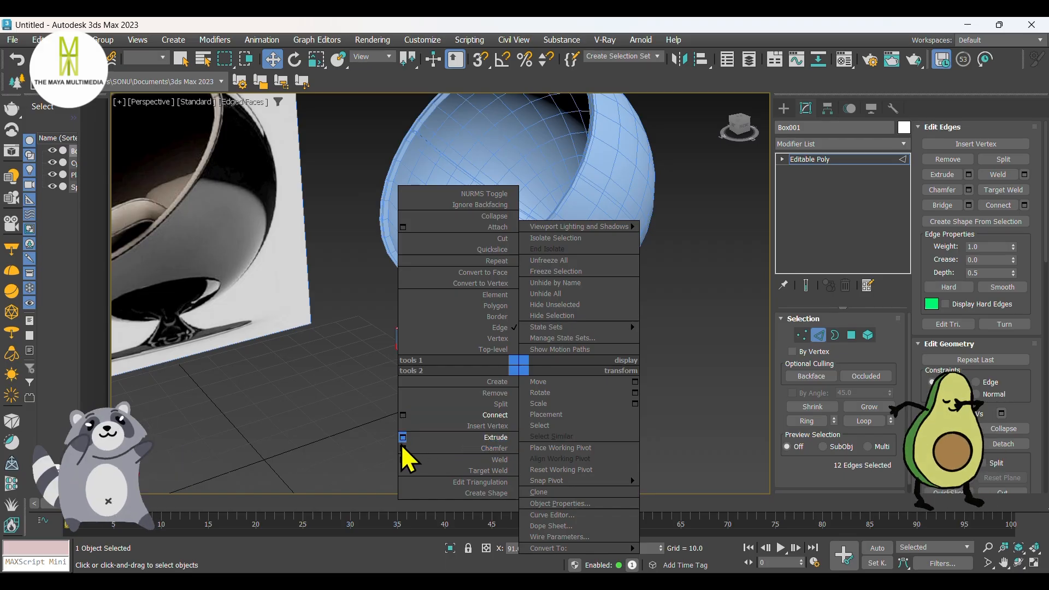
left_click(402, 448)
scroll(475, 386, "up", 3)
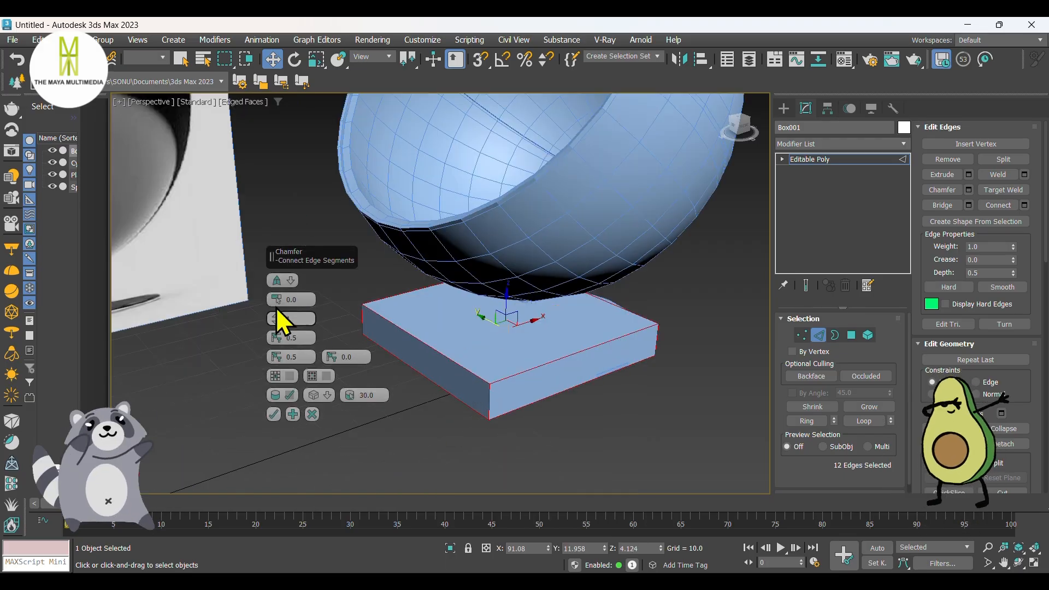
mouse_move(277, 306)
left_mouse_down()
mouse_move(276, 286)
mouse_move(276, 298)
left_mouse_up()
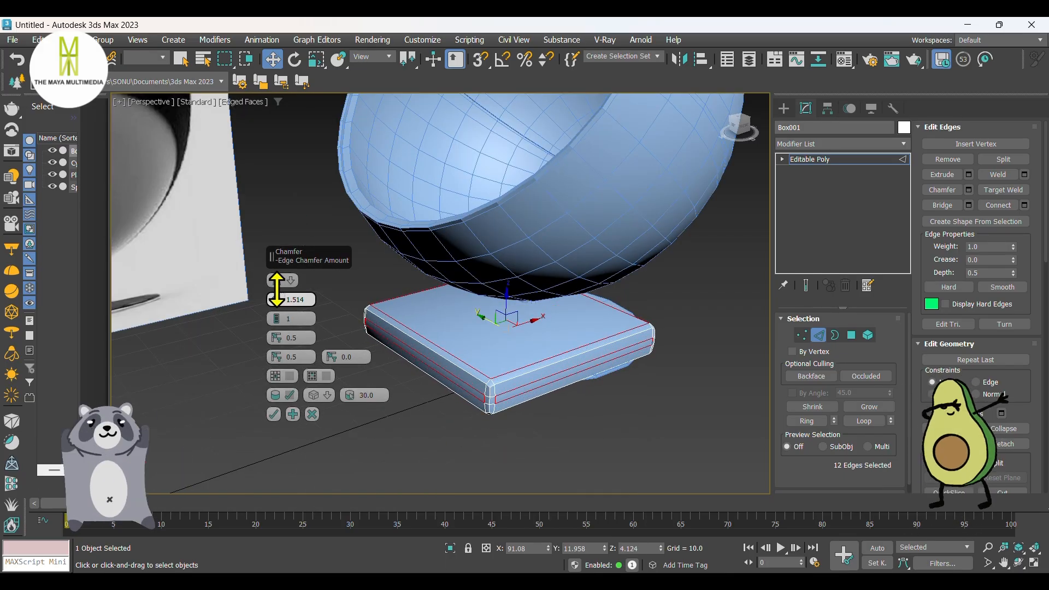
left_click(275, 319)
left_click(275, 319)
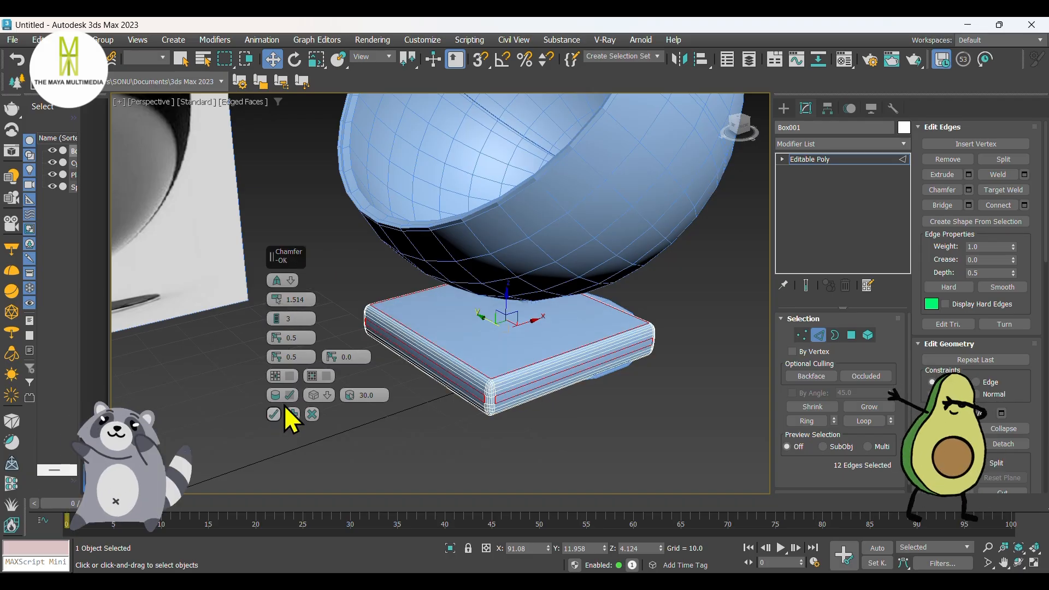
mouse_move(469, 374)
middle_mouse_down("alt")
mouse_move(417, 328)
mouse_move(448, 316)
mouse_move(450, 295)
mouse_move(477, 398)
mouse_move(472, 387)
mouse_move(494, 385)
mouse_move(486, 378)
middle_mouse_up("alt")
left_click(276, 322)
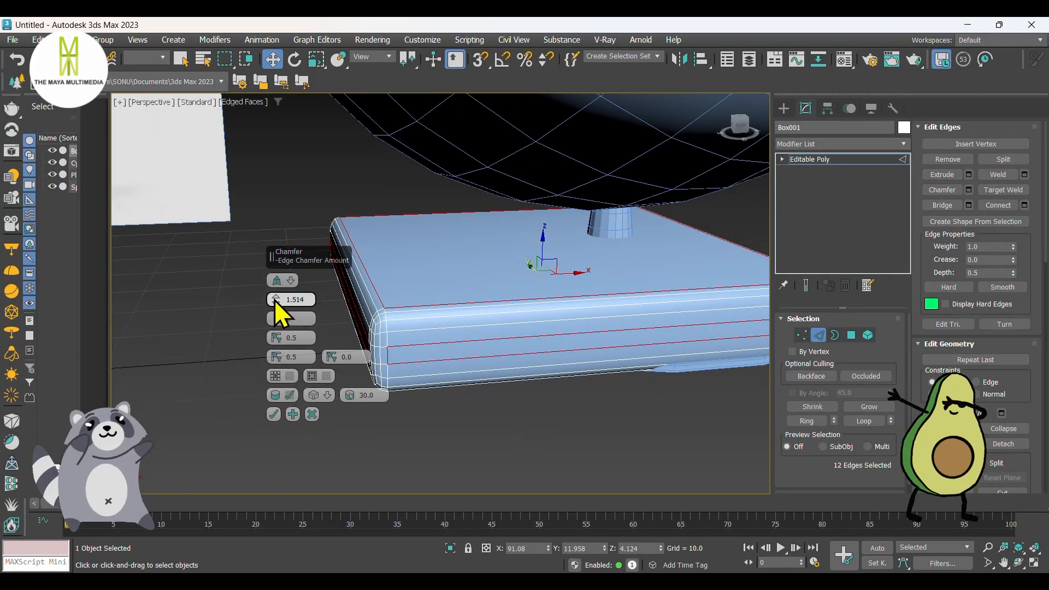
left_click_drag(275, 301, 276, 298)
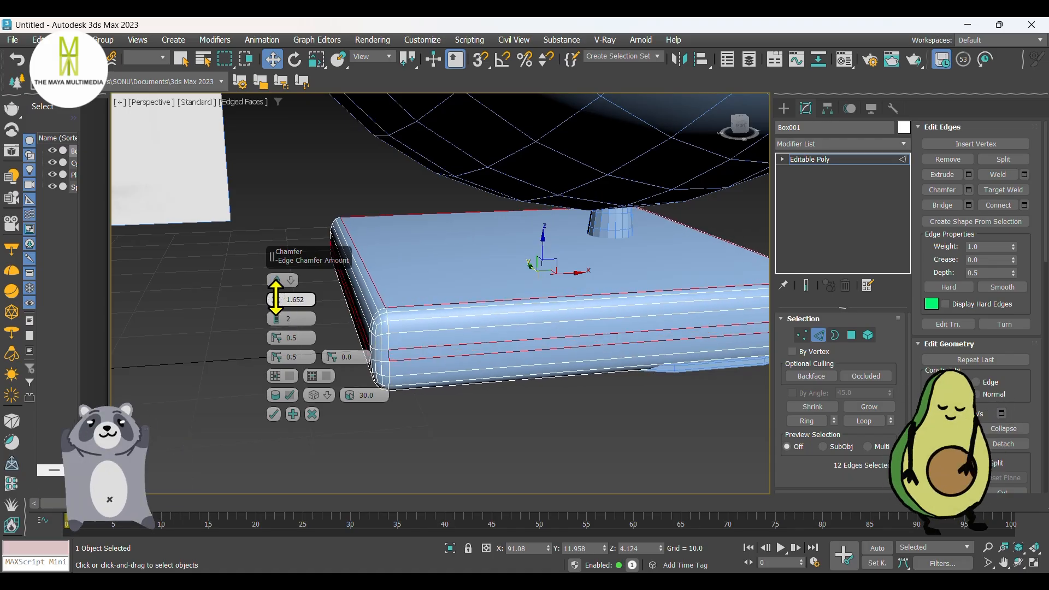
left_click(274, 414)
Step: Isolate the chamfered box and switch to polygon selection
middle_click_drag(335, 394, 460, 372, "alt")
left_click(450, 548)
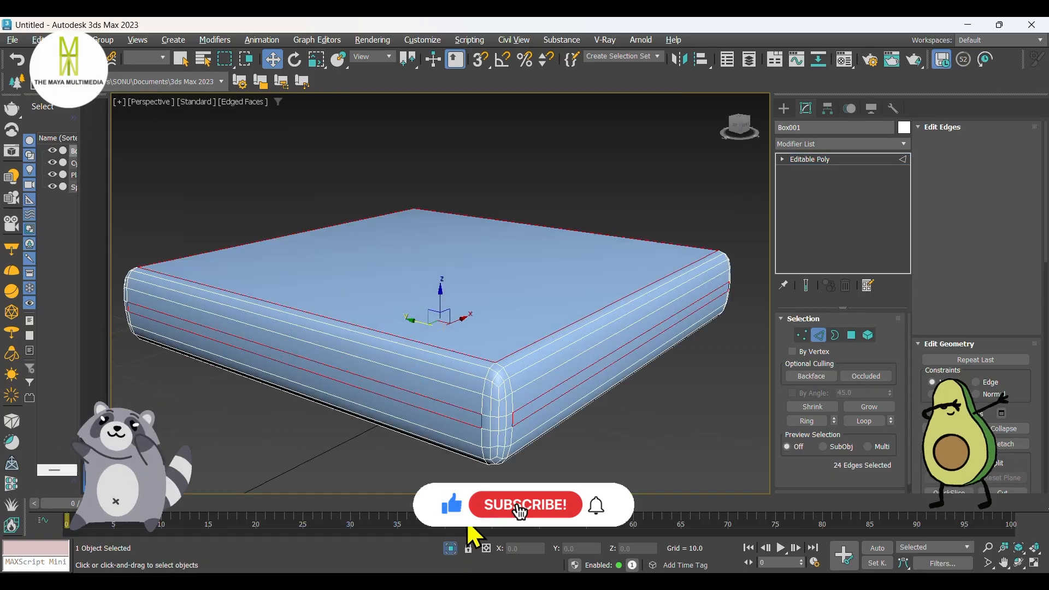
left_click(853, 336)
scroll(459, 328, "down", 3)
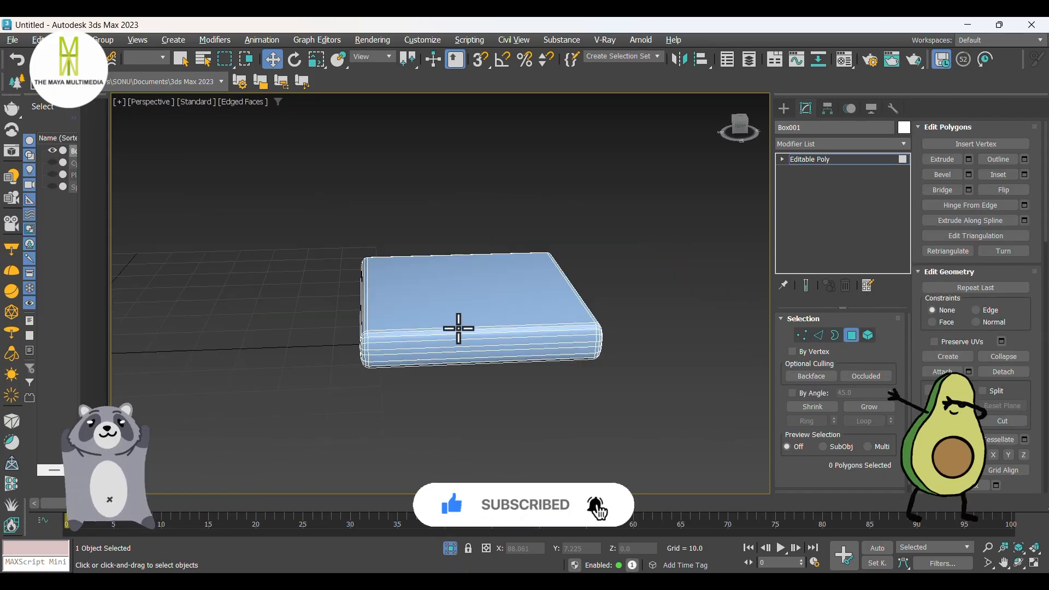
scroll(543, 342, "up", 10)
scroll(611, 316, "down", 3)
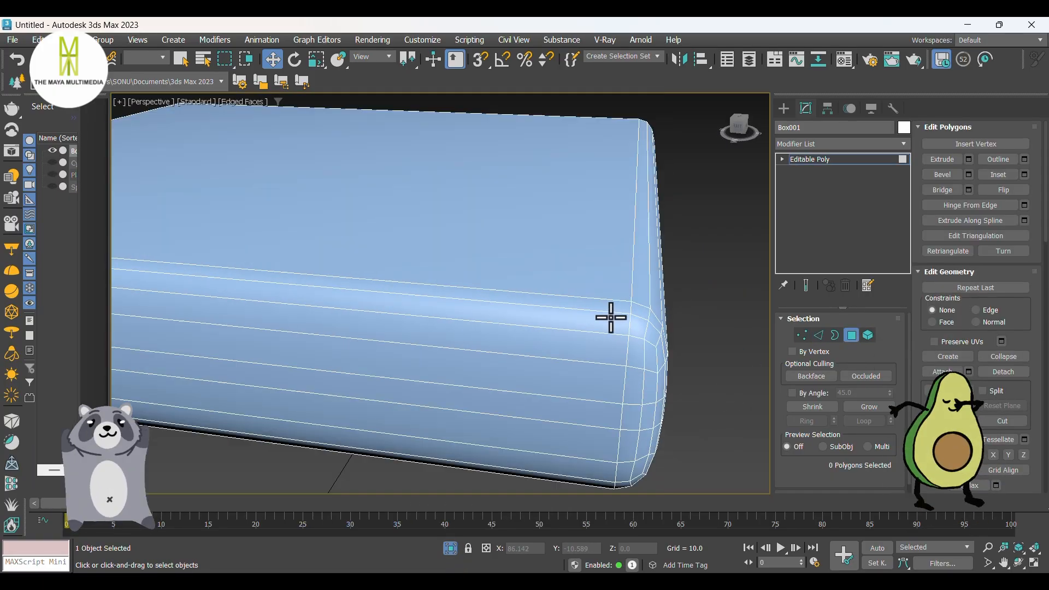
middle_click_drag(611, 316, 563, 363, "alt")
Step: Select two polygon loops in the rounded bevel that meet at one upper corner of the box
scroll(407, 366, "up", 2)
middle_click_drag(402, 361, 492, 300)
left_click(438, 347)
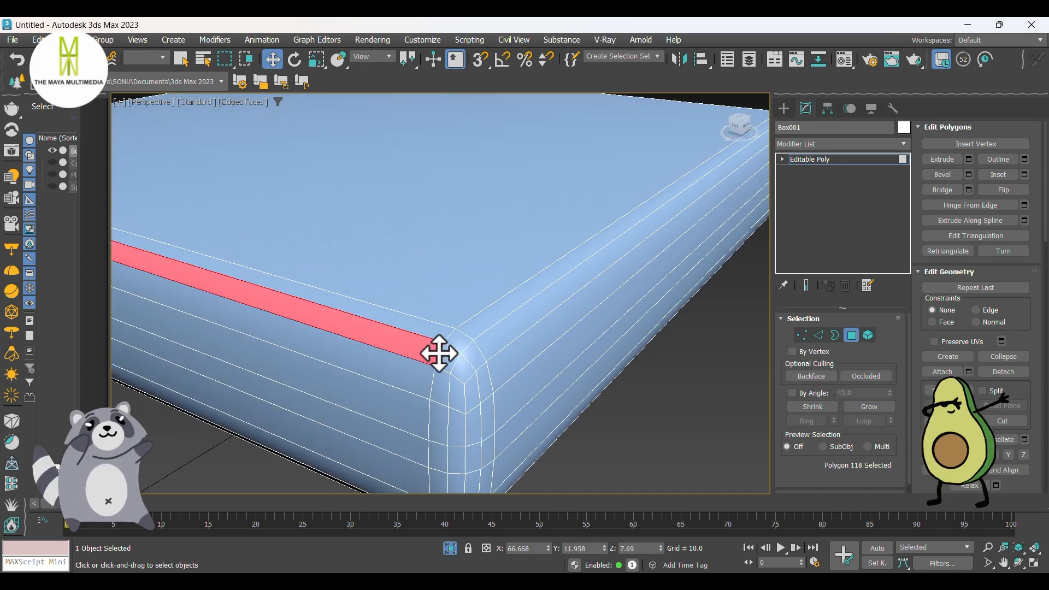
left_click(447, 356, "shift")
key("w")
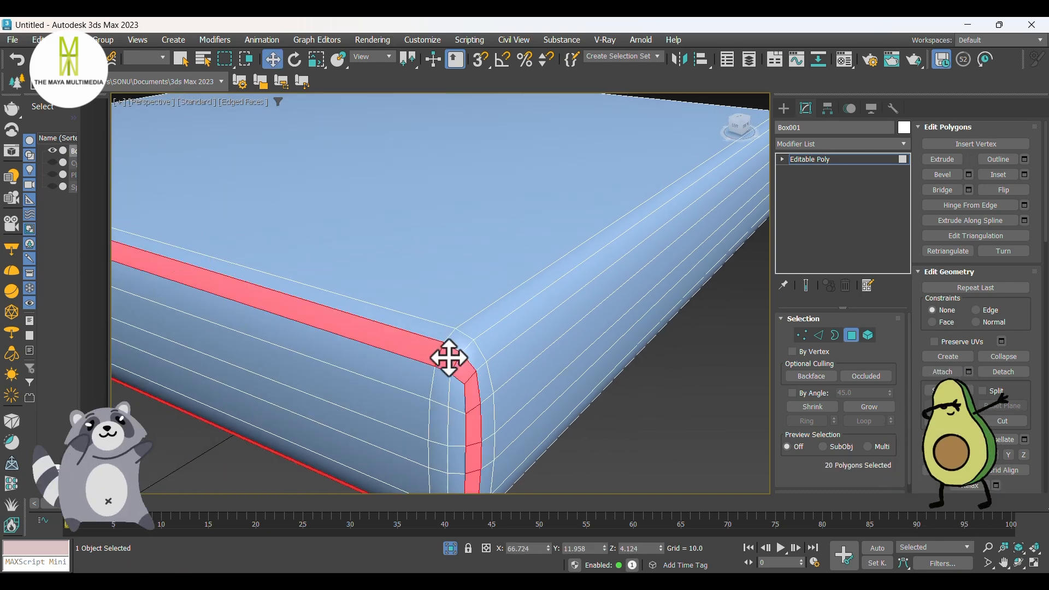
left_click(476, 328, "shift")
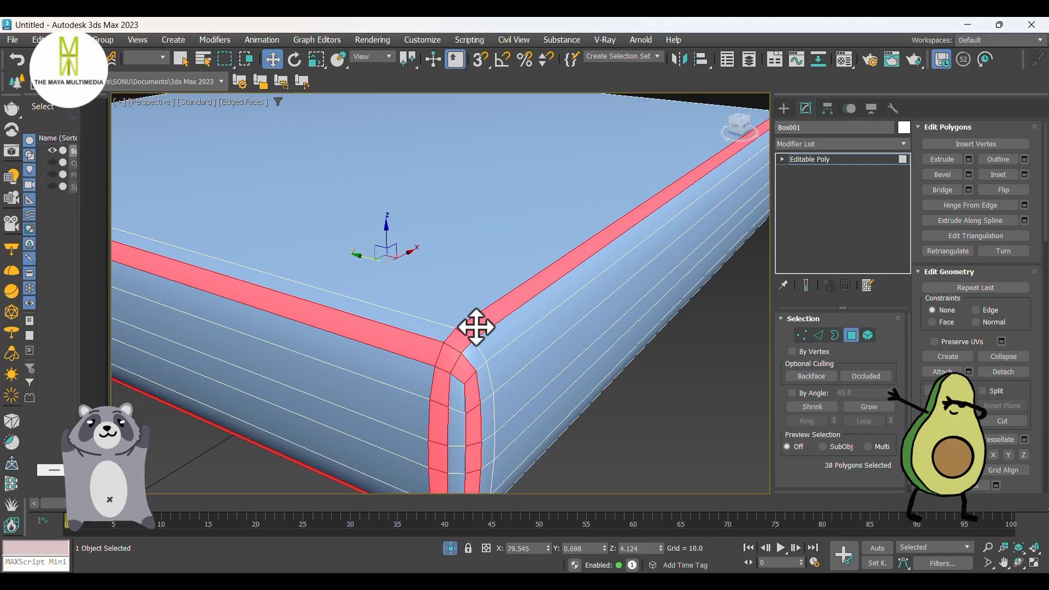
Step: Add the matching bevel polygon loops around the box's other two sides to the selection
scroll(476, 327, "down", 4)
middle_click_drag(536, 331, 417, 355, "alt")
middle_click_drag(393, 444, 405, 375)
scroll(405, 376, "up", 4)
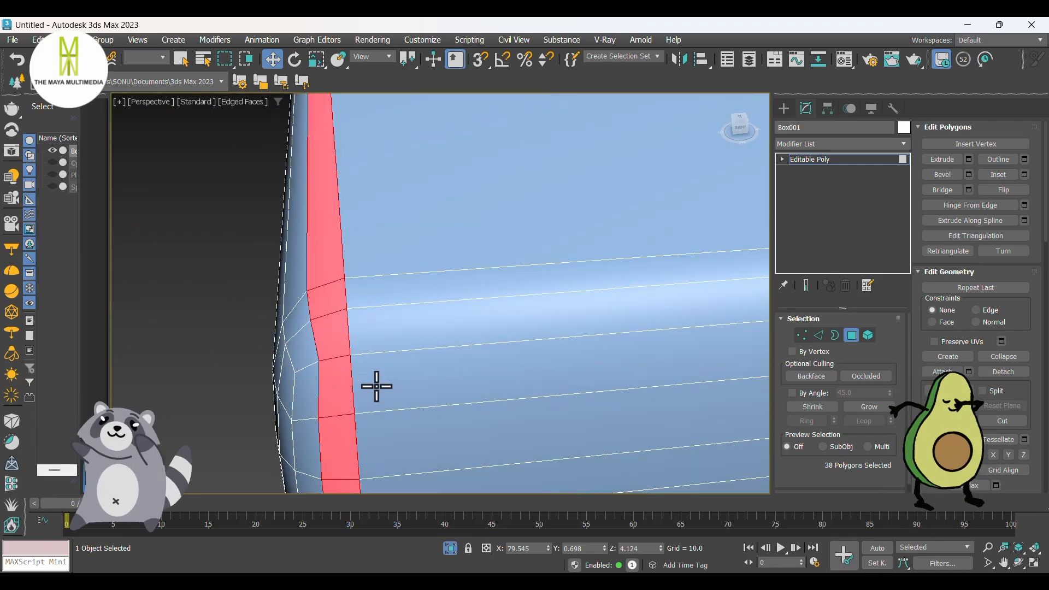
left_click(281, 368, "shift")
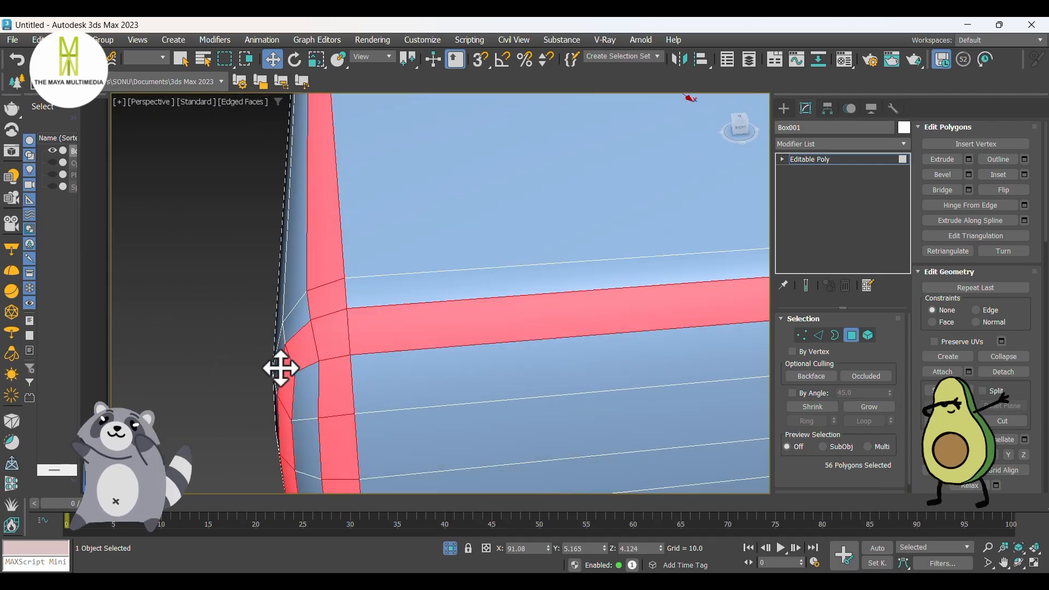
scroll(281, 368, "down", 8)
middle_click_drag(377, 363, 297, 368, "alt")
scroll(298, 368, "up", 4)
scroll(368, 338, "up", 2)
scroll(369, 338, "up", 2)
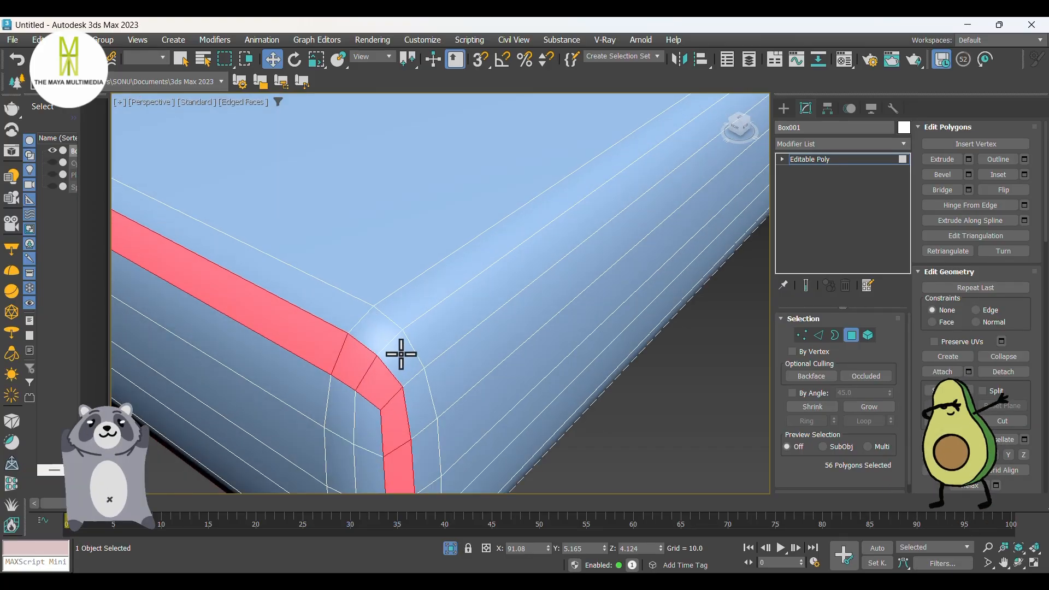
left_click(438, 337, "shift")
Step: Deselect the vertical bevel polygons between the upper and lower rims at the box's +X, +Y corner
scroll(444, 330, "down", 4)
middle_click_drag(423, 366, 437, 318, "alt")
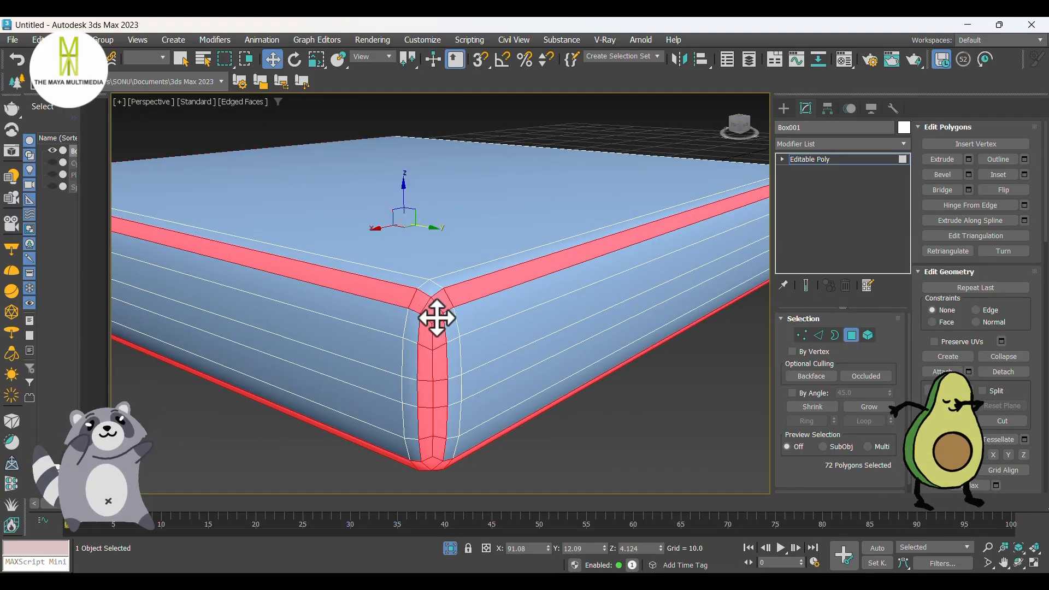
left_click(437, 363, "alt")
left_click(423, 369, "alt")
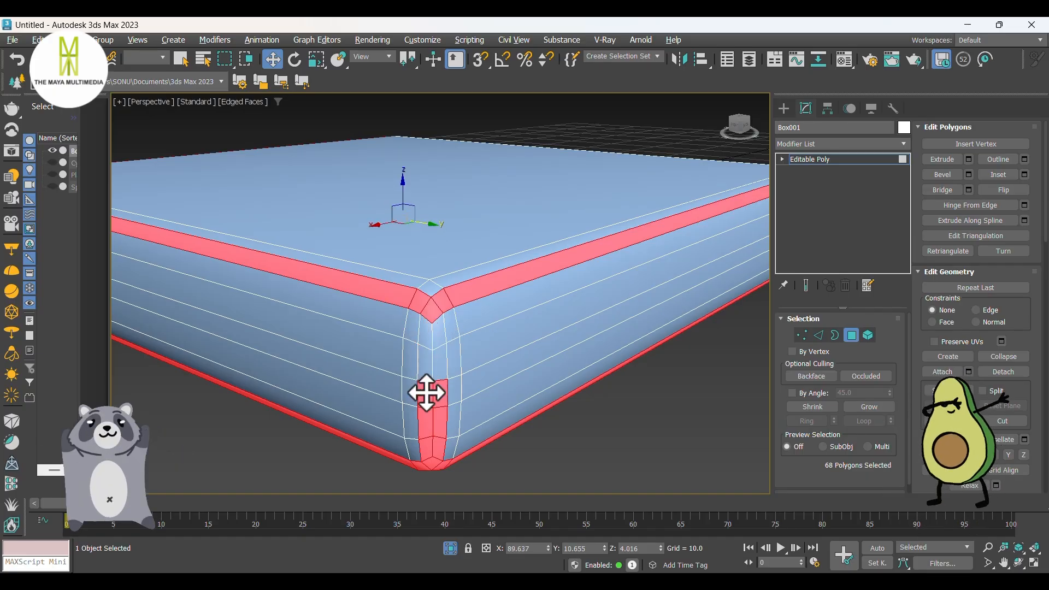
left_click(428, 394, "alt")
left_click(443, 394, "alt")
left_click(440, 416, "alt")
left_click(423, 424, "alt")
left_click(426, 453, "alt")
Step: Deselect both vertical bevel strips between the rims at the box's +X, -Y corner
middle_click_drag(432, 443, 327, 304, "alt")
left_click(306, 257, "alt")
left_click(288, 286, "alt")
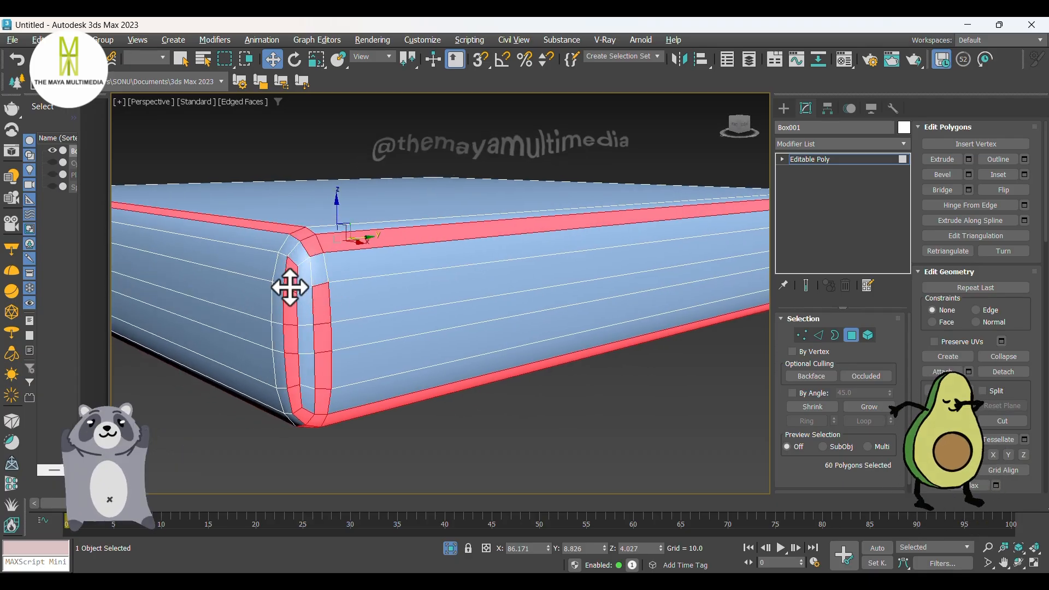
left_click(322, 304, "alt")
left_click(321, 325, "alt")
left_click(320, 368, "alt")
left_click(311, 408, "alt")
left_click(301, 419, "alt")
left_click(295, 401, "alt")
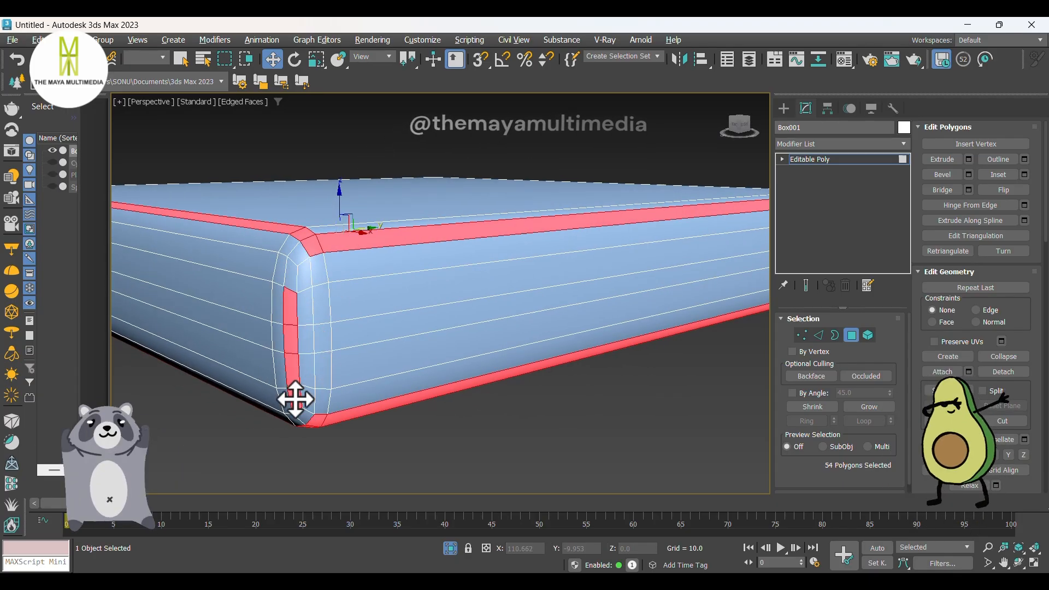
left_click(293, 372, "alt")
left_click(292, 341, "alt")
left_click(289, 311, "alt")
Step: Deselect both vertical bevel strips between the rims at the box's -X, -Y corner
scroll(351, 339, "down", 4)
middle_click_drag(362, 355, 480, 316, "alt")
scroll(462, 268, "up", 4)
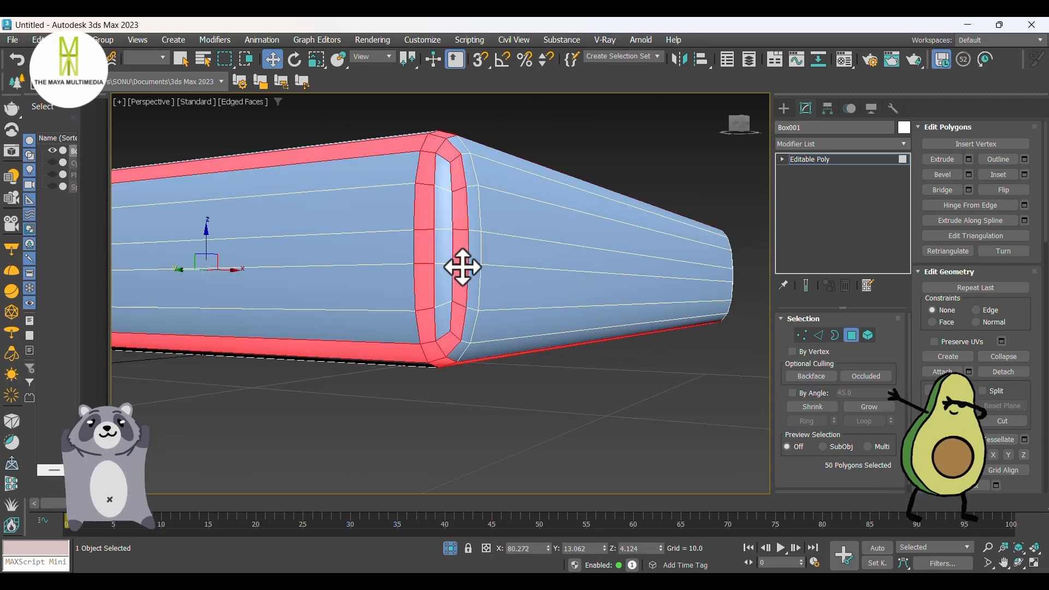
left_click(445, 345, "alt")
left_click(422, 326, "alt")
left_click(420, 299, "alt")
left_click(419, 250, "alt")
left_click(419, 212, "alt")
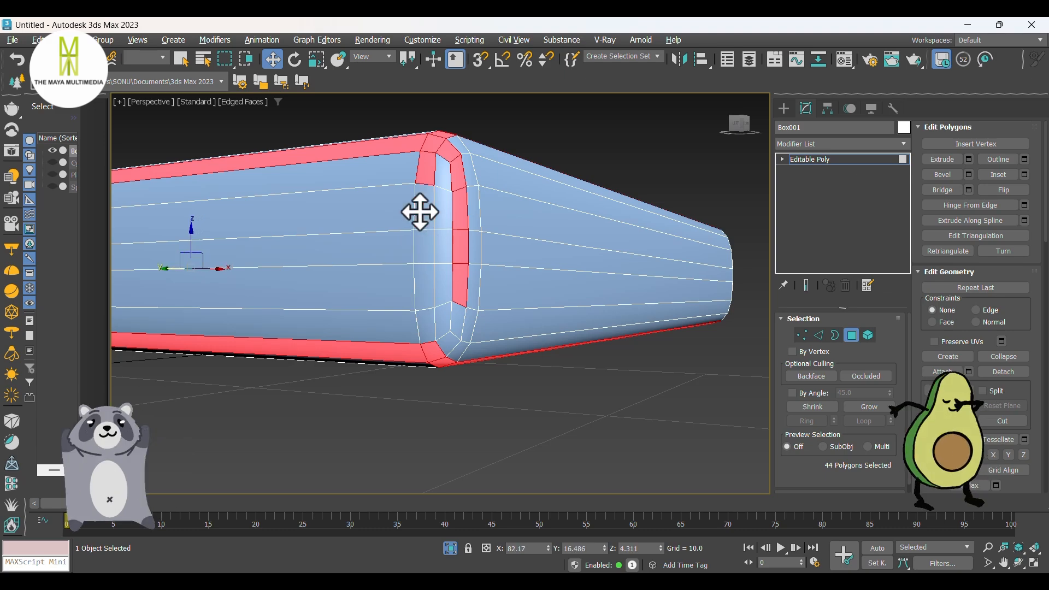
left_click(423, 174, "alt")
left_click(447, 146, "alt")
left_click(454, 171, "alt")
left_click(461, 210, "alt")
left_click(462, 241, "alt")
left_click(461, 277, "alt")
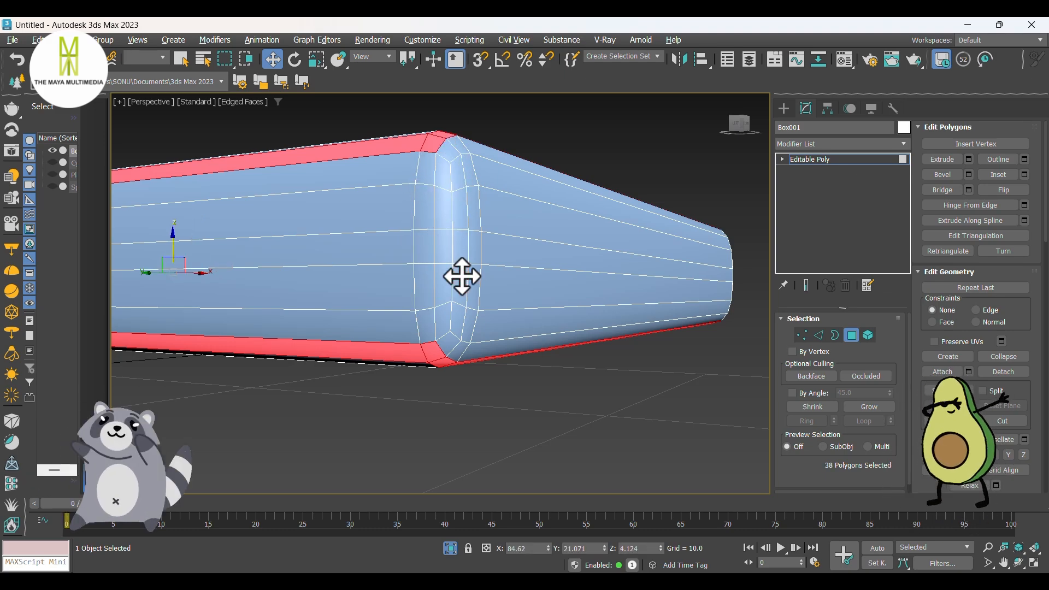
Step: Deselect the vertical bevel polygons between the rims at the box's remaining -X, +Y corner
scroll(462, 284, "down", 2)
middle_click_drag(461, 289, 437, 286, "alt")
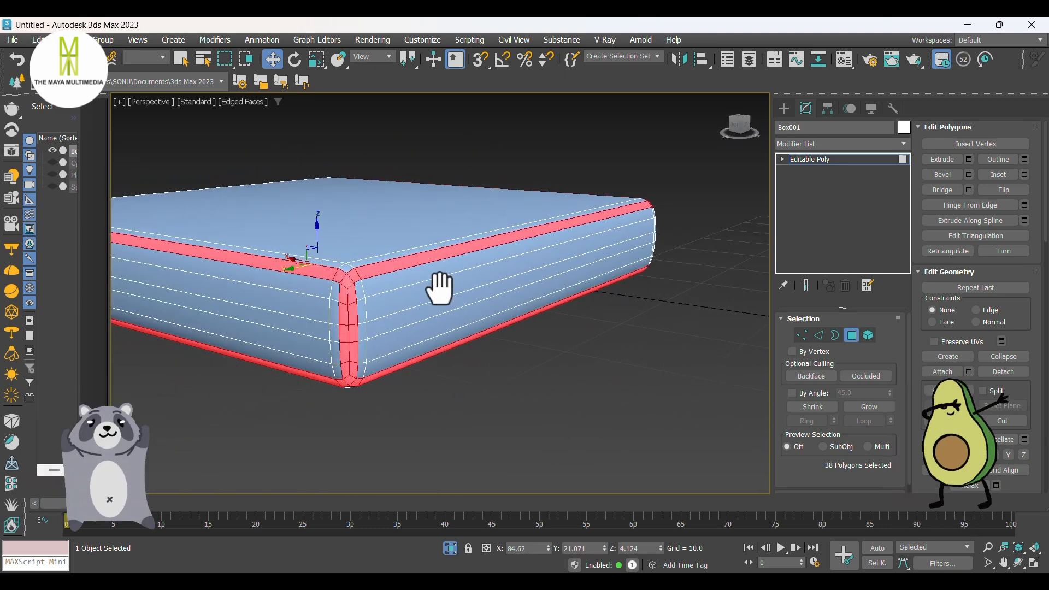
scroll(341, 354, "up", 5)
left_click(381, 415, "alt")
left_click(356, 417, "alt")
left_click(380, 360, "alt")
left_click(346, 362, "alt")
left_click(383, 295, "alt")
left_click(353, 291, "alt")
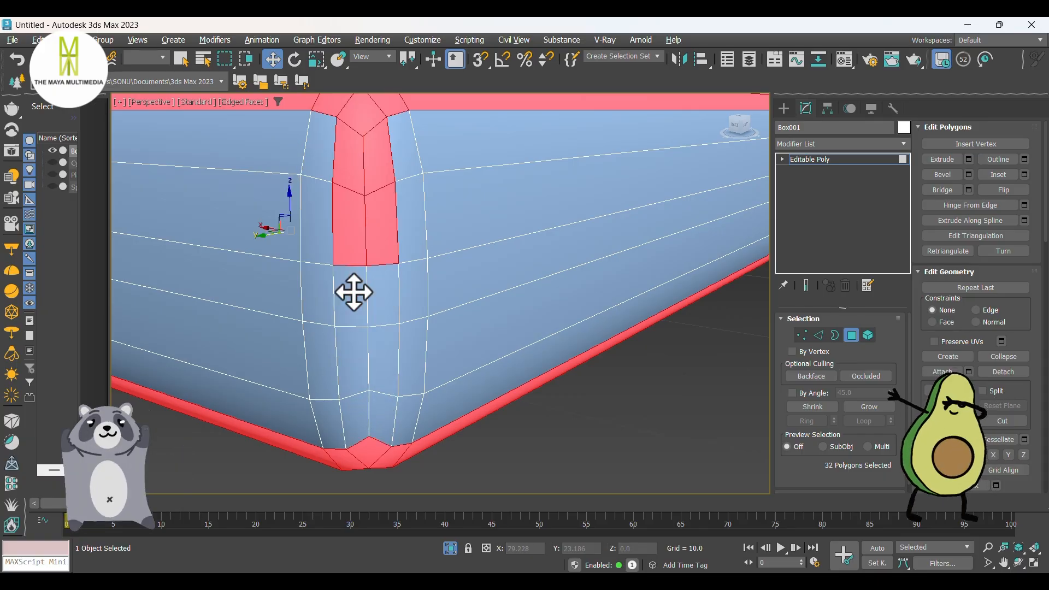
left_click(380, 230, "alt")
left_click(355, 221, "alt")
left_click(378, 164, "alt")
left_click(355, 170, "alt")
scroll(377, 224, "down", 5)
middle_click_drag(380, 246, 431, 262, "alt")
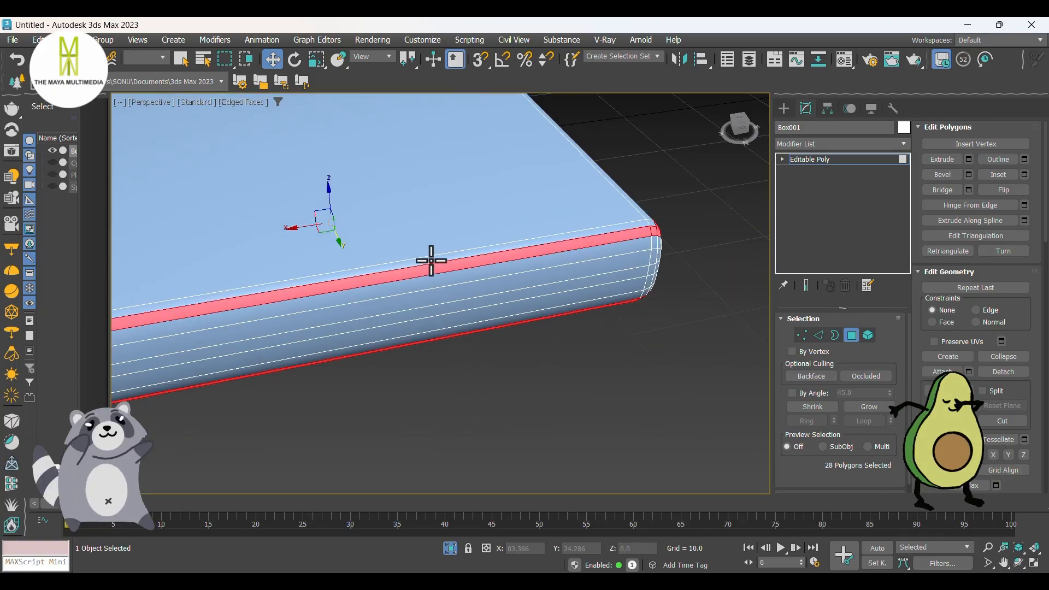
Step: End the box's isolation and extrude the selected upper and lower rim polygons by Local Normal with a height of -1
scroll(431, 262, "down", 2)
middle_click_drag(352, 265, 391, 312)
scroll(387, 295, "up", 6)
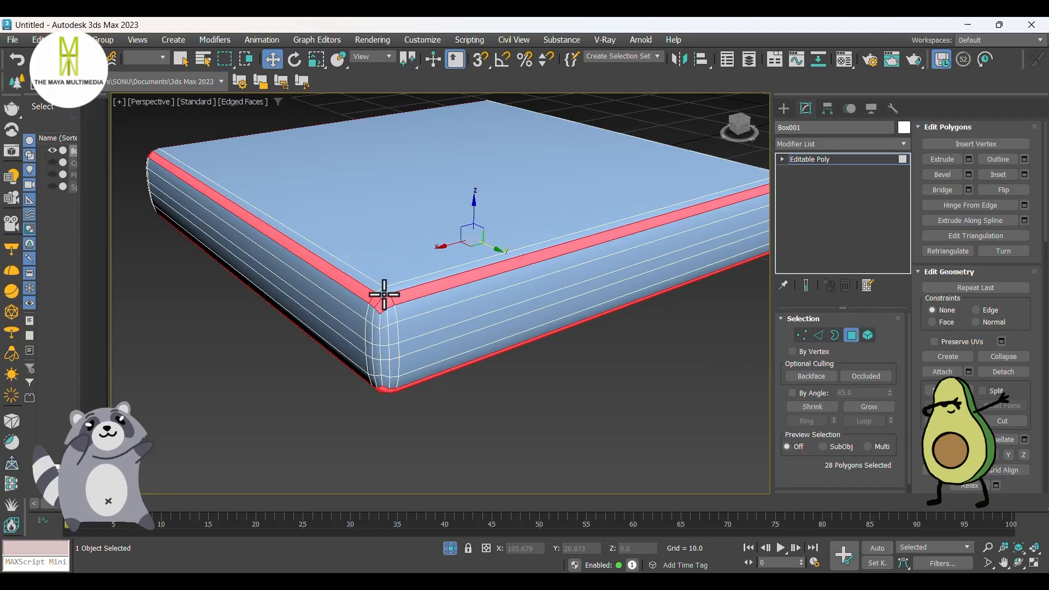
left_click(450, 547)
scroll(468, 360, "down", 3)
scroll(468, 361, "up", 3)
right_click(466, 359)
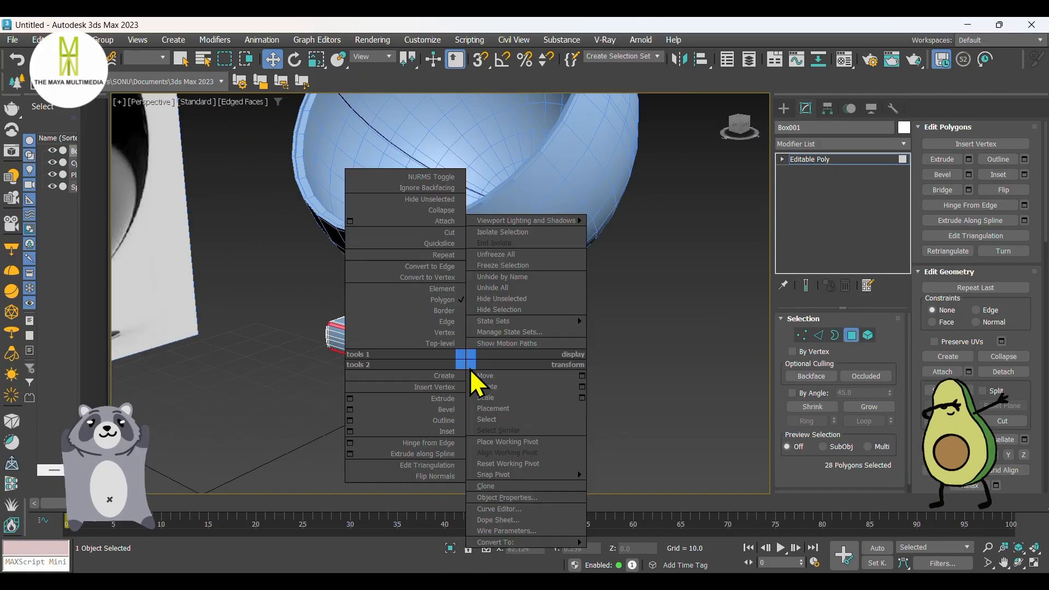
left_click(351, 398)
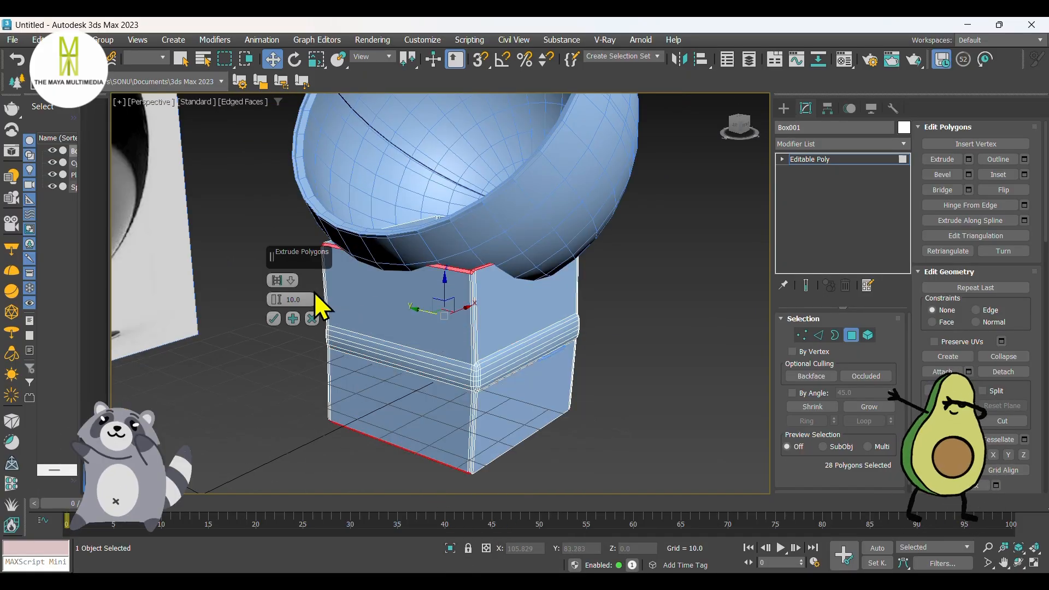
left_click(291, 280)
left_click(320, 304)
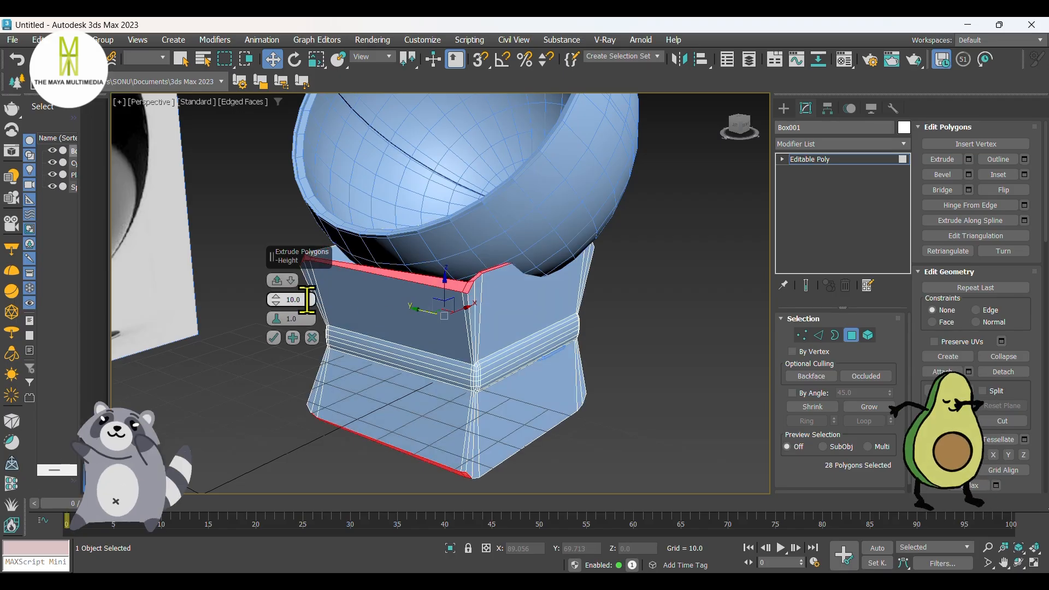
type("-1")
key("Return")
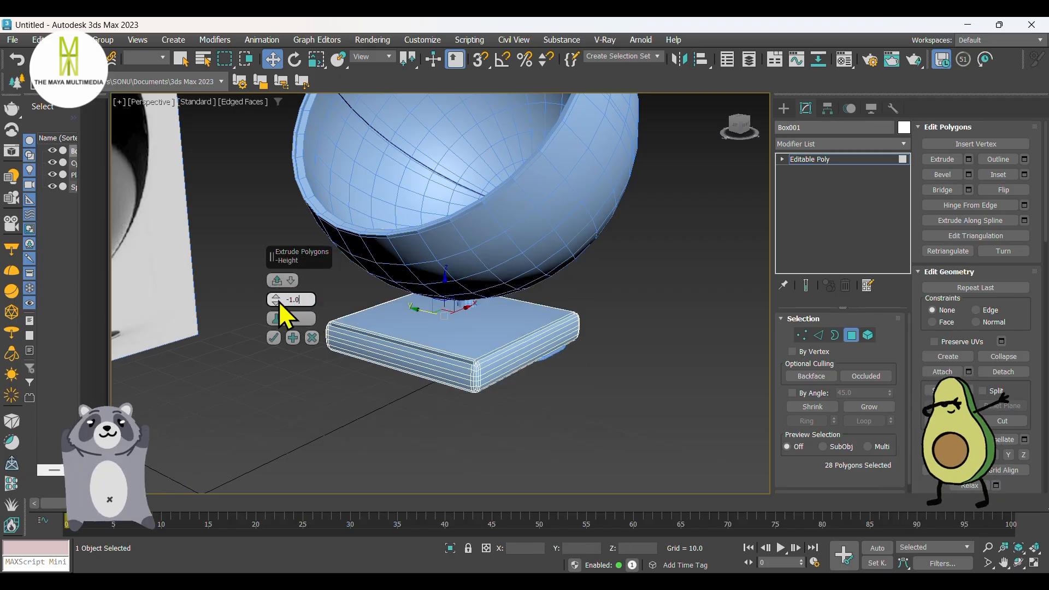
Step: Set the rim extrusion height to -0.4 to form a shallow groove, and apply the extrusion
scroll(441, 350, "up", 3)
scroll(446, 340, "down", 2)
middle_click_drag(456, 250, 464, 289, "alt")
left_click_drag(305, 301, 270, 302)
type("-0.")
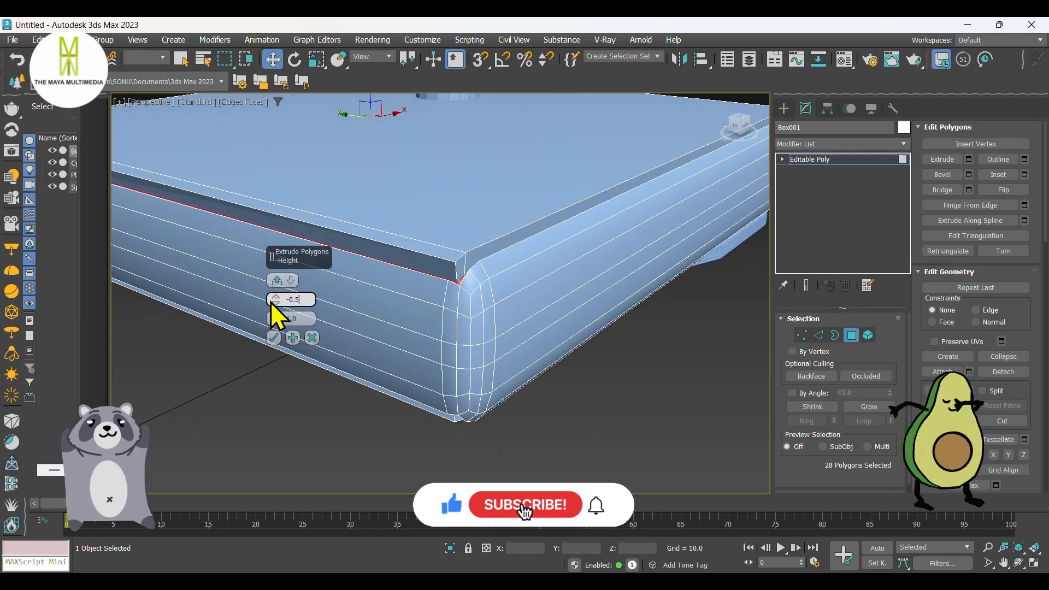
type("4")
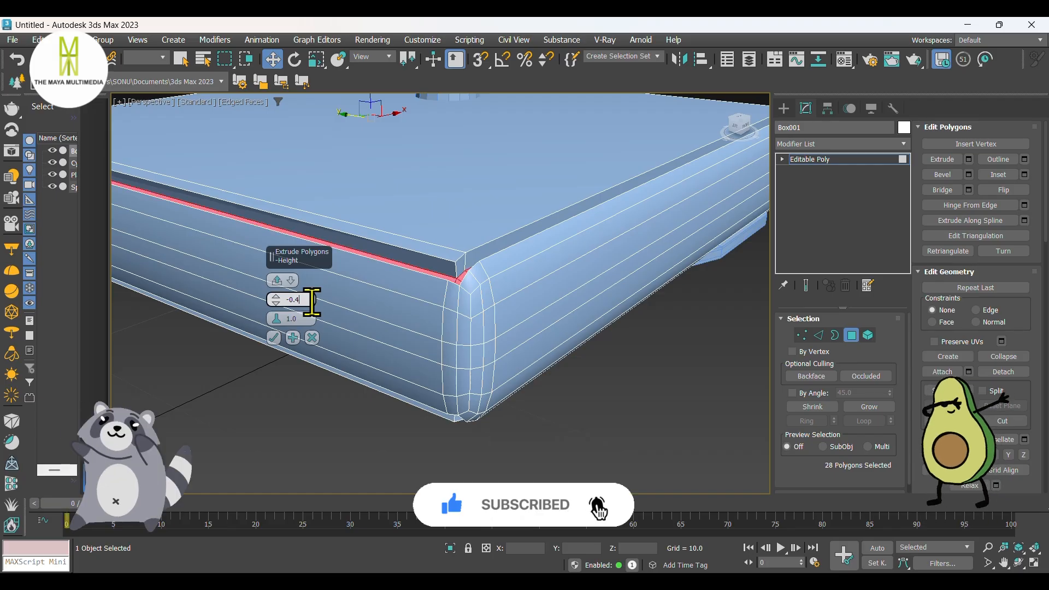
left_click(277, 337)
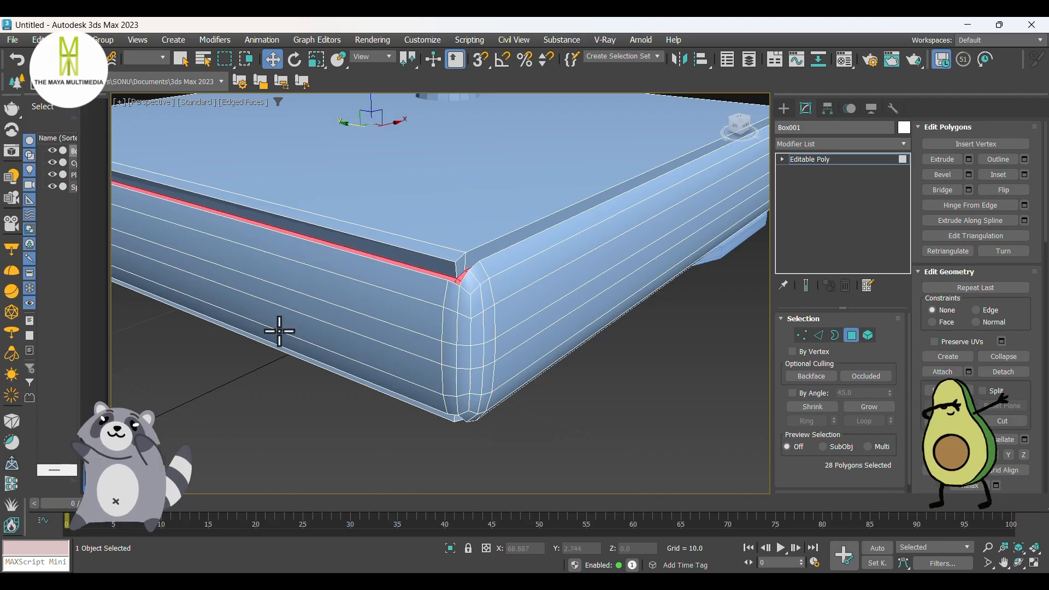
Step: Select the edge ring running along the cushion's front side and connect it with 3 segments
middle_click_drag(276, 330, 332, 304, "alt")
left_click(818, 335)
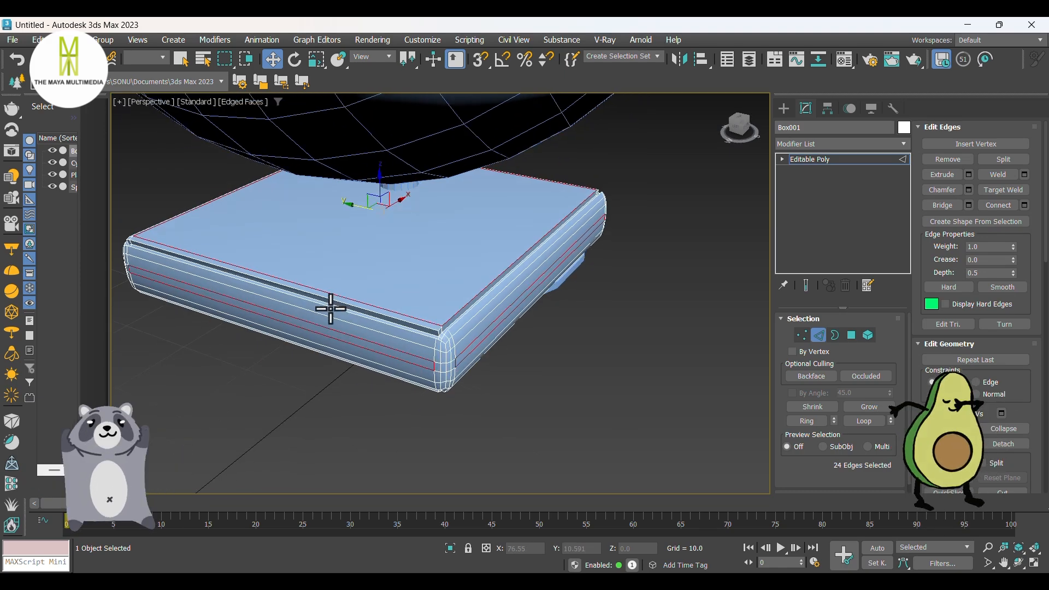
left_click(305, 386)
left_click(328, 328)
key("alt+r")
right_click(322, 323)
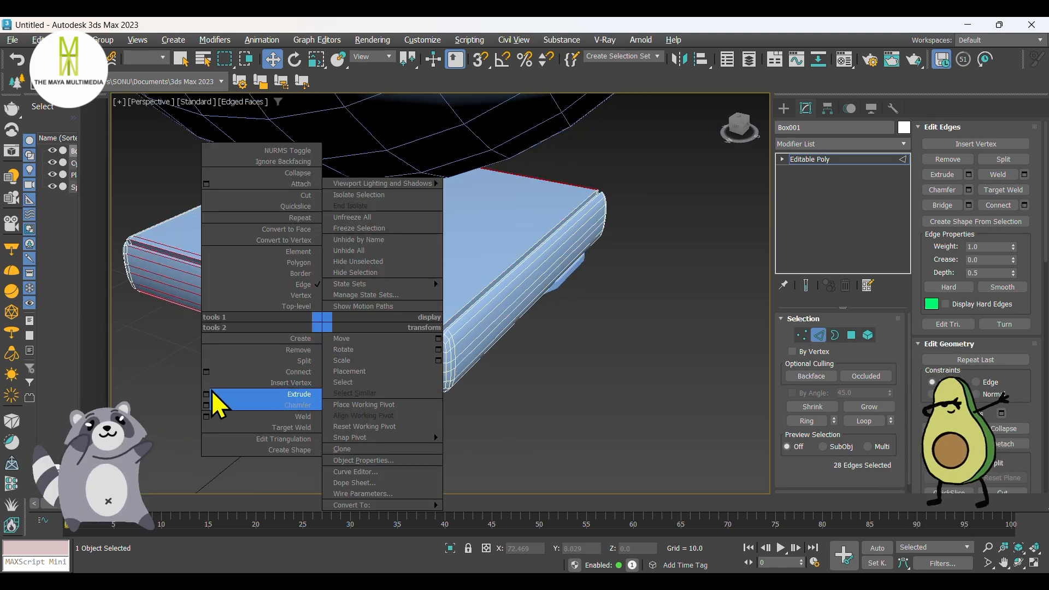
left_click(206, 371)
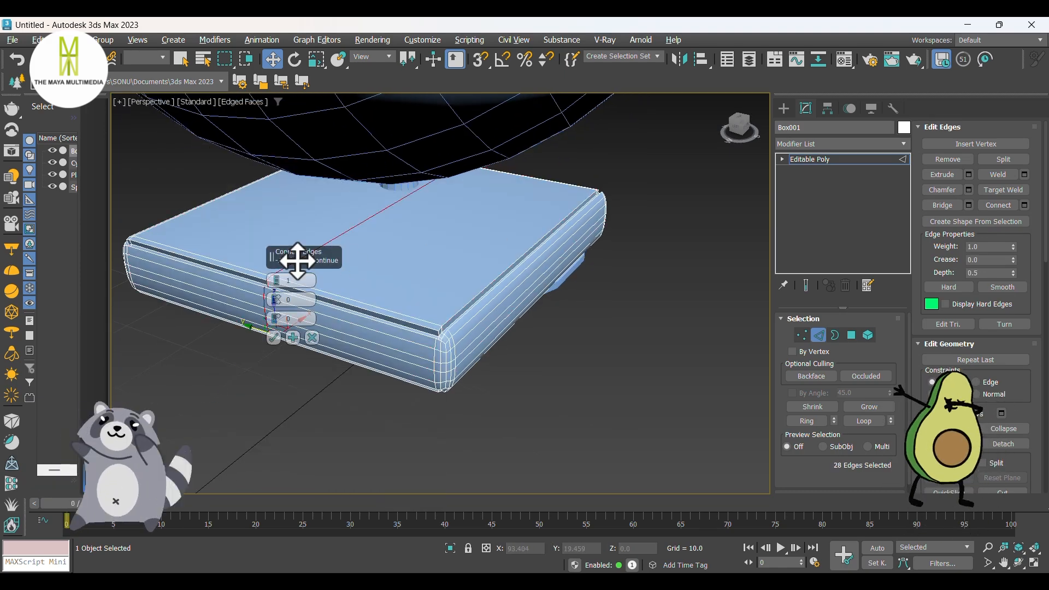
left_click(275, 338)
Step: Select the edge ring running front to back on the cushion, connect it with 3 segments, and clear the edge selection
left_click(524, 288)
key("alt+r")
right_click(522, 285)
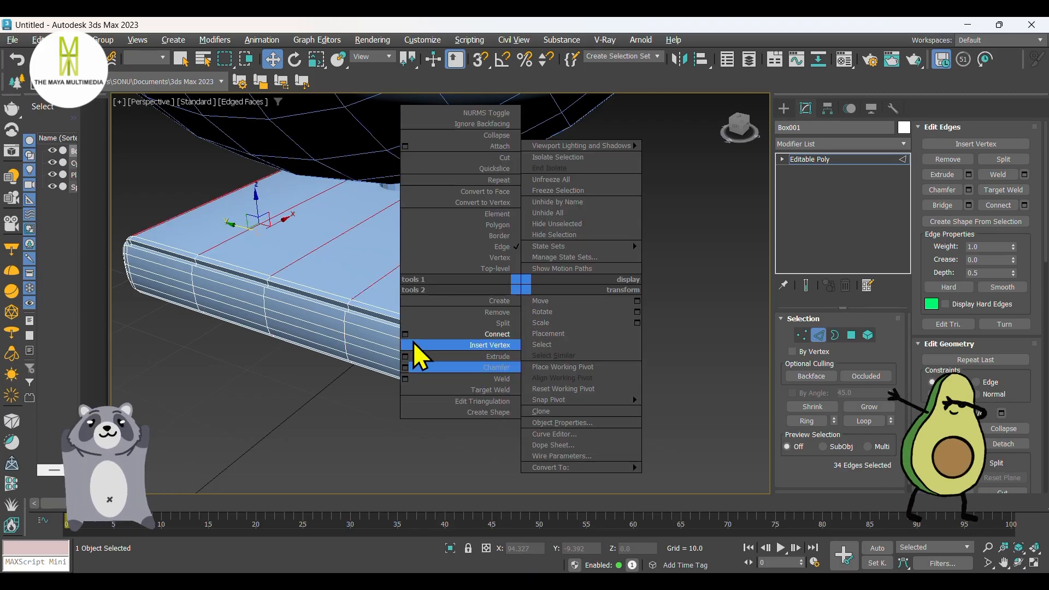
left_click(406, 334)
left_click(274, 341)
left_click(760, 203)
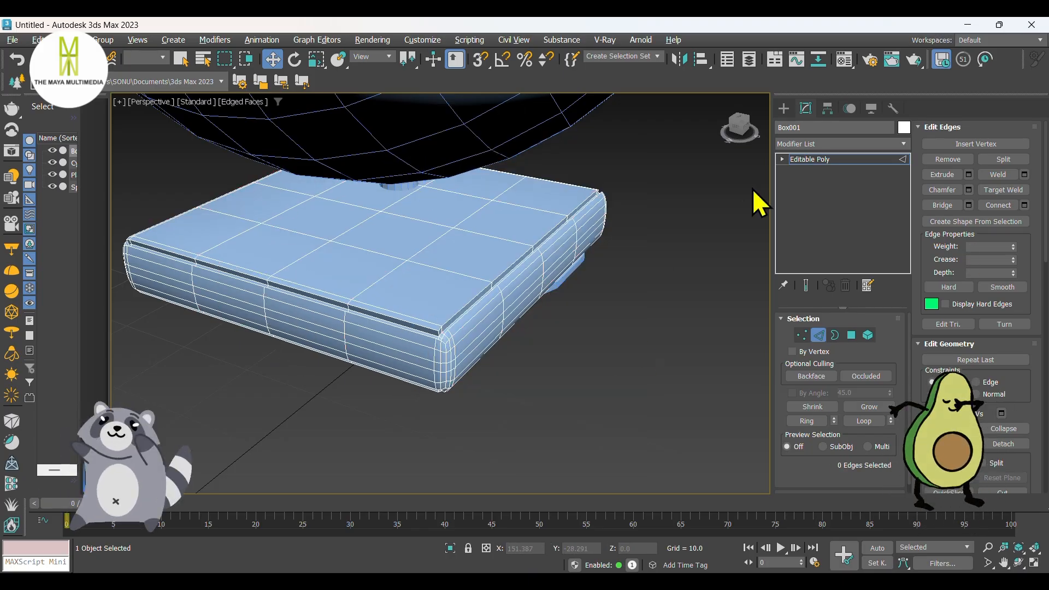
Step: Leave edge editing and, in a wireframe front view, raise the cushion box inside the sphere to Z about 38.5
left_click(785, 109)
mouse_move(588, 285)
middle_mouse_down()
mouse_move(579, 323)
mouse_move(529, 370)
middle_mouse_up()
key("f")
key("F3")
scroll(529, 370, "up", 3)
left_click_drag(517, 390, 533, 252)
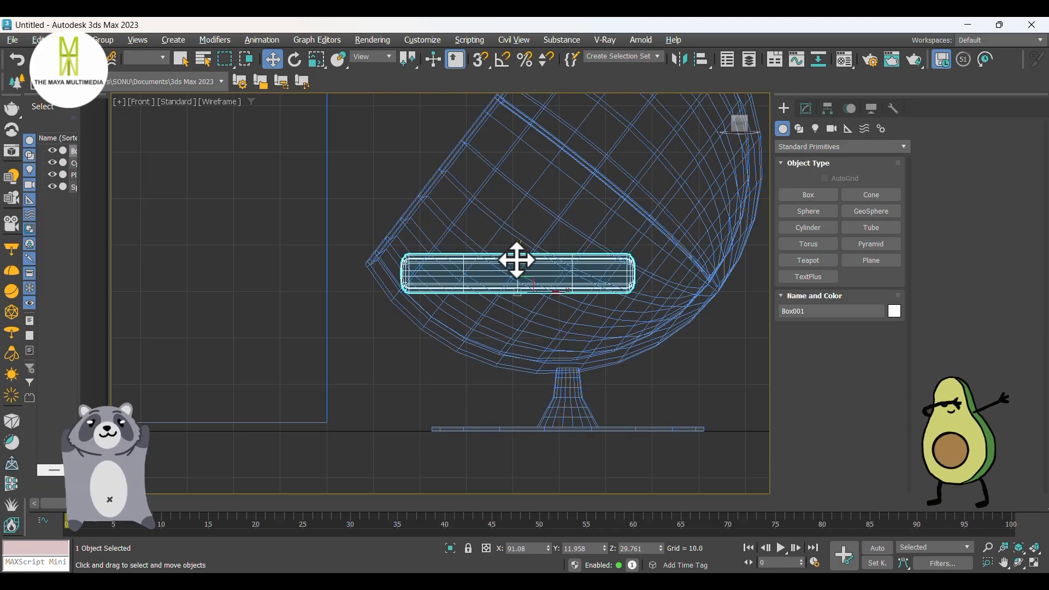
left_click_drag(517, 259, 525, 218)
left_click(541, 245)
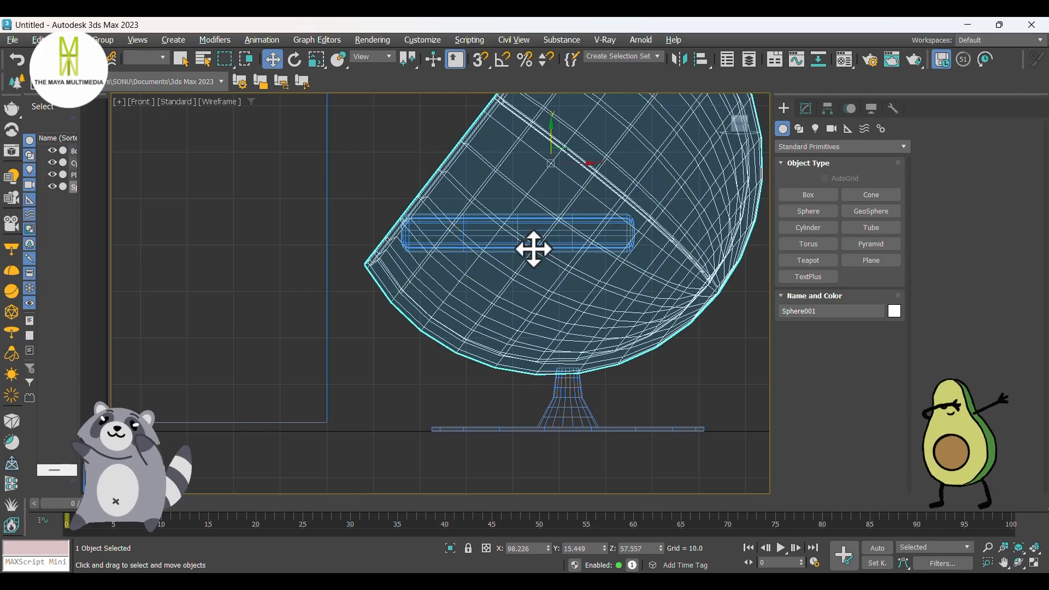
left_click(544, 239)
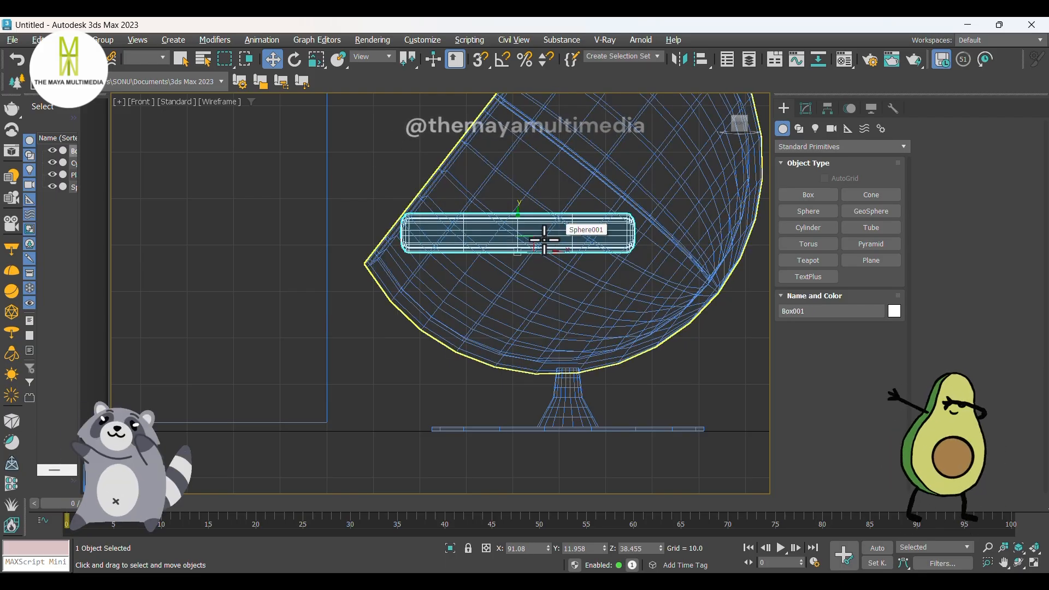
Step: Try nudging the cushion slightly along the Y axis in the perspective view, and undo the move
key("t")
key("p")
mouse_move(506, 277)
middle_mouse_down("alt")
mouse_move(464, 293)
mouse_move(474, 292)
middle_mouse_up("alt")
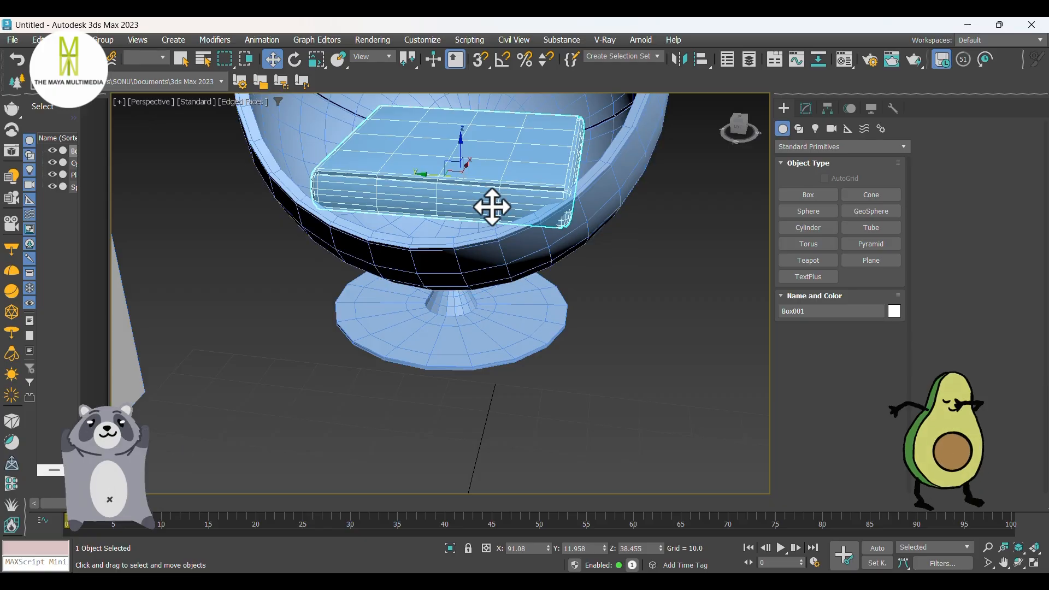
left_click_drag(469, 163, 466, 167)
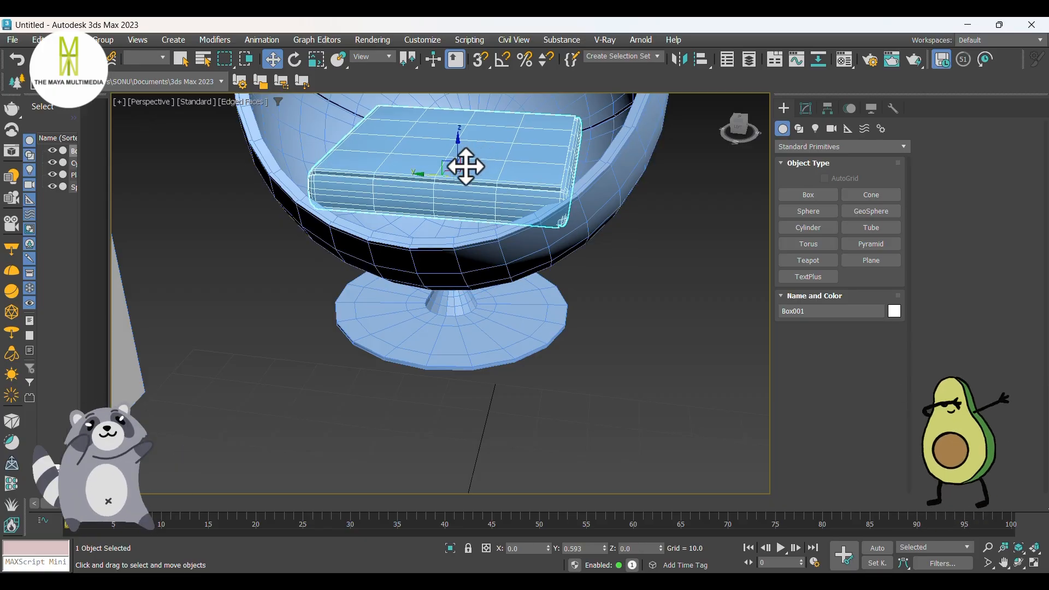
key("ctrl+z")
Step: Slide the cushion forward along X toward the sphere's opening, to X about 82.5
scroll(466, 166, "up", 2)
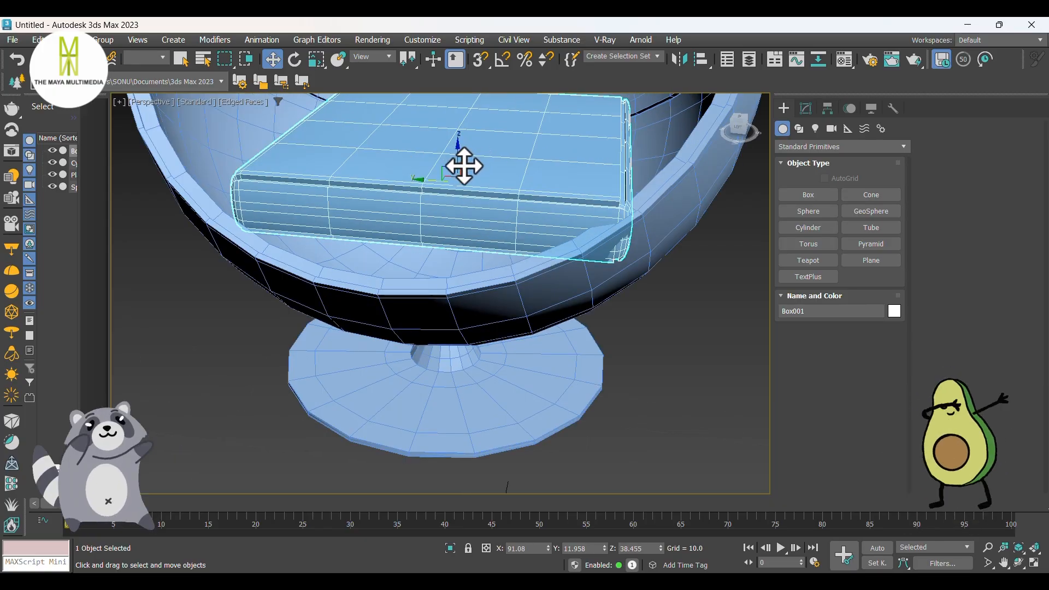
middle_click_drag(469, 234, 429, 251, "alt")
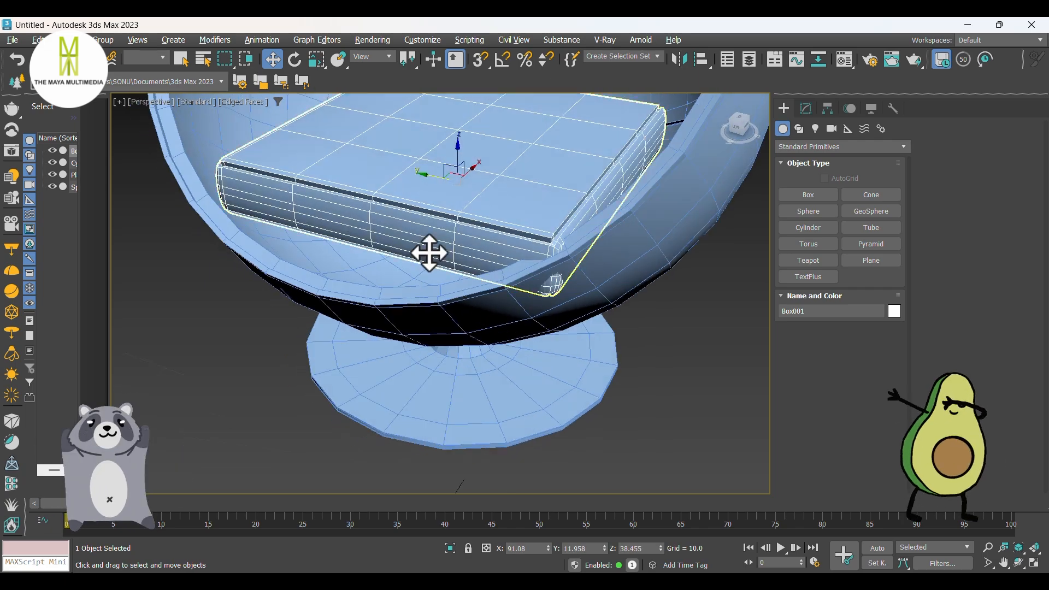
left_click_drag(476, 165, 446, 187)
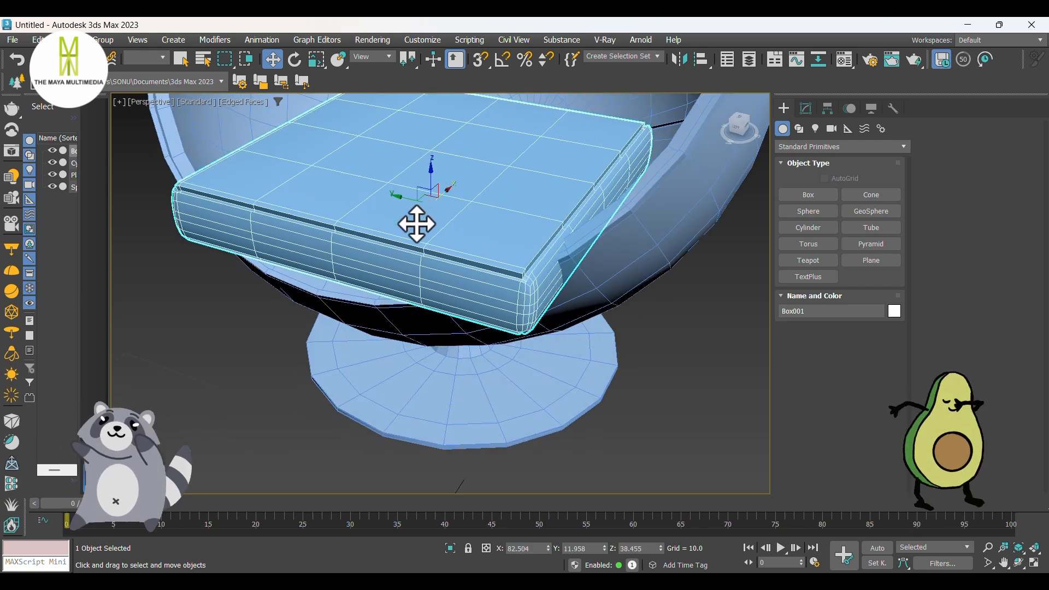
scroll(416, 224, "down", 2)
middle_click_drag(417, 224, 447, 232, "alt")
middle_click_drag(463, 194, 451, 252)
middle_click_drag(451, 253, 406, 322, "alt")
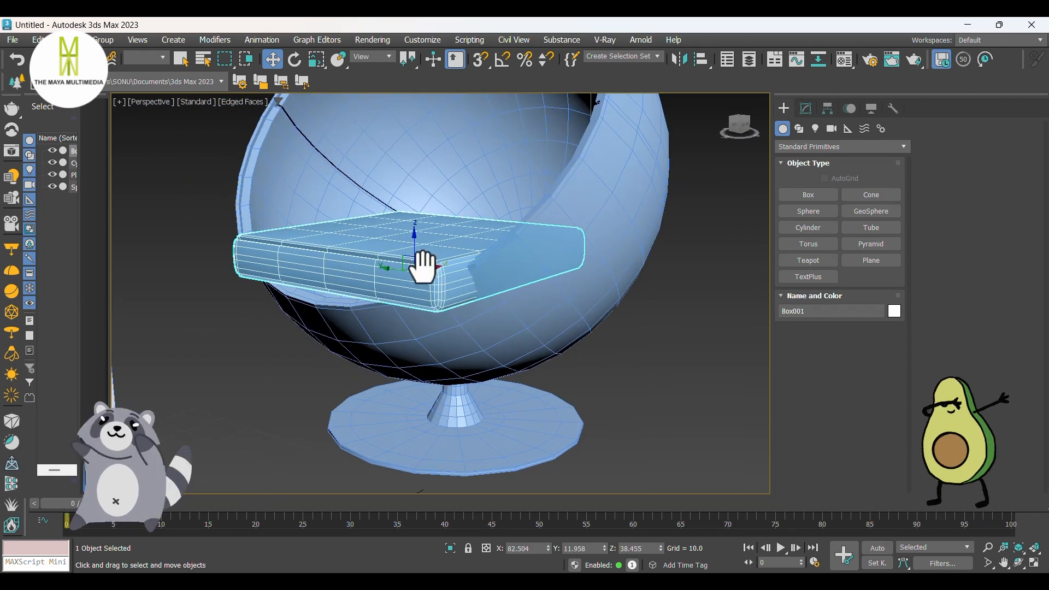
middle_click_drag(423, 267, 422, 290)
middle_click_drag(421, 290, 359, 341, "alt")
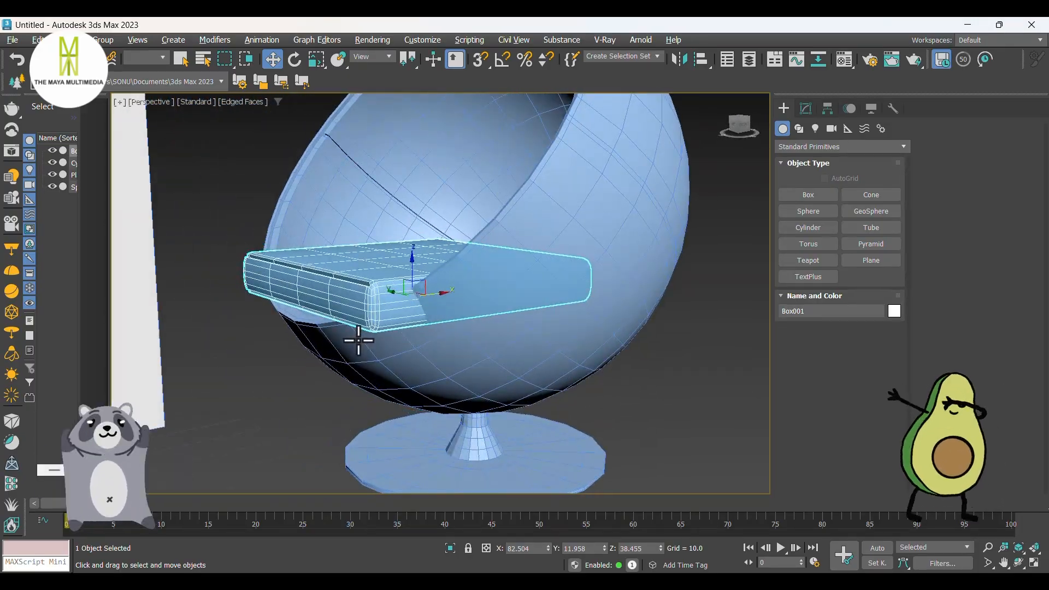
Step: In the front view, shift the cushion to X about 80.4, tilt it down toward the sphere's back, and lower it to Z about 31.8
key("f")
scroll(456, 311, "up", 5)
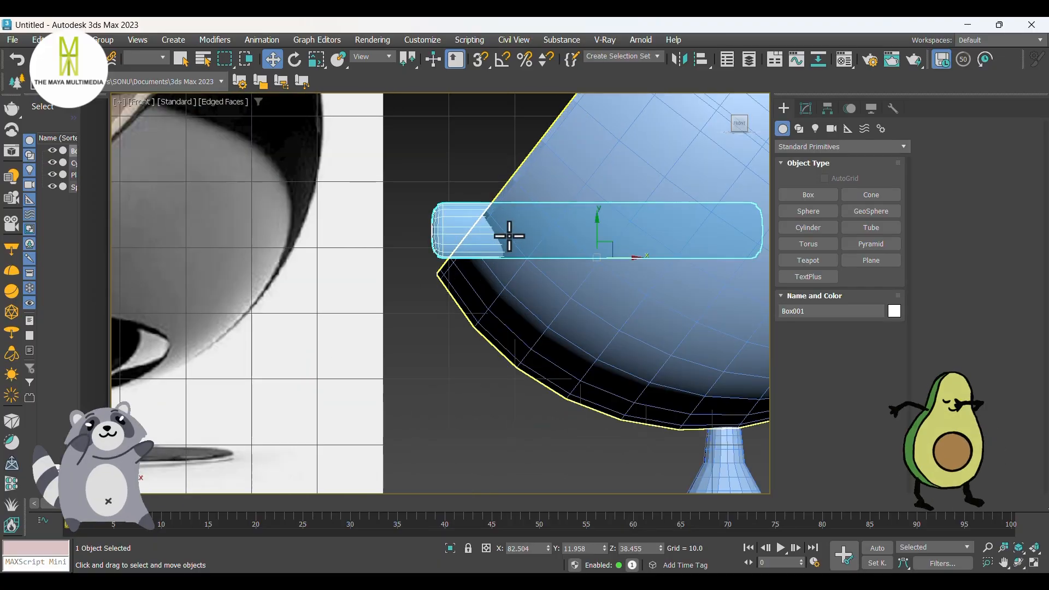
key("F3")
middle_click_drag(530, 253, 373, 231)
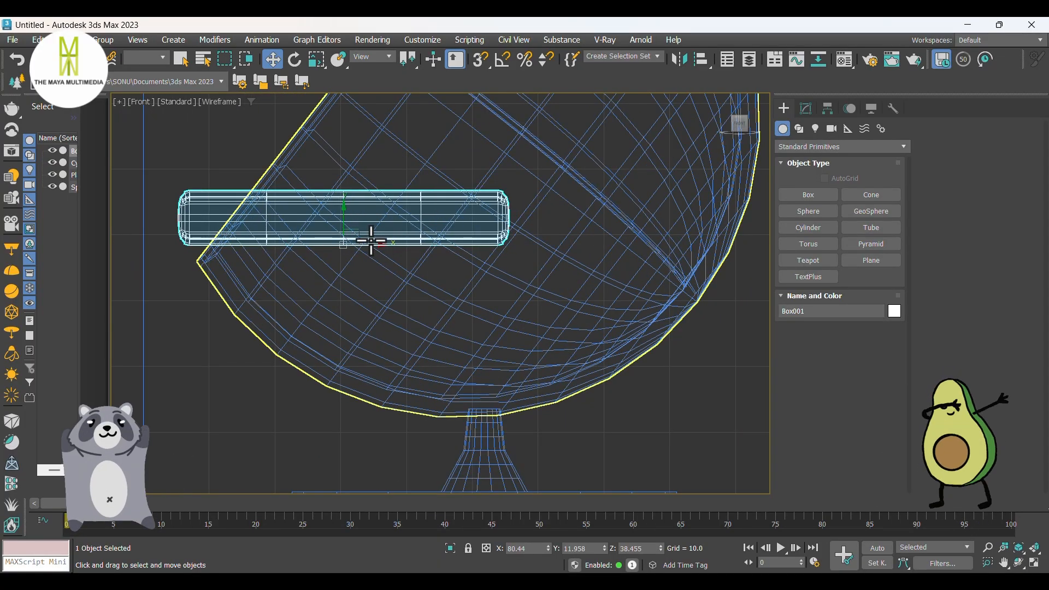
key("e")
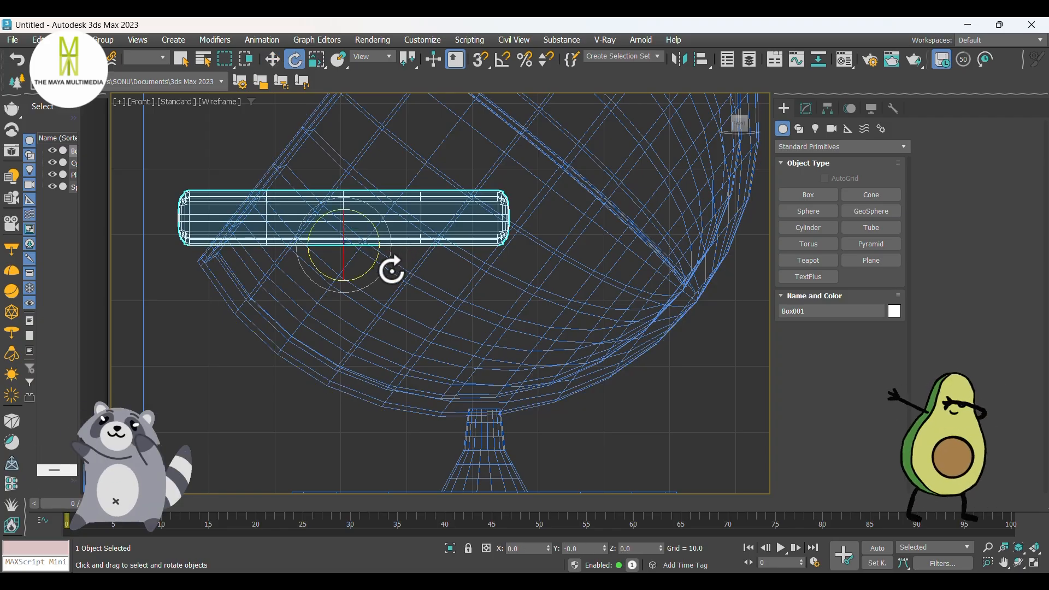
left_click_drag(392, 270, 392, 286)
key("w")
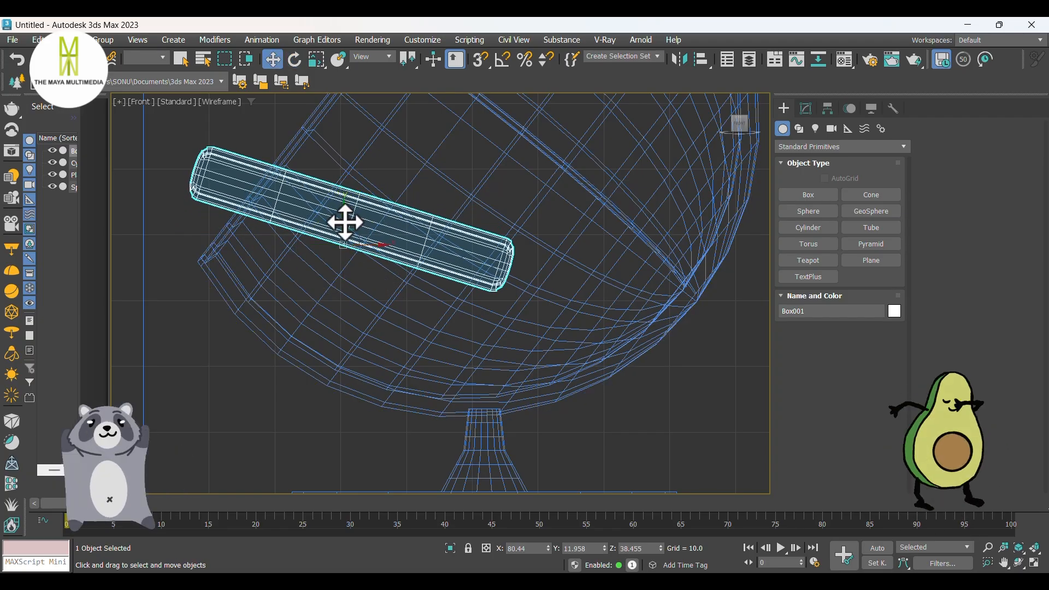
left_click_drag(346, 223, 340, 266)
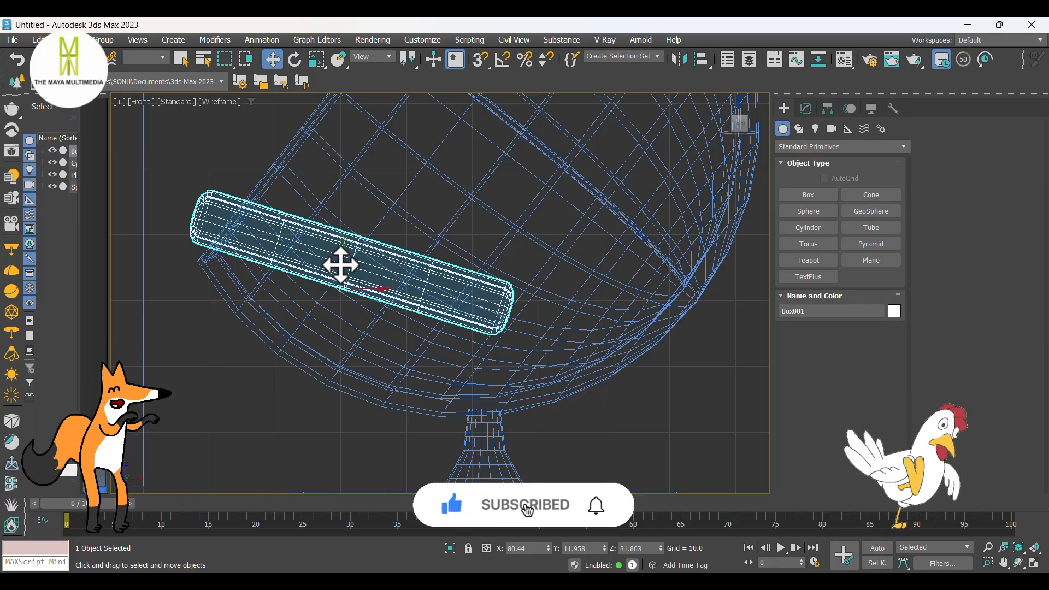
Step: Align the cushion to the sphere seat, center to center, on the X, Y and Z positions
key("p")
key("F3")
mouse_move(351, 244)
middle_mouse_down("alt")
mouse_move(347, 262)
mouse_move(453, 262)
mouse_move(421, 266)
mouse_move(416, 286)
middle_mouse_up("alt")
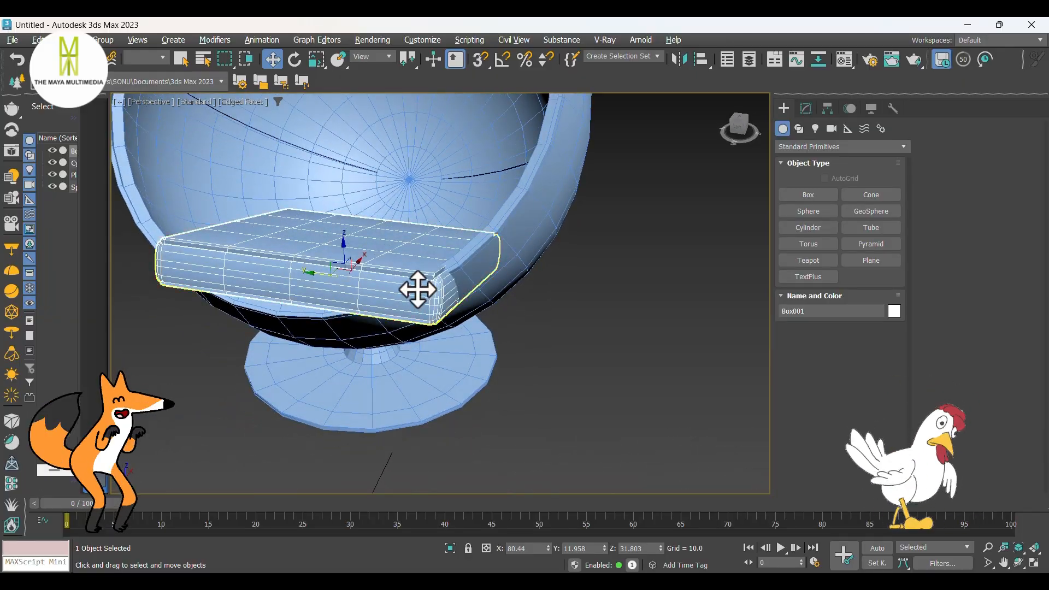
key("alt+a")
left_click(510, 206)
left_click(468, 262)
left_click(545, 261)
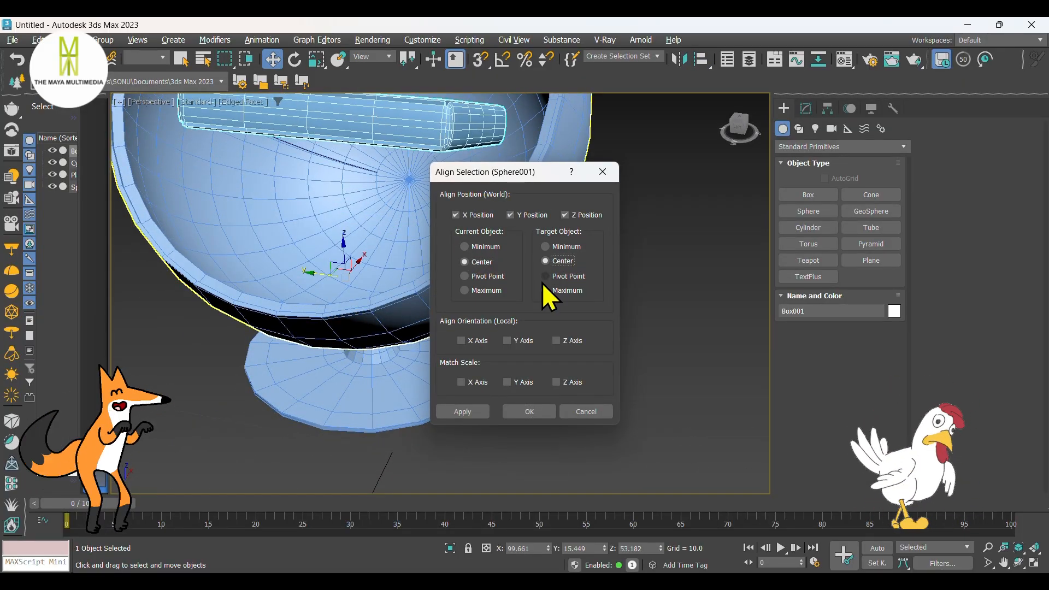
left_click(517, 411)
Step: In the front view, move the cushion down to the sphere's lower front, at X about 78.1 and Z about 31.7
scroll(513, 384, "down", 6)
middle_click_drag(512, 383, 423, 306, "alt")
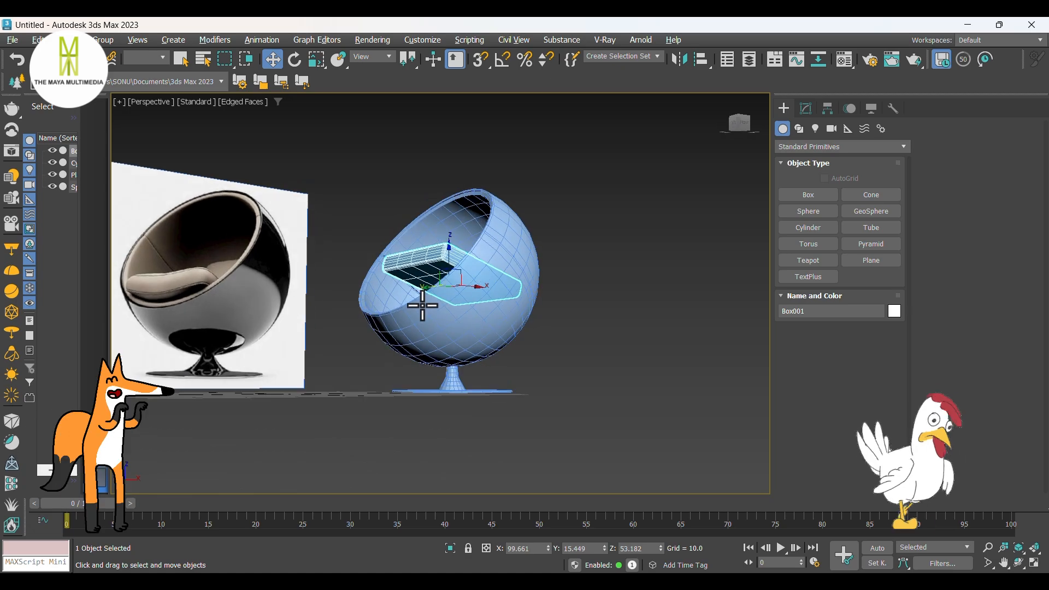
scroll(469, 264, "up", 3)
key("f")
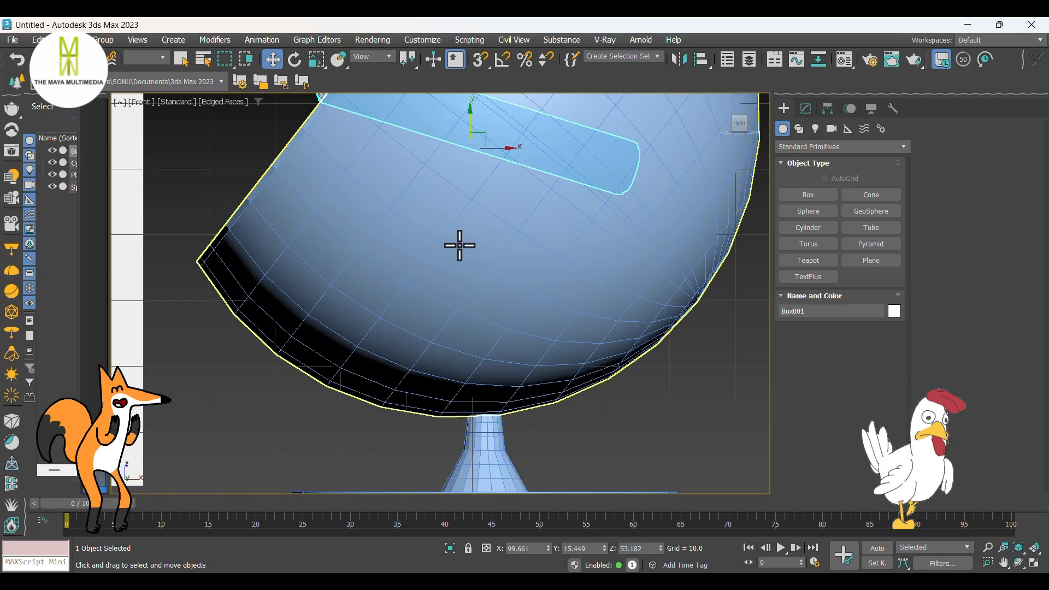
middle_click_drag(466, 262, 472, 305)
key("F3")
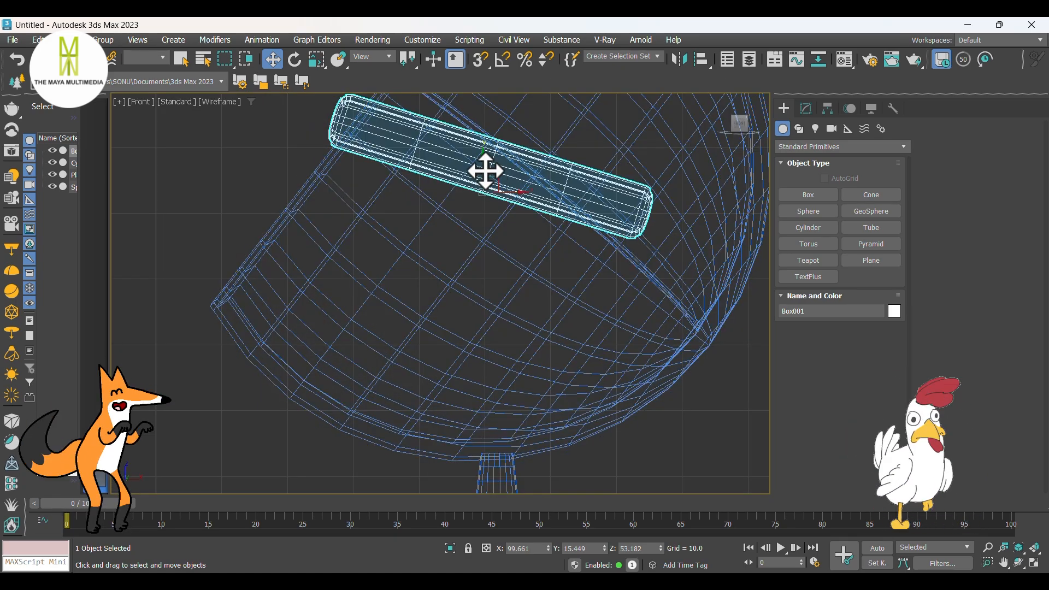
mouse_move(484, 171)
left_mouse_down()
mouse_move(484, 270)
mouse_move(342, 303)
left_mouse_up()
key("p")
key("F3")
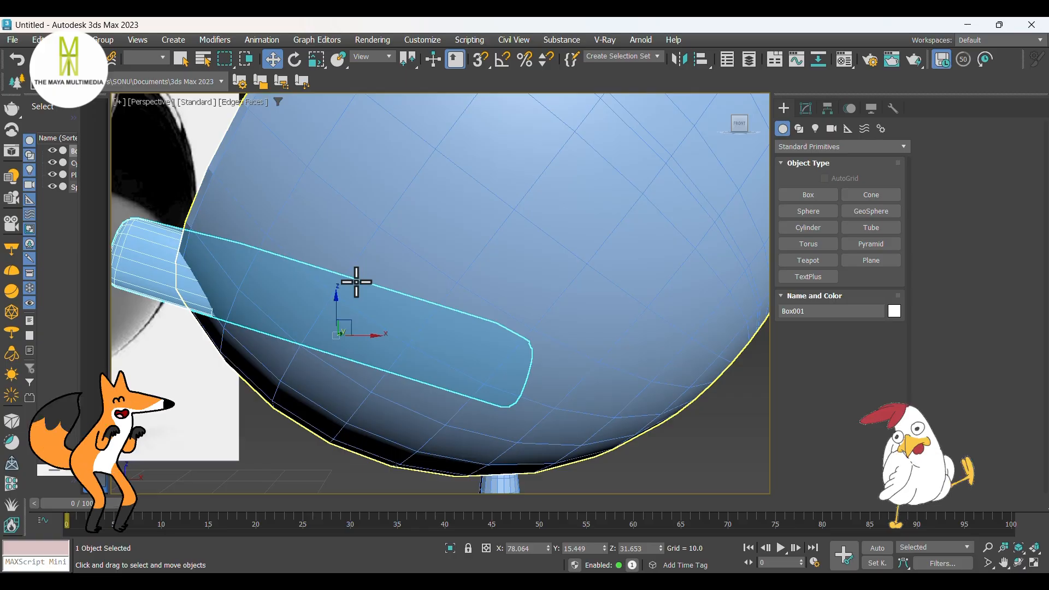
Step: Add a Bend modifier to the cushion and try out a bend angle about the Z axis
middle_click_drag(356, 282, 579, 256, "alt")
scroll(437, 278, "down", 5)
scroll(454, 285, "up", 5)
left_click(807, 109)
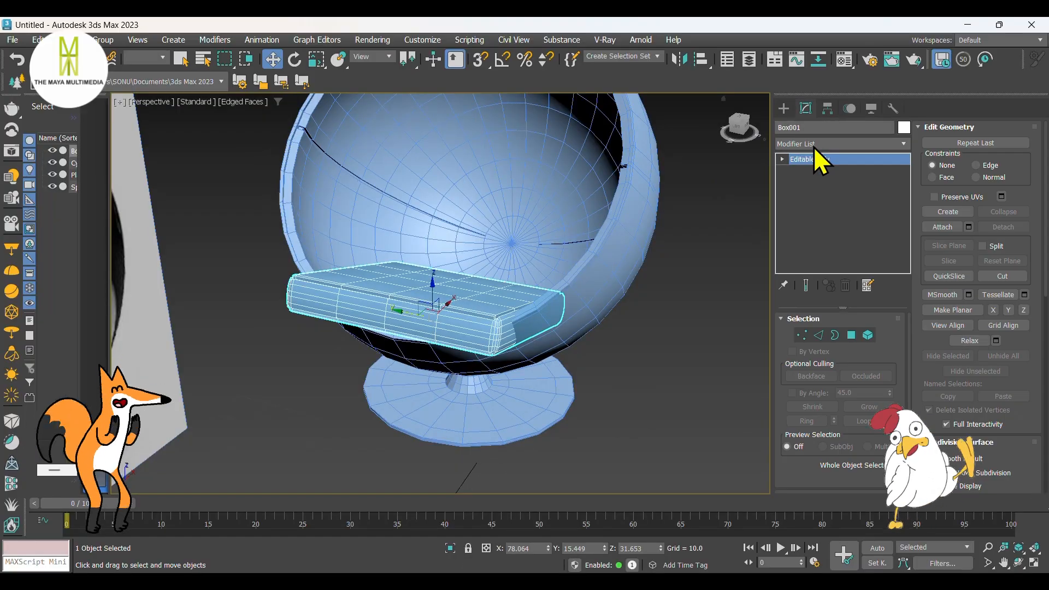
left_click(812, 144)
type("b")
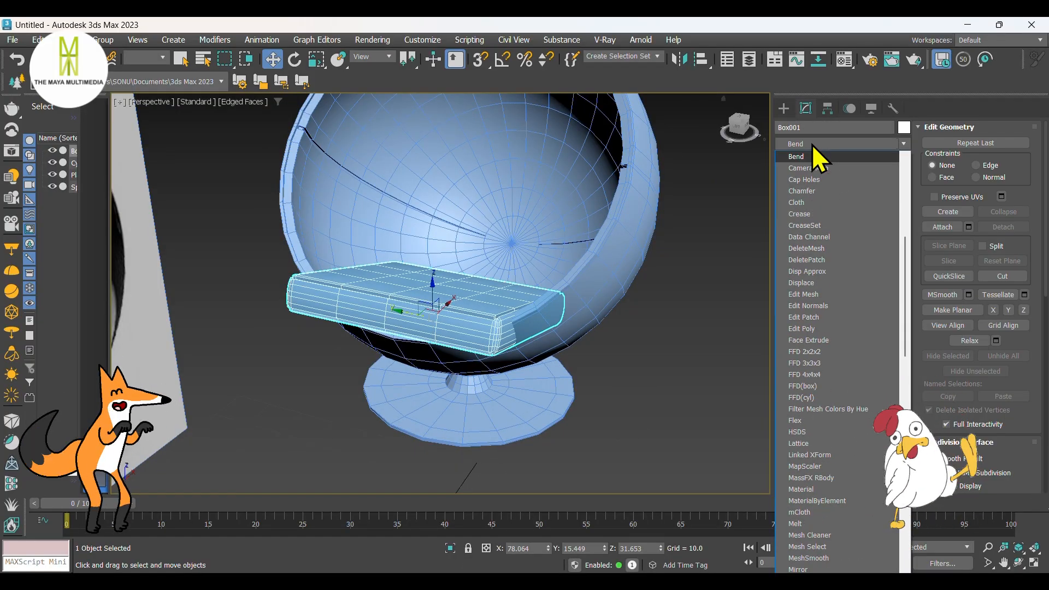
key("Return")
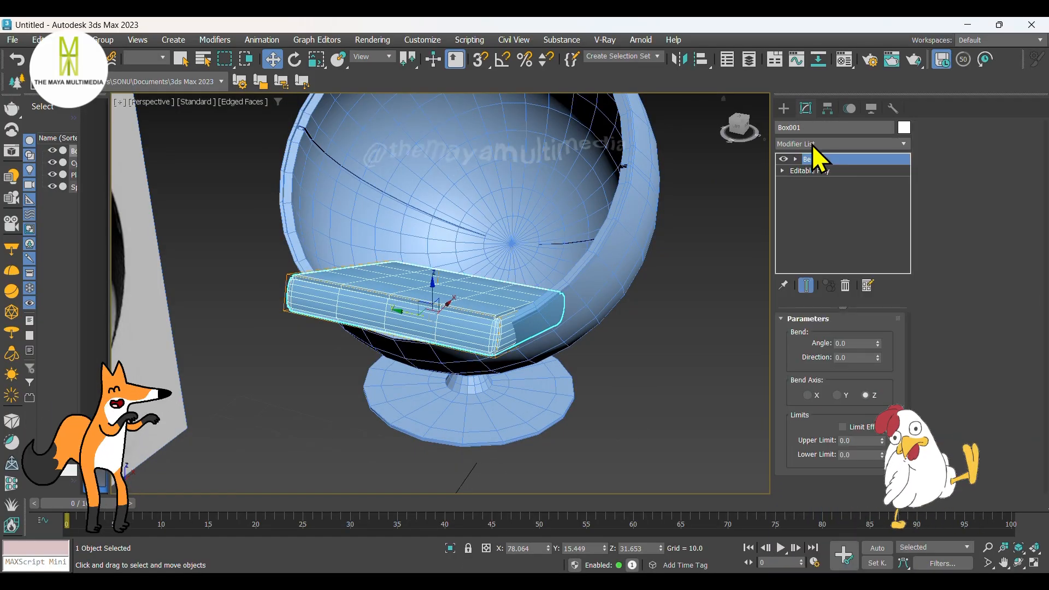
mouse_move(583, 288)
middle_mouse_down()
mouse_move(568, 258)
mouse_move(588, 284)
middle_mouse_up()
mouse_move(514, 324)
middle_mouse_down()
mouse_move(464, 301)
mouse_move(604, 353)
mouse_move(616, 295)
mouse_move(641, 264)
mouse_move(637, 303)
mouse_move(569, 265)
mouse_move(561, 270)
mouse_move(560, 352)
mouse_move(547, 354)
mouse_move(530, 334)
middle_mouse_up()
scroll(494, 342, "up", 3)
left_click_drag(878, 343, 872, 354)
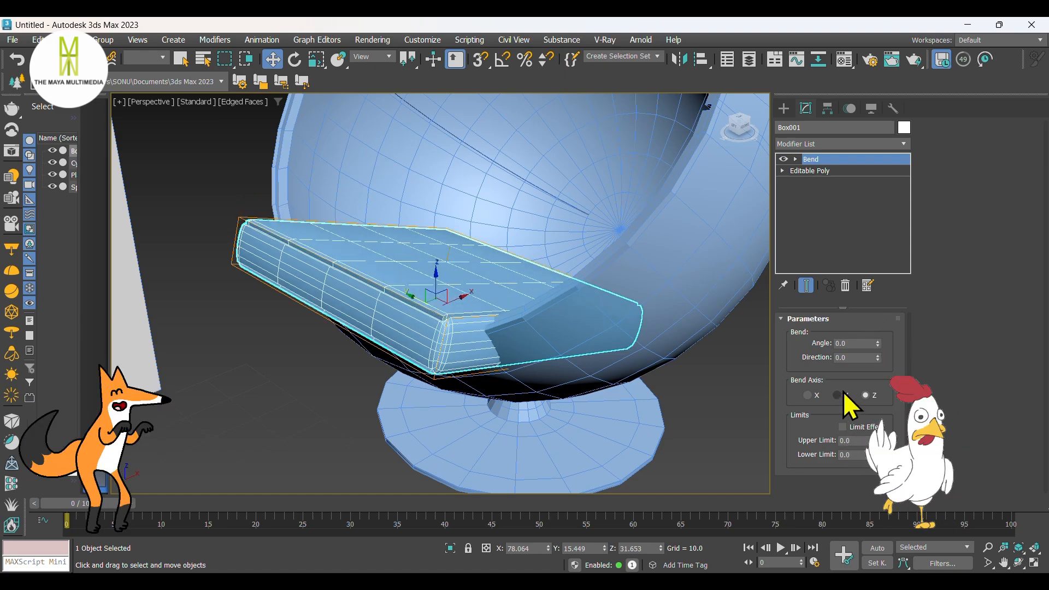
Step: Delete the Bend modifier from the cushion's modifier stack
right_click(812, 159)
left_click(848, 181)
left_click(783, 108)
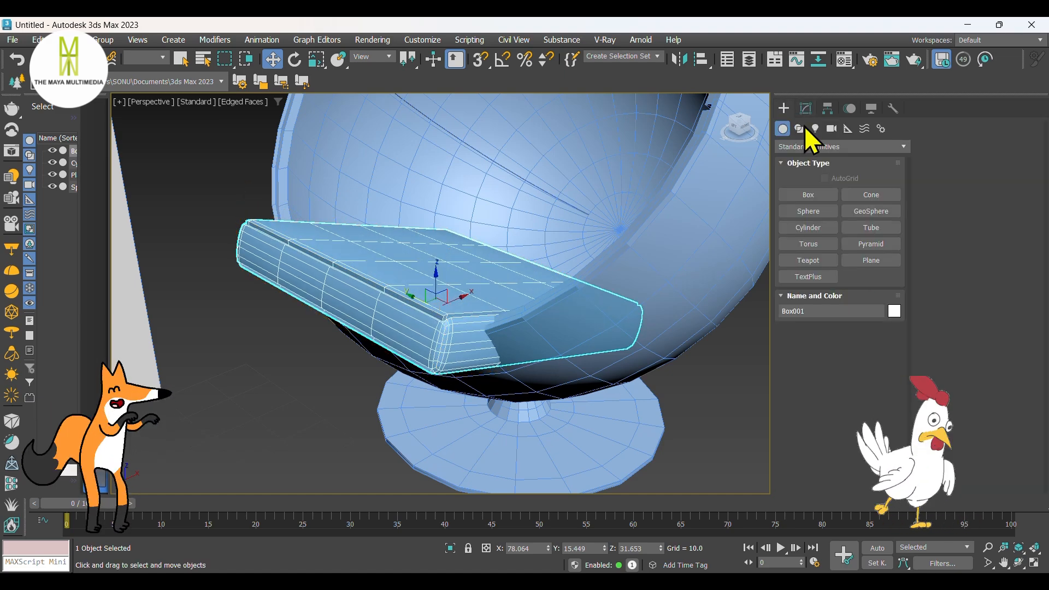
Step: Apply a new Bend modifier to the cushion with bend axis X and an angle of -4.5
left_click(805, 108)
left_click(814, 143)
key("b")
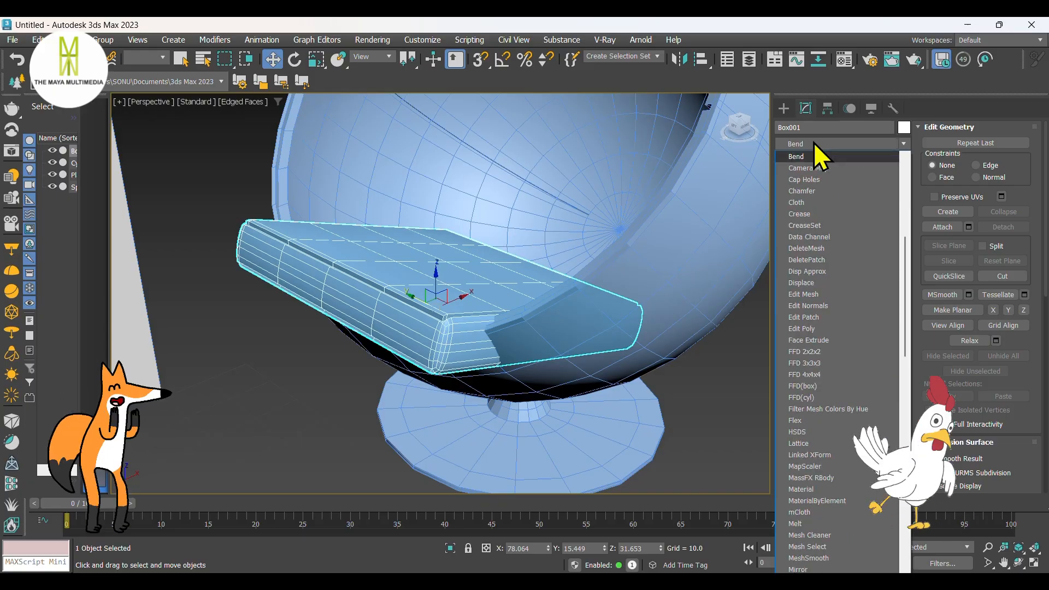
left_click(816, 156)
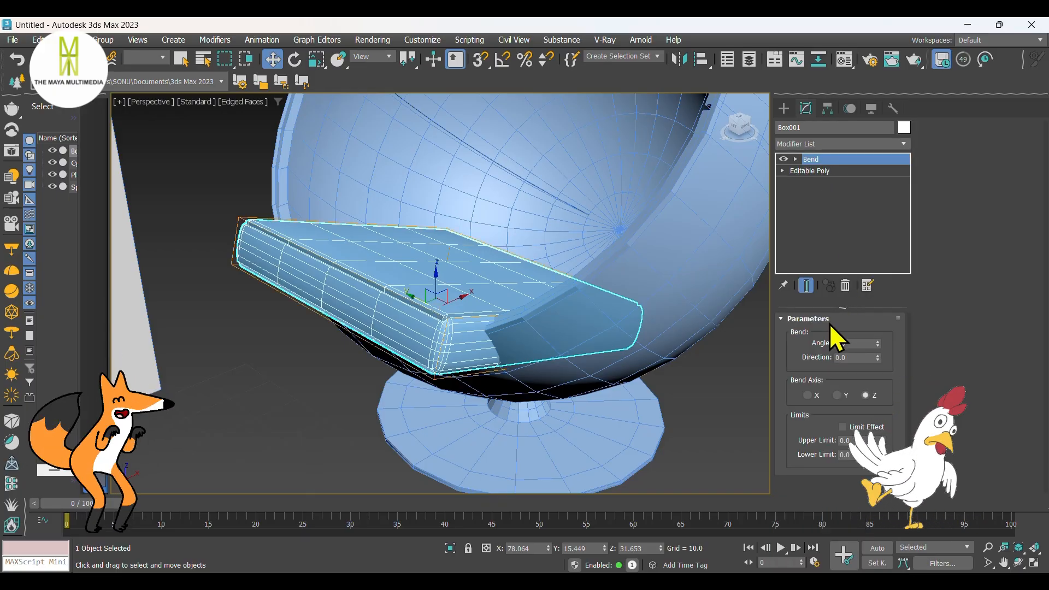
mouse_move(877, 345)
left_mouse_down()
mouse_move(877, 336)
mouse_move(877, 363)
mouse_move(877, 331)
mouse_move(875, 354)
left_mouse_up()
right_click(877, 340)
left_click(808, 396)
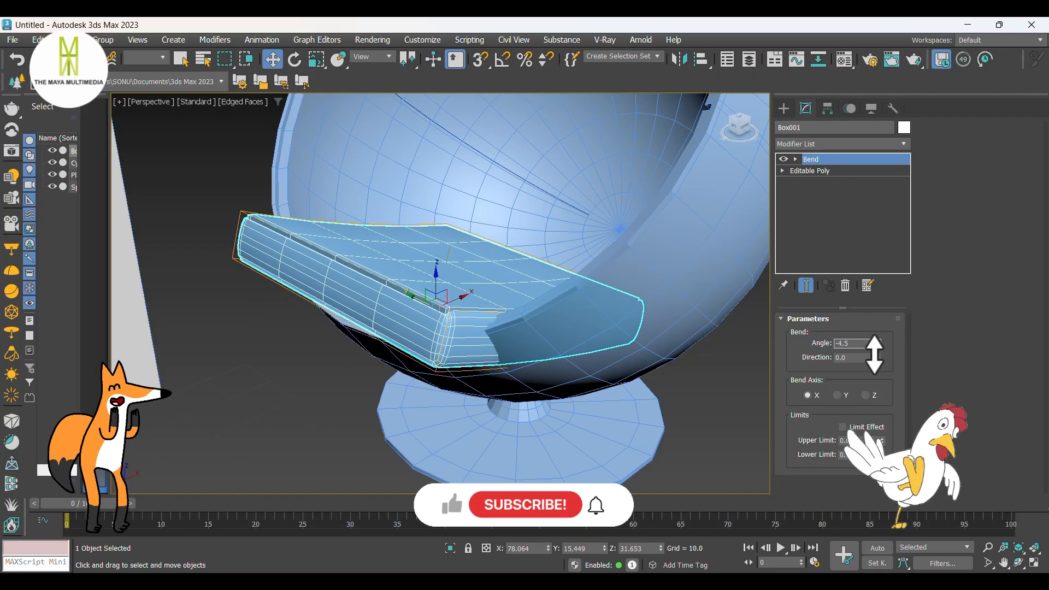
Step: Increase the cushion's Bend angle to -22
scroll(655, 347, "down", 10)
scroll(576, 340, "up", 10)
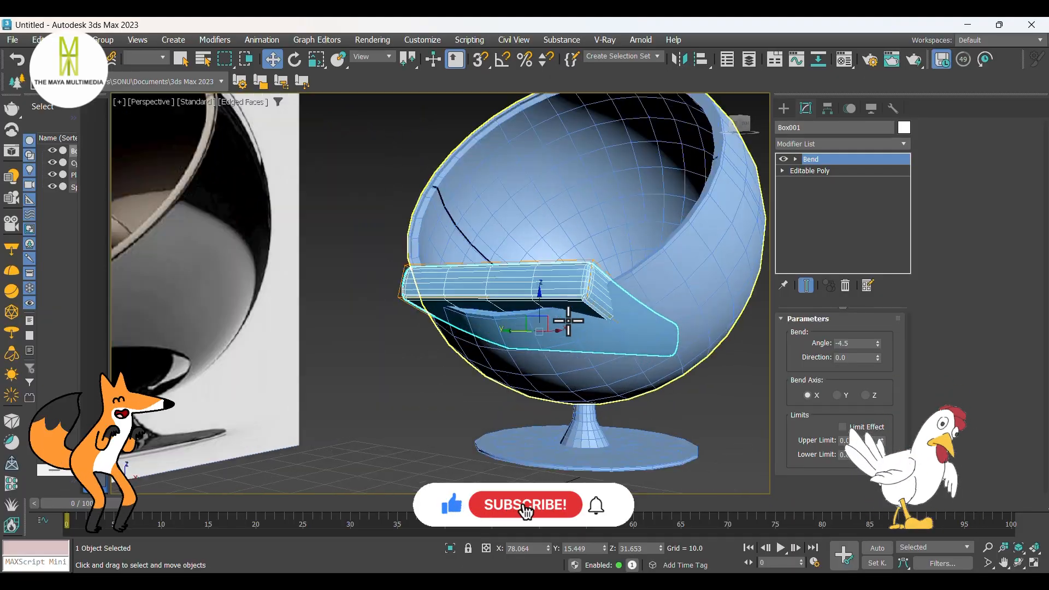
left_click_drag(876, 343, 876, 359)
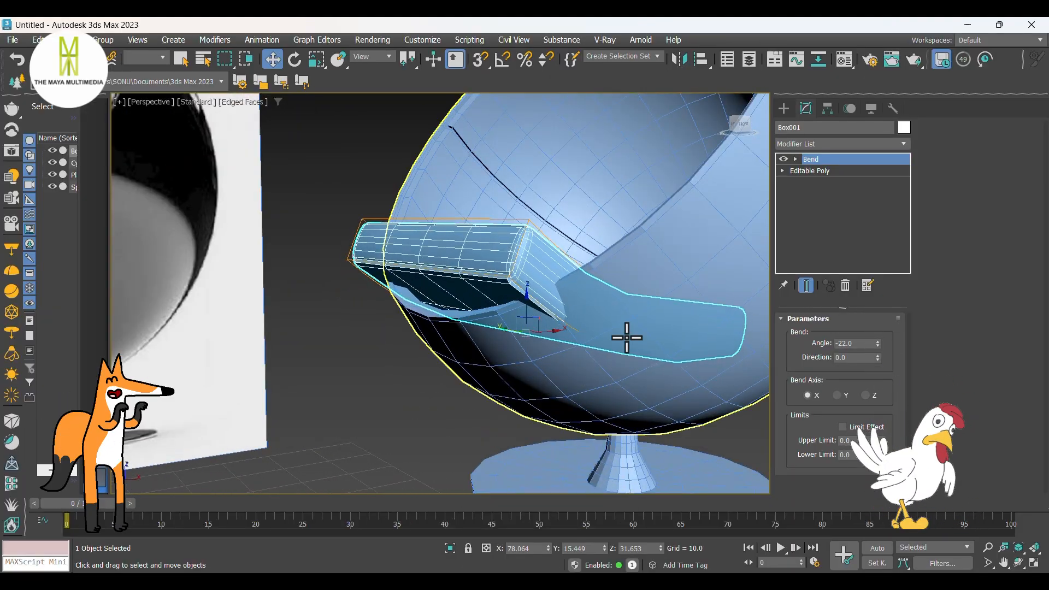
middle_click_drag(625, 335, 573, 359, "alt")
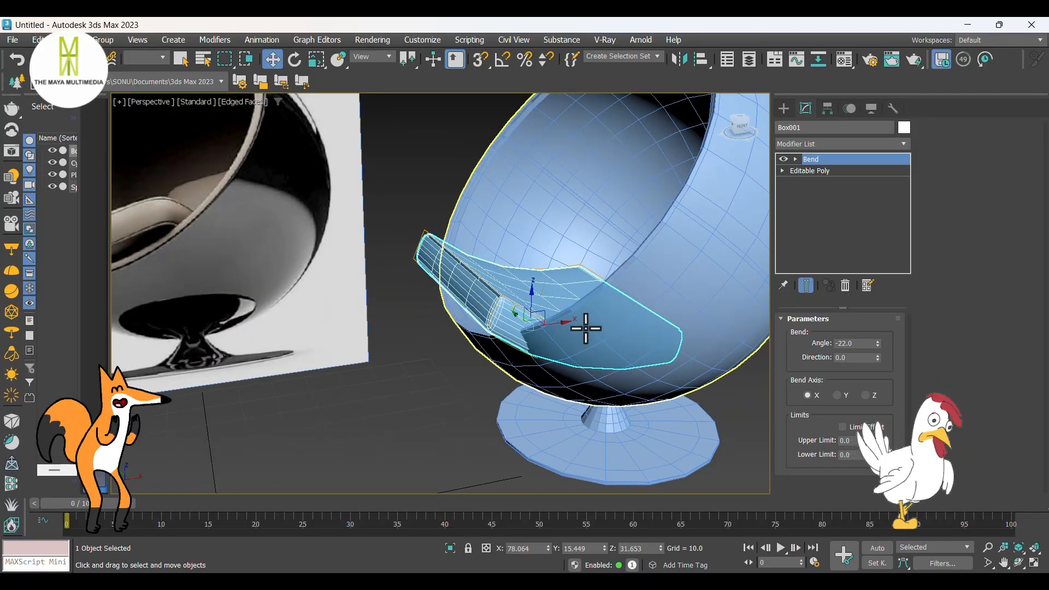
Step: Examine the bent cushion's shape and fit inside the sphere from above and in perspective
left_click(784, 109)
middle_click_drag(536, 280, 605, 368, "alt")
key("t")
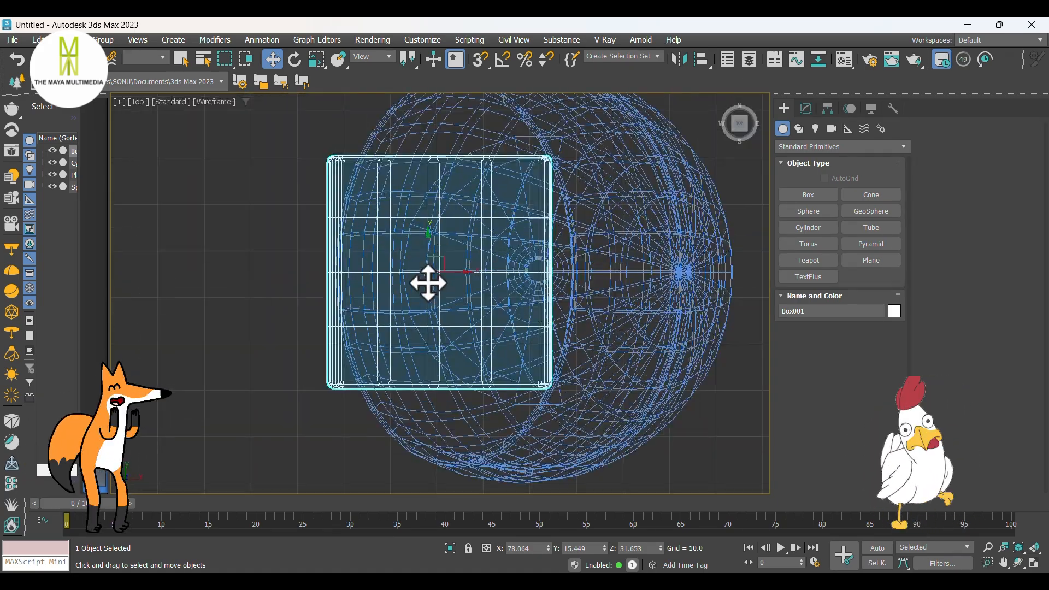
key("r")
left_click_drag(438, 264, 441, 271)
key("p")
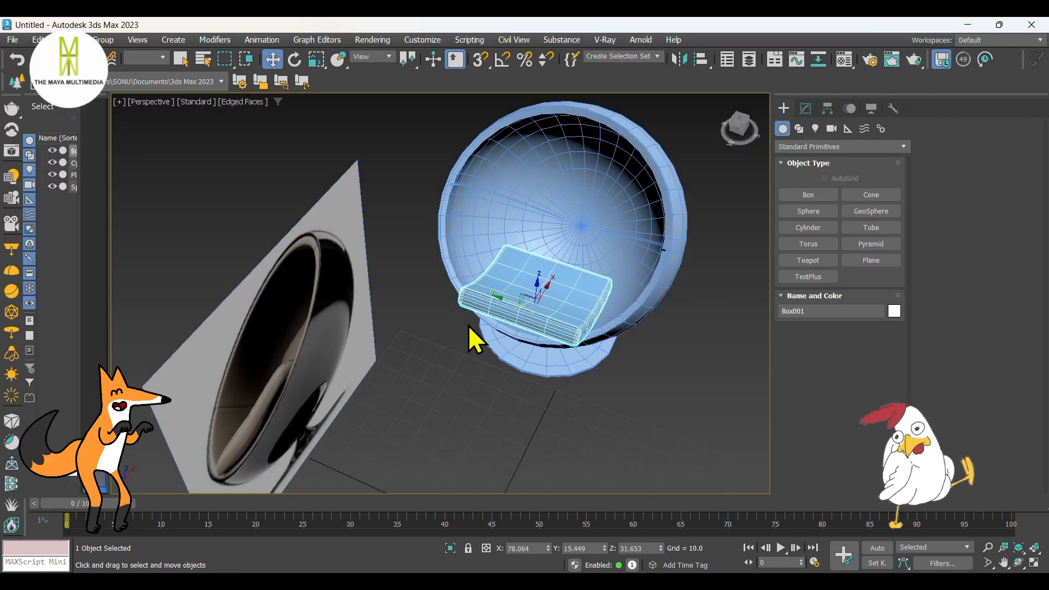
middle_click_drag(468, 339, 514, 266, "alt")
scroll(515, 265, "up", 4)
mouse_move(558, 314)
middle_mouse_down("alt")
mouse_move(531, 311)
mouse_move(565, 322)
middle_mouse_up("alt")
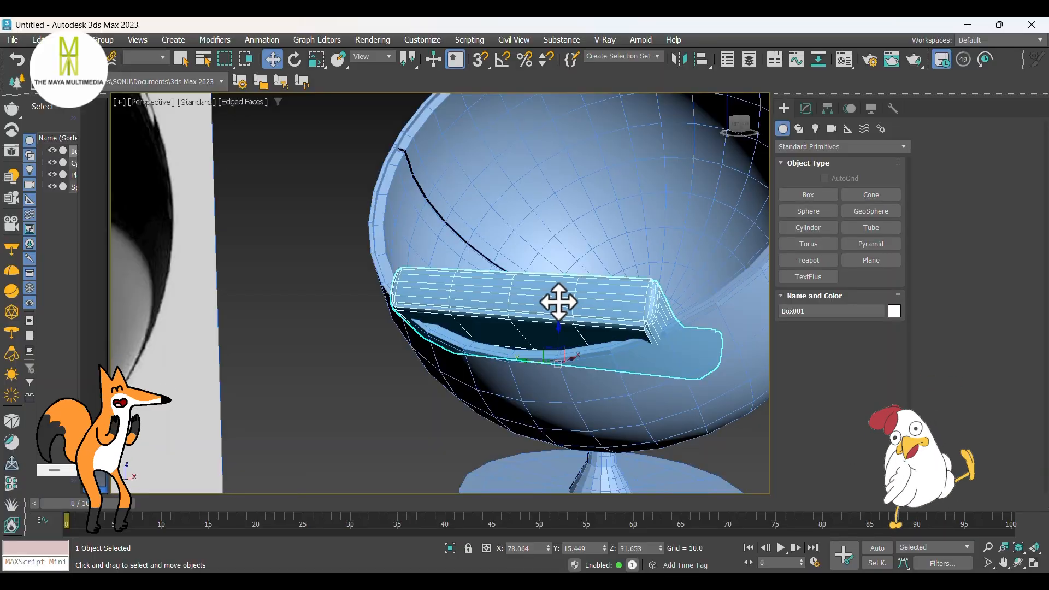
Step: In a shaded left view with edged faces, raise the cushion by about 3.6 to Z about 35.2
key("l")
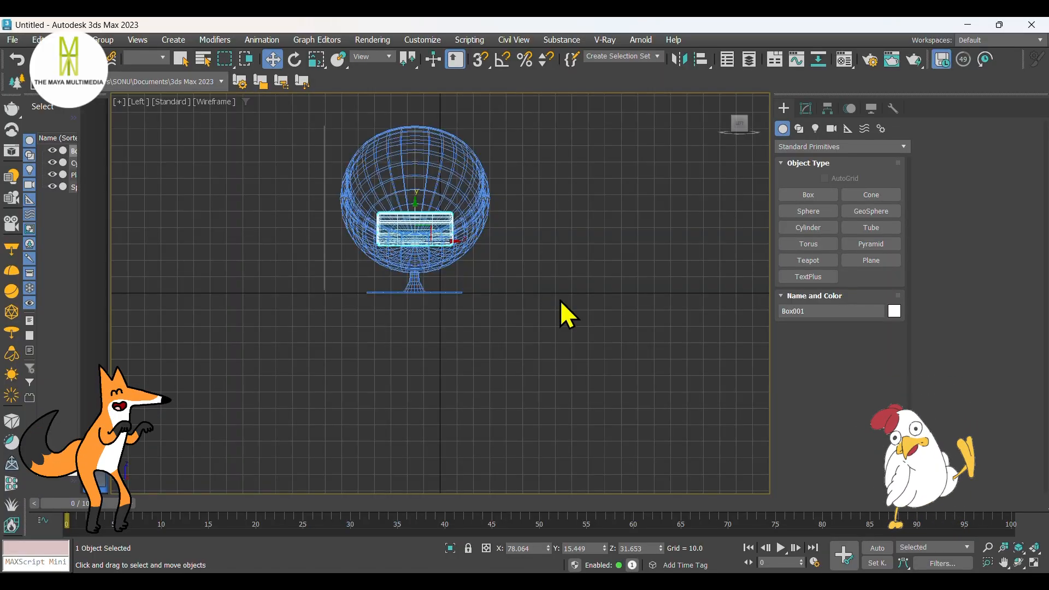
scroll(394, 190, "up", 8)
mouse_move(494, 300)
middle_mouse_down()
mouse_move(455, 207)
mouse_move(464, 238)
middle_mouse_up()
key("F3")
key("F4")
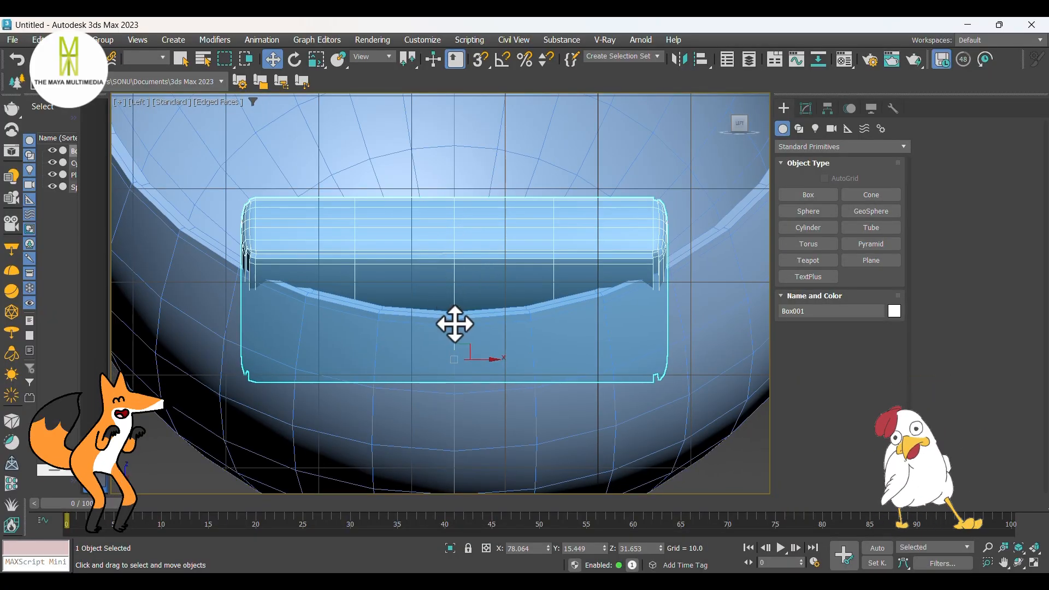
left_click_drag(455, 324, 464, 291)
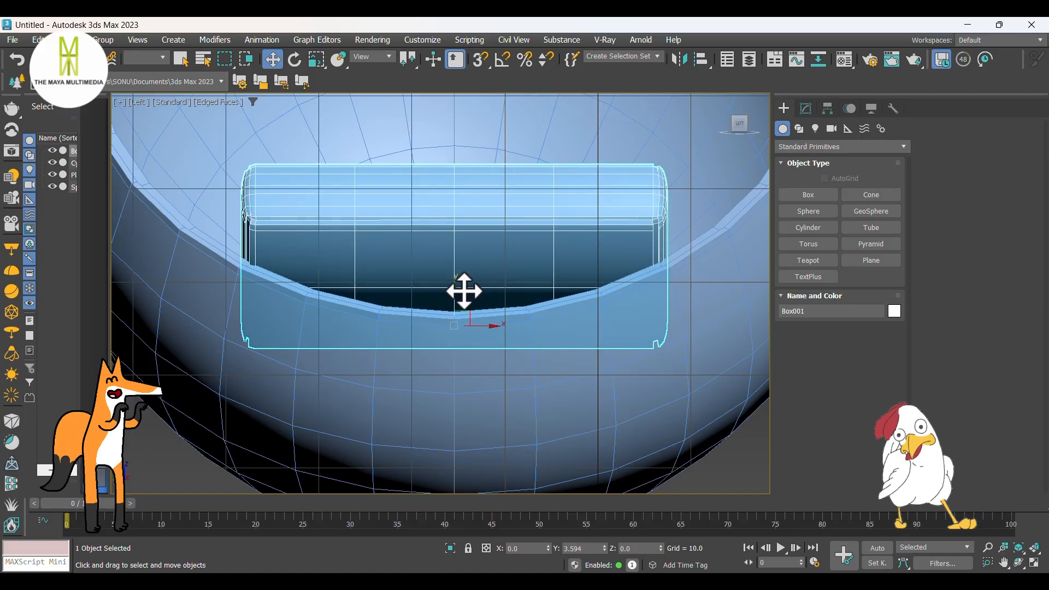
Step: Try converting the cushion to Editable Poly and lowering one off-center front vertex column to Z about 43.1
key("shift+q")
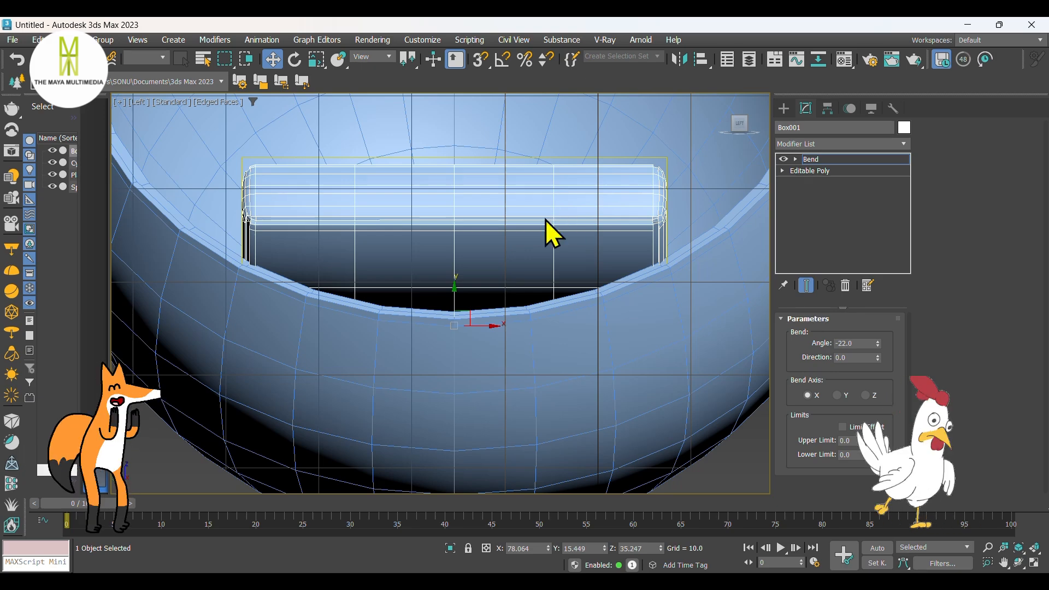
right_click(547, 220)
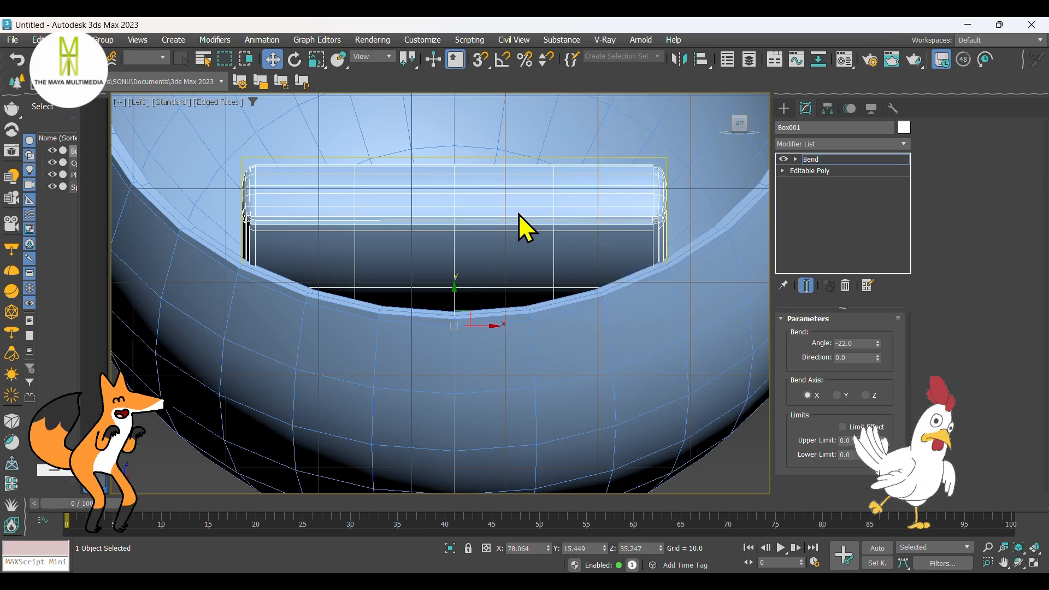
right_click(519, 214)
mouse_move(585, 403)
left_click(677, 402)
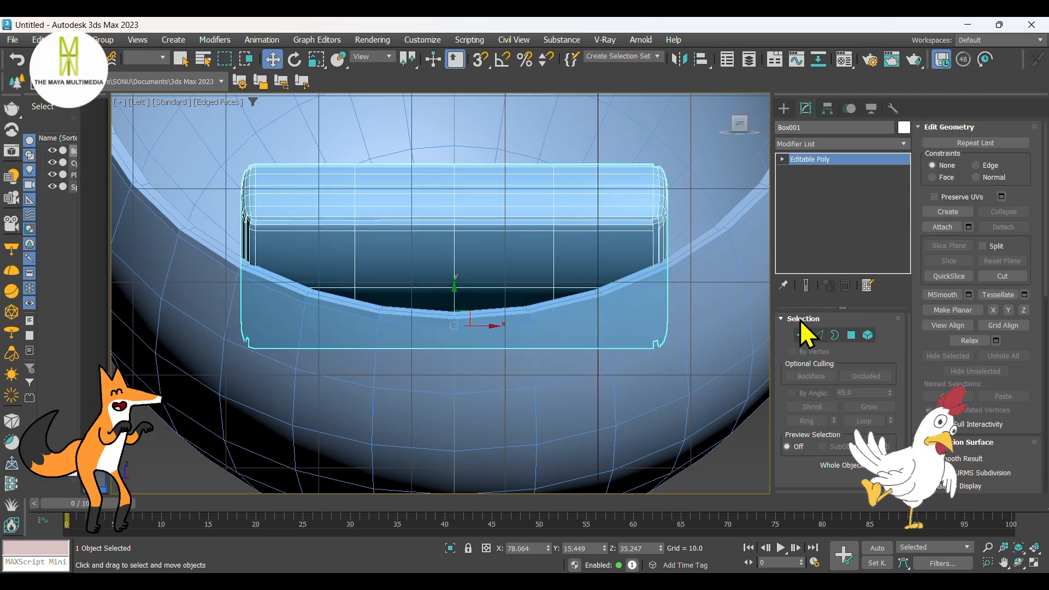
left_click(802, 336)
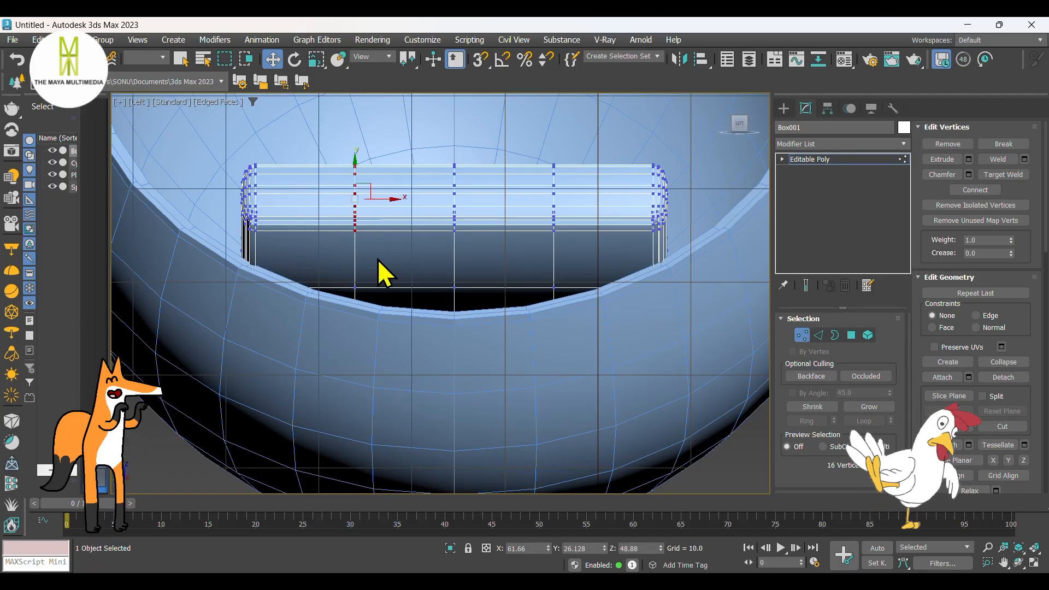
left_click_drag(355, 170, 348, 224)
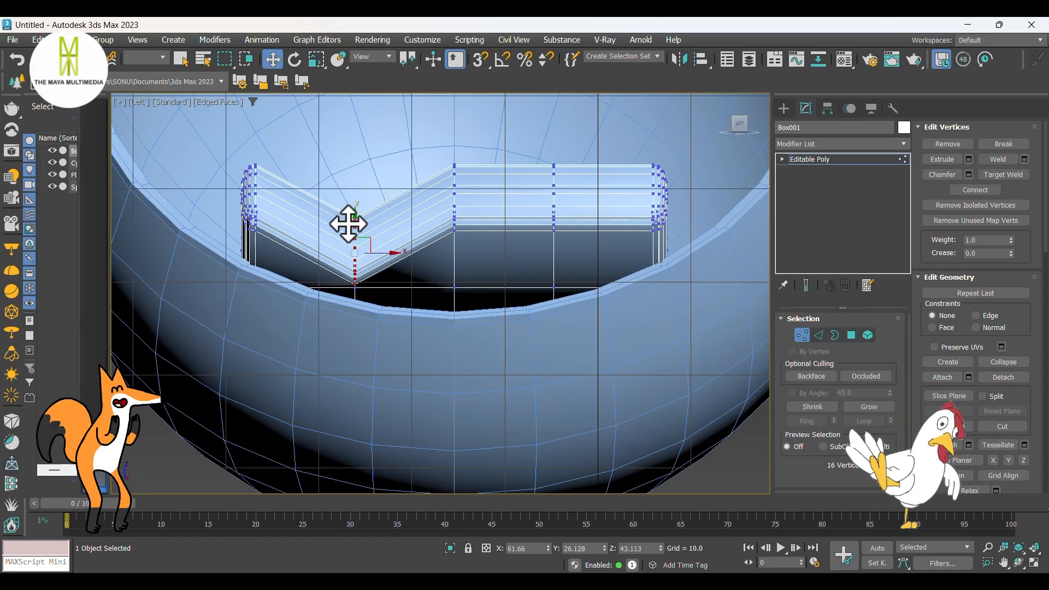
key("ctrl+z")
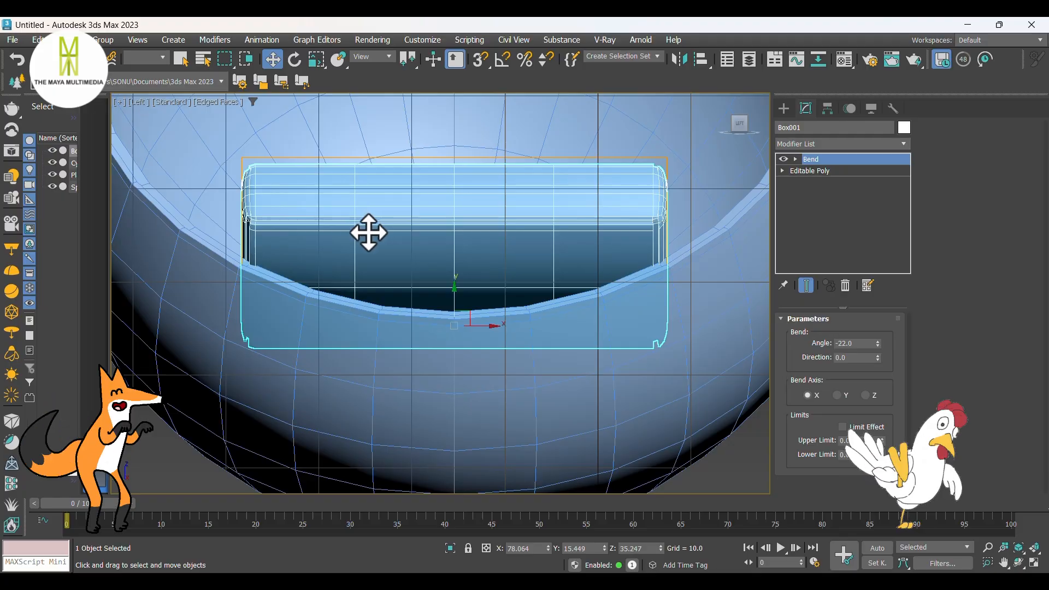
Step: In the Editable Poly level beneath the Bend, slightly lower the cushion's first inner and middle front vertex columns, the middle one to Z about 36.3
middle_click_drag(440, 263, 395, 288)
key("space")
middle_click_drag(470, 248, 433, 270, "alt")
left_click(795, 172)
left_click(802, 334)
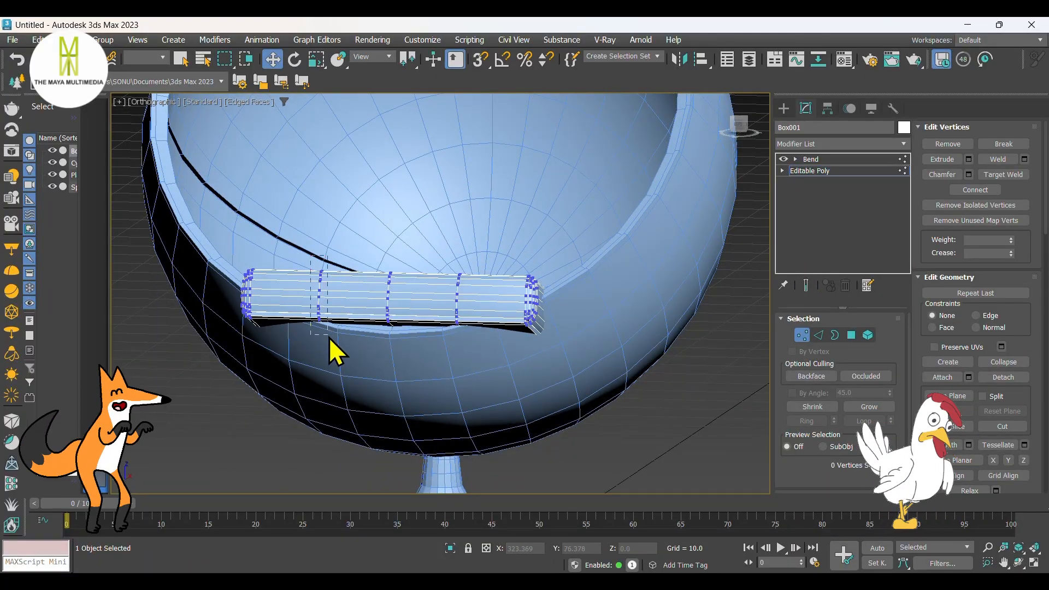
left_click_drag(311, 255, 337, 340)
middle_click_drag(374, 306, 378, 284)
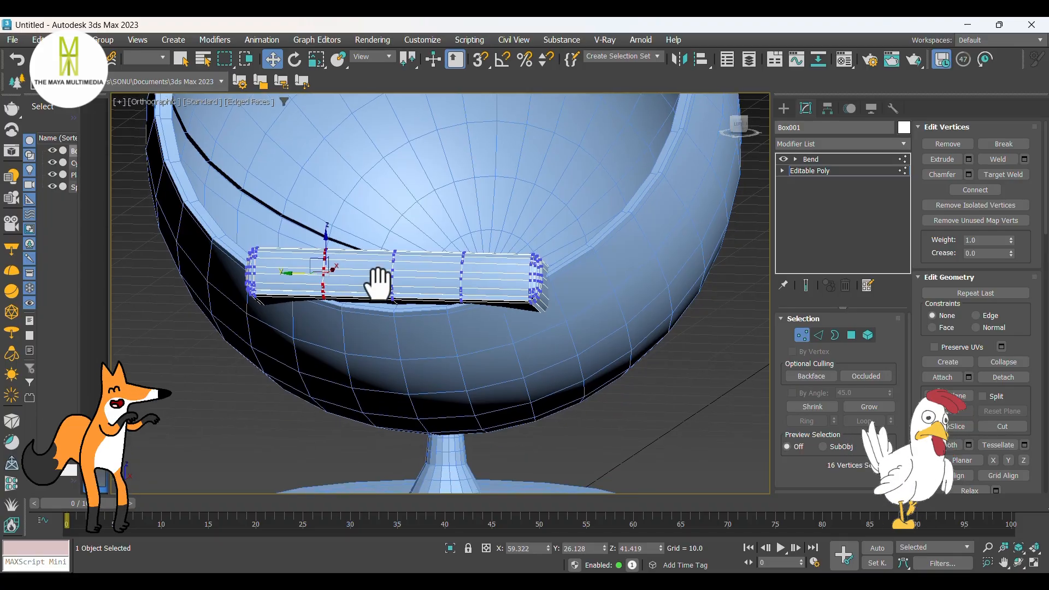
left_click_drag(326, 246, 325, 253)
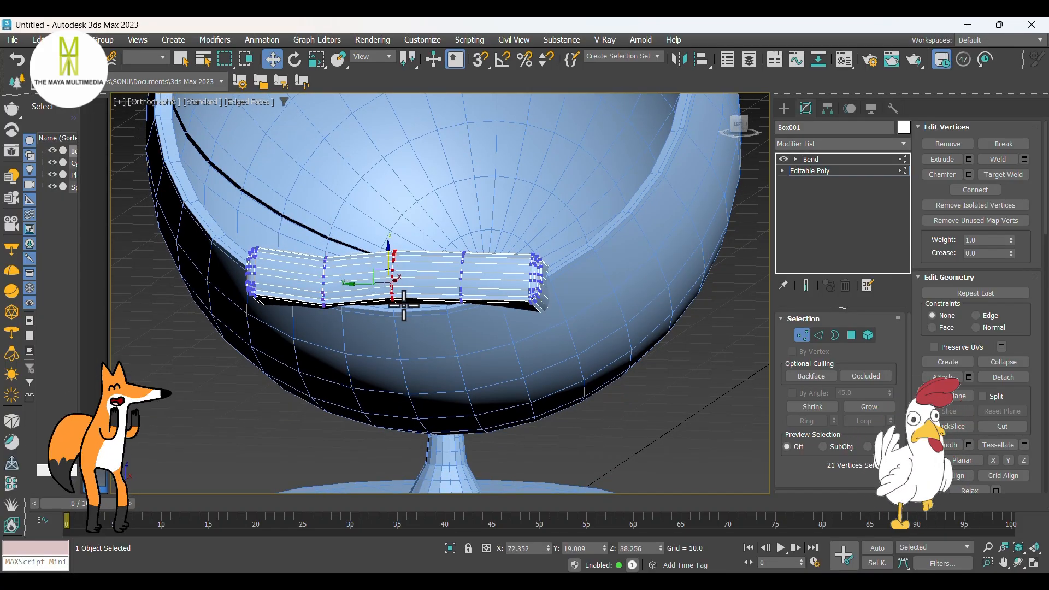
left_click_drag(389, 257, 387, 266)
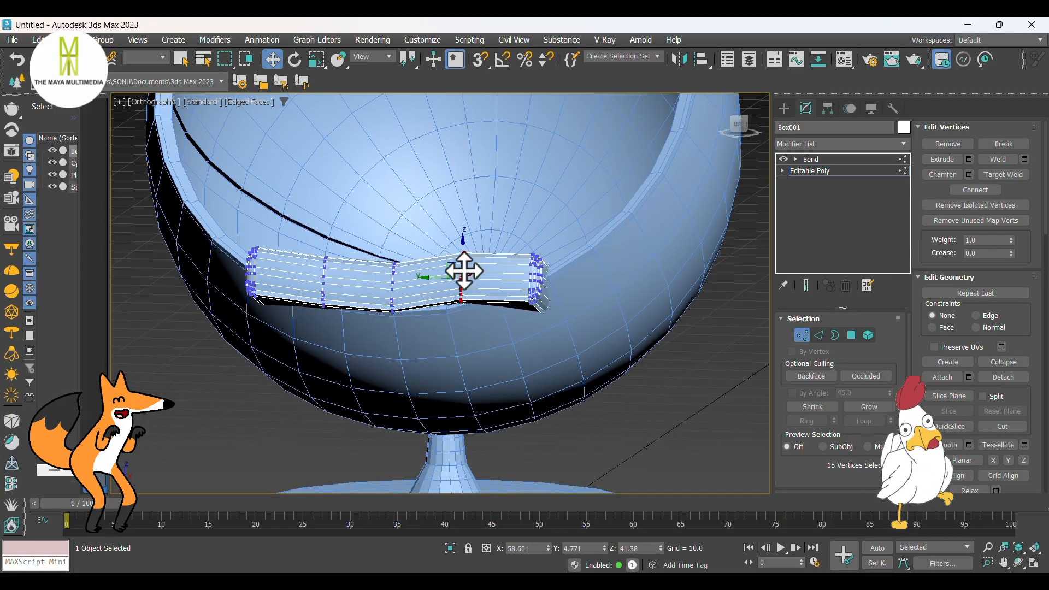
Step: Try moving the third inner front vertex column and check it at the Bend level, then undo that move
left_click_drag(464, 271, 465, 264)
left_click(814, 159)
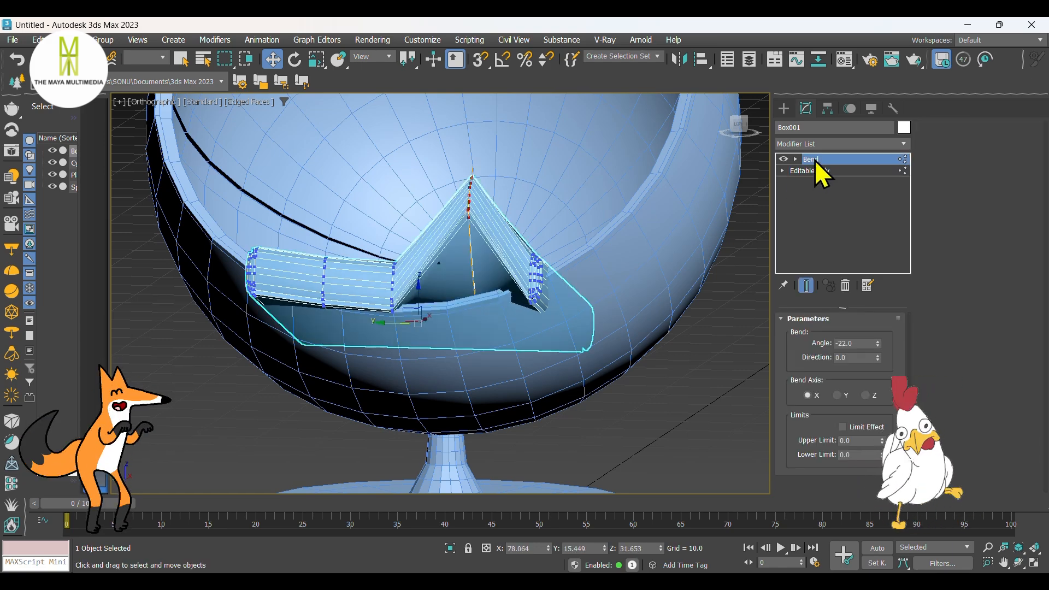
key("ctrl+z")
key("ctrl+z")
key("ctrl+z")
key("ctrl+z")
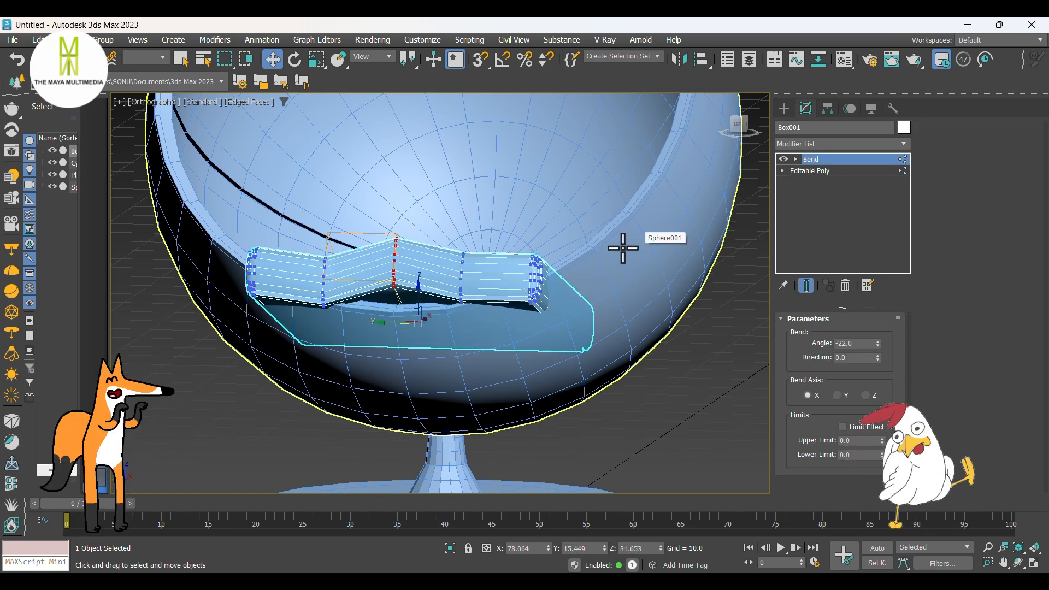
left_click(828, 171)
left_click(814, 159)
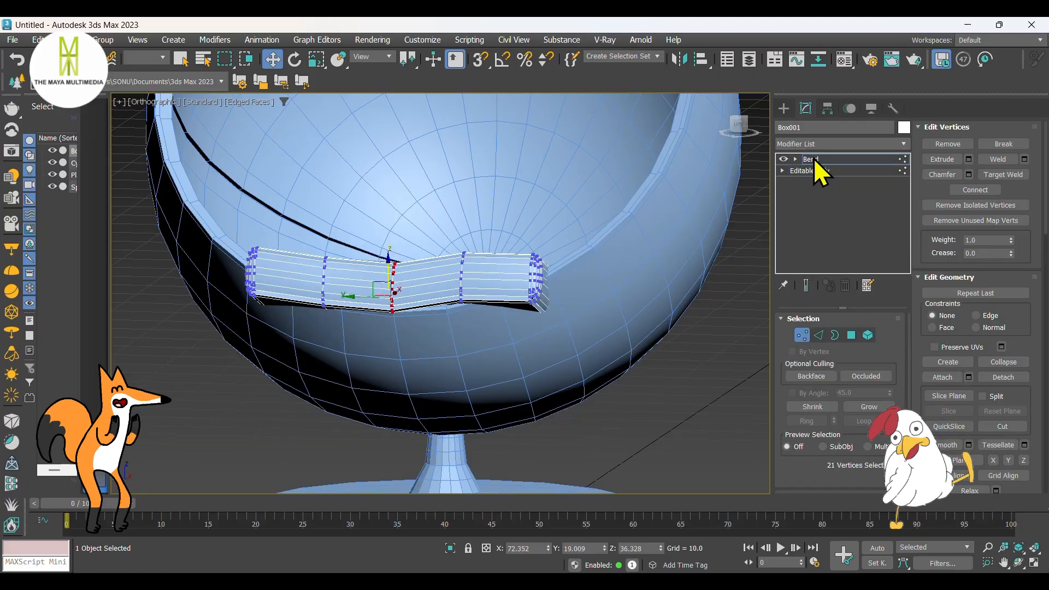
Step: Set the cushion's Bend angle to about -27
left_click(784, 108)
scroll(503, 248, "down", 5)
middle_click_drag(503, 248, 447, 259, "alt")
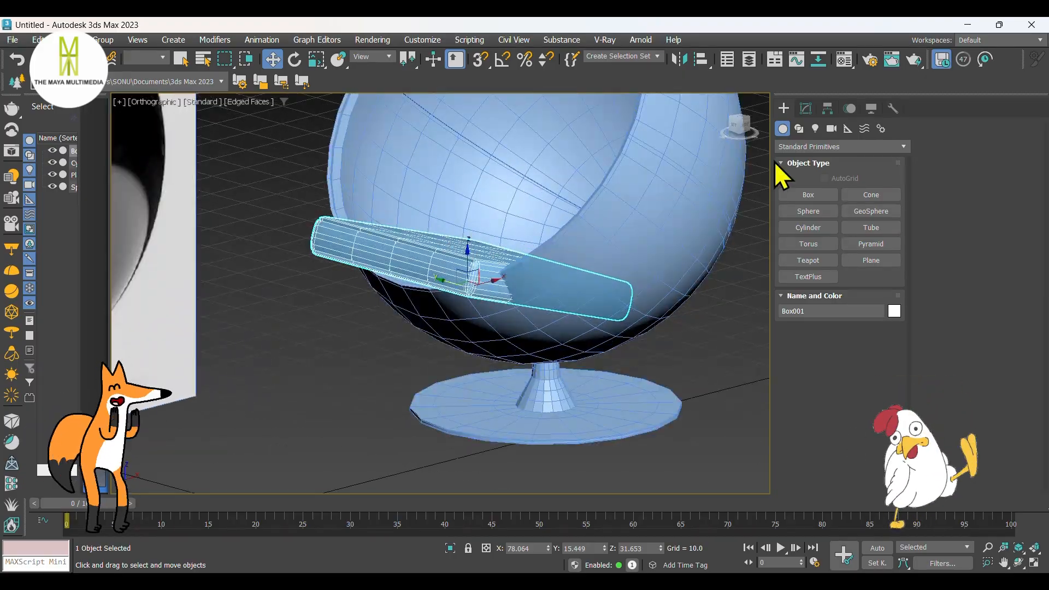
left_click(806, 108)
mouse_move(568, 298)
middle_mouse_down("alt")
mouse_move(595, 306)
mouse_move(586, 262)
mouse_move(569, 316)
middle_mouse_up("alt")
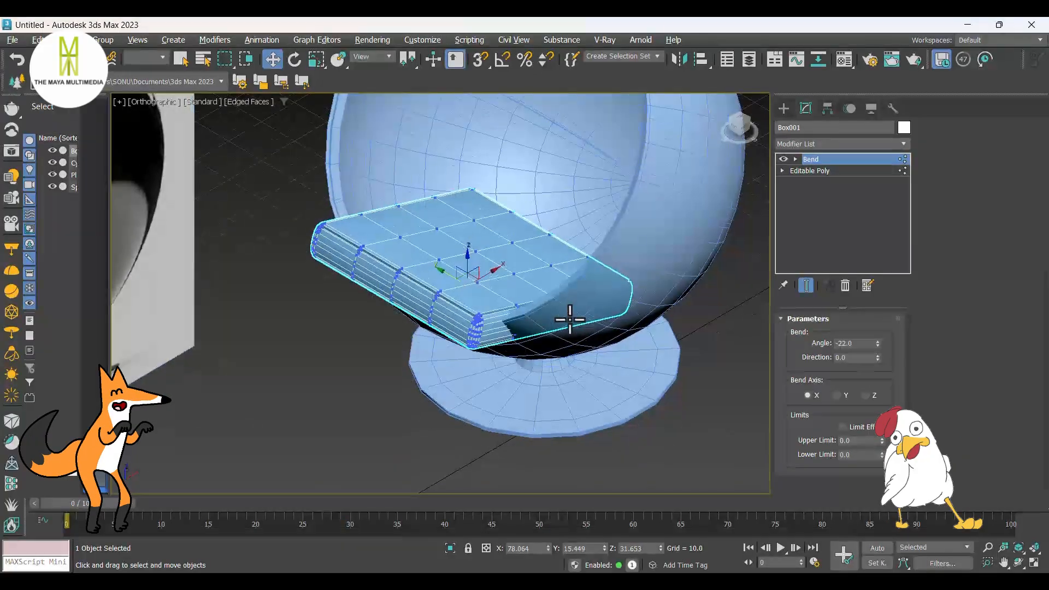
left_click_drag(877, 343, 877, 329)
Step: Delete the Bend modifier from the cushion, keeping only its Editable Poly
right_click(844, 159)
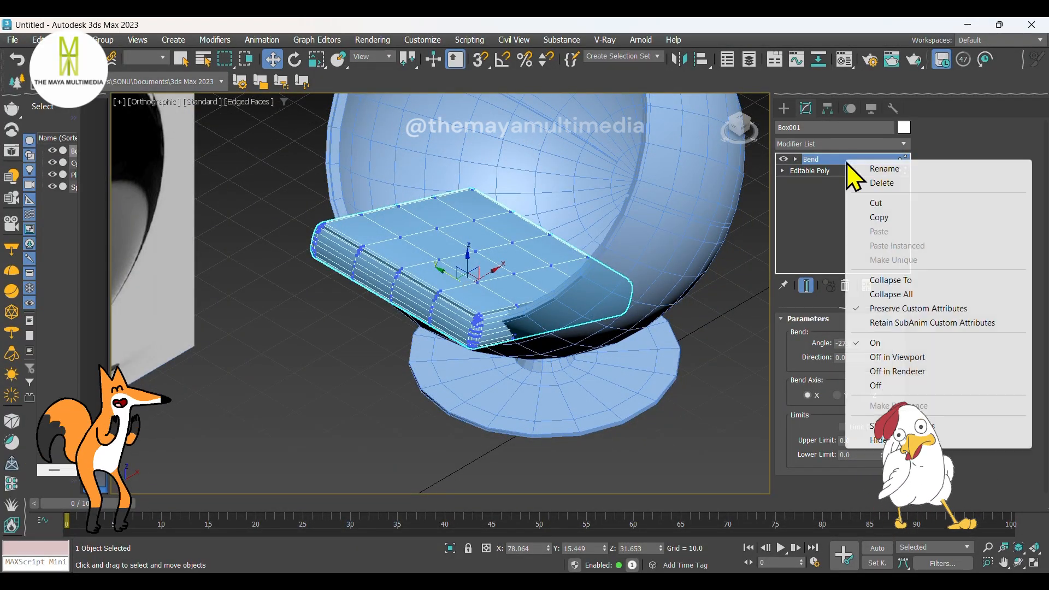
left_click(873, 185)
scroll(506, 274, "down", 5)
middle_click_drag(506, 273, 483, 238, "alt")
left_click(784, 108)
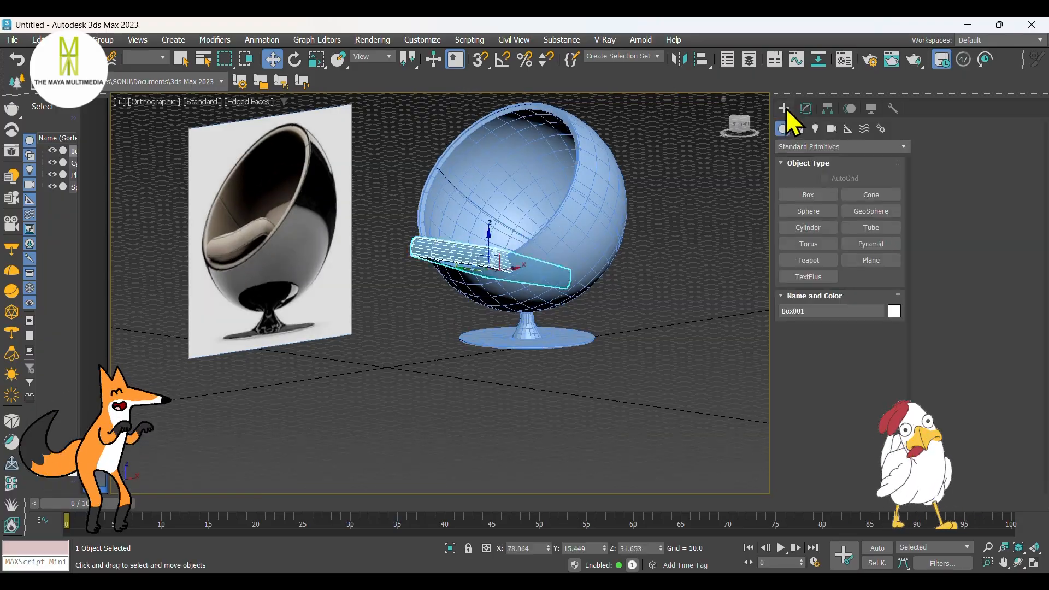
middle_click_drag(546, 208, 497, 274, "alt")
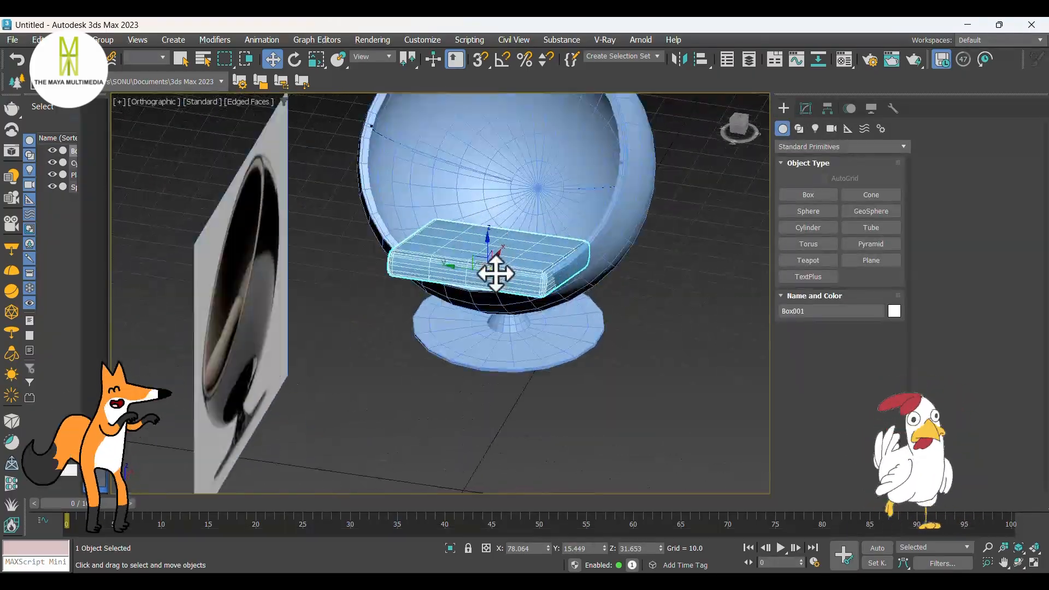
Step: Rotate the cushion nearly level, to about 2.4 degrees on Y, and raise it to Z about 41
scroll(497, 273, "up", 2)
key("f")
scroll(552, 239, "up", 6)
middle_click_drag(551, 239, 447, 335)
left_click_drag(445, 333, 465, 280)
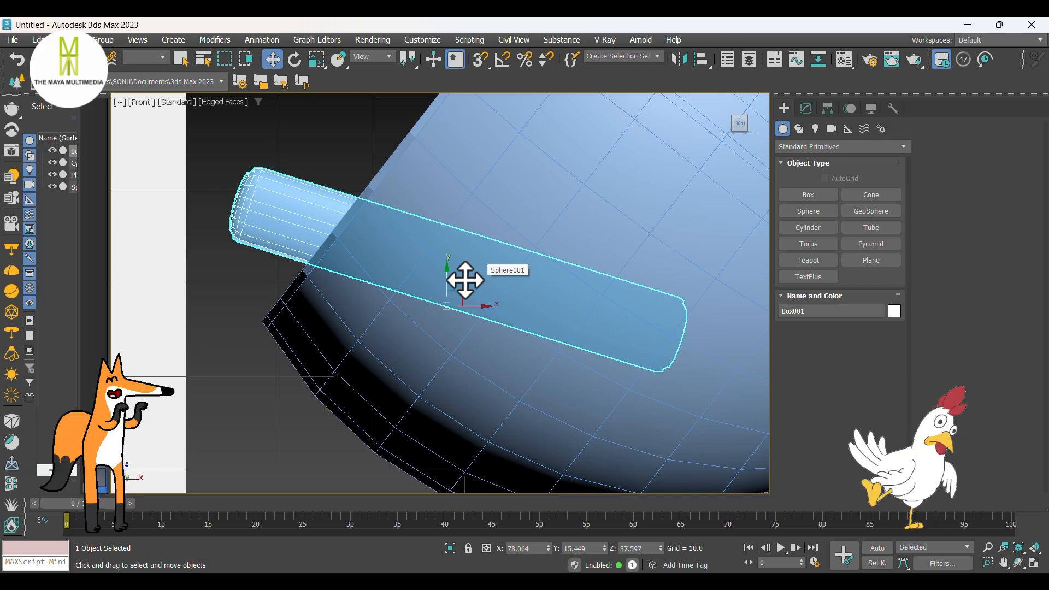
key("F3")
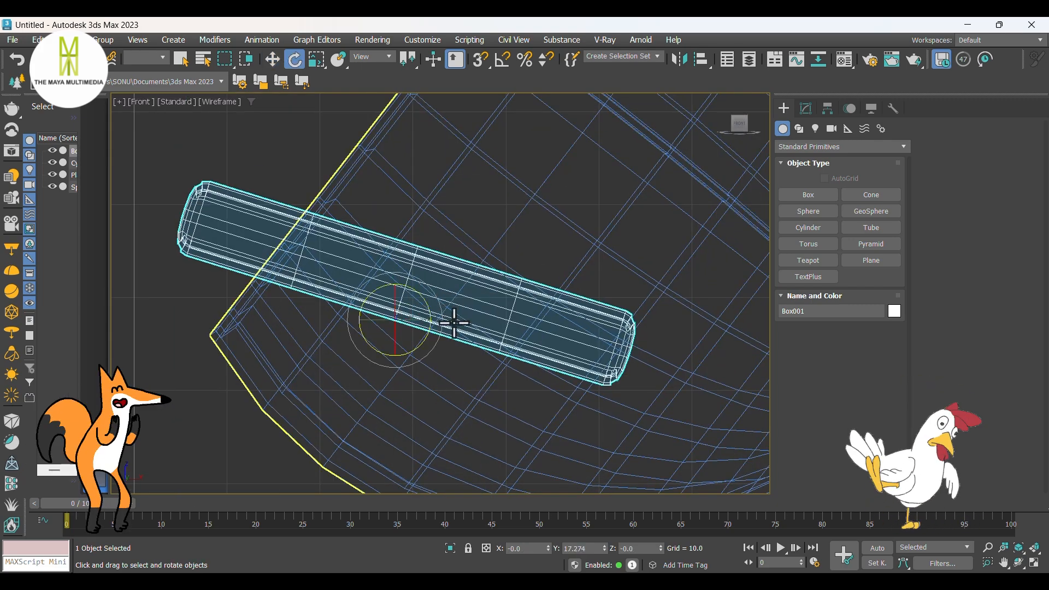
left_click_drag(443, 345, 408, 301)
key("w")
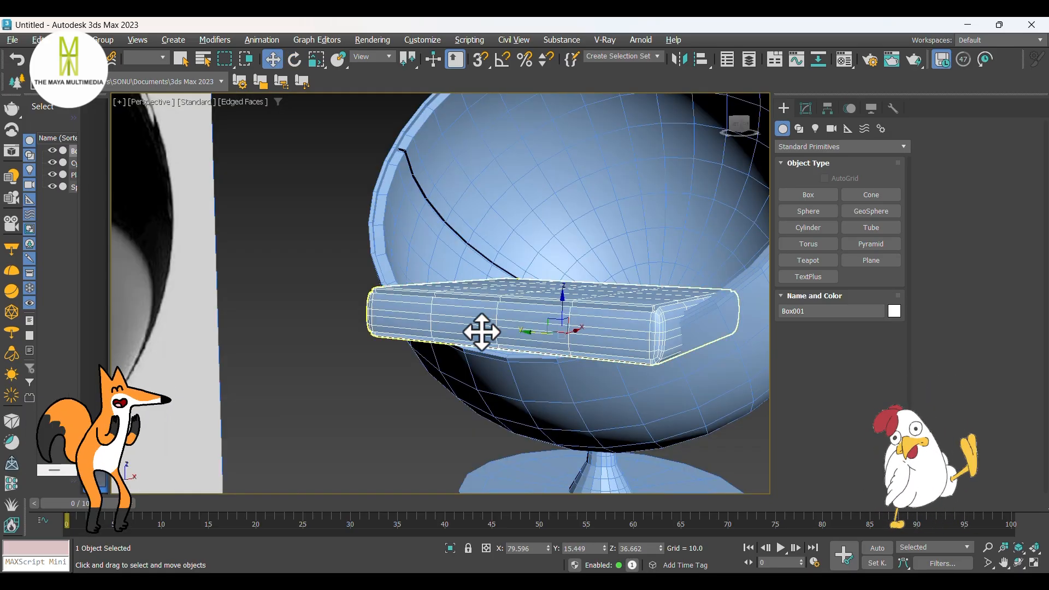
mouse_move(480, 333)
middle_mouse_down("alt")
mouse_move(438, 330)
mouse_move(466, 302)
mouse_move(536, 308)
mouse_move(508, 349)
middle_mouse_up("alt")
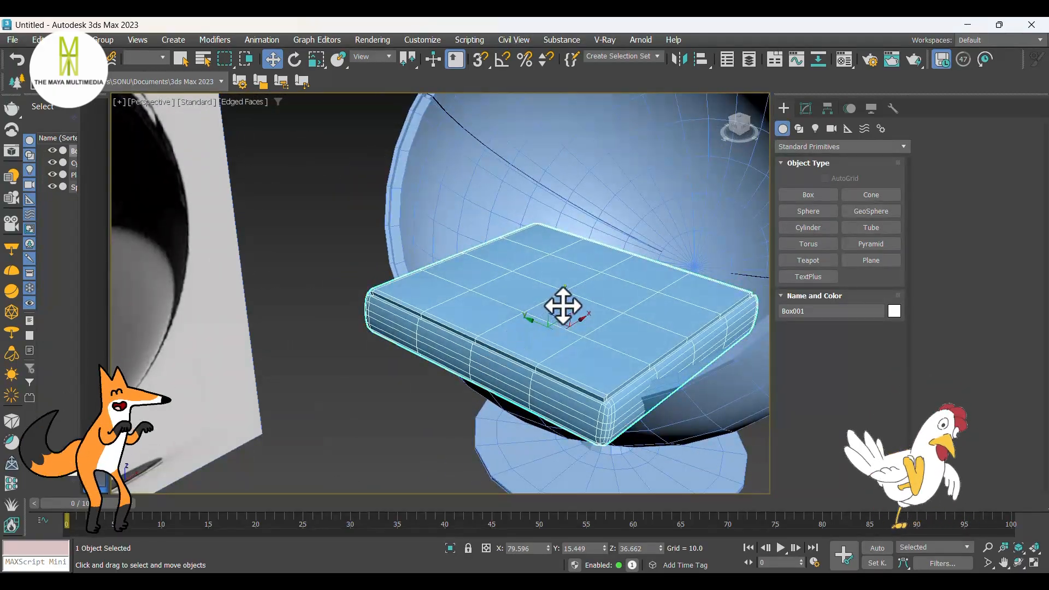
left_click_drag(563, 306, 565, 285)
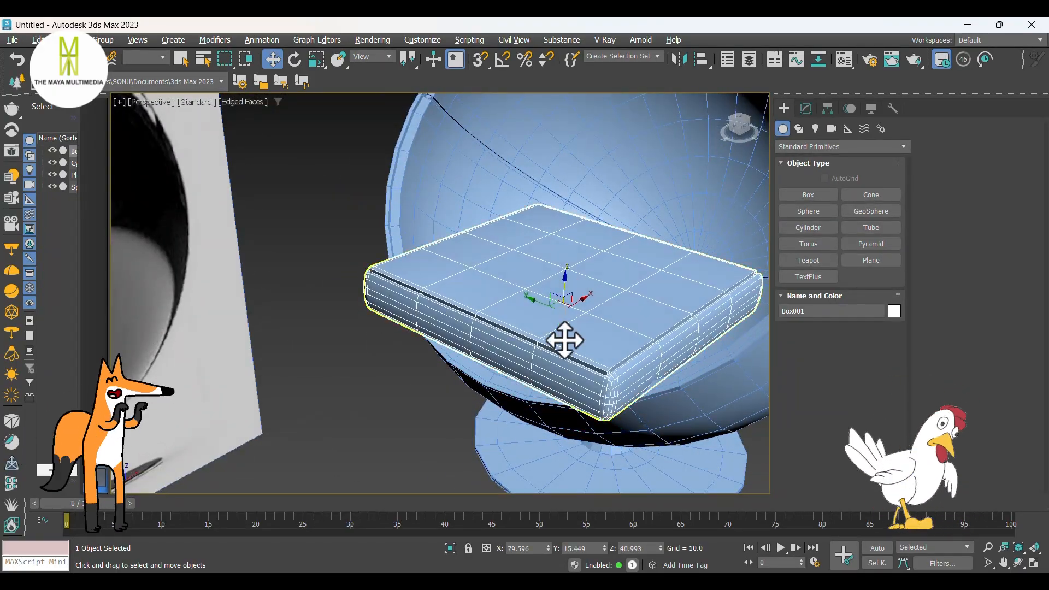
Step: Tilt the cushion about 9.5 degrees around Y so its front edge rises, and lower it to Z about 38.8
middle_click_drag(564, 339, 451, 348, "alt")
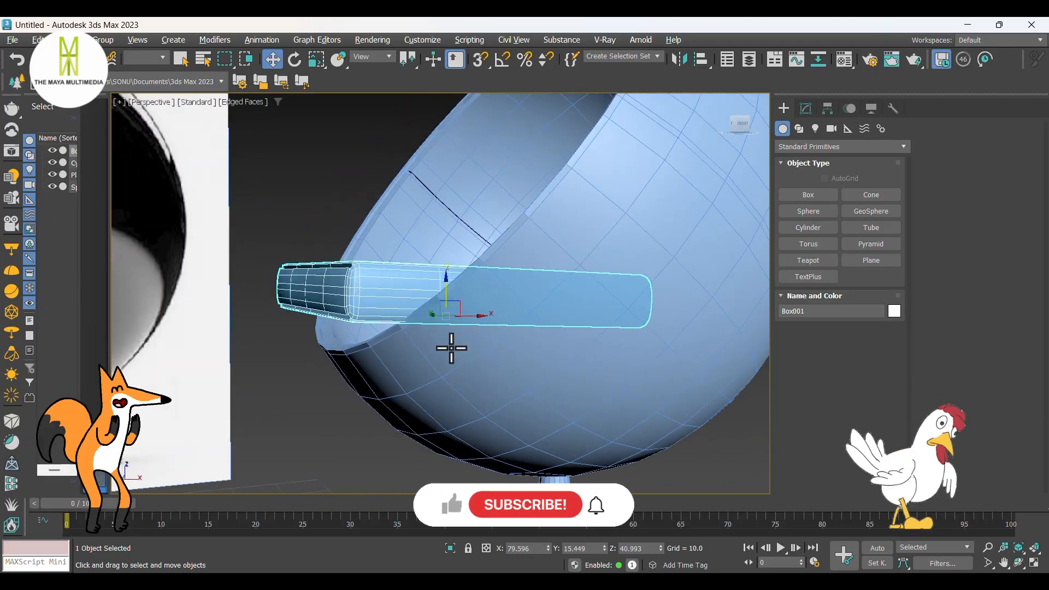
key("e")
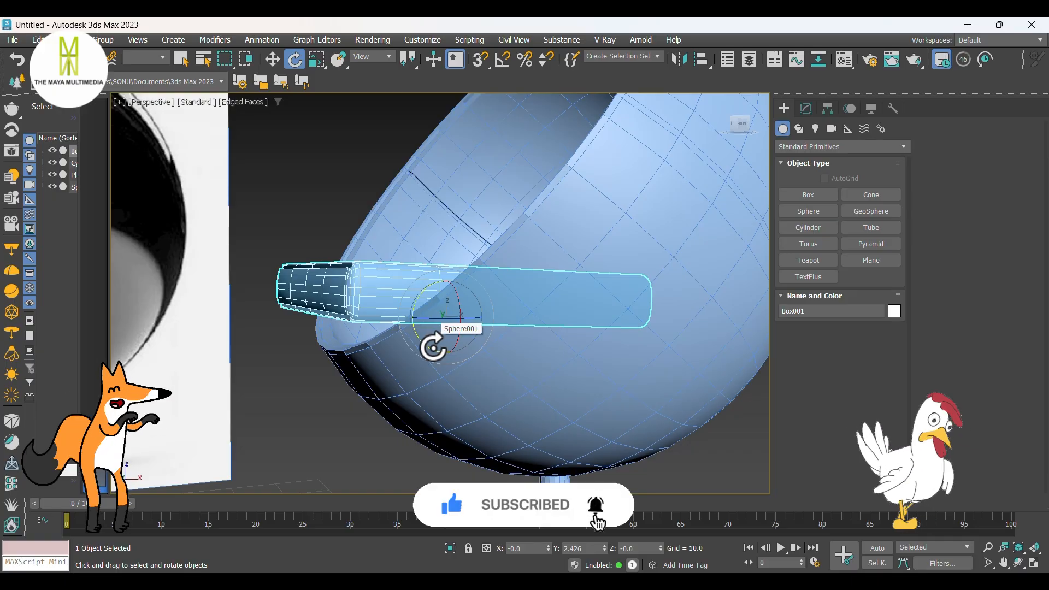
left_click_drag(433, 346, 437, 334)
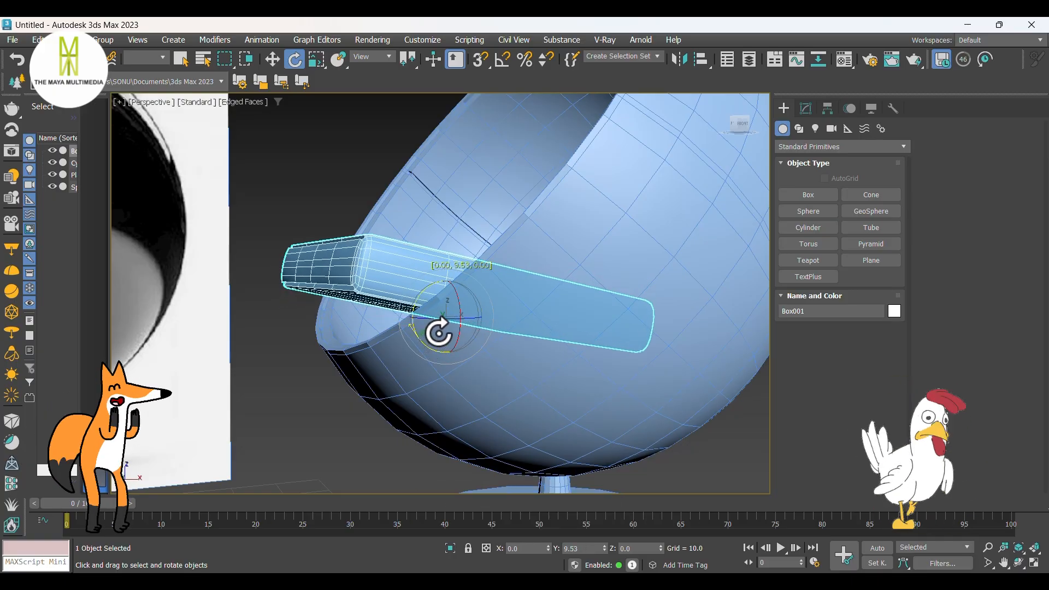
key("w")
mouse_move(446, 291)
left_mouse_down()
mouse_move(443, 320)
mouse_move(447, 308)
left_mouse_up()
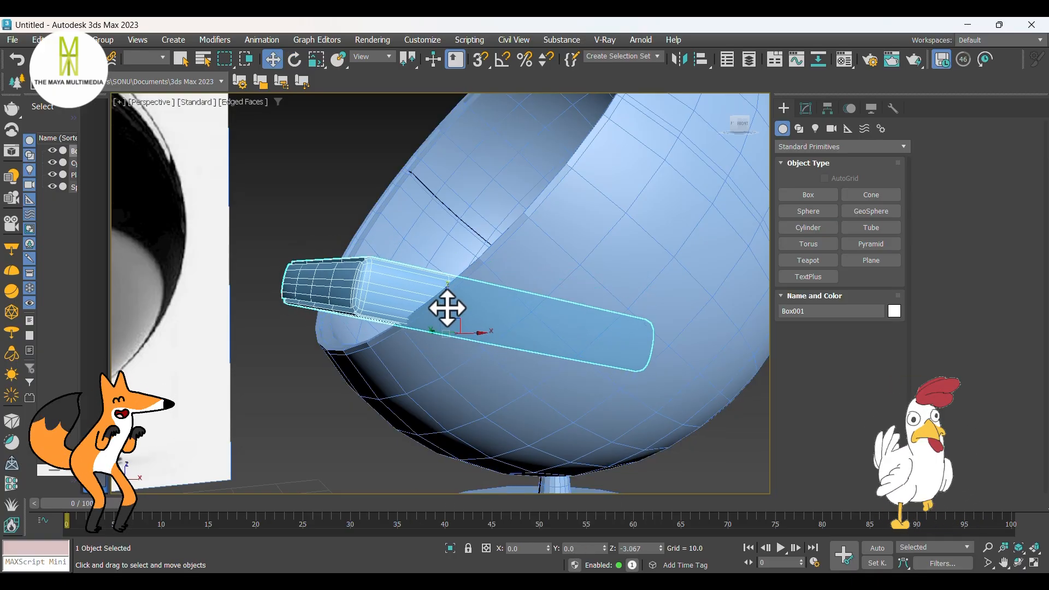
Step: Add a Bend modifier to the cushion with the bend axis on X and an angle of about -13.5
middle_click_drag(449, 305, 416, 350, "alt")
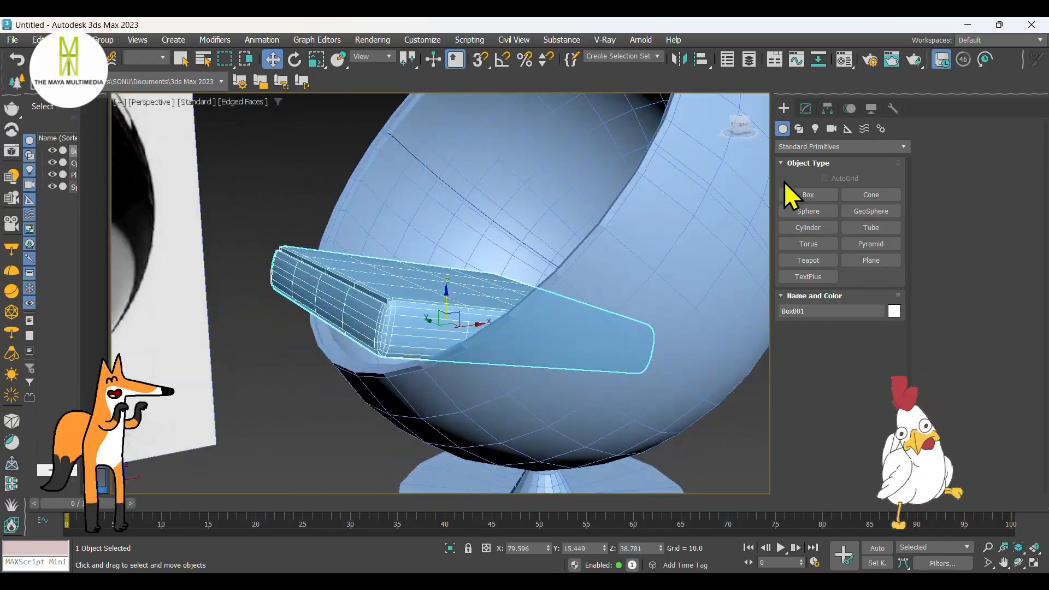
left_click(806, 108)
left_click(807, 145)
key("b")
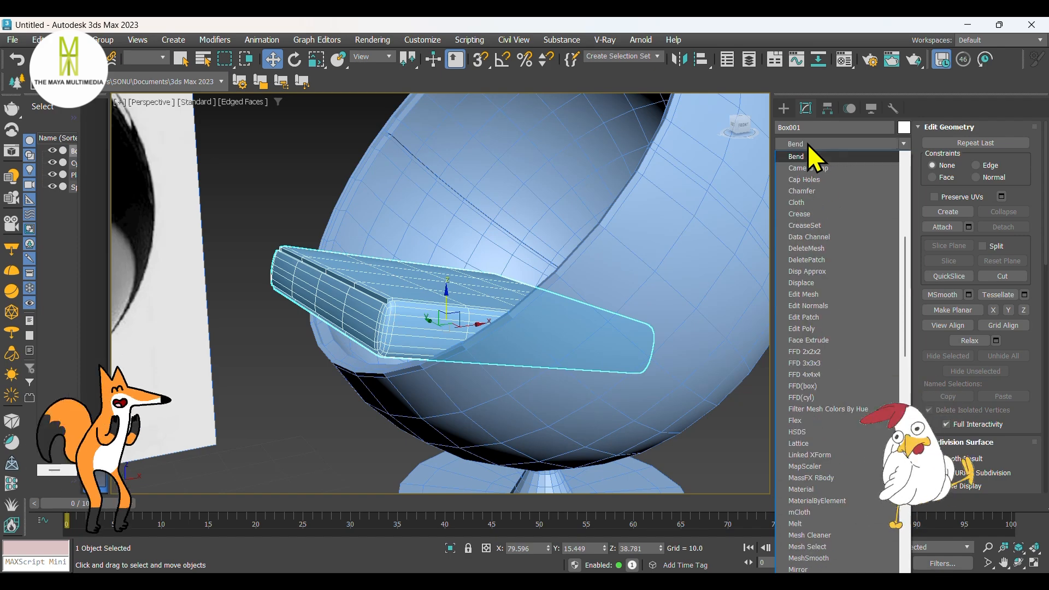
key("Return")
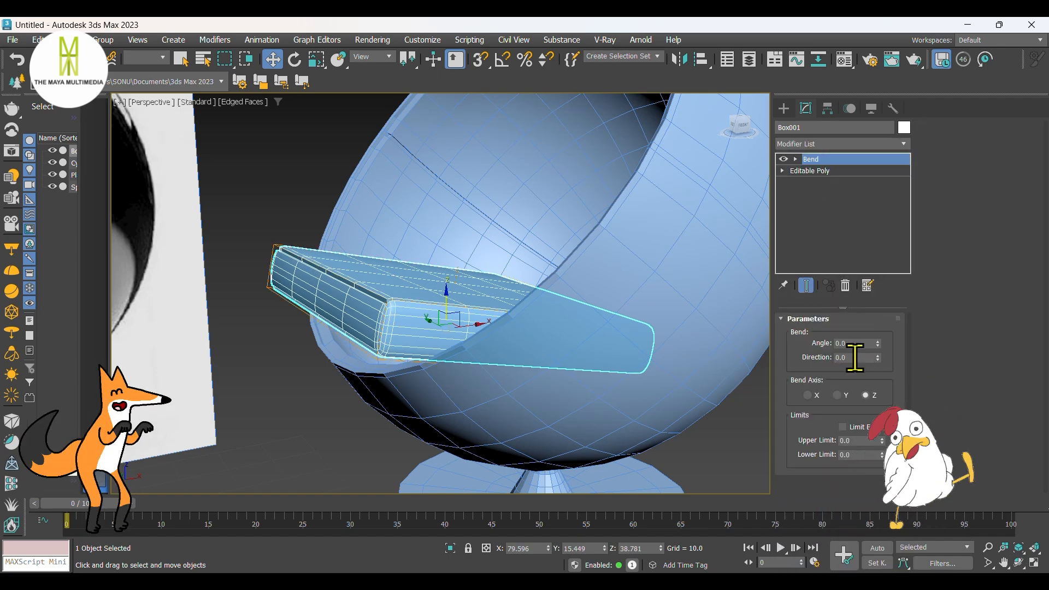
left_click_drag(877, 343, 876, 352)
scroll(571, 354, "down", 3)
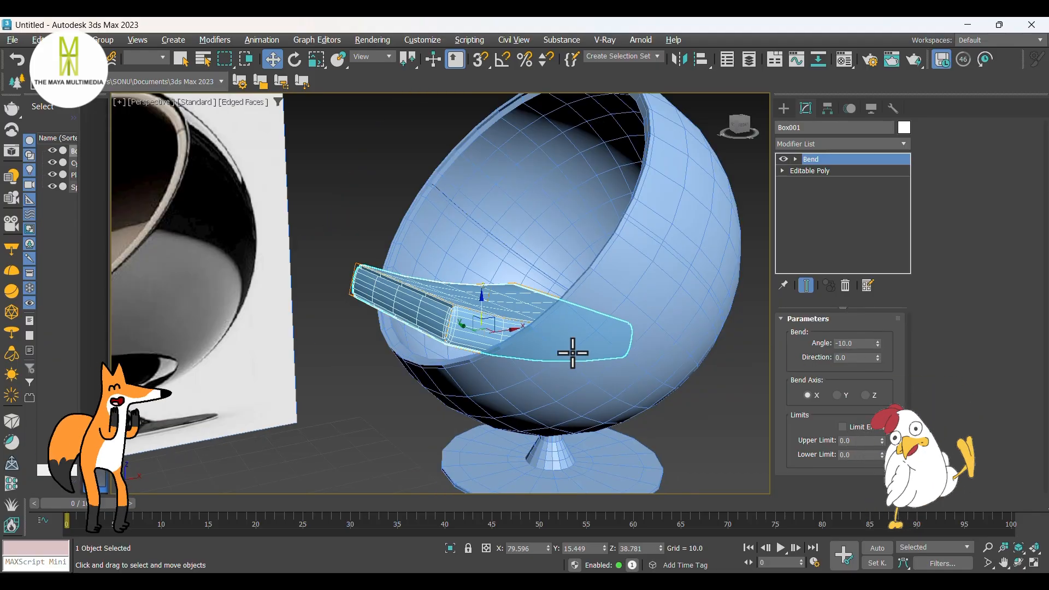
middle_click_drag(571, 354, 548, 349, "alt")
left_click_drag(878, 344, 877, 347)
Step: Lower the bent cushion to Z about 37.5 so it sits deeper in the sphere
left_click(783, 108)
middle_click_drag(607, 266, 565, 284, "alt")
left_click_drag(504, 299, 499, 309)
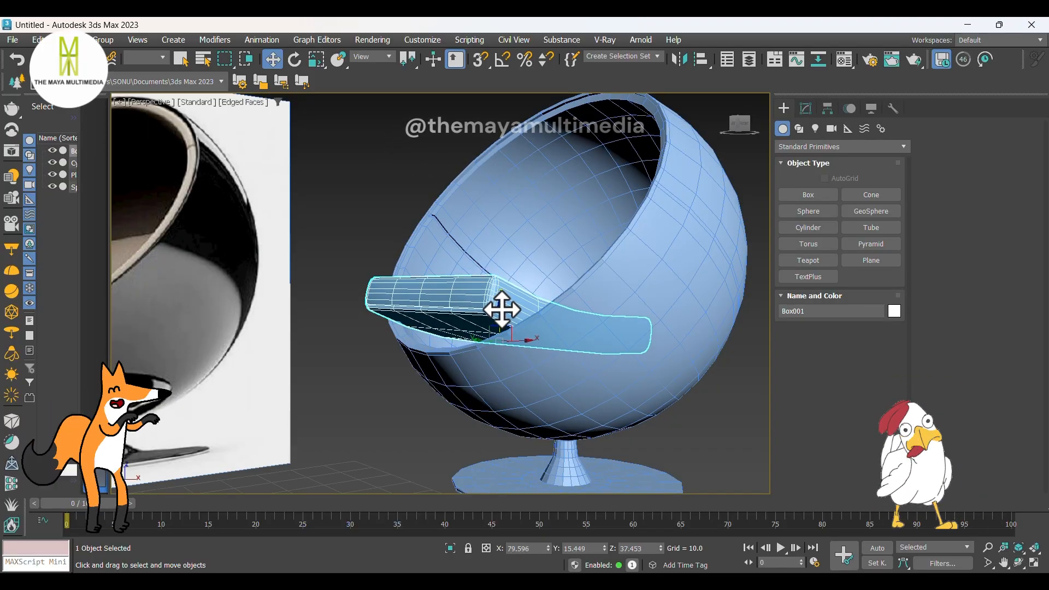
middle_click_drag(499, 309, 518, 379, "alt")
Step: In the Editable Poly beneath the Bend, select one inner side vertex row of the cushion, try lowering it alone and undo that move
key("t")
middle_click_drag(481, 321, 508, 342)
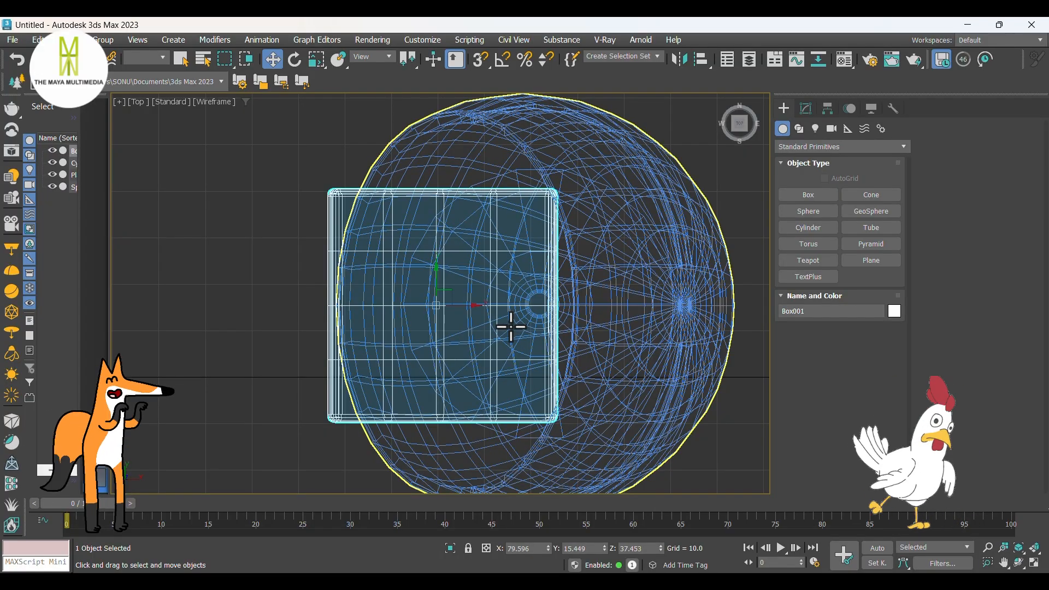
left_click(806, 108)
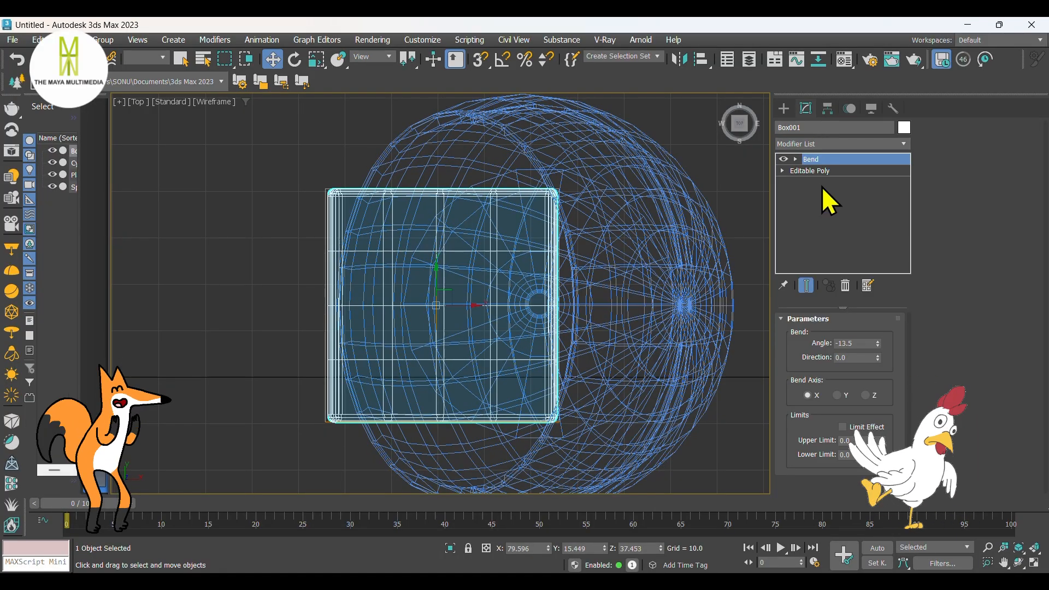
left_click(820, 170)
left_click(802, 335)
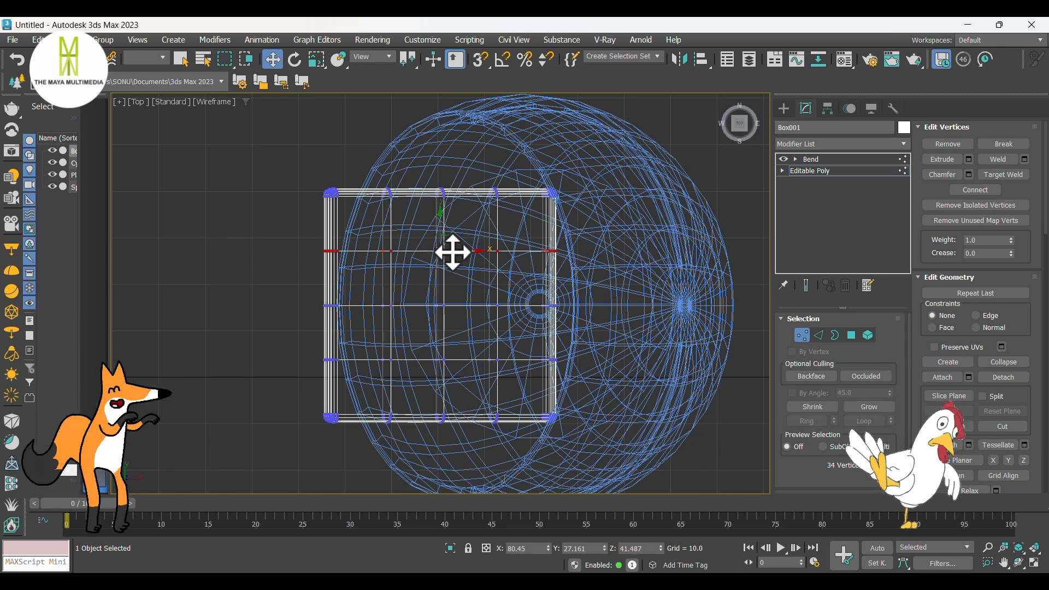
key("f")
key("l")
scroll(389, 225, "up", 5)
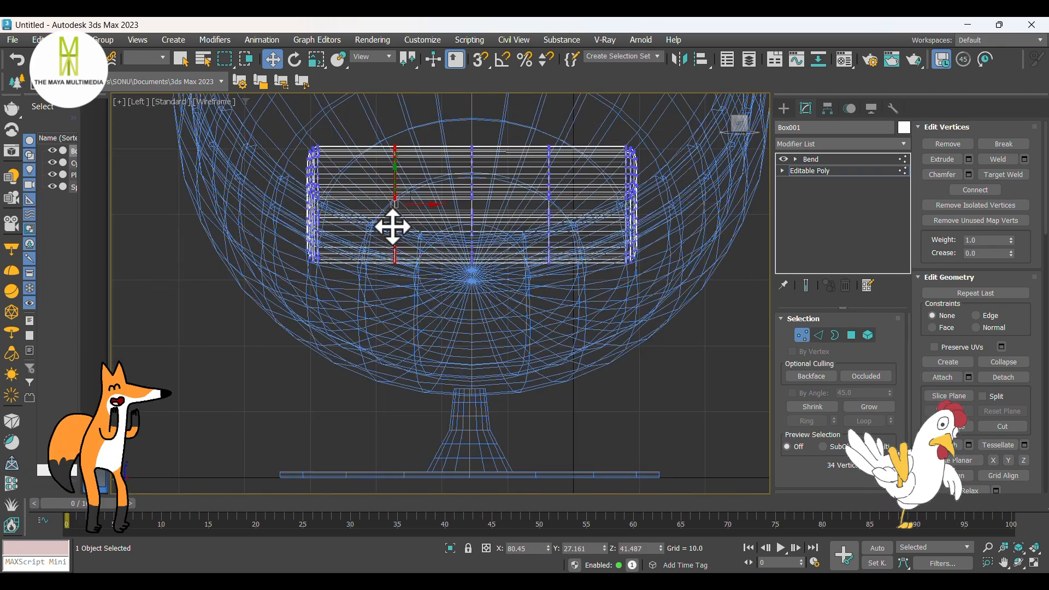
left_click_drag(396, 167, 396, 181)
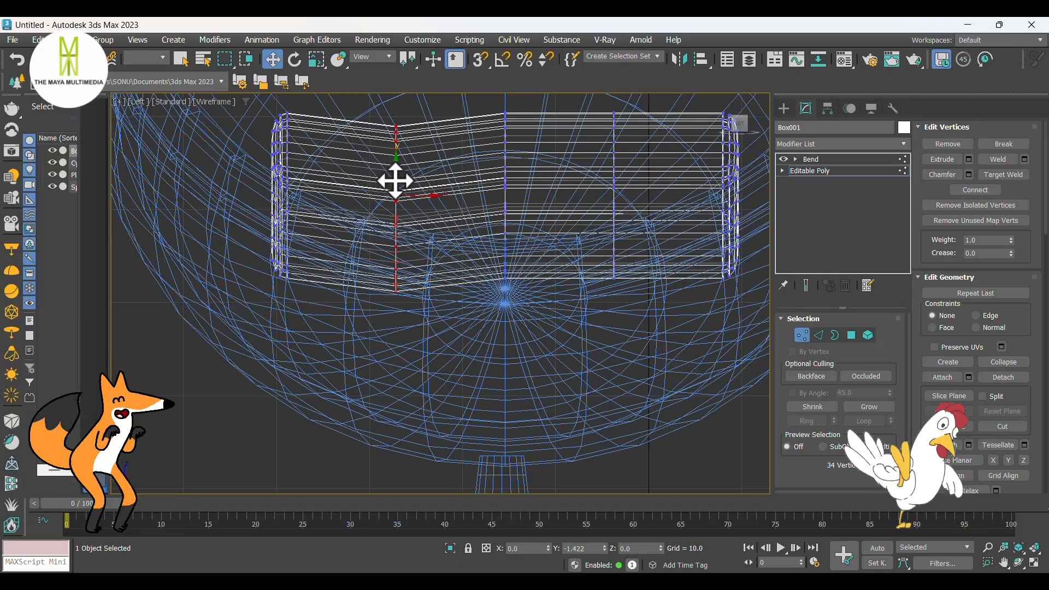
key("ctrl+z")
Step: Lower both inner side vertex columns of the cushion together to Z about 37.7, and the middle column to Z about 35.8
middle_click_drag(565, 170, 490, 226)
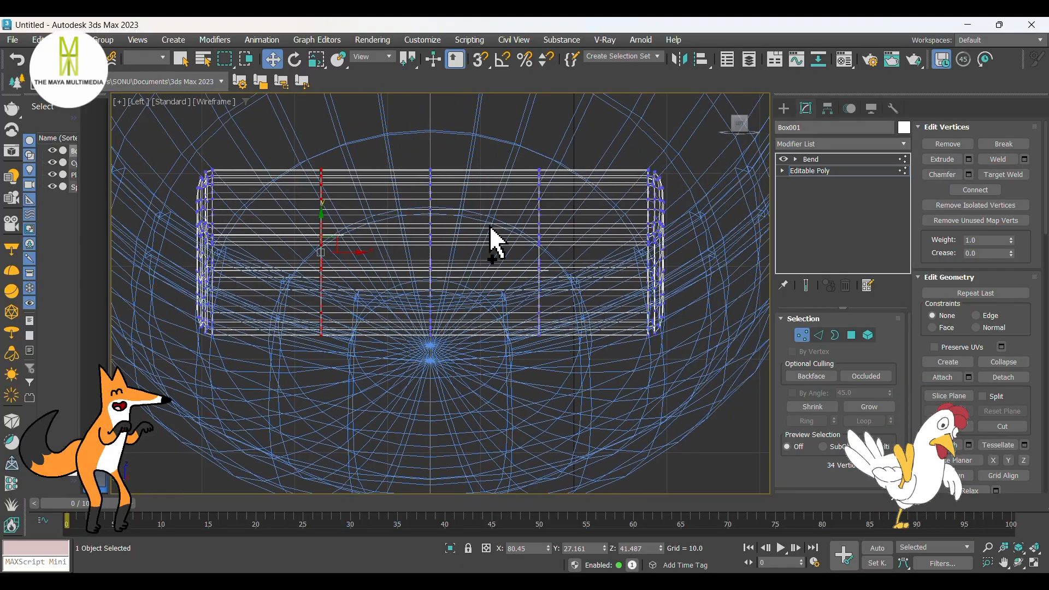
left_click_drag(431, 230, 427, 261)
key("F3")
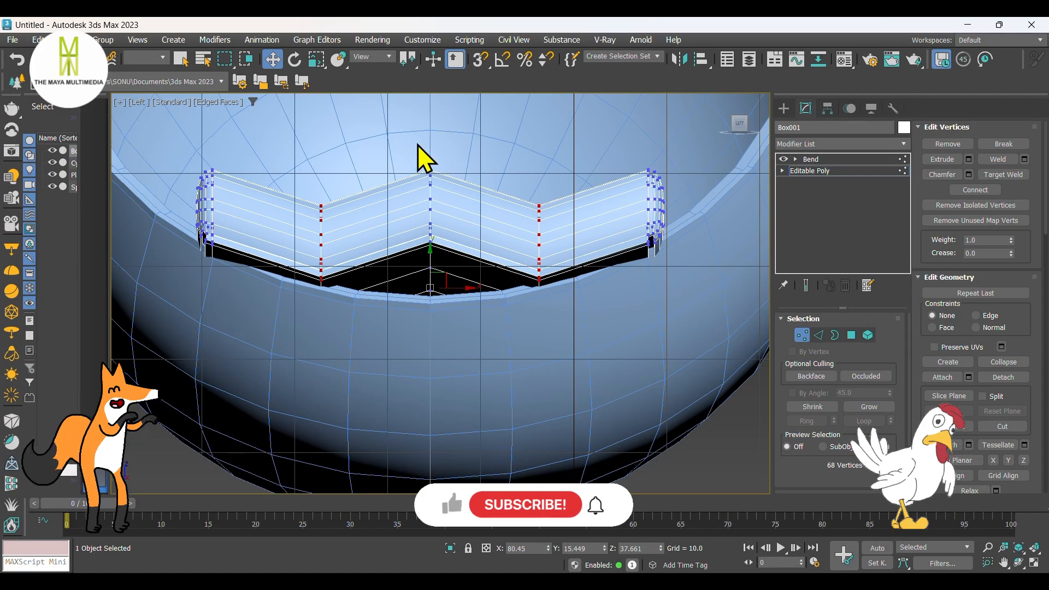
left_click_drag(429, 227, 429, 278)
middle_click_drag(558, 282, 540, 309)
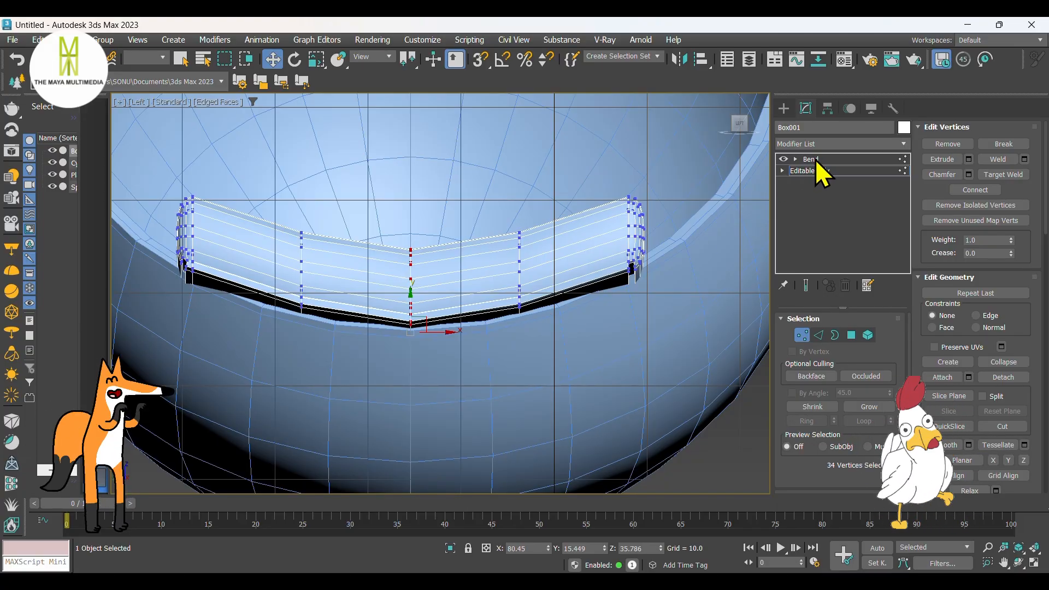
Step: Return to the cushion's Bend level and check its curved shape against the sphere in perspective
left_click(782, 109)
left_click(805, 108)
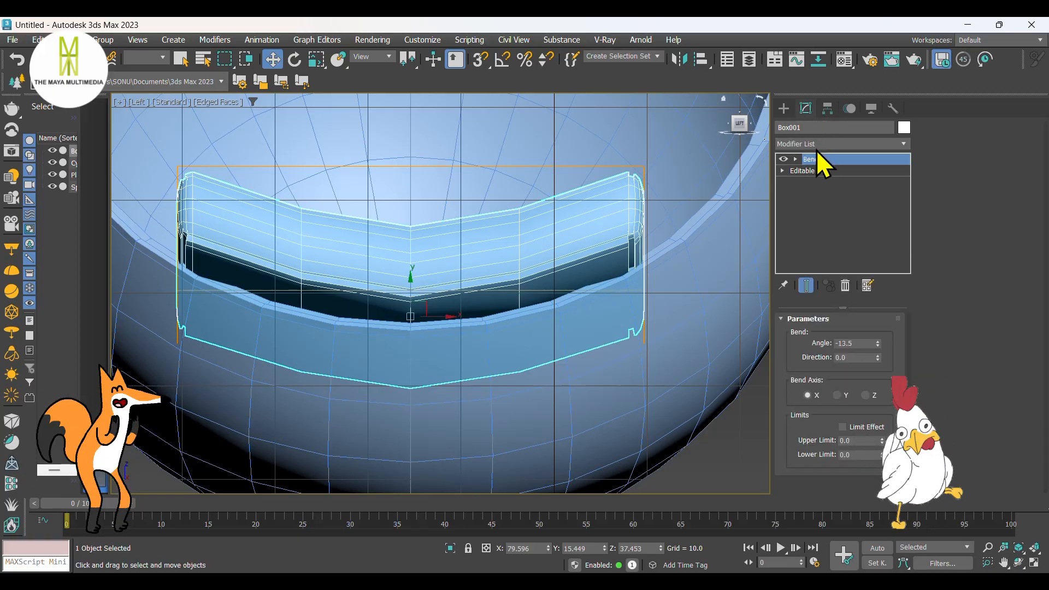
left_click(814, 159)
scroll(526, 283, "down", 3)
key("p")
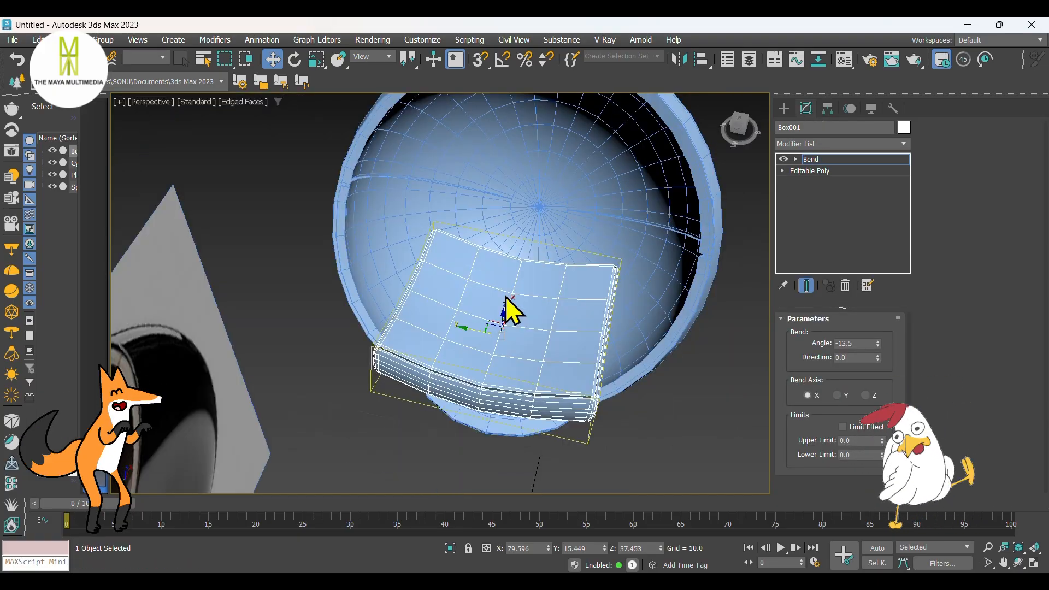
middle_click_drag(505, 296, 420, 282, "alt")
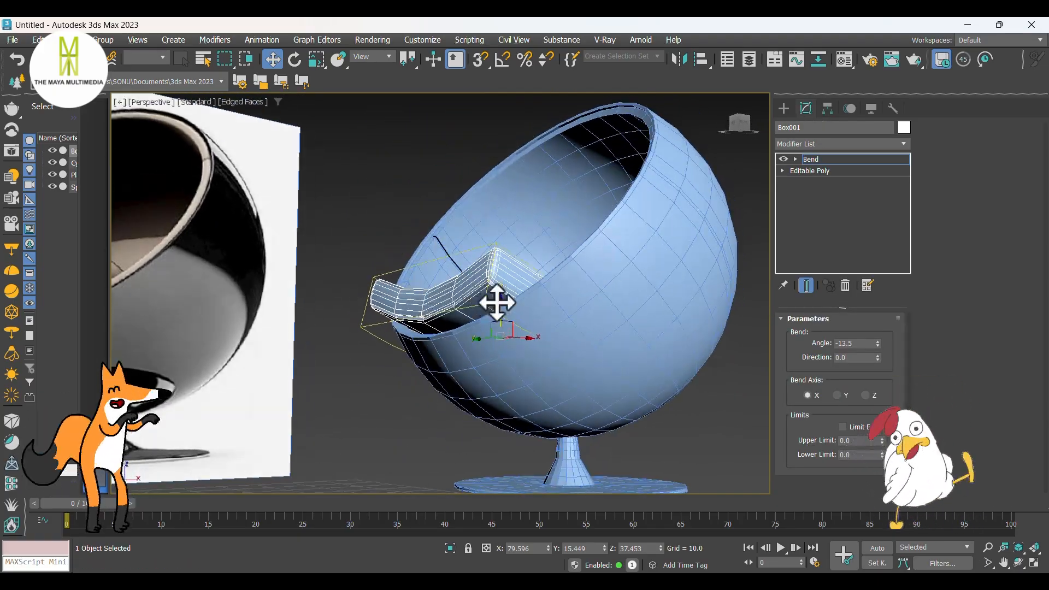
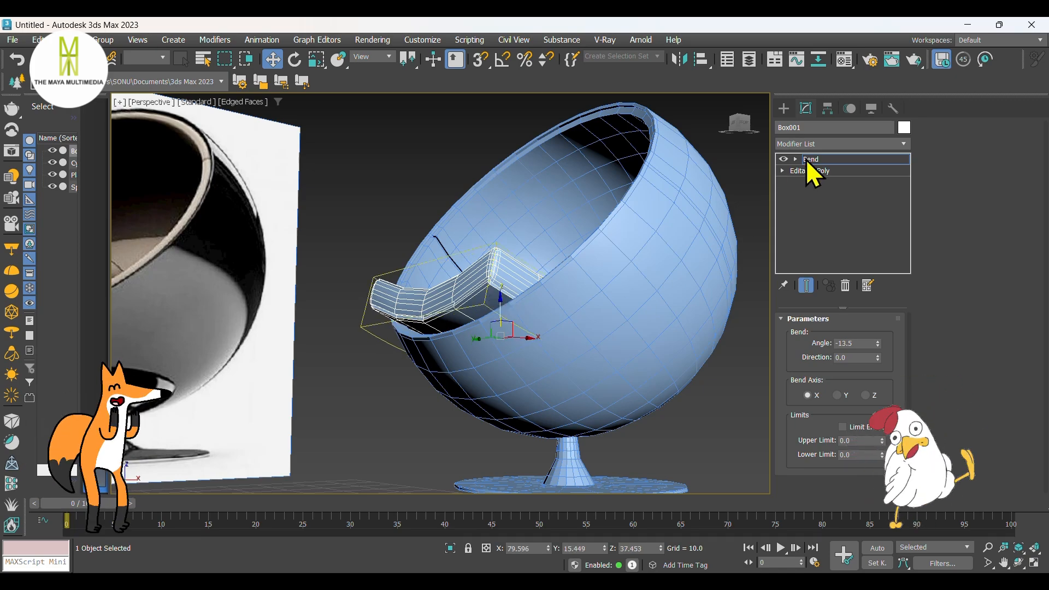
Step: Lower the seat cushion to Z about 36.8 so it rests deeper in the sphere
left_click(783, 108)
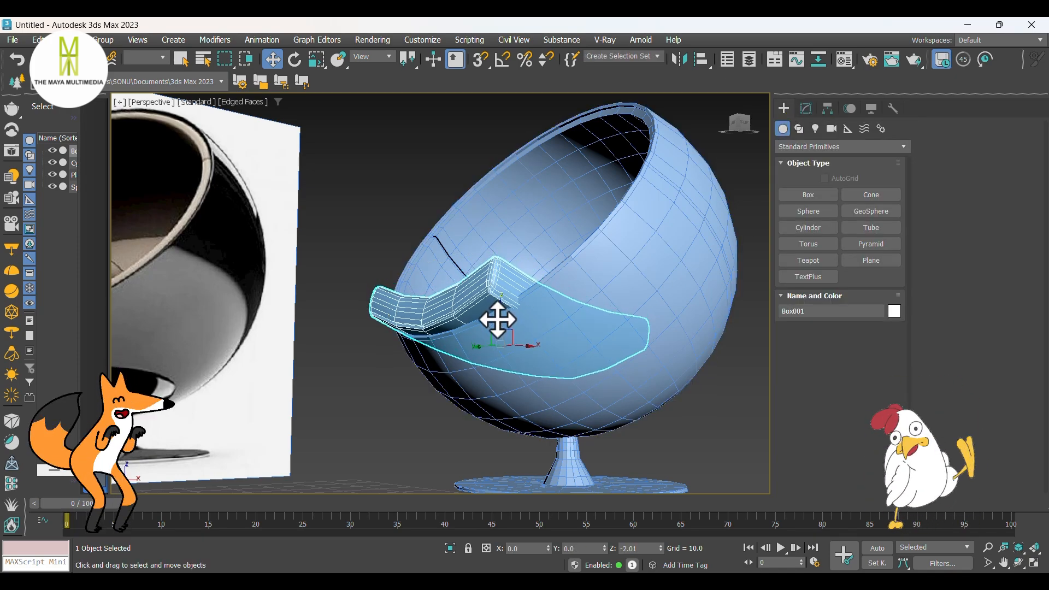
middle_click_drag(497, 318, 496, 369, "alt")
scroll(536, 345, "up", 4)
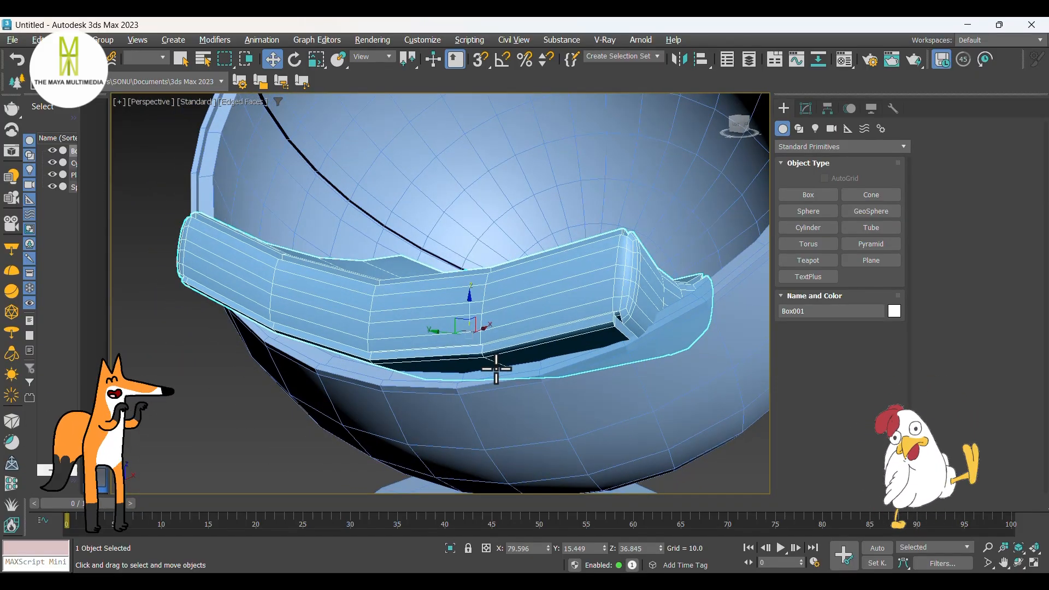
Step: Add a TurboSmooth modifier above the Bend on the seat cushion
left_click(806, 108)
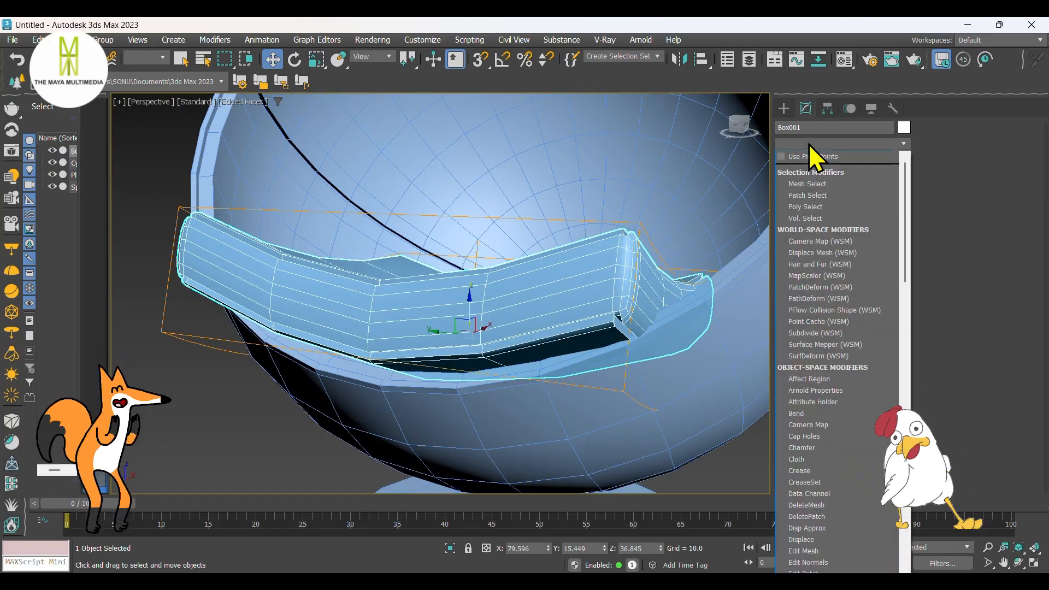
left_click(808, 142)
type("tu")
left_click(827, 306)
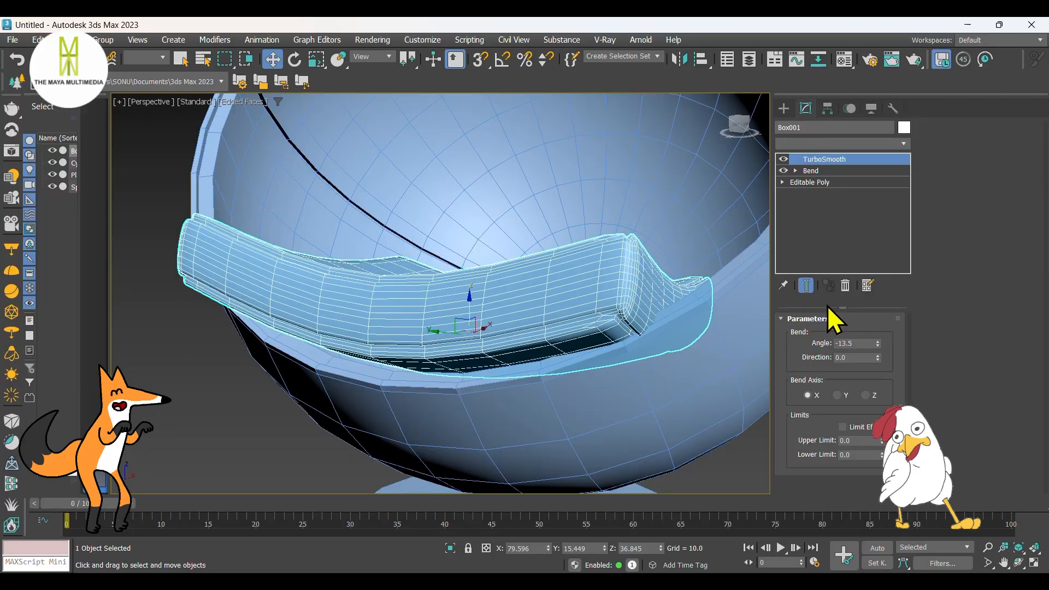
middle_click_drag(612, 317, 532, 290, "alt")
scroll(534, 284, "down", 3)
Step: Hide the edged faces and examine how the smoothed cushion sits inside the sphere
left_click(784, 110)
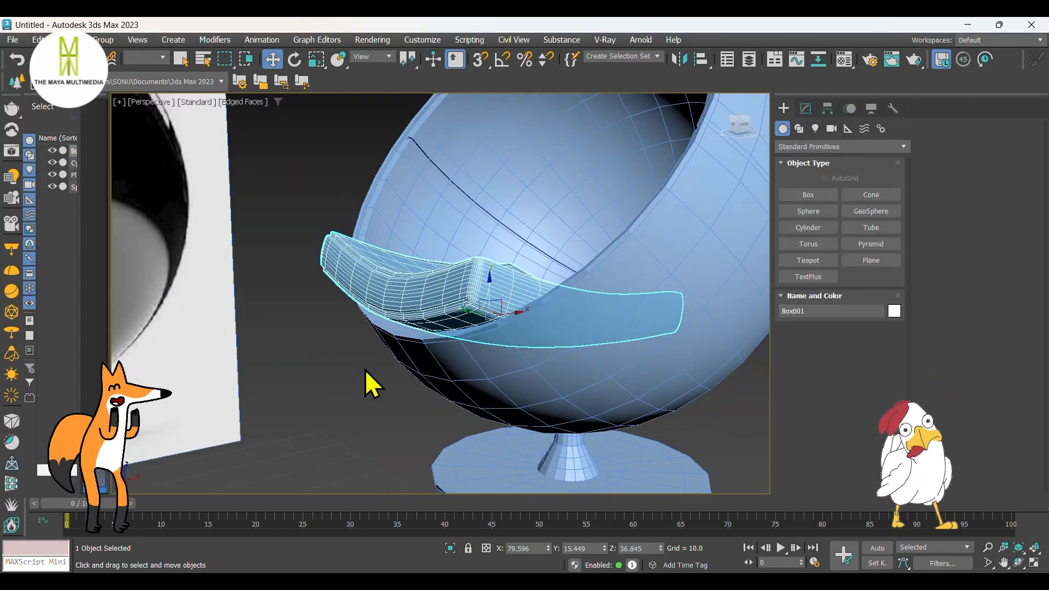
left_click(359, 375)
key("F4")
scroll(361, 374, "up", 6)
middle_click_drag(395, 376, 520, 362, "alt")
scroll(410, 346, "down", 3)
scroll(473, 314, "up", 2)
scroll(472, 314, "down", 3)
Step: Add a TurboSmooth modifier to the sphere shell
left_click(519, 363)
left_click(808, 109)
left_click(804, 144)
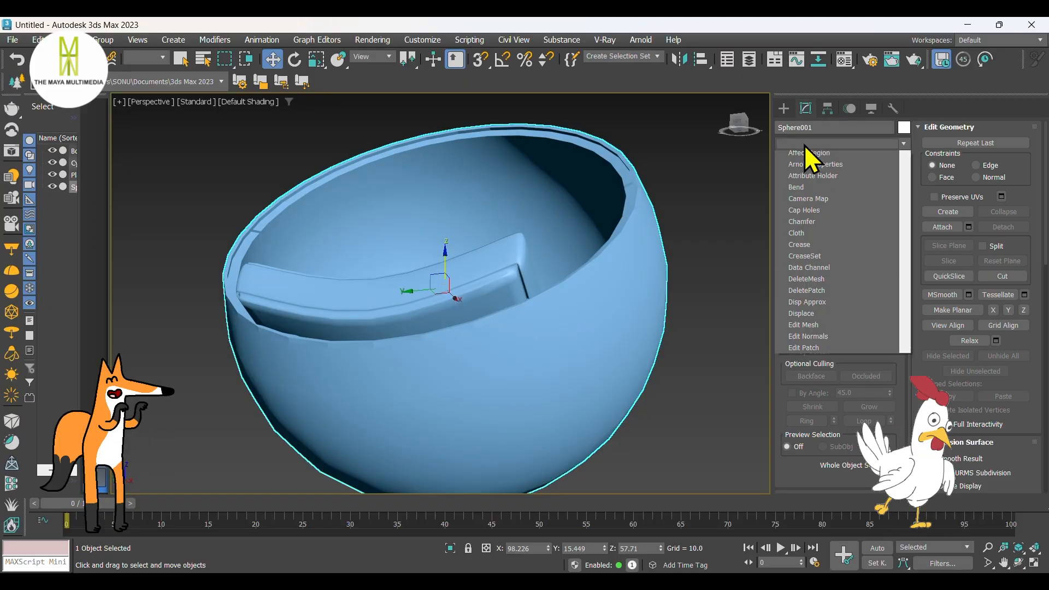
scroll(805, 146, "down", 15)
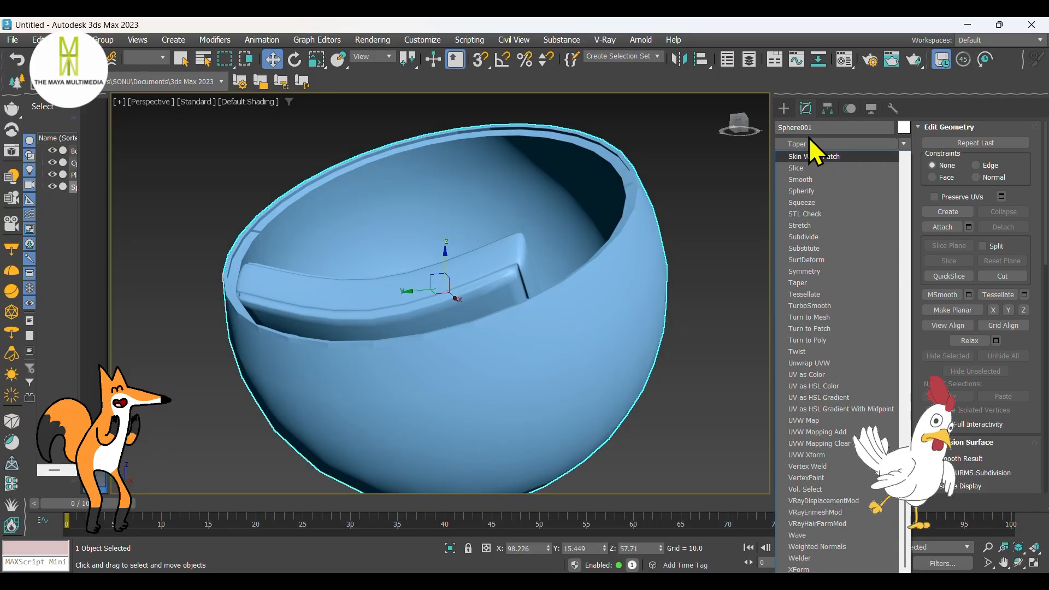
left_click(697, 274)
scroll(642, 257, "down", 3)
middle_click_drag(642, 257, 587, 301, "alt")
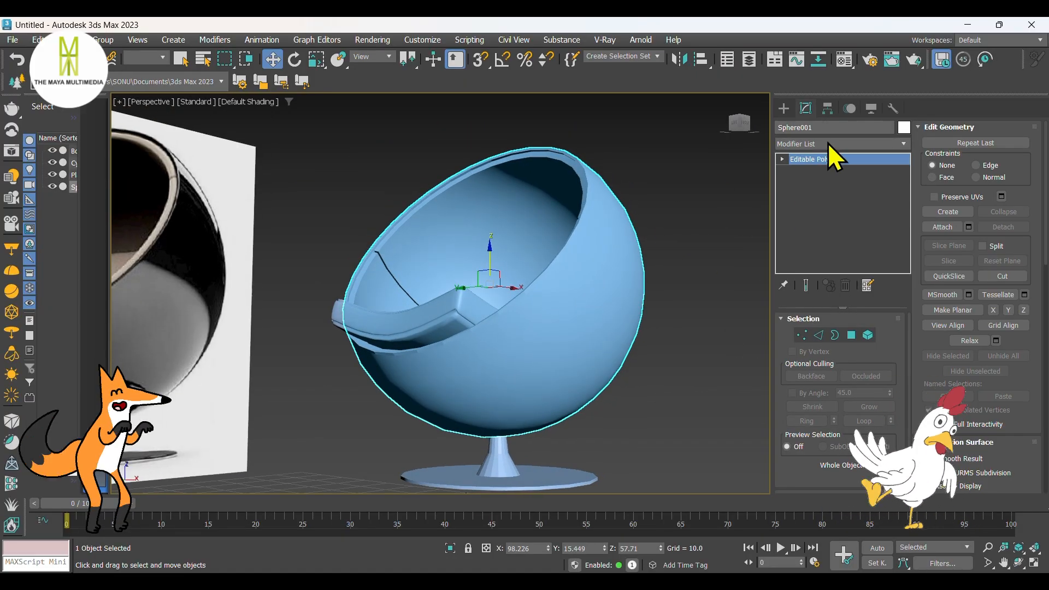
left_click(812, 145)
key("t")
key("u")
left_click(821, 305)
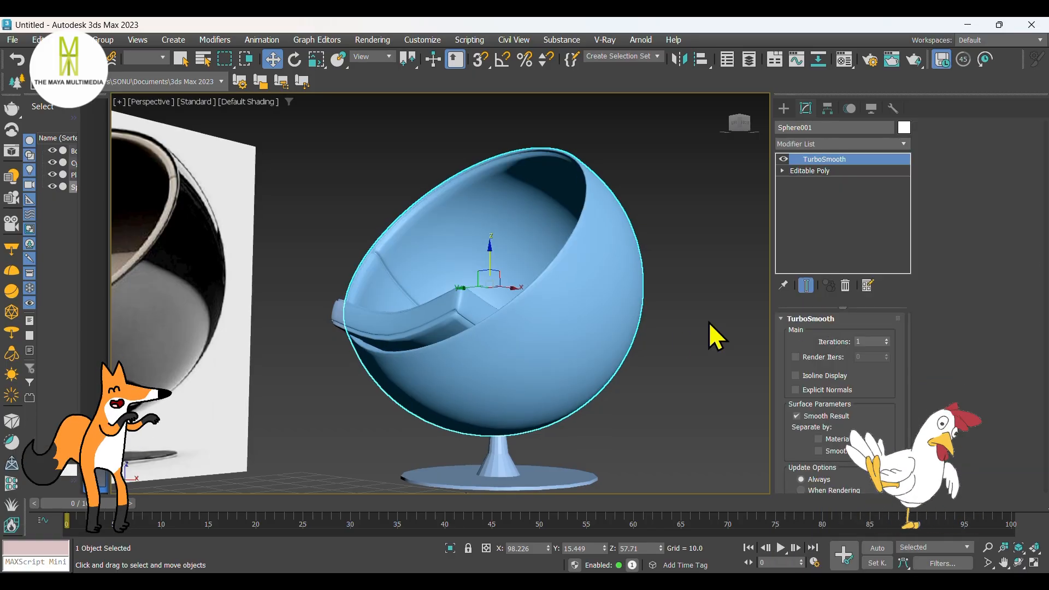
Step: Add a TurboSmooth modifier to the stem and base object
middle_click_drag(709, 323, 709, 275)
left_click(538, 429)
left_click(825, 141)
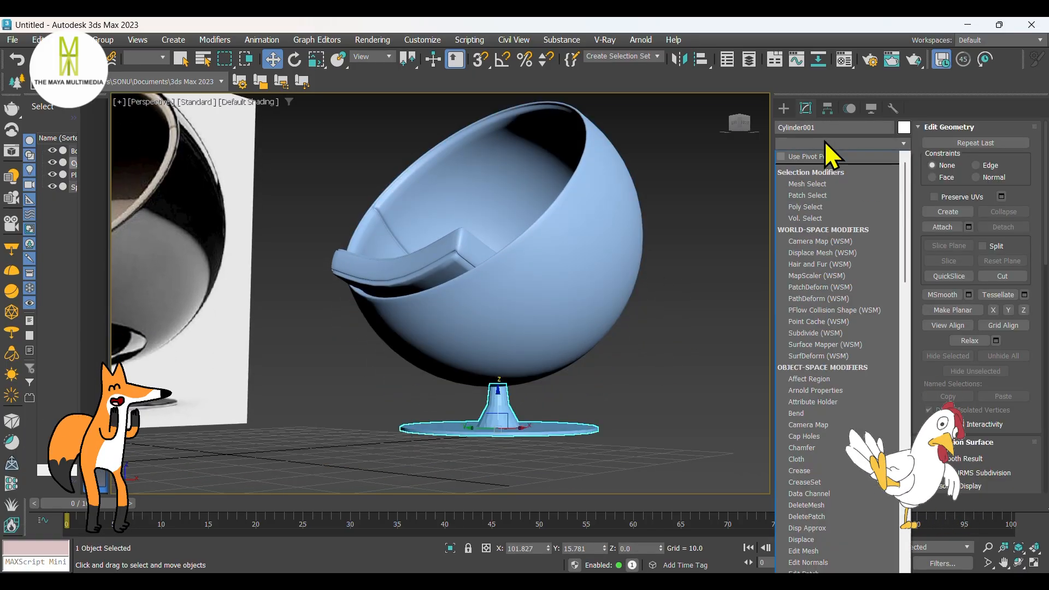
key("t")
left_click(830, 307)
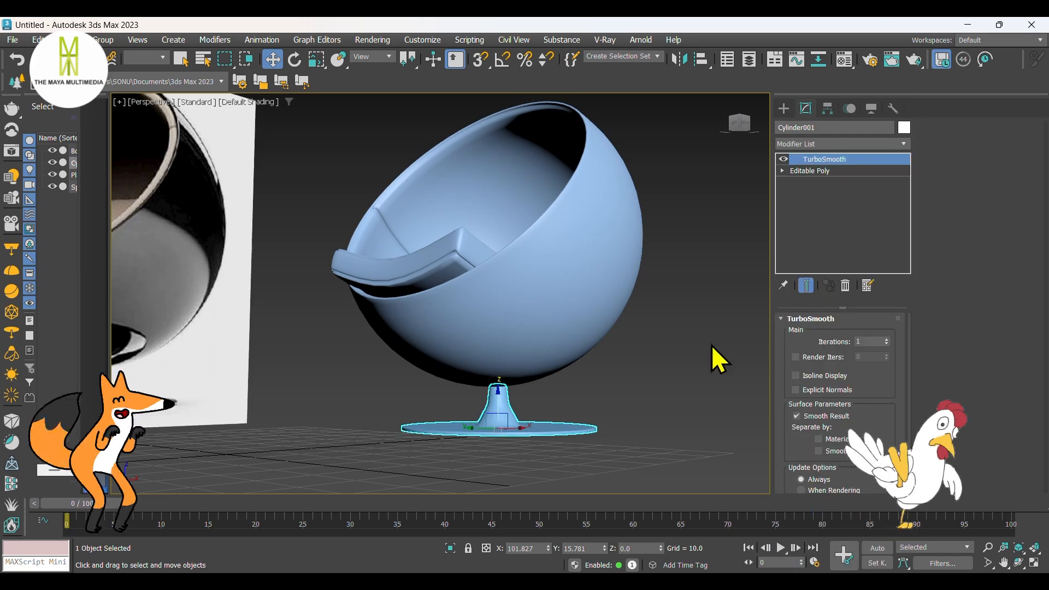
left_click(712, 345)
Step: In the Front view, raise the stem and base by about 0.6 so the stem meets the sphere's underside
middle_click_drag(637, 335, 508, 394, "alt")
left_click(549, 391)
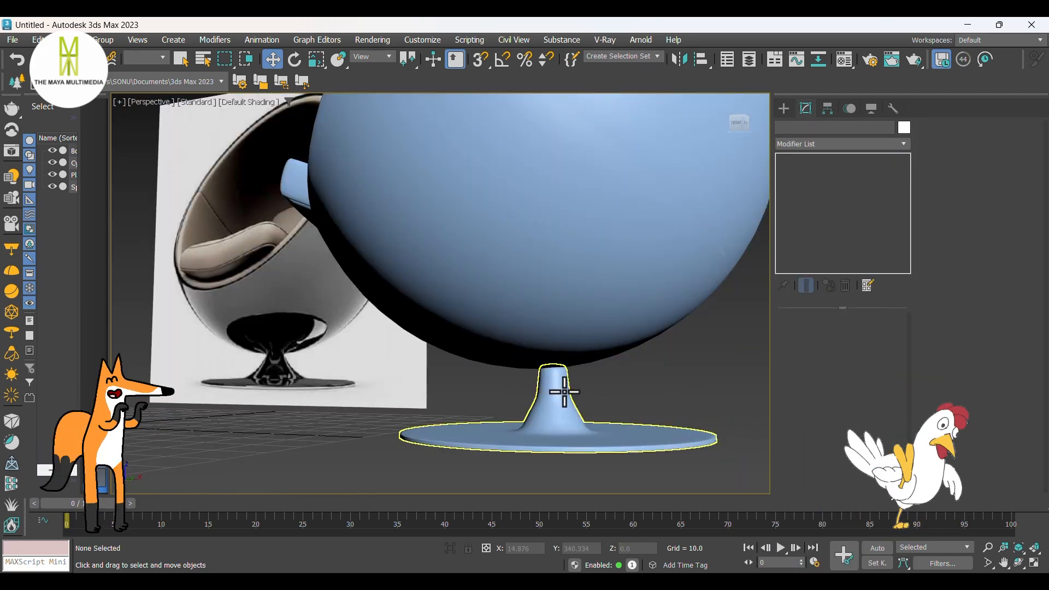
key("f")
middle_click_drag(551, 264, 551, 256)
left_click_drag(481, 379, 482, 376)
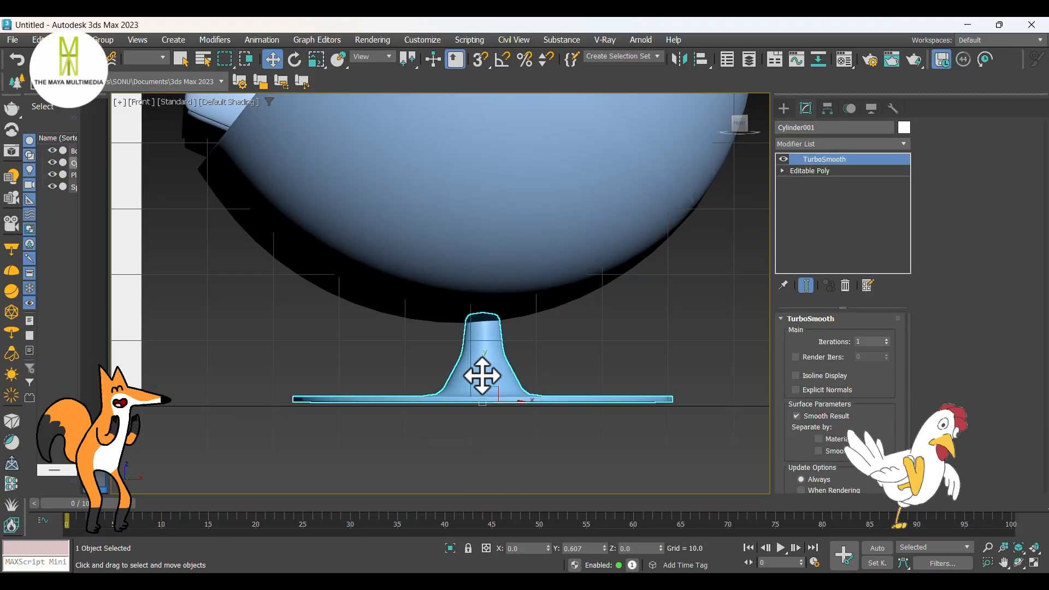
left_click(600, 354)
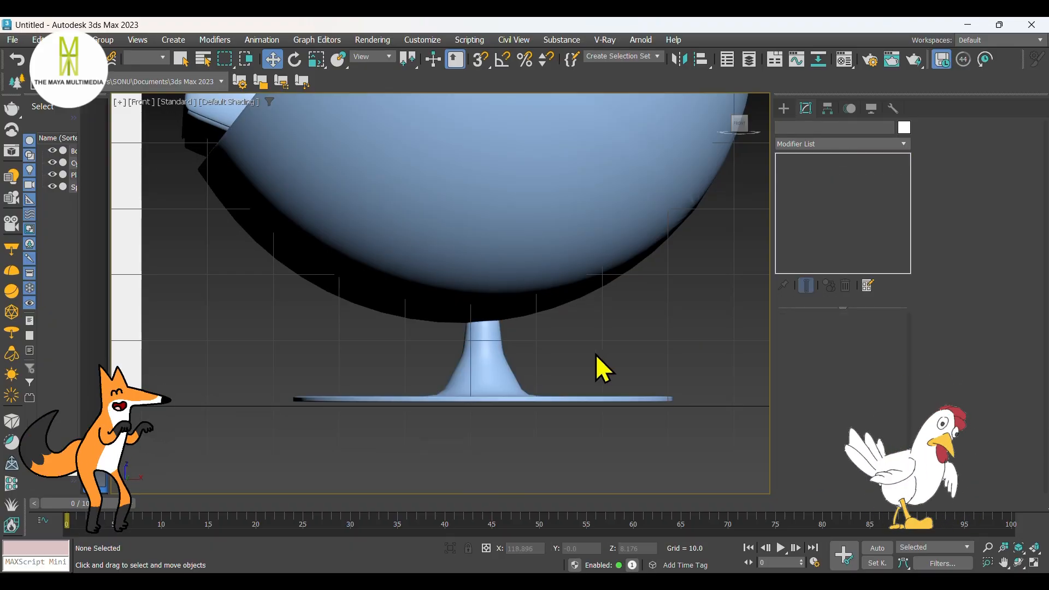
Step: Select the cushion and compare its shape with the Bend off and on against the sphere's rim in the Left view
key("p")
middle_click_drag(595, 353, 536, 323, "alt")
left_click(449, 295)
key("f")
middle_click_drag(450, 296, 510, 319)
key("l")
scroll(510, 318, "up", 2)
left_click_drag(462, 293, 465, 293)
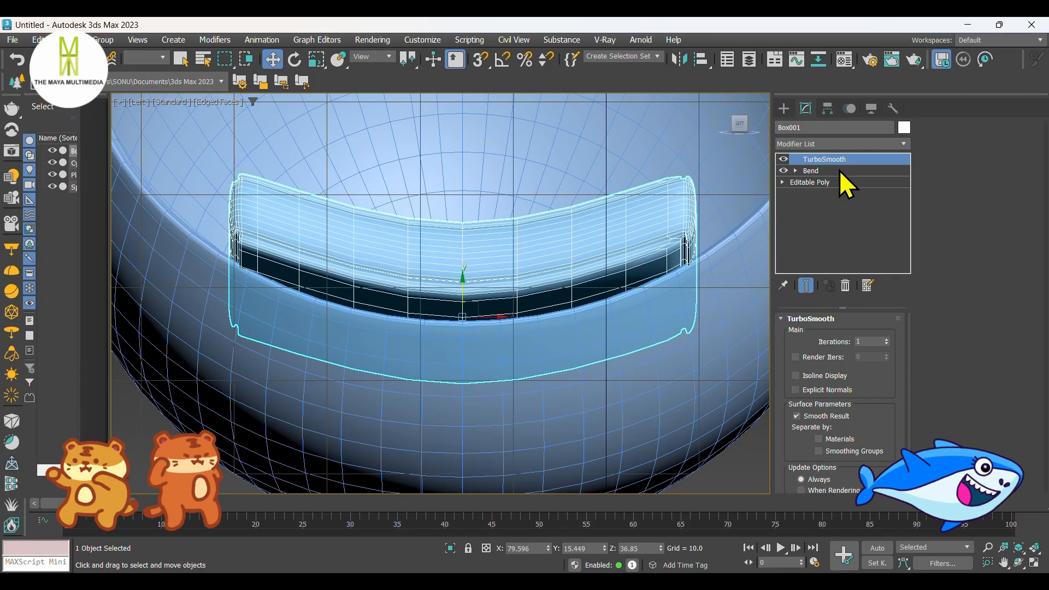
left_click(783, 171)
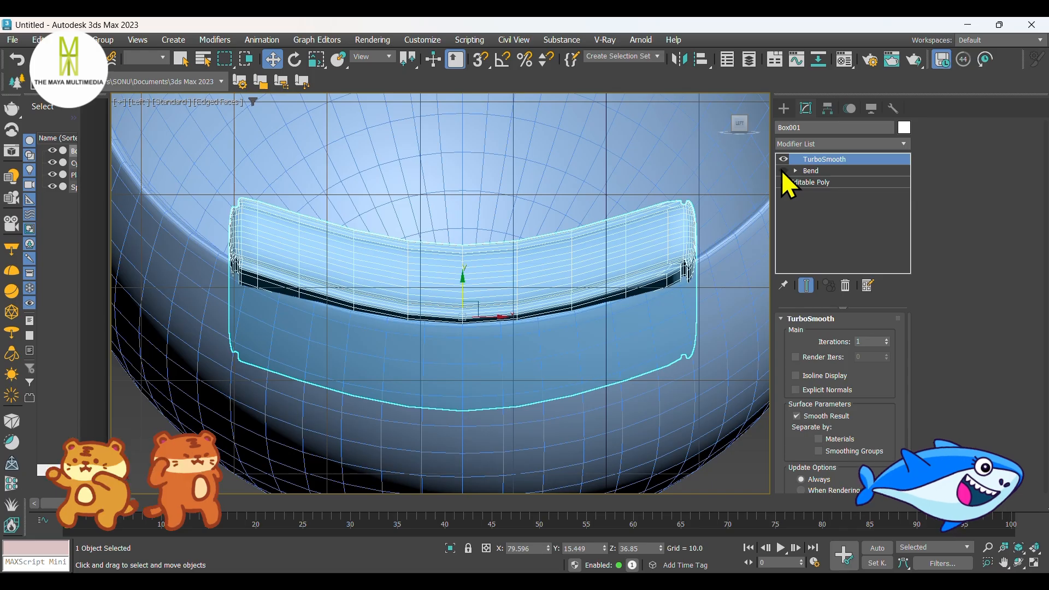
left_click(783, 170)
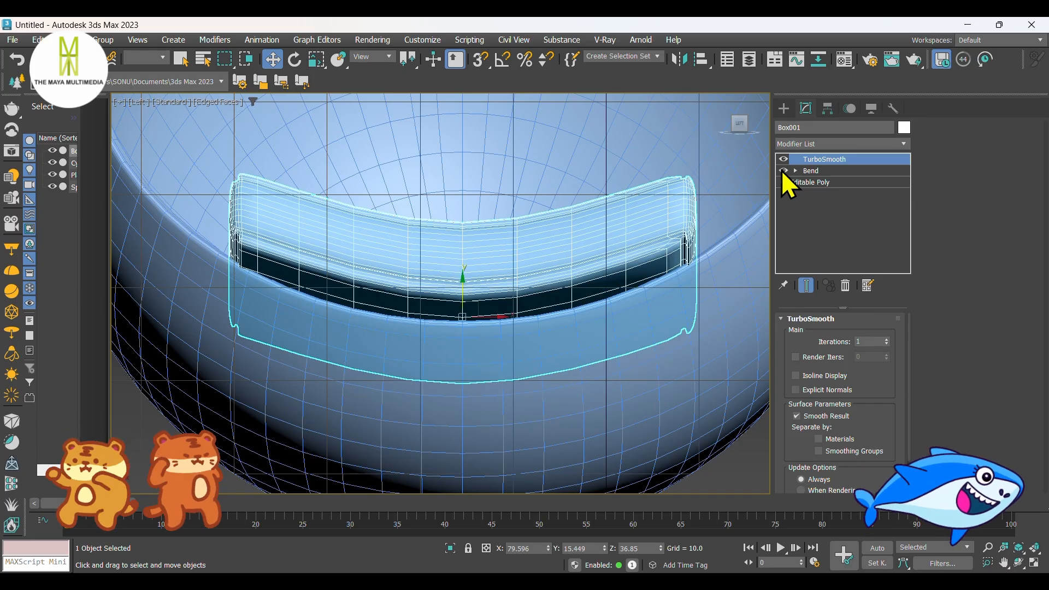
Step: Convert the cushion to Editable Poly and add a new Bend on the X axis with an angle of 2
right_click(574, 234)
left_click(706, 422)
left_click(816, 145)
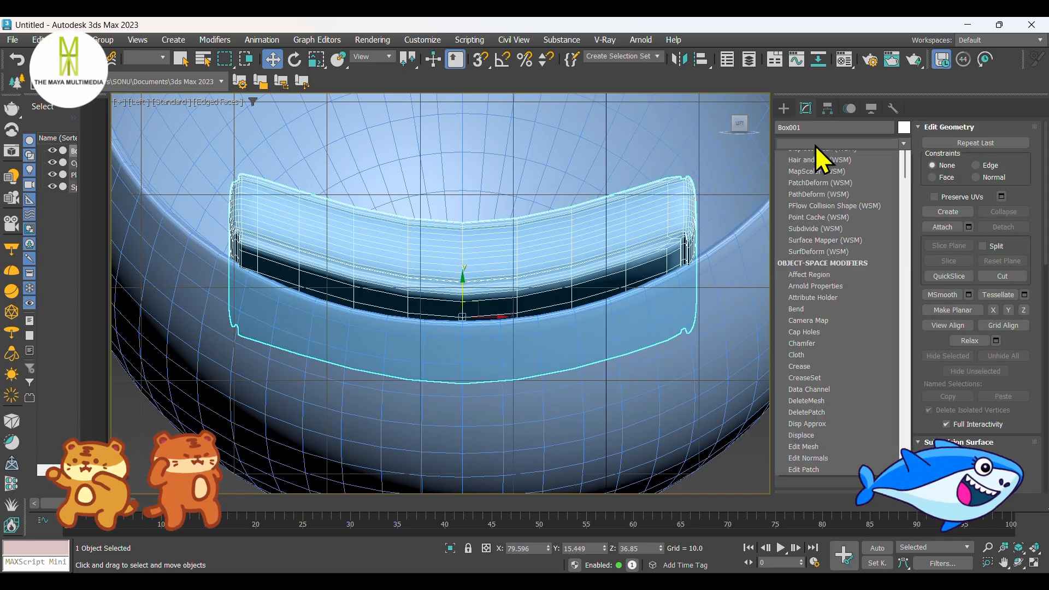
type("b")
left_click(816, 158)
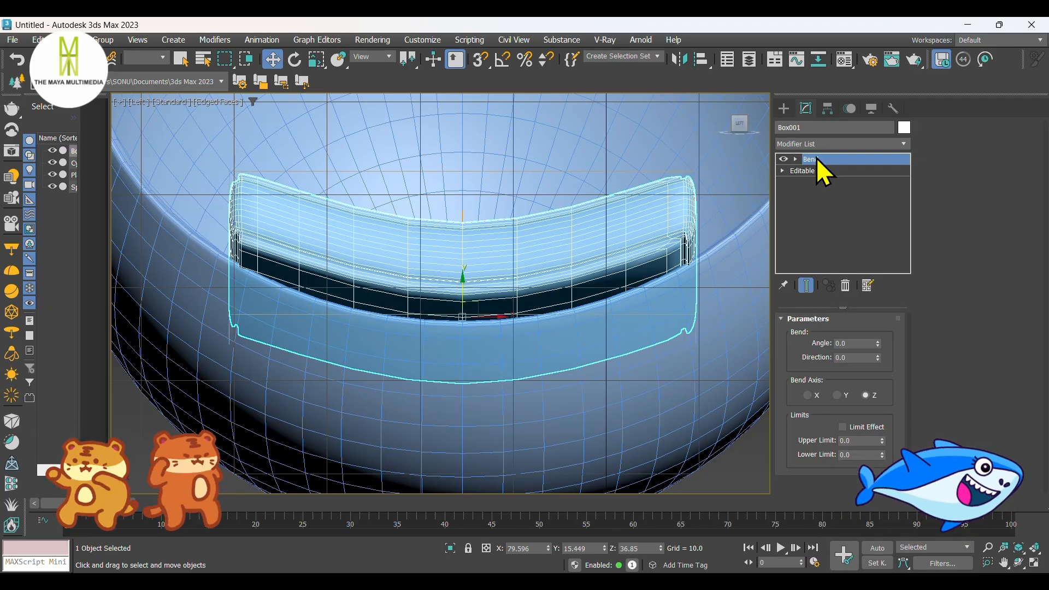
left_click(808, 395)
left_click_drag(878, 343, 878, 340)
Step: Inspect the rebent cushion in perspective without edged faces and compare the chair with the reference image
left_click(784, 110)
key("p")
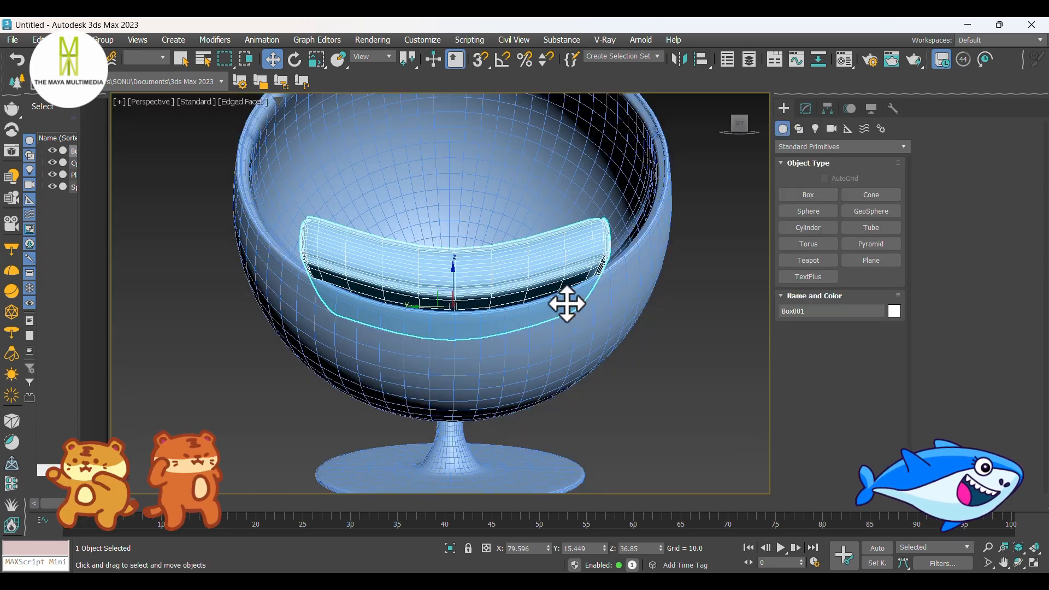
middle_click_drag(517, 304, 432, 278, "alt")
left_click(345, 400)
scroll(447, 351, "down", 3)
middle_click_drag(447, 349, 467, 365, "alt")
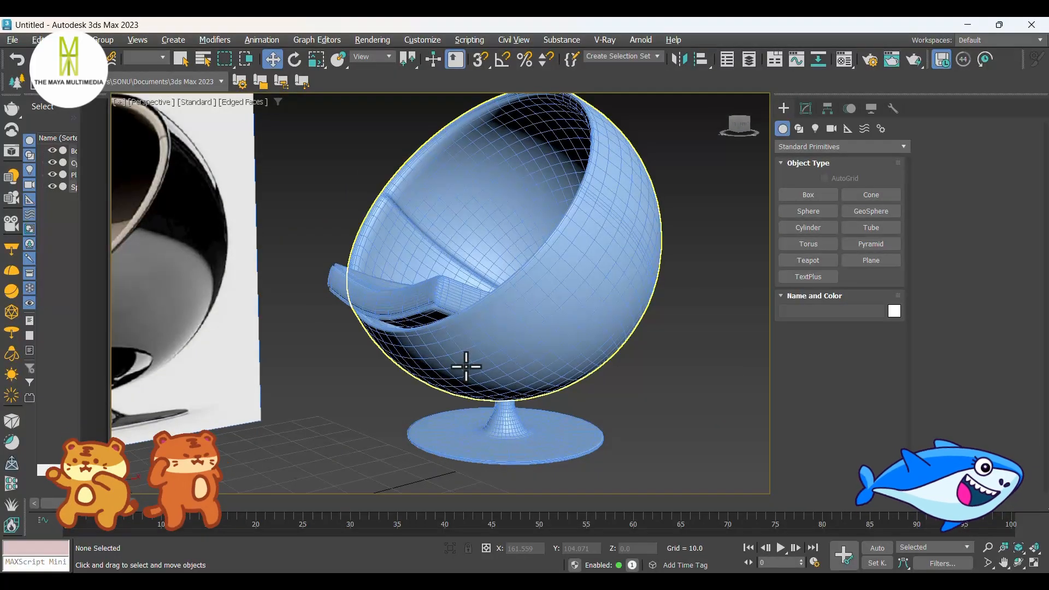
key("F4")
middle_click_drag(356, 366, 479, 355)
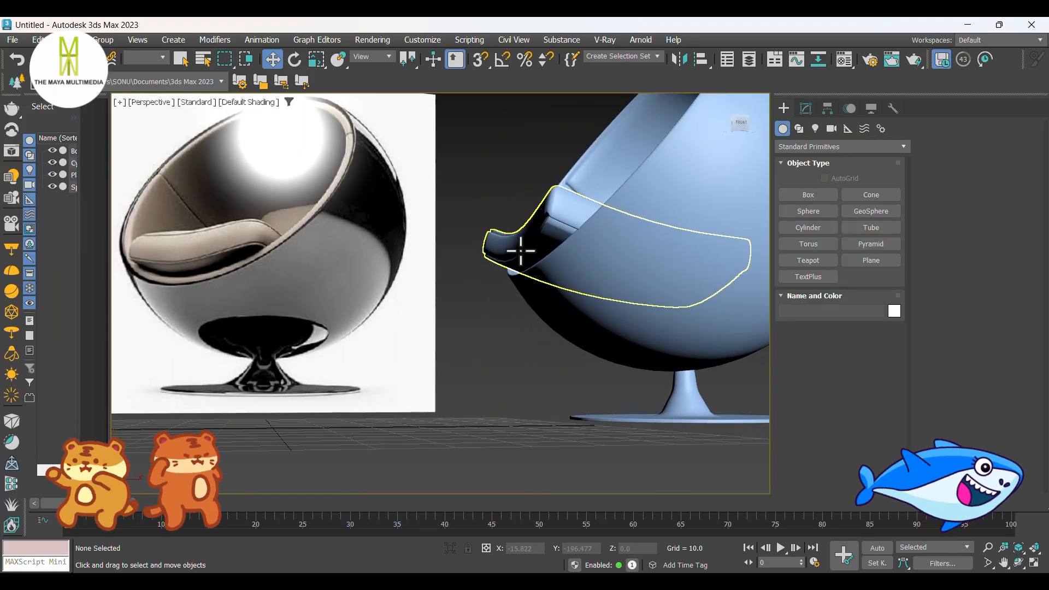
Step: Convert the bent cushion to Editable Poly and add an FFD 4x4x4 modifier to it
left_click(522, 242)
scroll(546, 295, "up", 3)
middle_click_drag(591, 293, 541, 327, "alt")
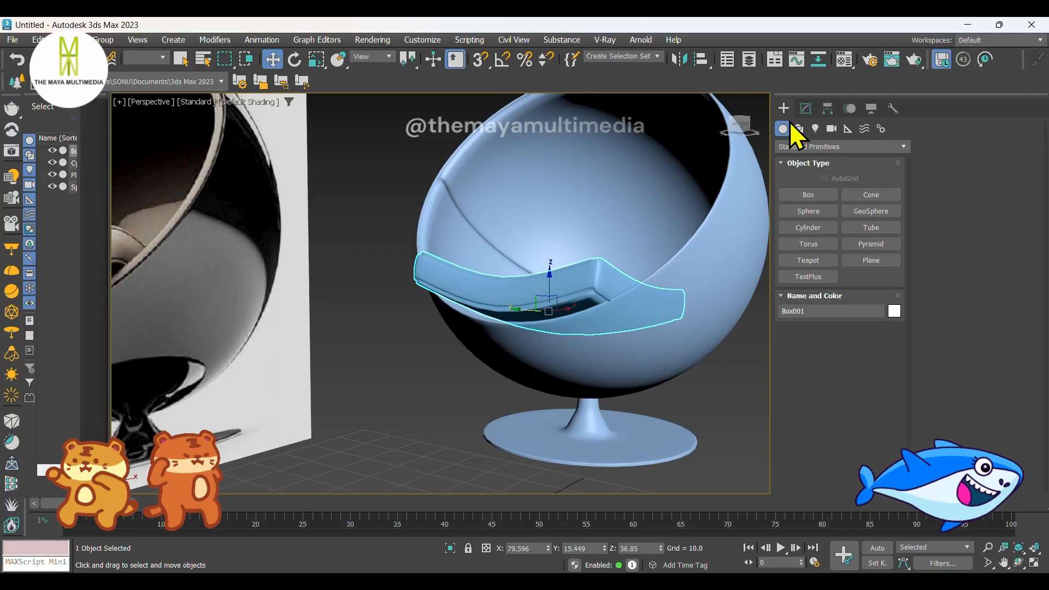
left_click(805, 109)
left_click(826, 145)
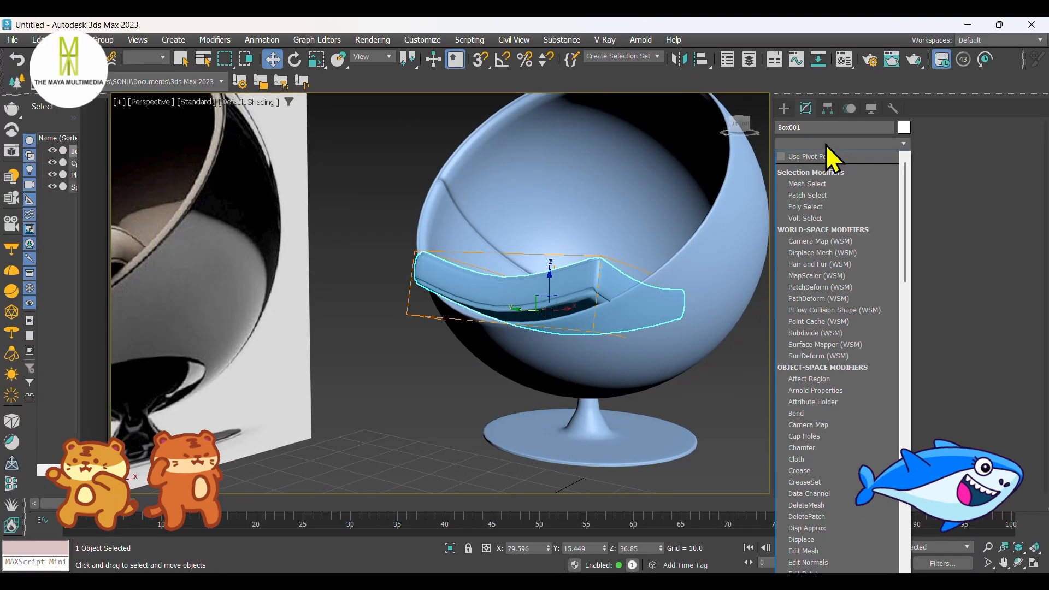
right_click(544, 289)
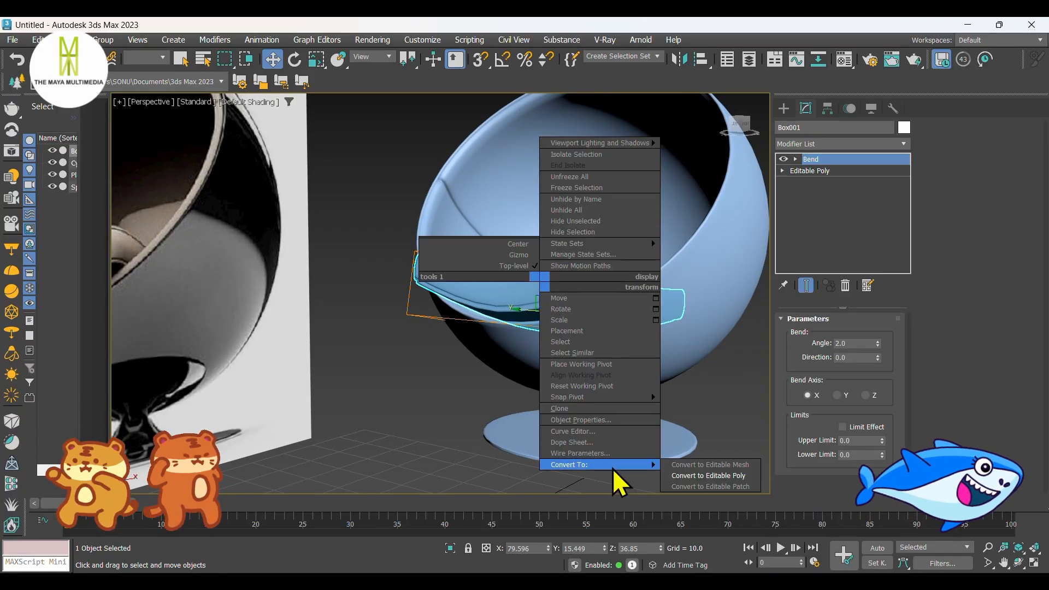
left_click(691, 474)
left_click(805, 144)
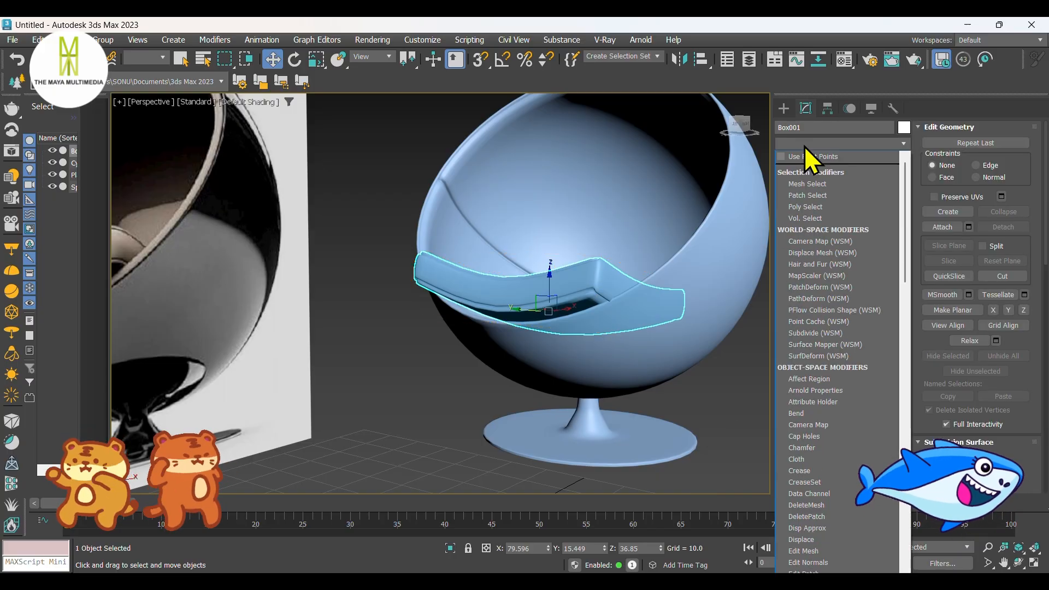
scroll(804, 146, "down", 10)
left_click(808, 174)
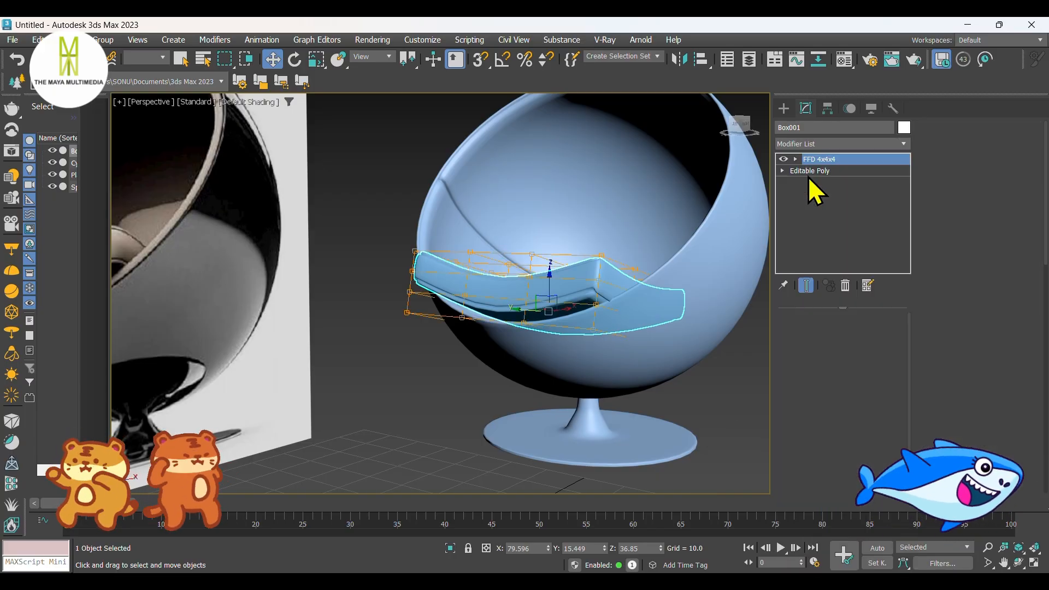
Step: Select the inner control points on the top of the cushion's FFD lattice and raise them to Z about 52.7
scroll(566, 335, "up", 5)
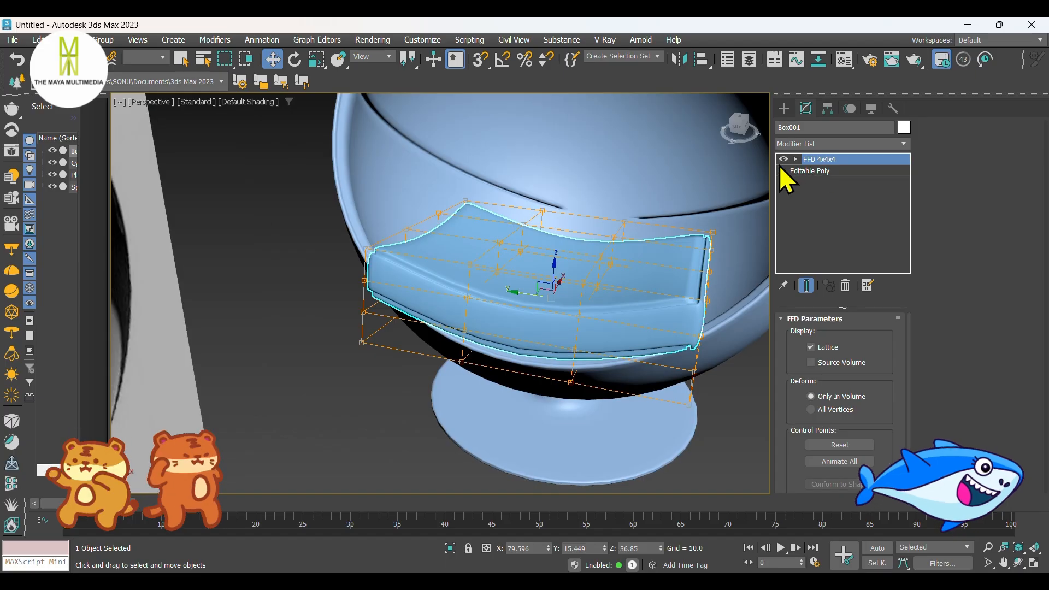
left_click(829, 171)
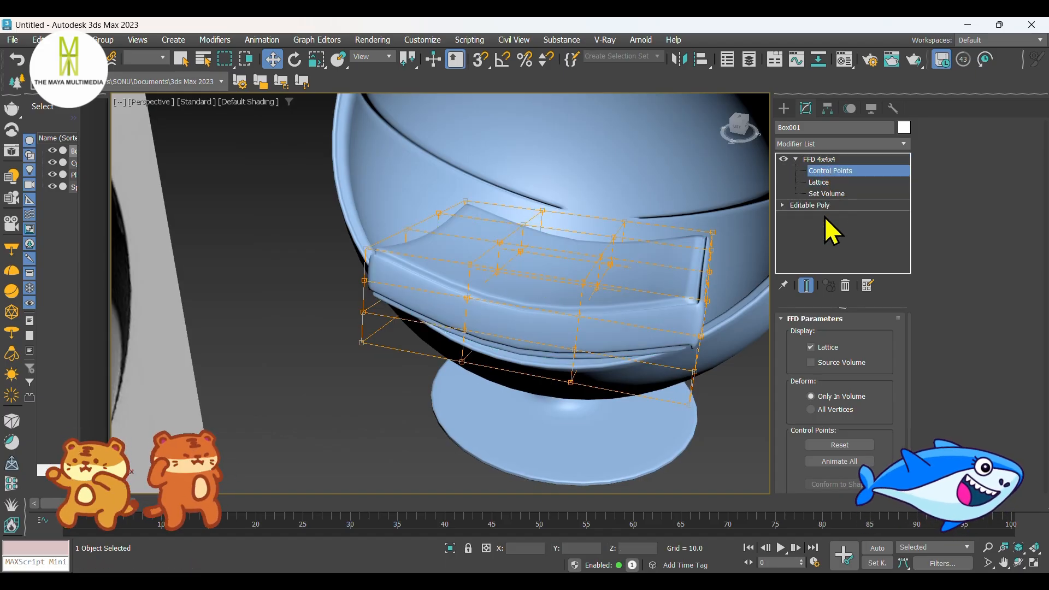
left_click(577, 350)
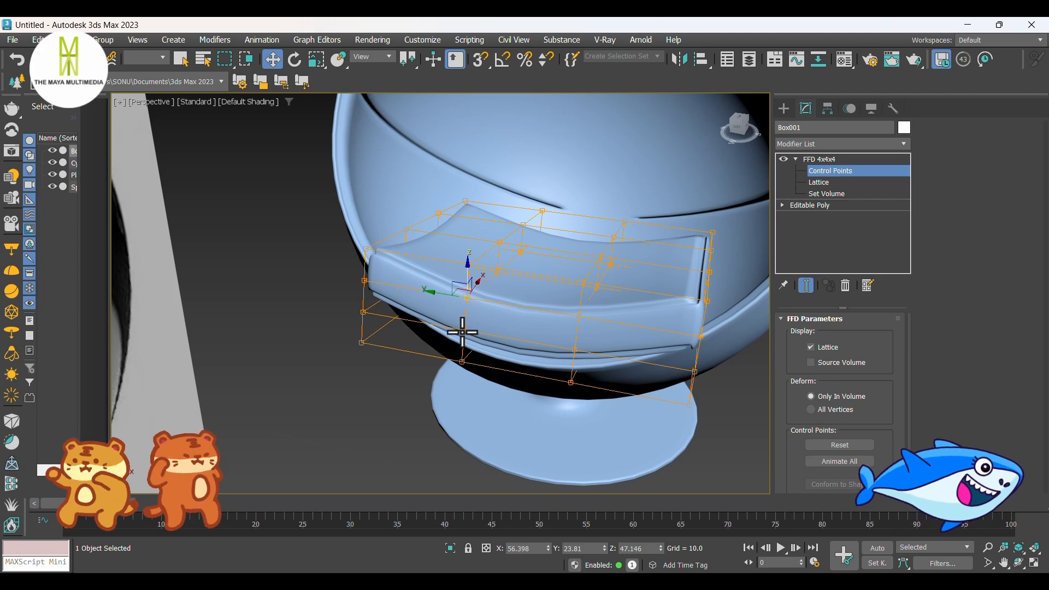
middle_click_drag(577, 314, 545, 347, "alt")
left_click_drag(551, 317, 533, 320)
mouse_move(533, 321)
middle_mouse_down("alt")
mouse_move(569, 370)
mouse_move(601, 323)
mouse_move(581, 342)
mouse_move(581, 365)
mouse_move(520, 340)
mouse_move(540, 338)
middle_mouse_up("alt")
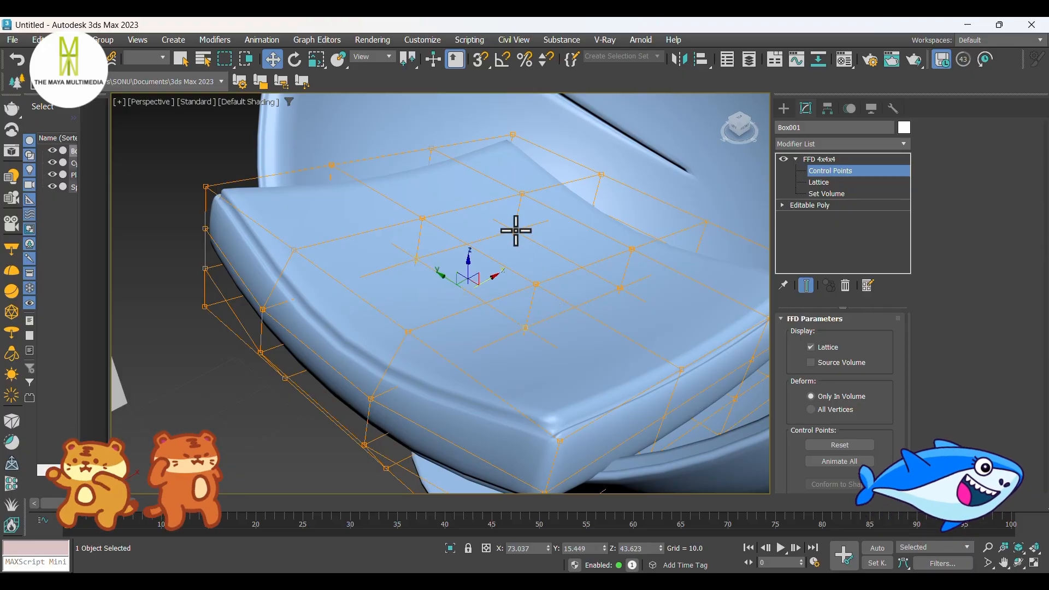
left_click_drag(520, 246, 520, 242)
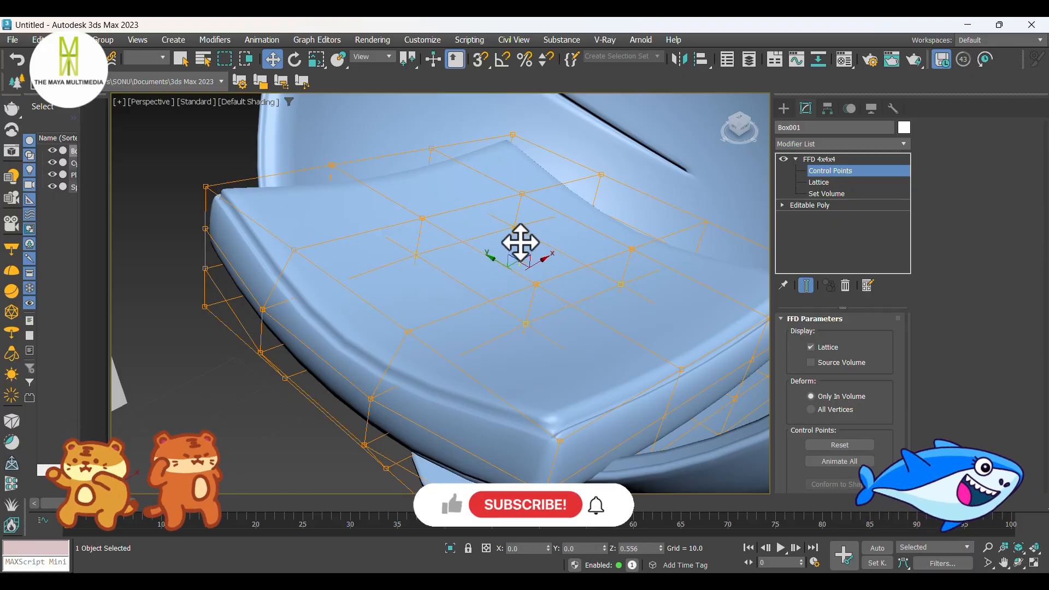
scroll(556, 277, "down", 8)
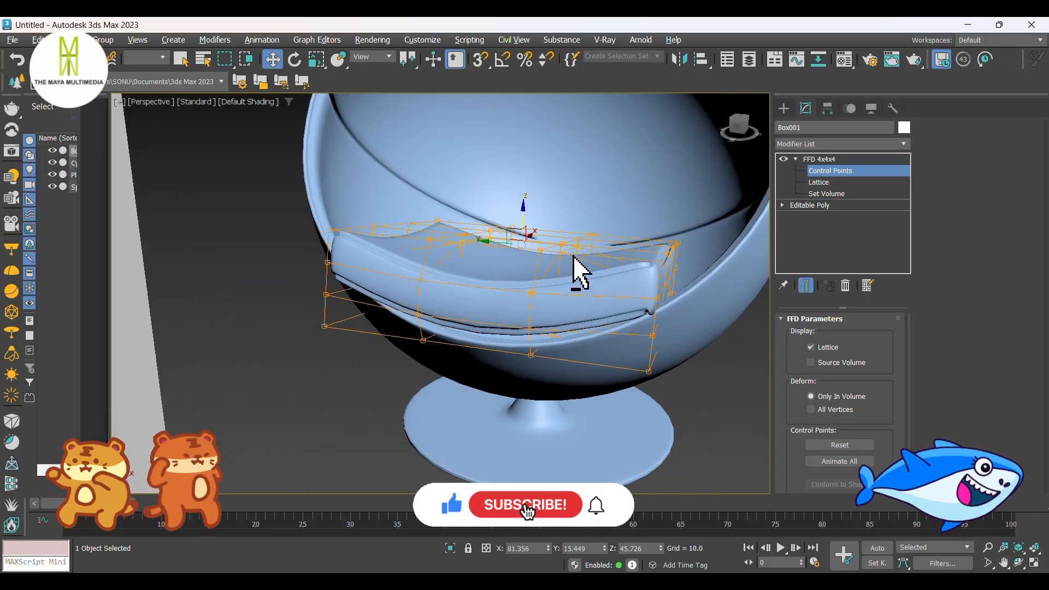
left_click_drag(524, 221, 536, 180)
Step: Isolate the cushion to expose the control points on its underside
middle_click_drag(558, 287, 561, 242, "alt")
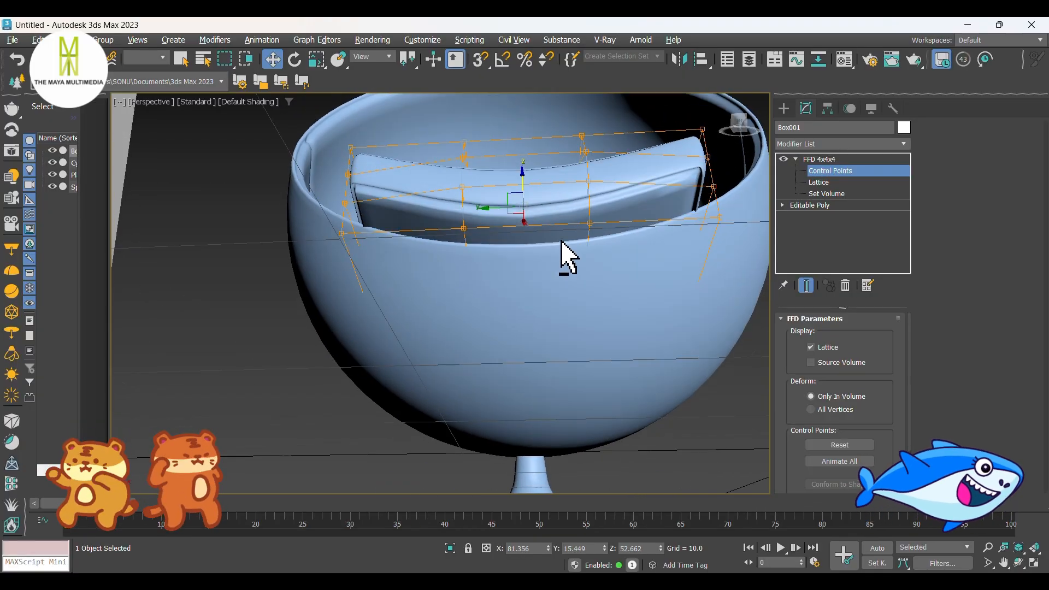
left_click(450, 548)
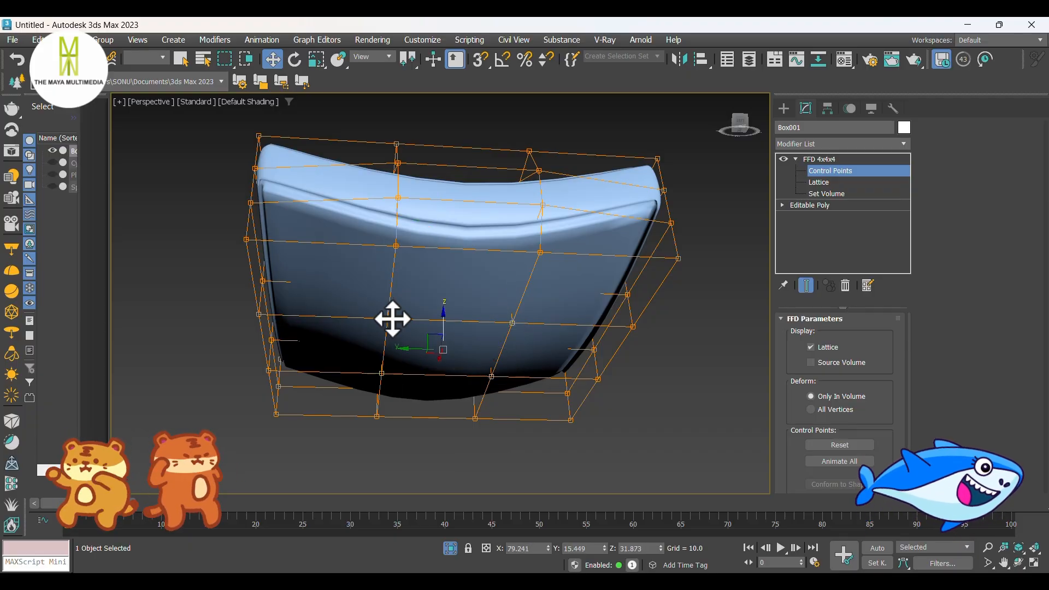
Step: Pull the middle control points on one long side of the cushion's FFD lattice outward to Y about 41.8
middle_click_drag(445, 335, 525, 328, "alt")
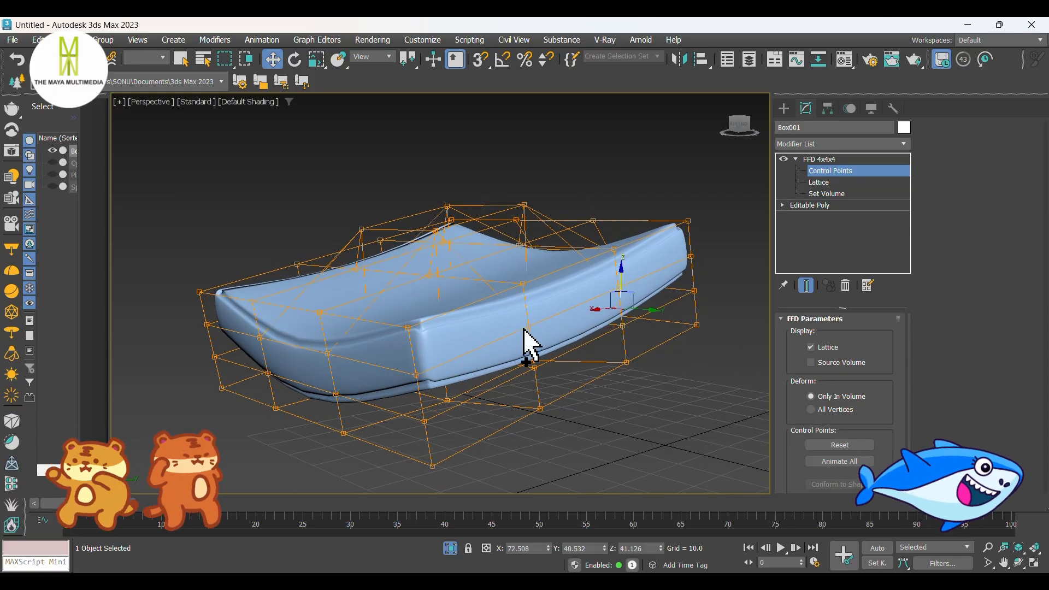
scroll(535, 381, "up", 5)
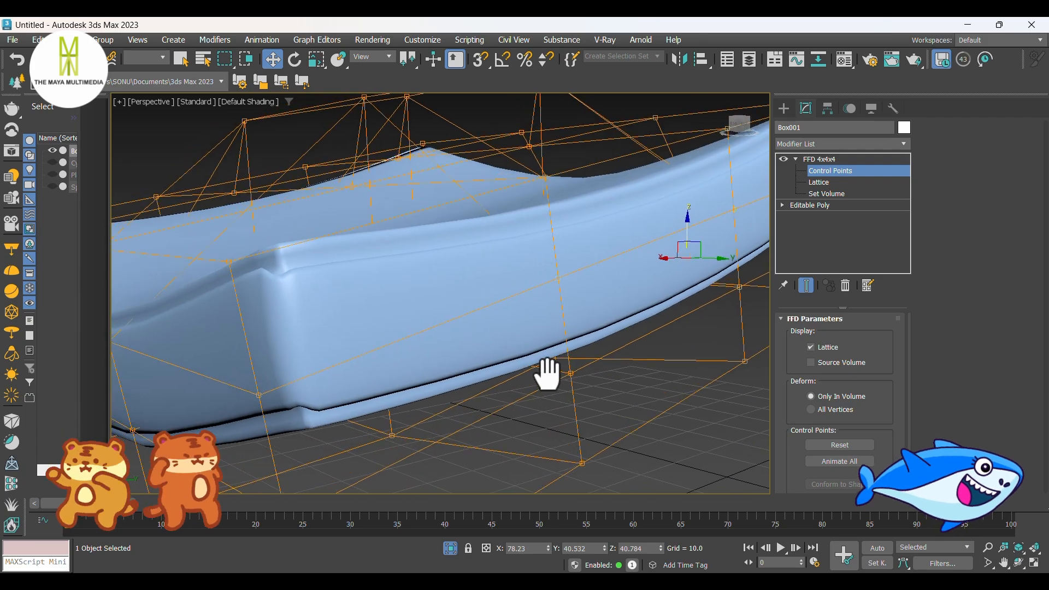
scroll(587, 377, "down", 3)
middle_click_drag(533, 367, 619, 367, "alt")
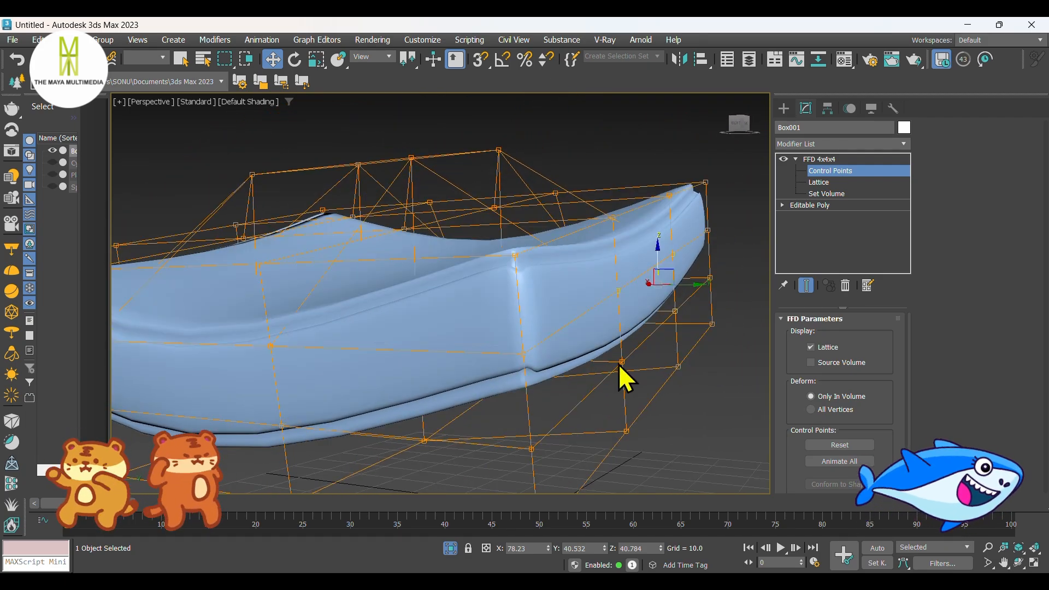
left_click_drag(677, 301, 692, 304)
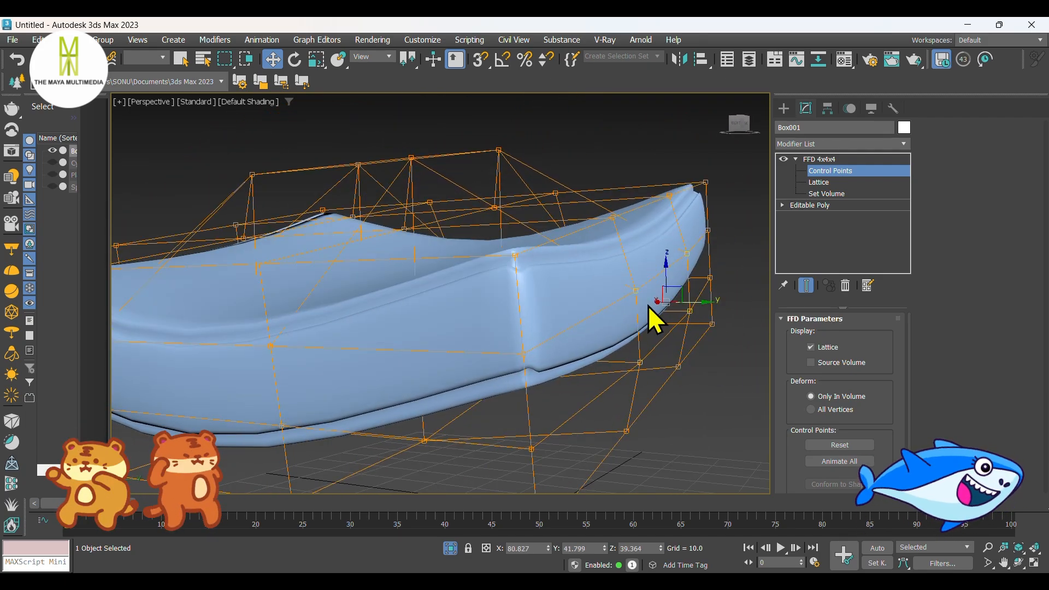
Step: Pull the middle control points on the cushion's rear end outward about 1.4 units along X
scroll(648, 306, "down", 3)
middle_click_drag(628, 322, 587, 371, "alt")
middle_click_drag(587, 371, 549, 330)
middle_click_drag(549, 331, 604, 355, "alt")
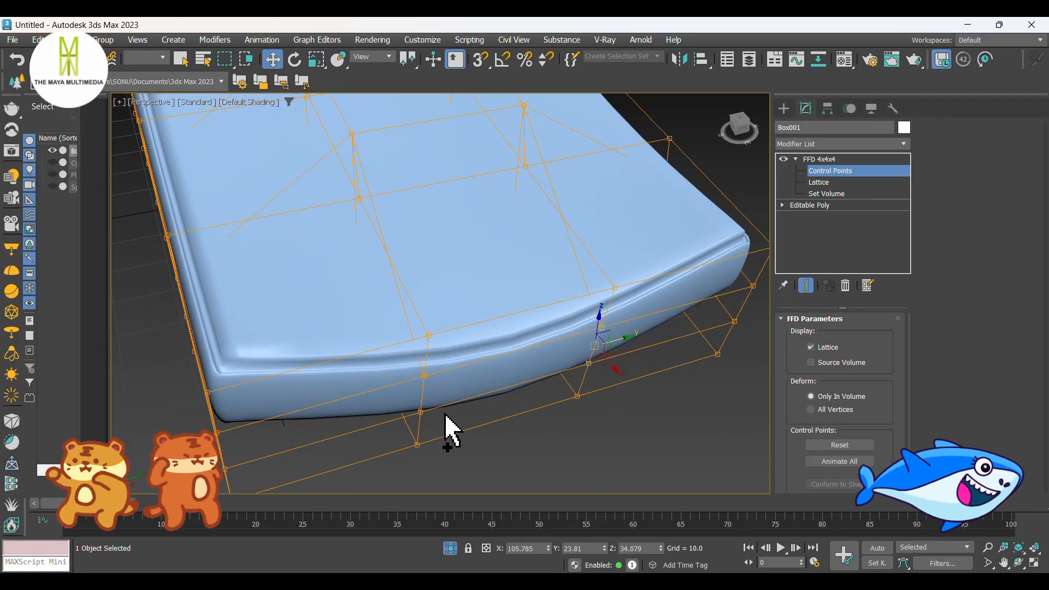
left_click_drag(527, 386, 534, 397)
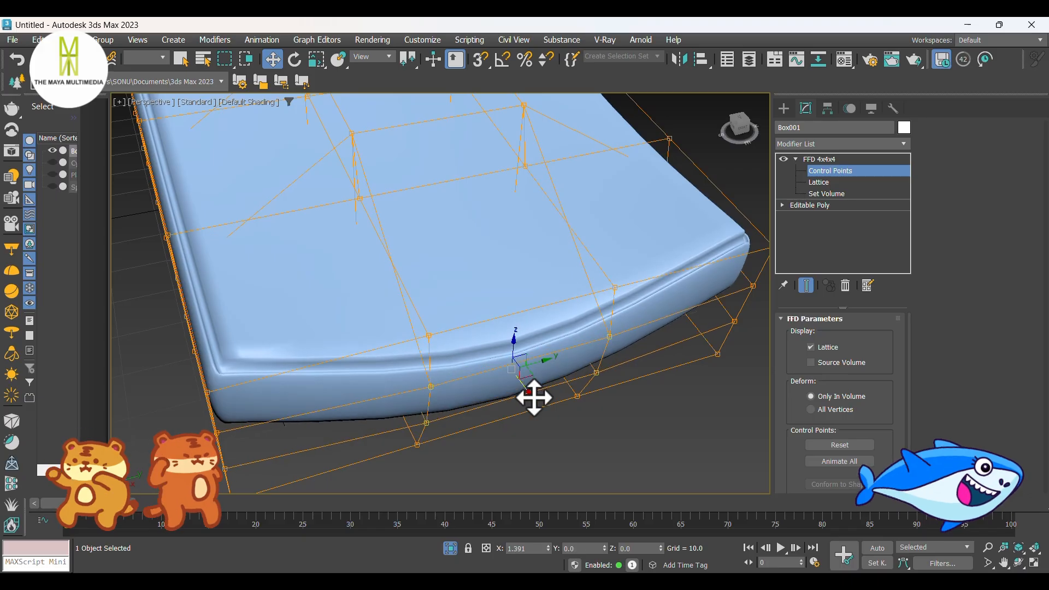
Step: Pull the middle control points on the opposite long side outward to Y about -10.4 and finish lattice editing
middle_click_drag(314, 346, 405, 386, "alt")
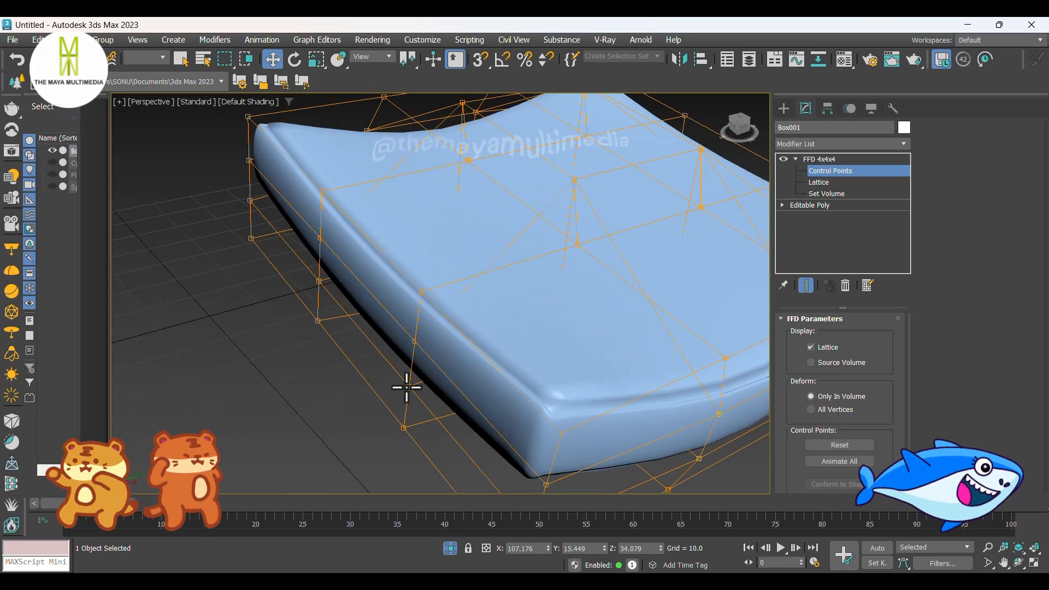
left_click_drag(415, 350, 412, 340)
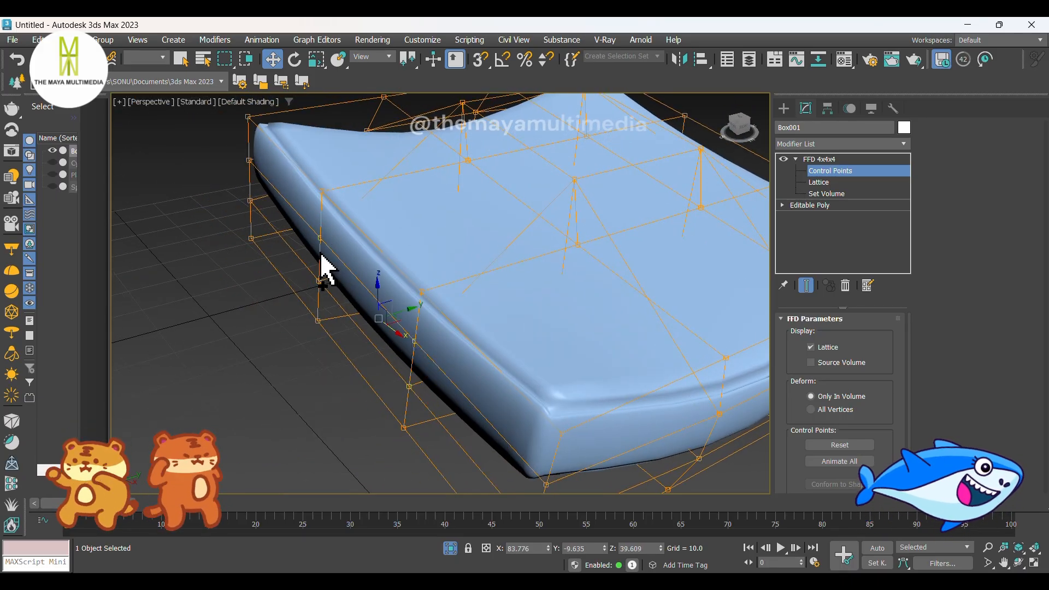
left_click_drag(317, 280, 379, 304)
scroll(379, 303, "down", 5)
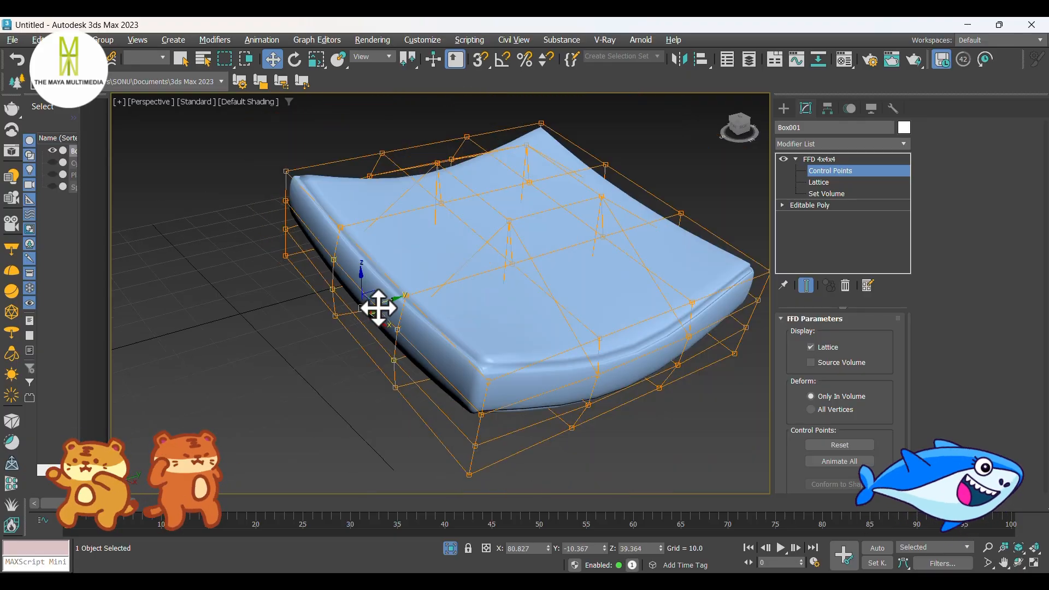
middle_click_drag(377, 304, 486, 350, "alt")
left_click(784, 109)
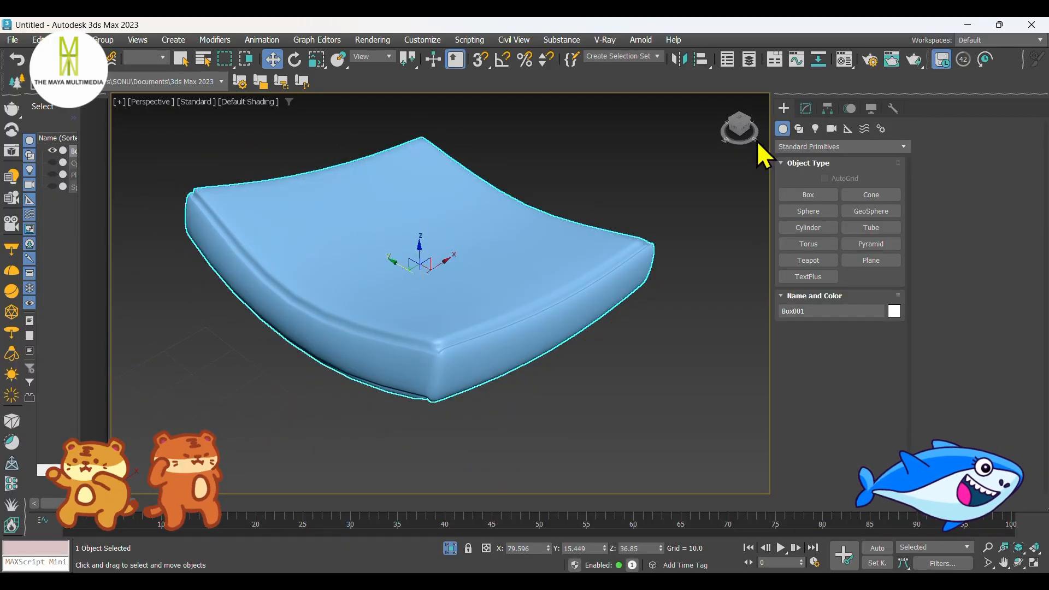
Step: End the isolation and shift the cushion deeper into the sphere to X about 80.9
left_click(456, 549)
left_click(321, 460)
middle_click_drag(373, 431, 314, 385, "alt")
left_click(306, 378)
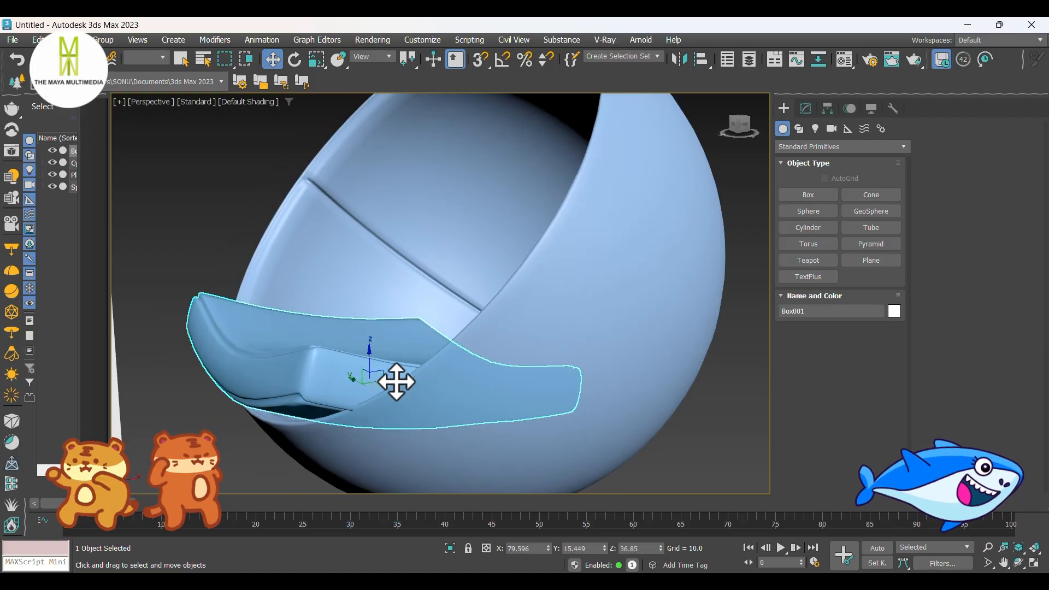
left_click_drag(397, 382, 402, 382)
scroll(445, 379, "down", 2)
middle_click_drag(444, 379, 416, 370, "alt")
left_click(280, 304)
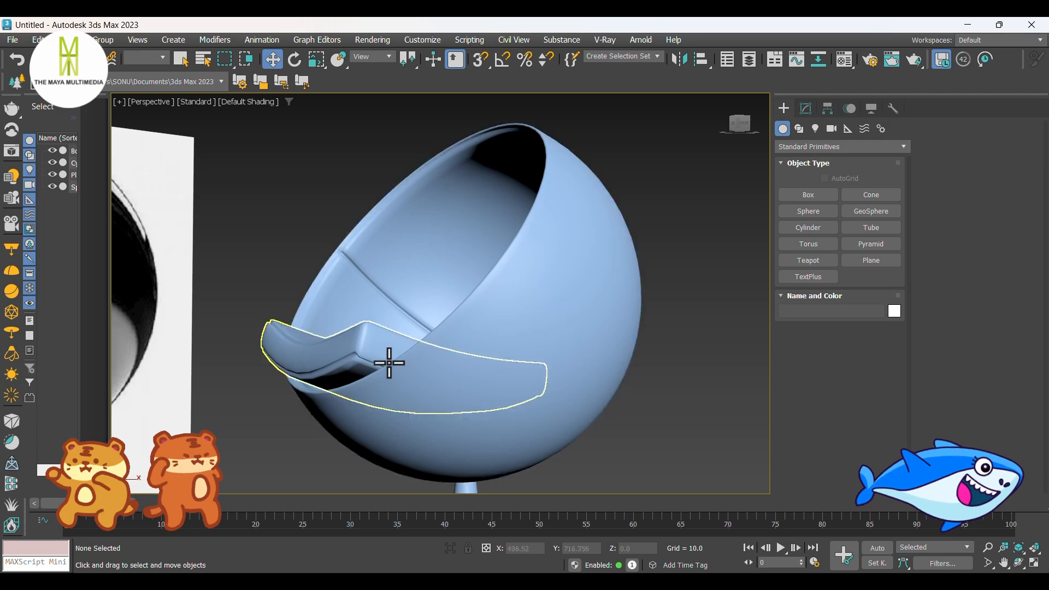
Step: Lower the cushion inside the sphere to Z about 36.3
scroll(294, 403, "up", 4)
middle_click_drag(293, 404, 320, 418, "alt")
left_click(473, 318)
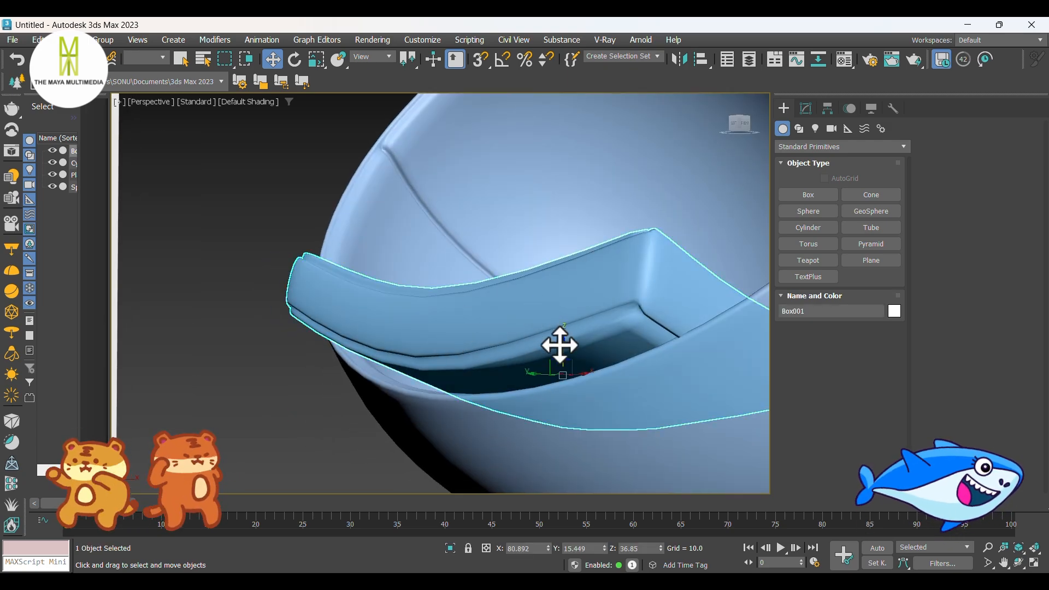
left_click_drag(560, 345, 559, 349)
middle_click_drag(560, 349, 548, 374)
scroll(513, 334, "down", 2)
Step: Edit the cushion's Editable Poly vertices in the Left view with edged faces, slightly lowering the symmetric column pair near its ends
key("l")
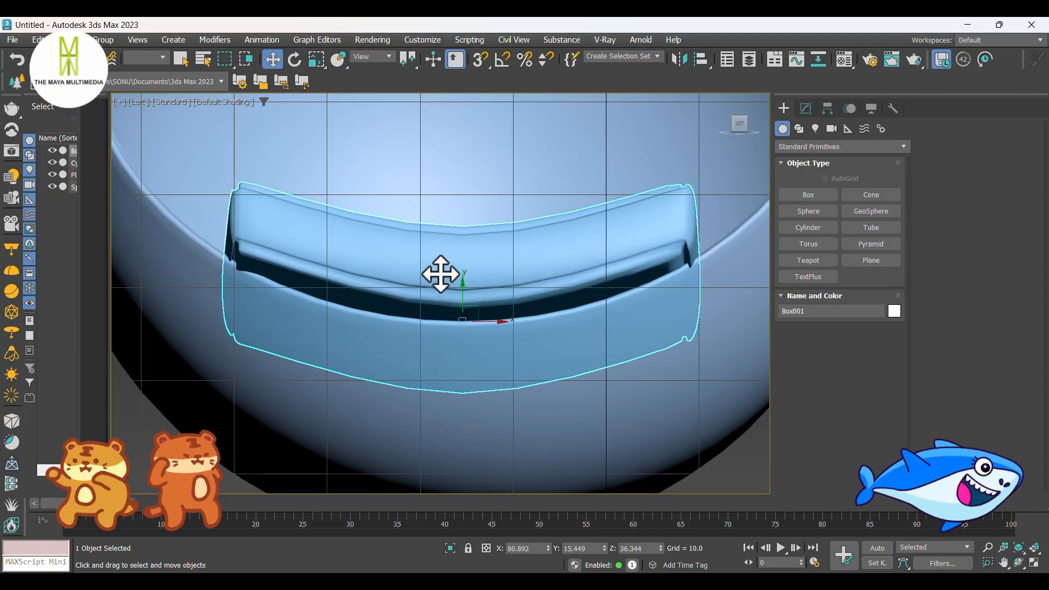
key("F4")
middle_click_drag(454, 294, 417, 281)
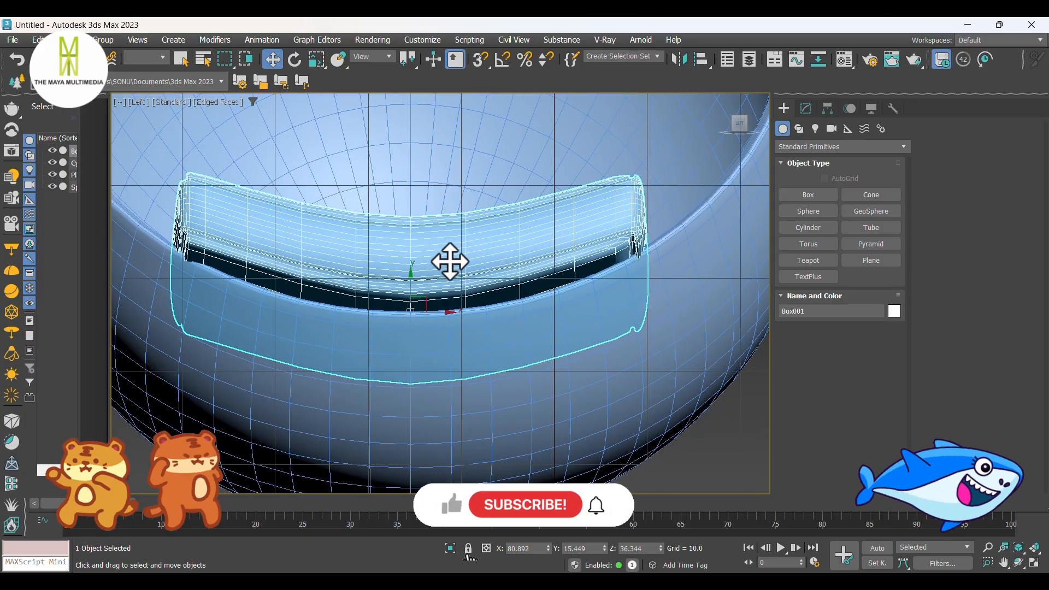
key("1")
left_click(820, 205)
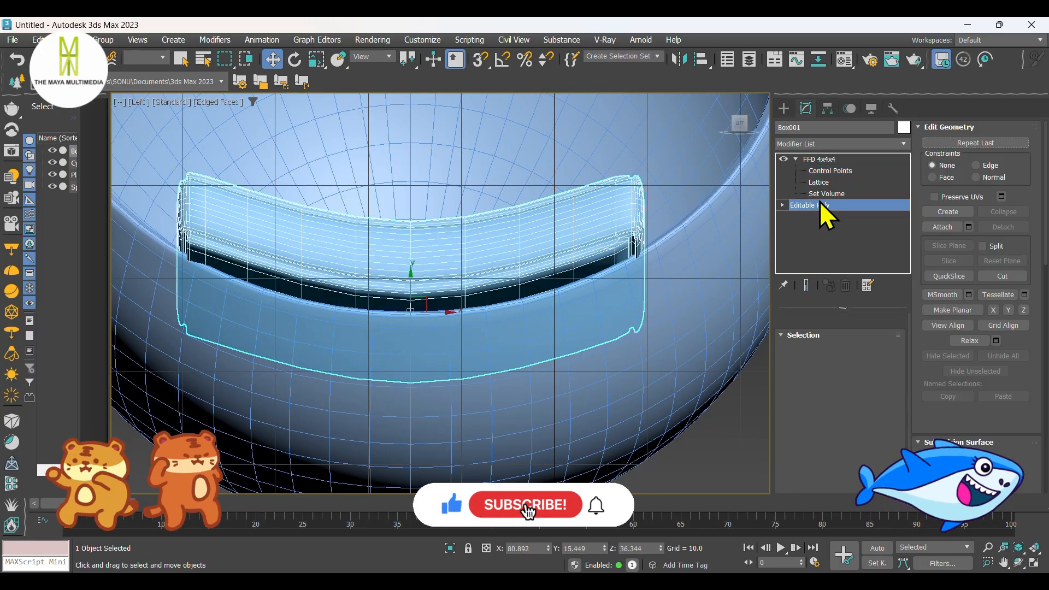
left_click(802, 335)
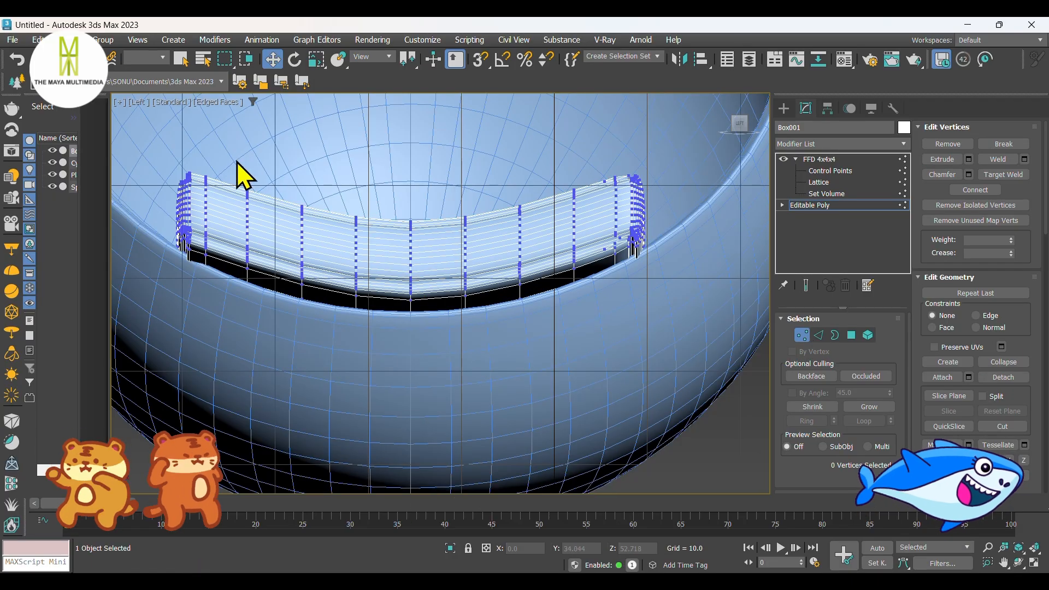
left_click_drag(267, 333, 268, 337)
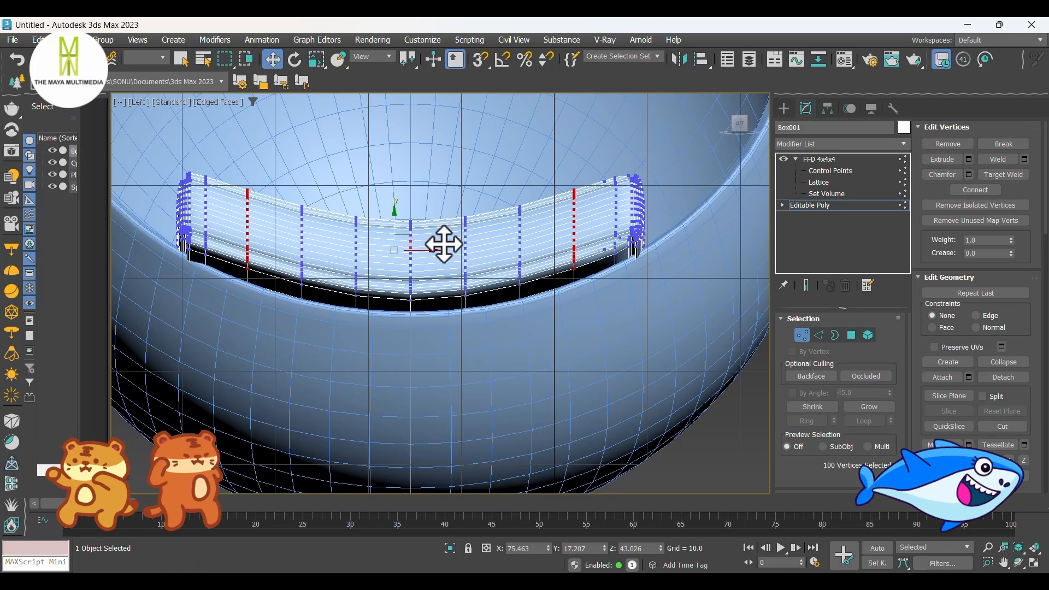
left_click_drag(396, 226, 395, 232)
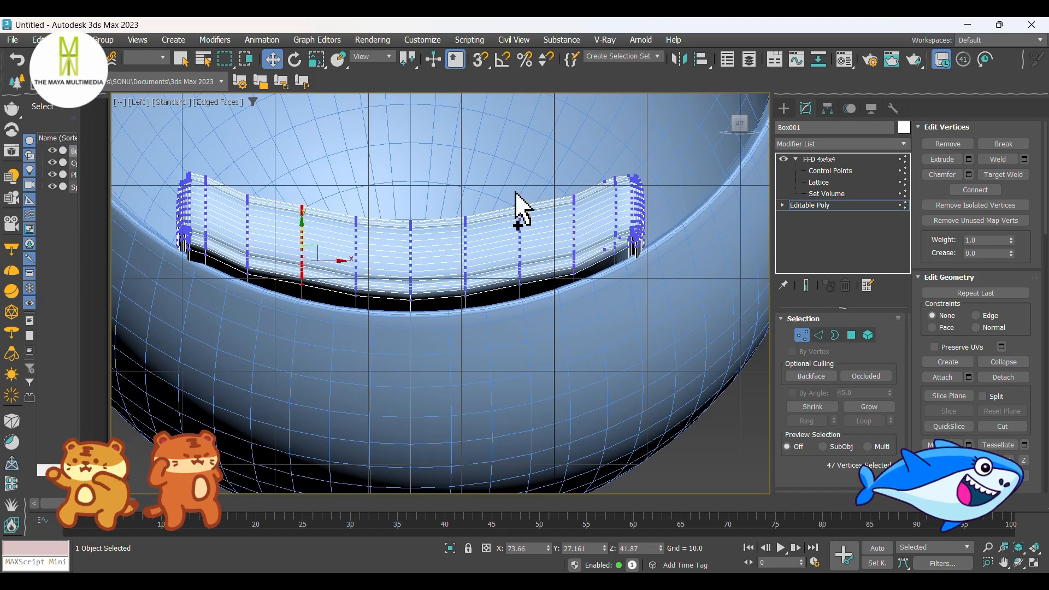
Step: Slightly lower the symmetric vertex columns beside the cushion's centre and the vertices at both ends to even out its curve
left_click_drag(413, 239, 382, 335)
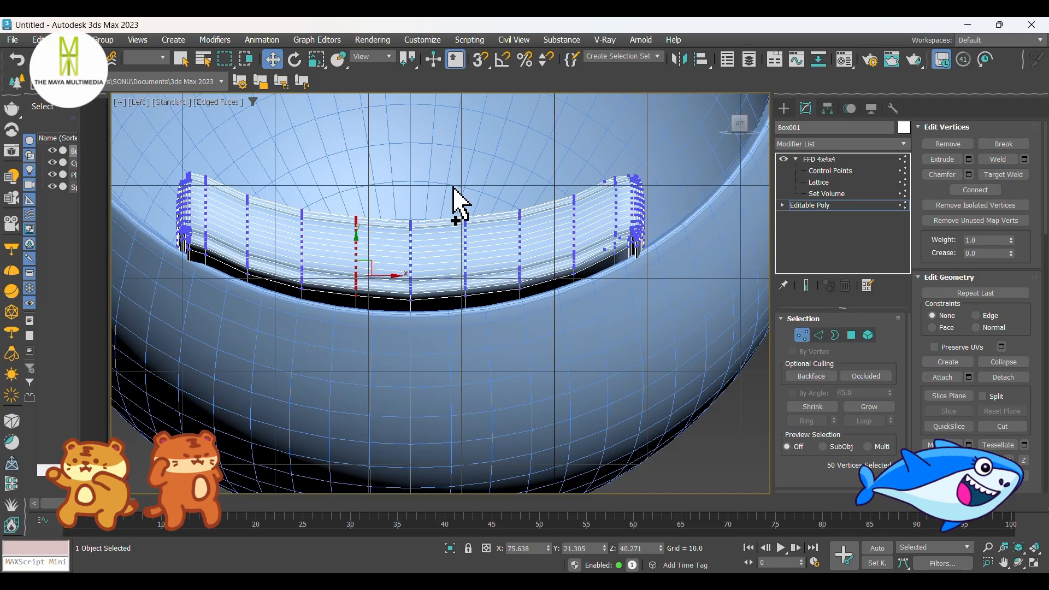
left_click_drag(453, 186, 486, 351, "ctrl")
left_click_drag(416, 256, 412, 256)
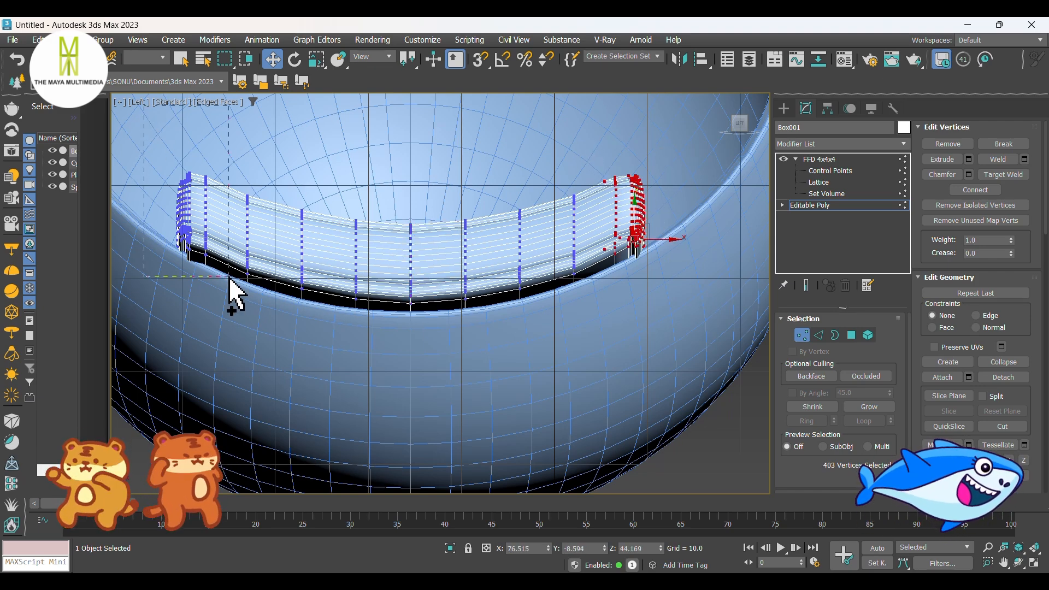
left_click_drag(229, 277, 230, 277, "ctrl")
left_click_drag(409, 207, 412, 210)
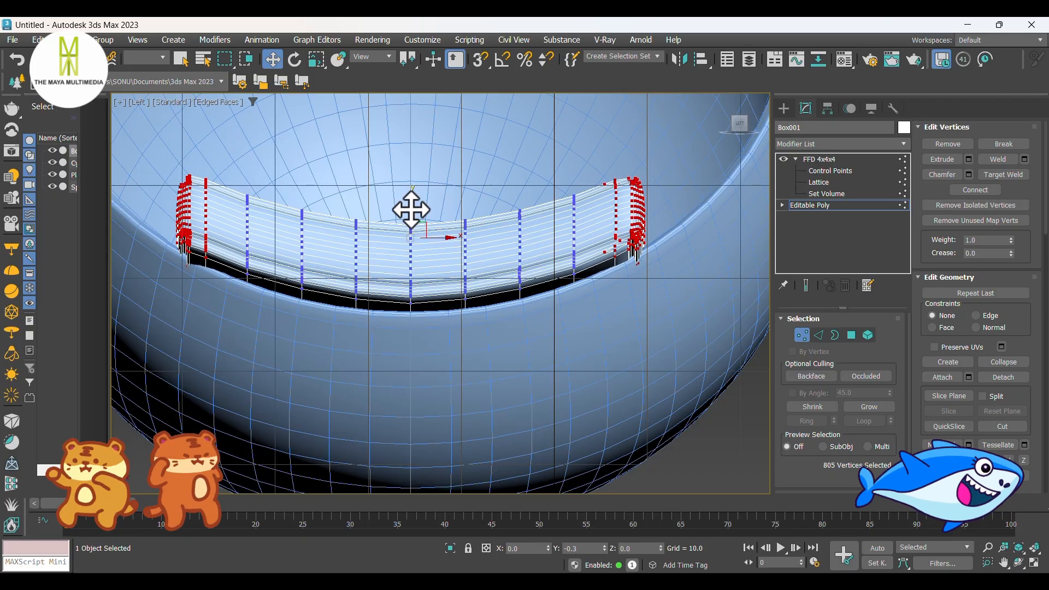
left_click(784, 108)
Step: Return to perspective without edged faces and raise the cushion to Z about 37.4
scroll(485, 282, "down", 3)
key("p")
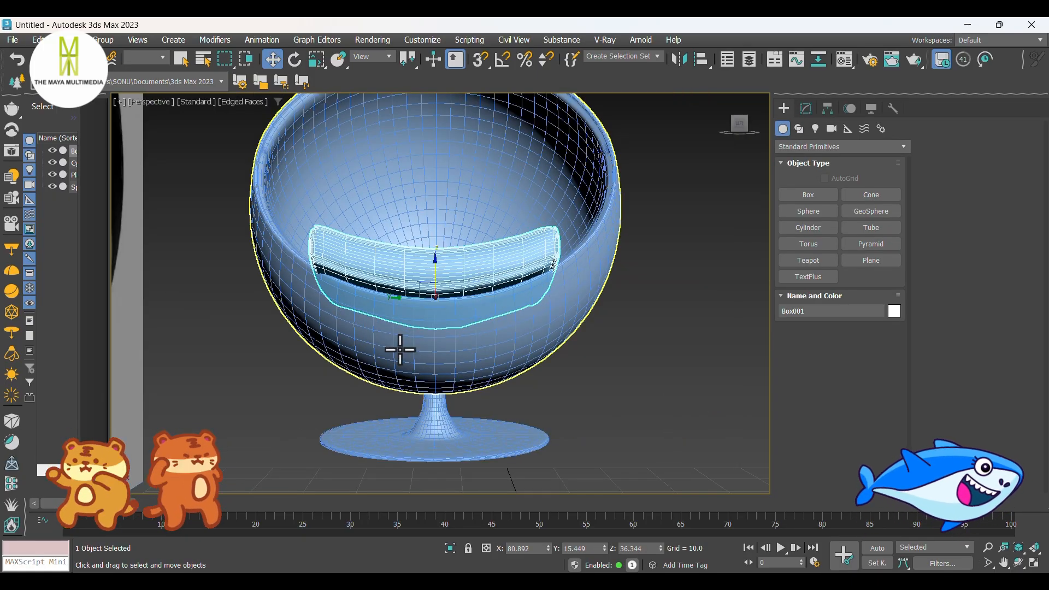
left_click(362, 367)
middle_click_drag(363, 368, 344, 341, "alt")
key("F4")
scroll(328, 363, "up", 2)
left_click(289, 337)
left_click_drag(358, 291, 361, 284)
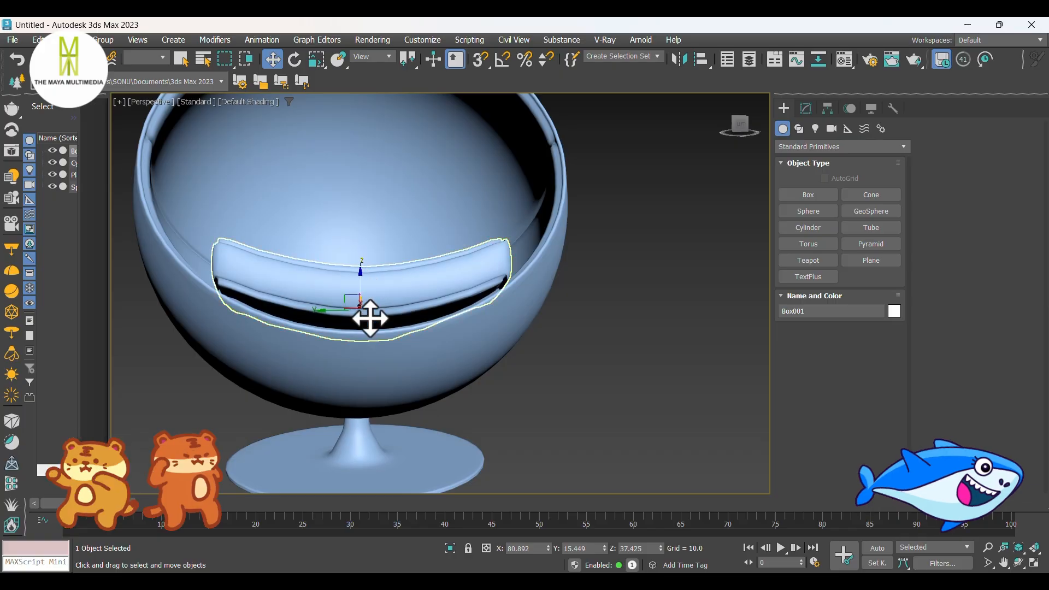
middle_click_drag(370, 316, 339, 426, "alt")
left_click(243, 389)
Step: Rotate the chair's sphere in the Front view to a Y angle of about -50.1 degrees, using wireframe to judge the cushion's fit
left_click(471, 408)
middle_click_drag(470, 407, 490, 319, "alt")
scroll(479, 357, "down", 2)
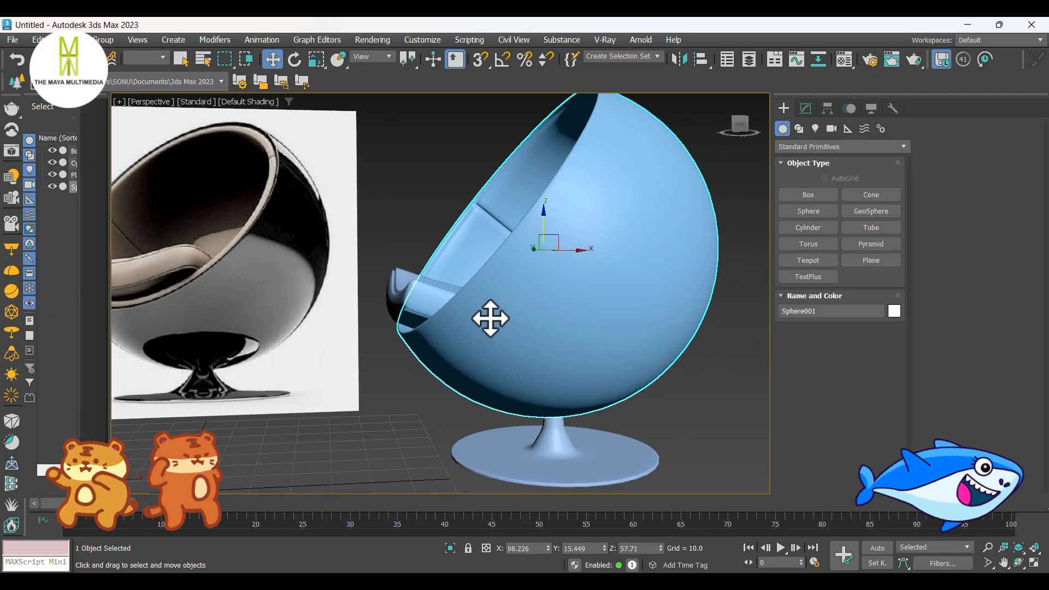
key("f")
middle_click_drag(504, 265, 502, 363)
scroll(421, 305, "down", 2)
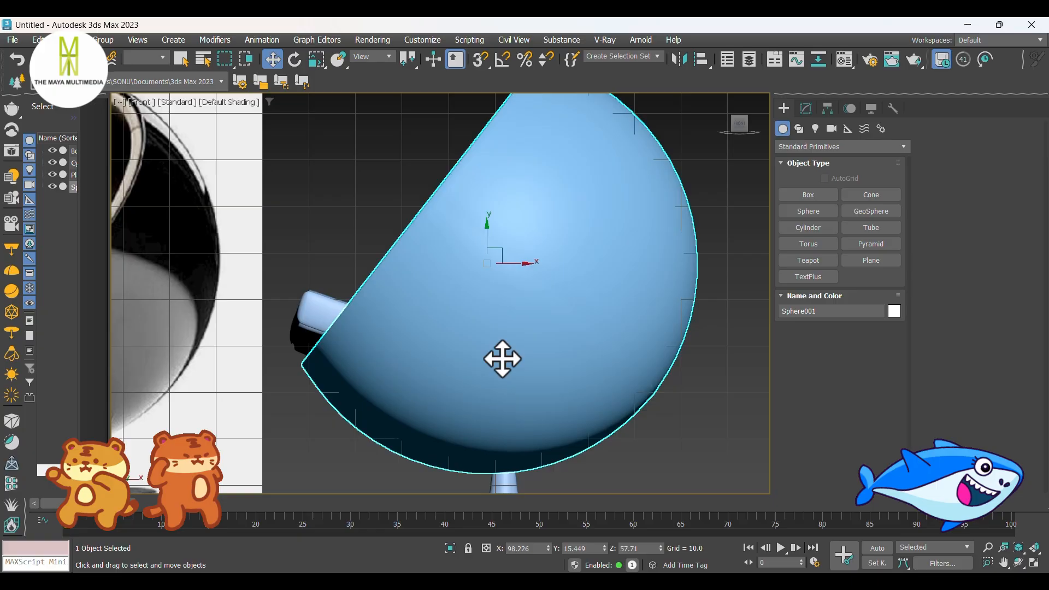
key("F3")
scroll(508, 334, "up", 2)
key("e")
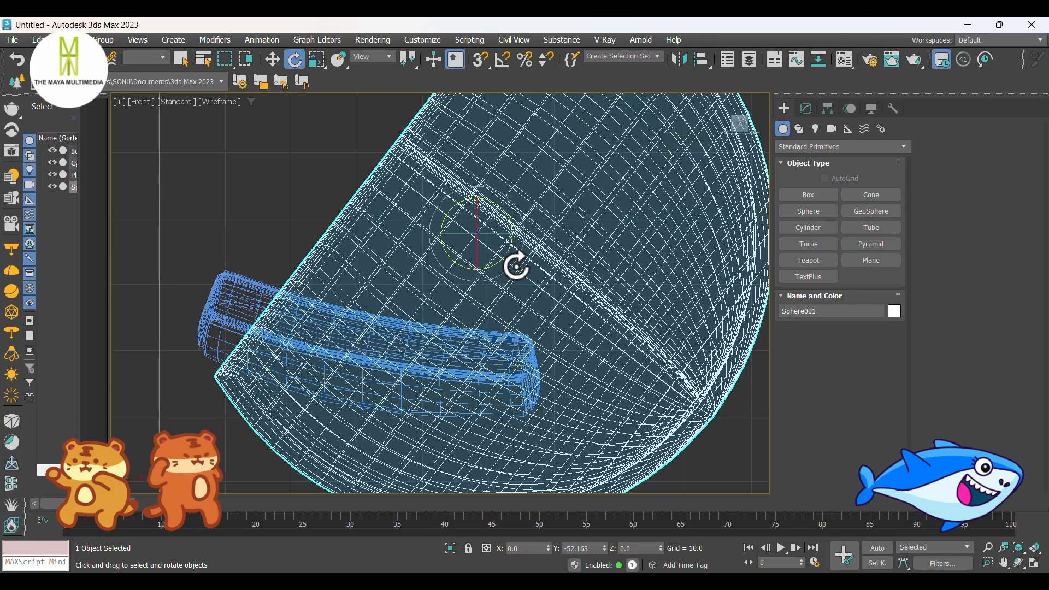
left_click_drag(516, 267, 519, 271)
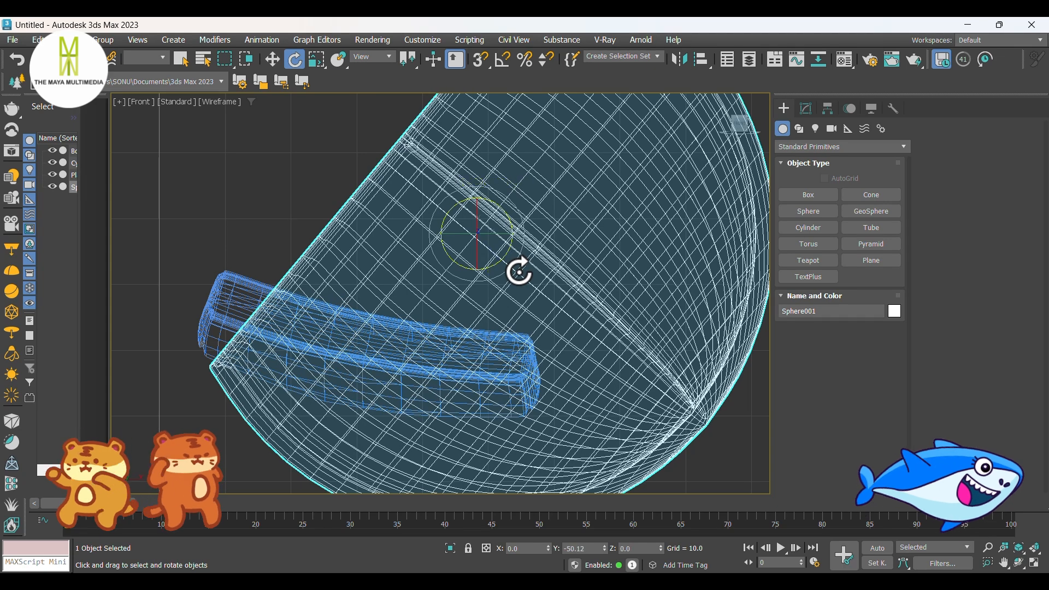
key("F3")
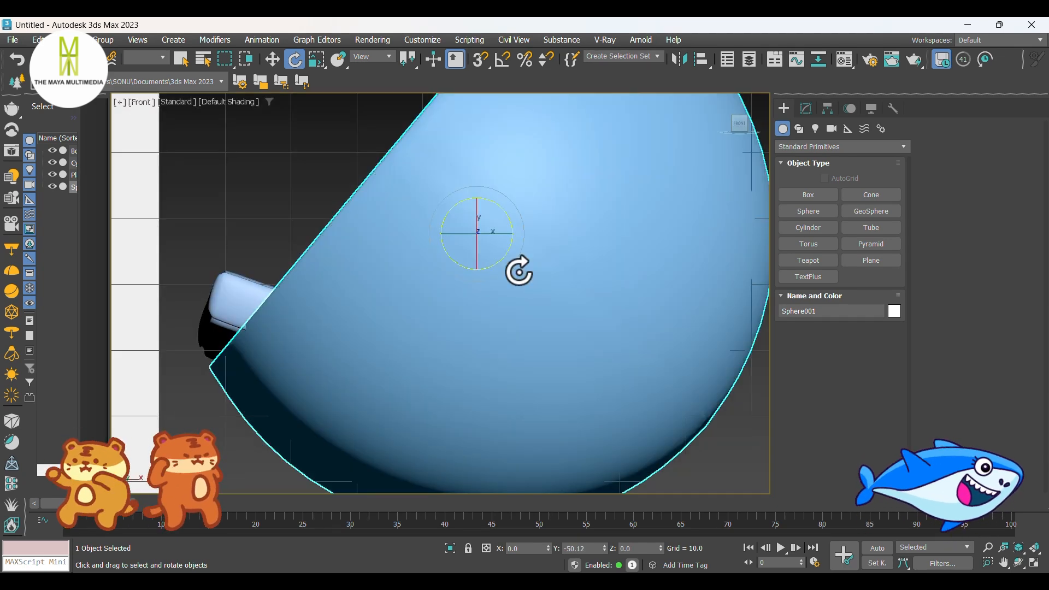
Step: Compare the chair with the reference image in perspective and raise the cushion by about 0.8 to Z 38.2
key("p")
middle_click_drag(492, 308, 565, 369, "alt")
left_click(409, 373)
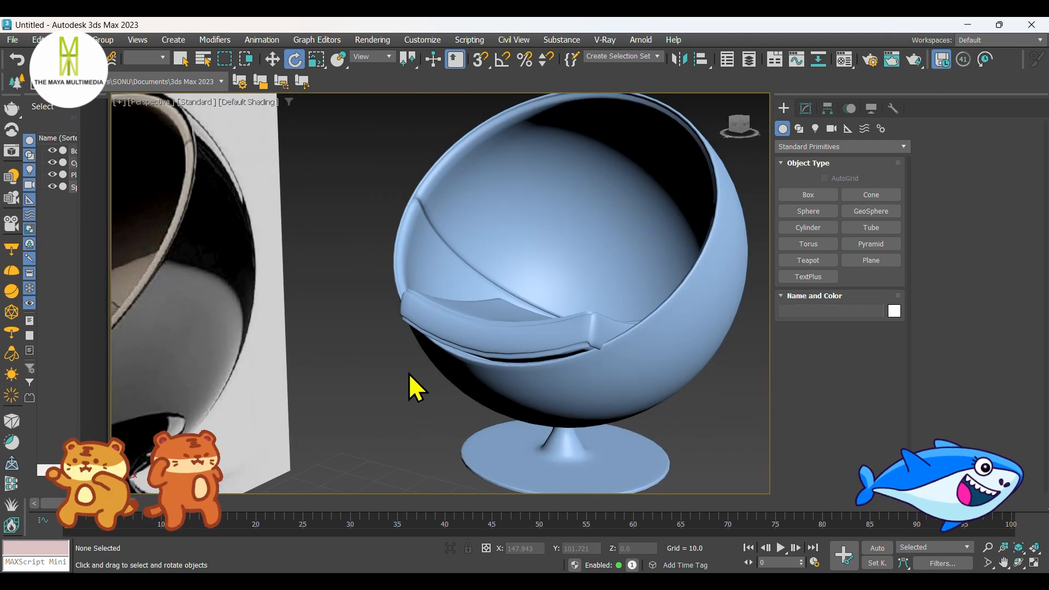
middle_click_drag(408, 372, 351, 351, "alt")
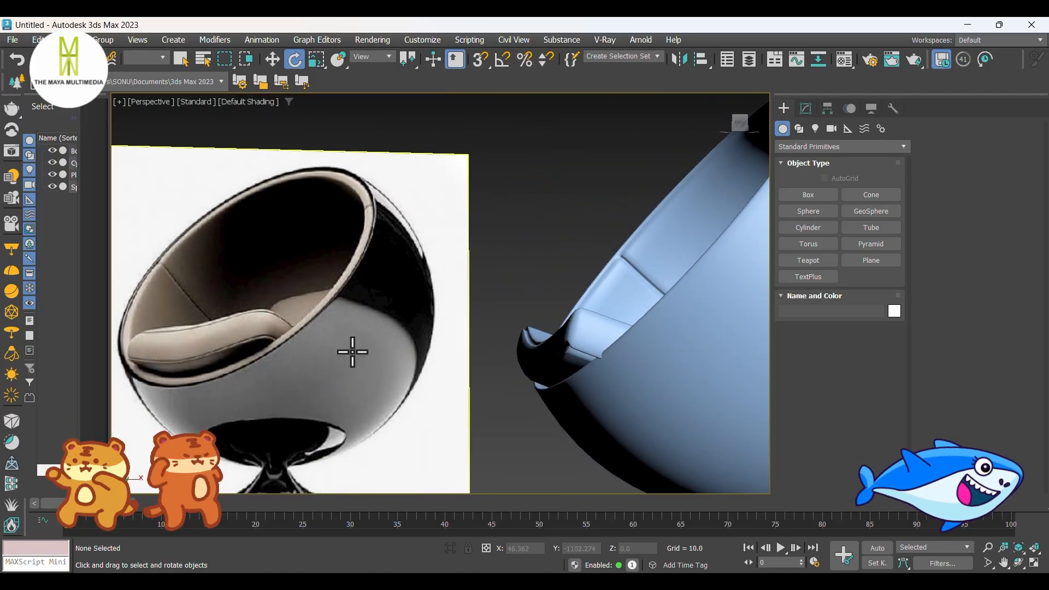
left_click(524, 354)
key("w")
middle_click_drag(523, 393, 668, 376, "alt")
left_click_drag(651, 366, 651, 362)
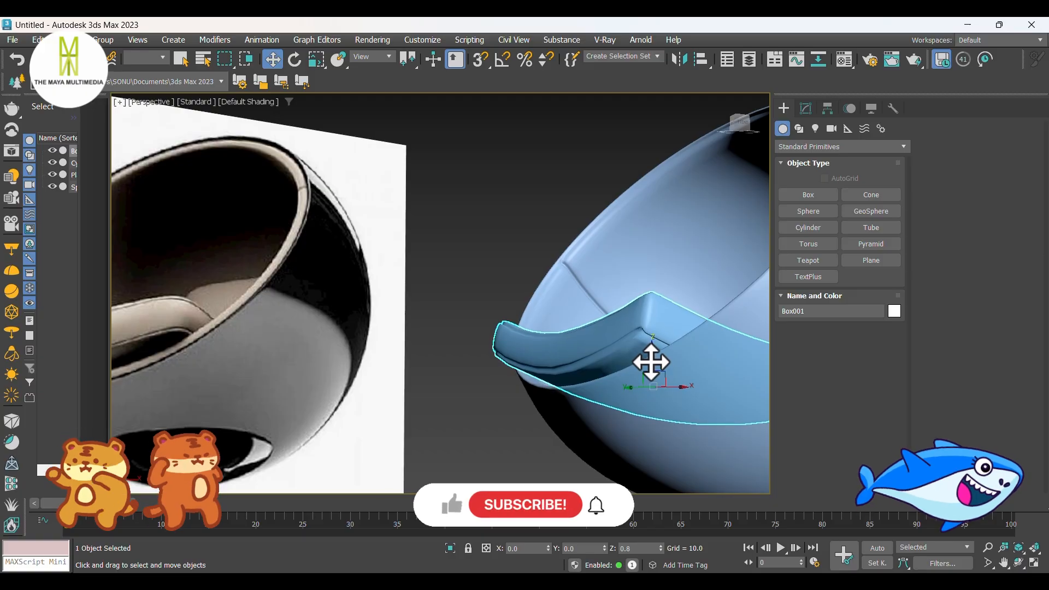
middle_click_drag(652, 362, 569, 391, "alt")
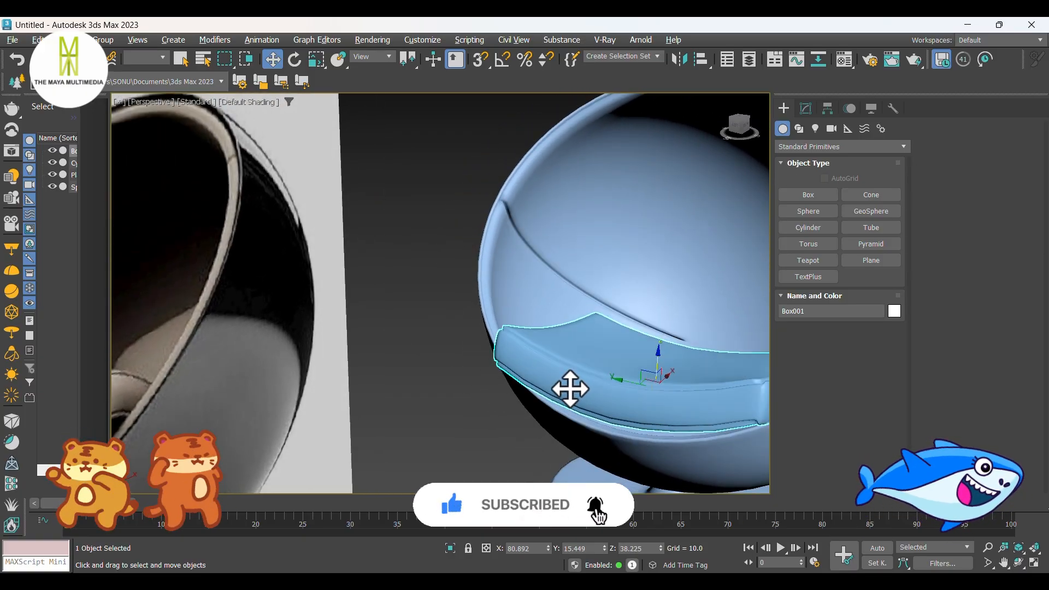
Step: Inset the bottom polygon of the chair's base cylinder and return to its TurboSmooth result
scroll(543, 389, "down", 4)
left_click(510, 429)
middle_click_drag(511, 429, 579, 394, "alt")
left_click(623, 421)
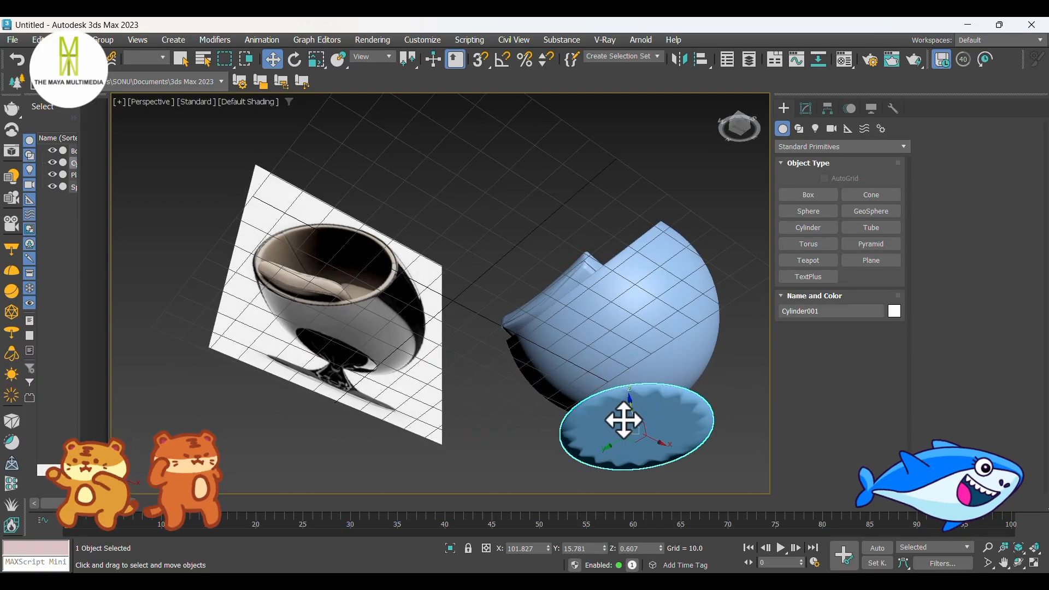
left_click(807, 107)
left_click(798, 171)
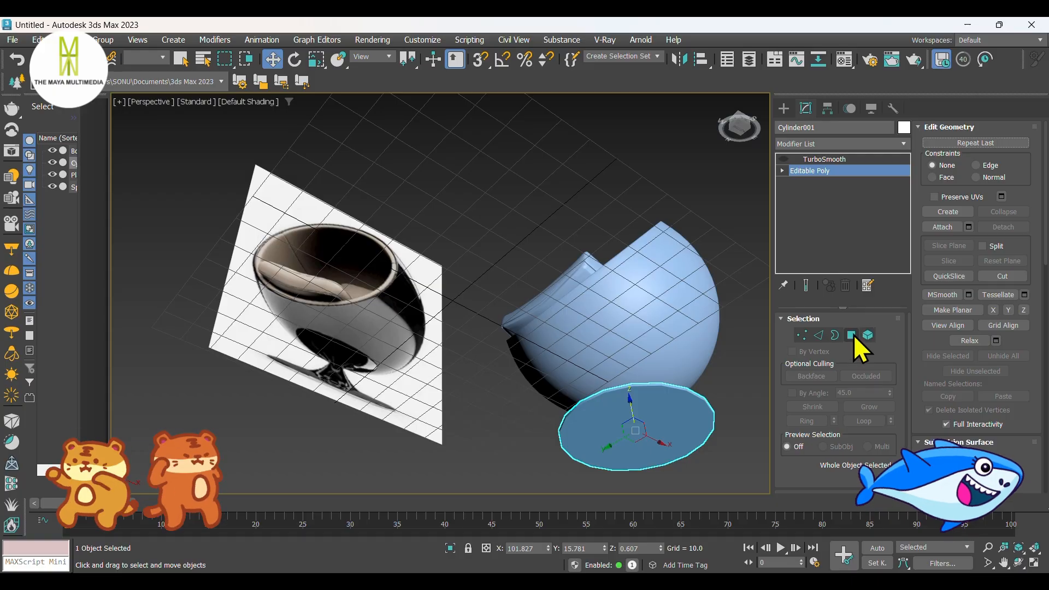
left_click(852, 335)
left_click(616, 421)
right_click(617, 394)
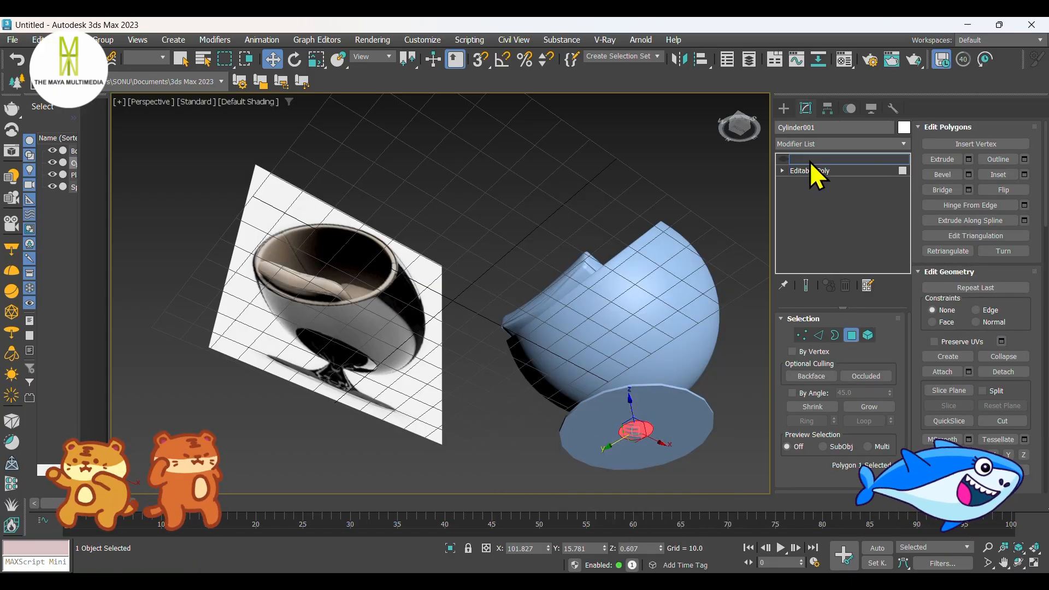
left_click(809, 159)
left_click(784, 109)
left_click(731, 322)
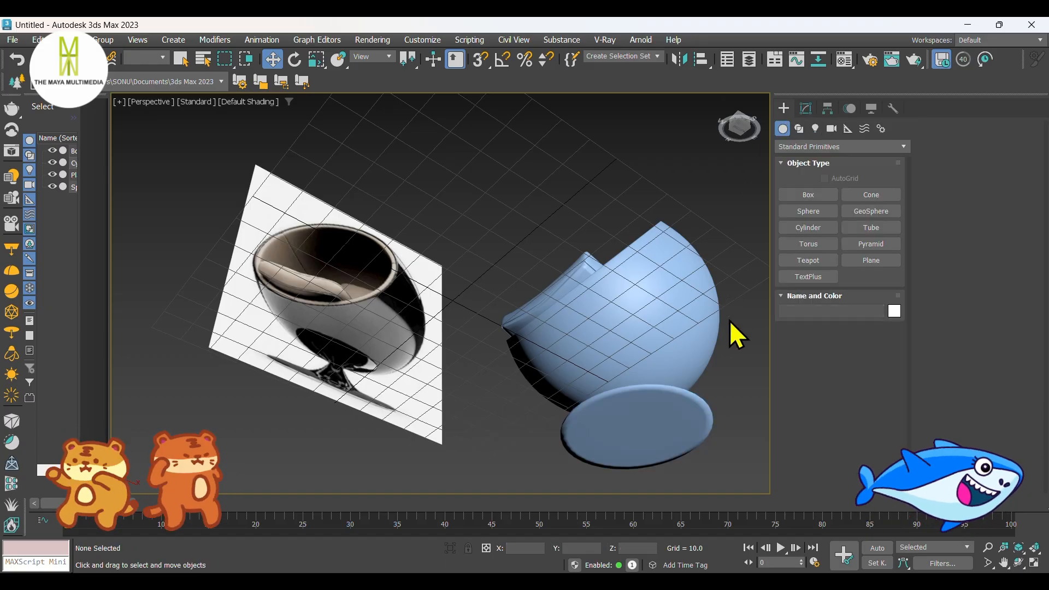
Step: Clone the seat cushion in the Left view as a copy rotated about -78 degrees around Y for the backrest
middle_click_drag(731, 323, 606, 382, "alt")
left_click(520, 344)
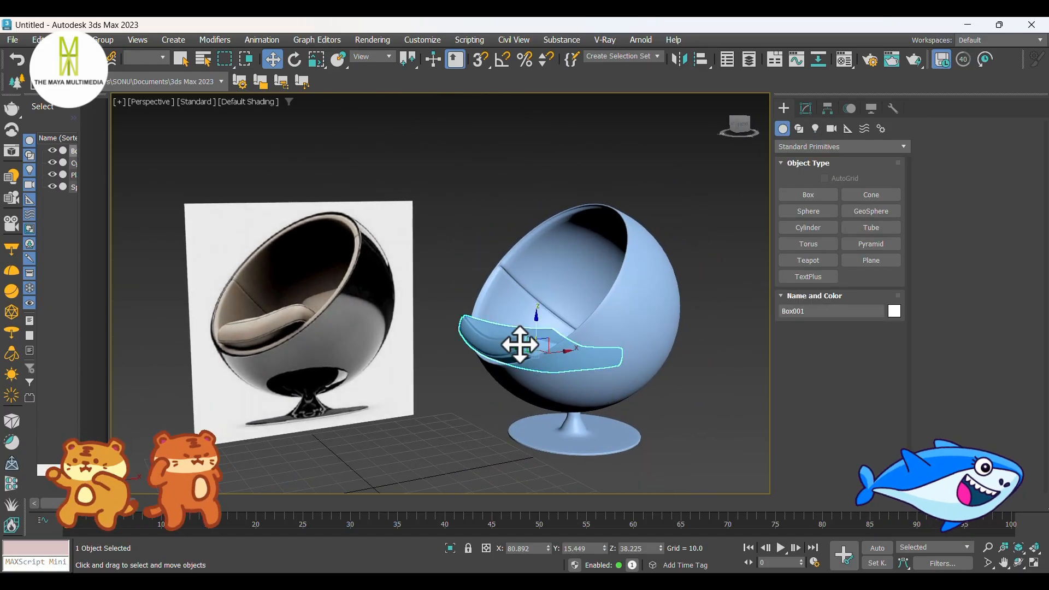
key("f")
key("l")
scroll(524, 337, "down", 4)
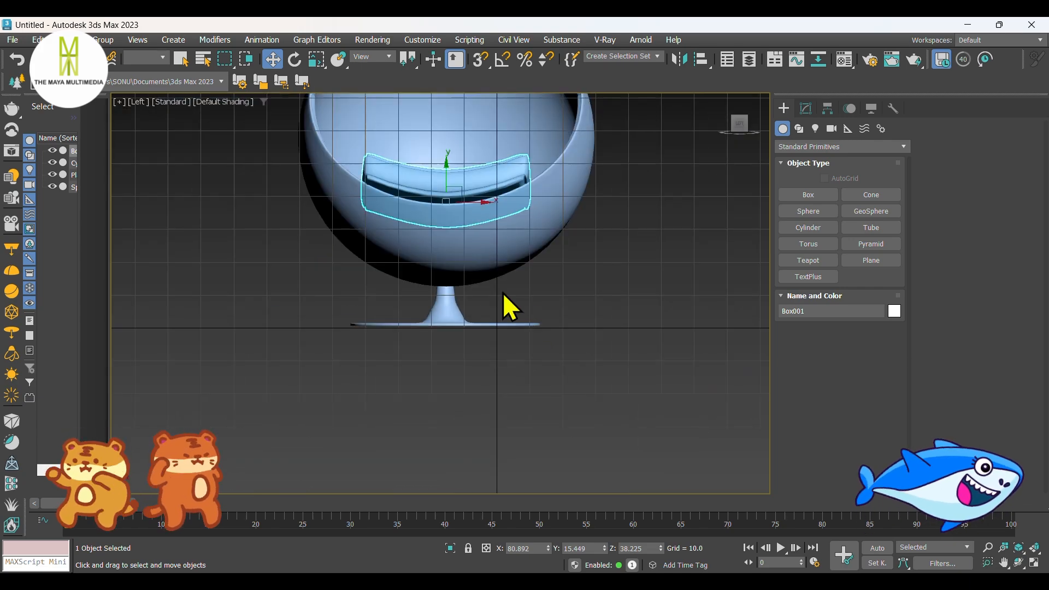
scroll(494, 289, "up", 2)
middle_click_drag(441, 176, 492, 332)
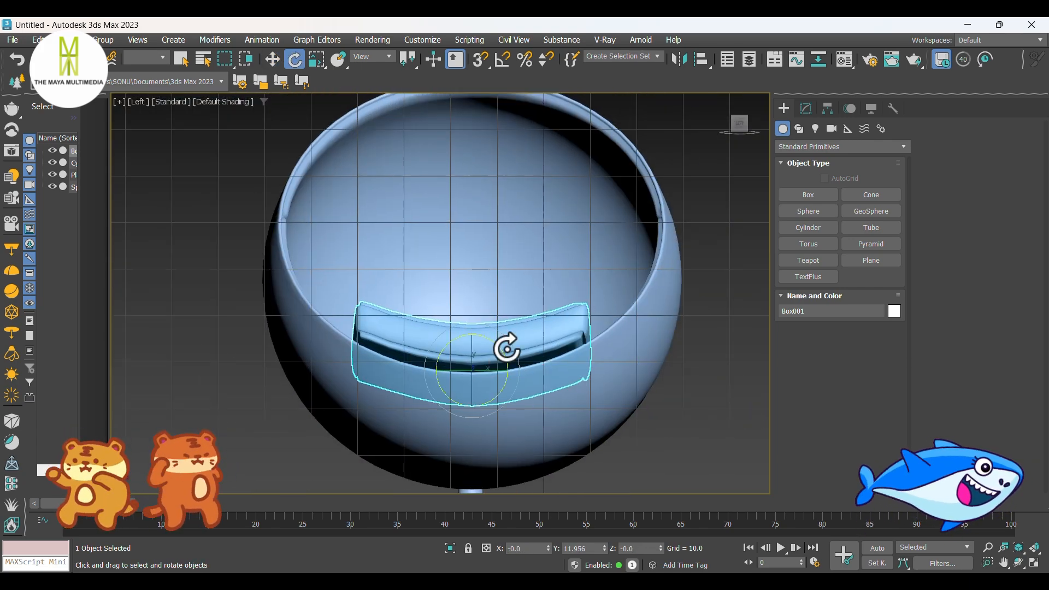
left_click_drag(487, 388, 492, 485)
left_click(522, 358)
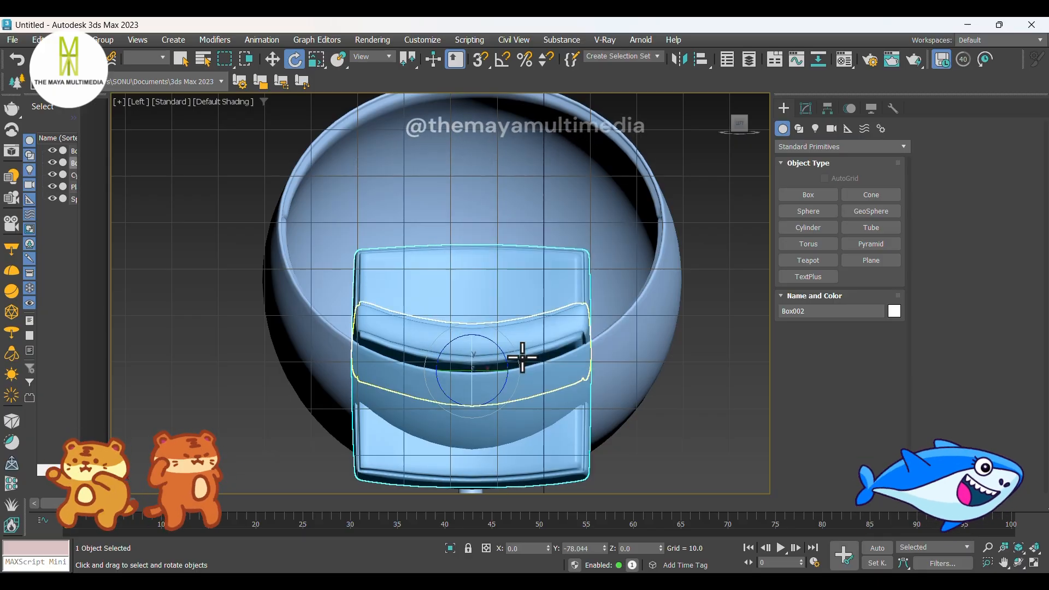
Step: Move the copied cushion into the back of the sphere at about X 119 and Z 55.1, using Front wireframe to judge the fit
key("w")
left_click_drag(475, 342, 490, 212)
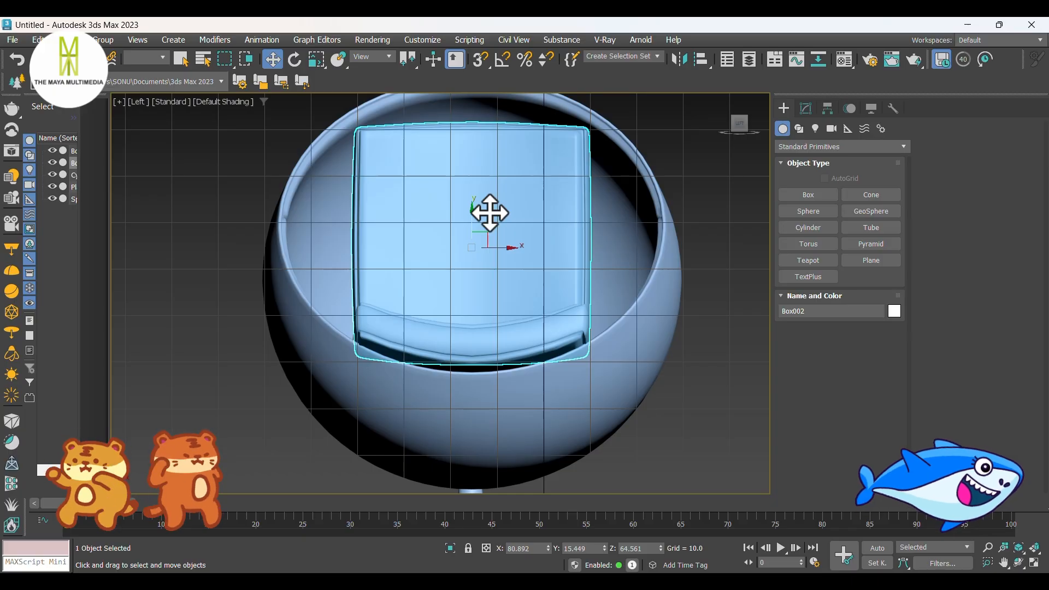
key("f")
scroll(520, 295, "up", 5)
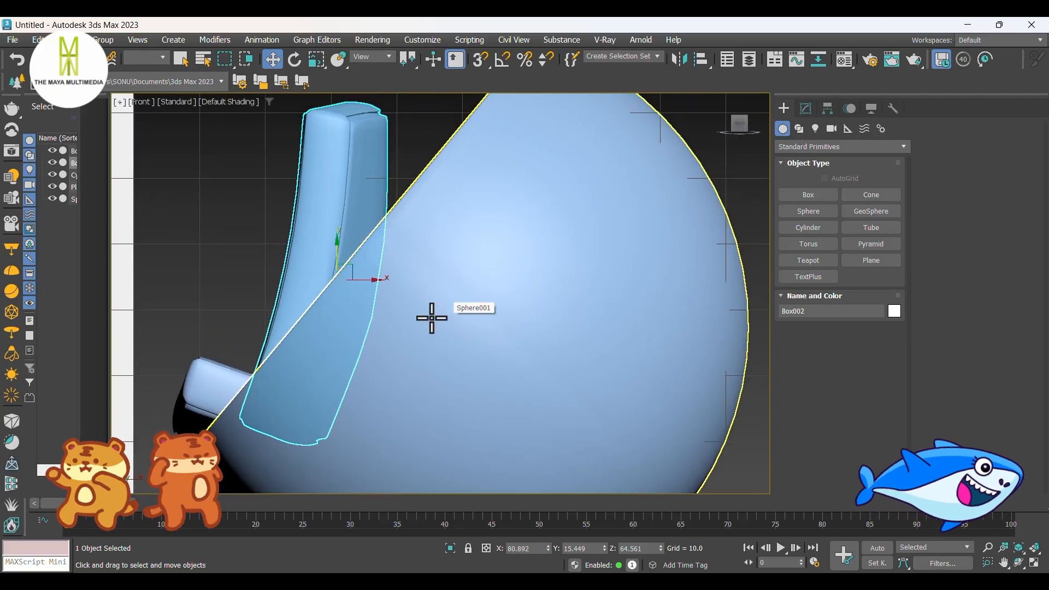
key("F3")
middle_click_drag(442, 319, 422, 283)
left_click_drag(346, 243, 597, 307)
key("p")
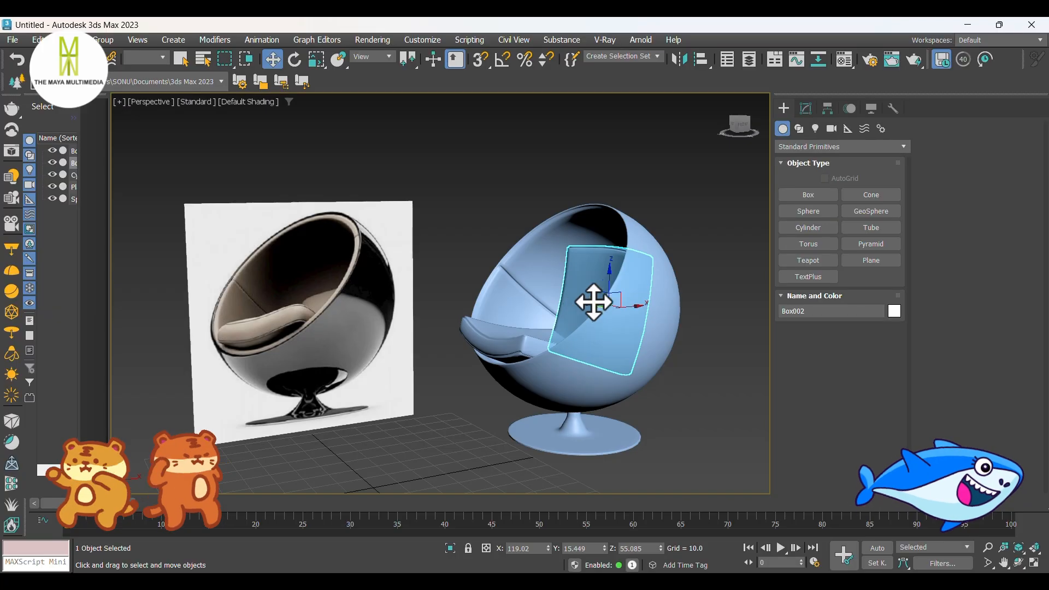
mouse_move(594, 303)
middle_mouse_down("alt")
mouse_move(581, 350)
mouse_move(590, 351)
middle_mouse_up("alt")
left_click(726, 366)
Step: Fine-tune the backrest cushion's depth against the seat cushion to about X 119.7 and compare it with the reference image
scroll(645, 354, "up", 6)
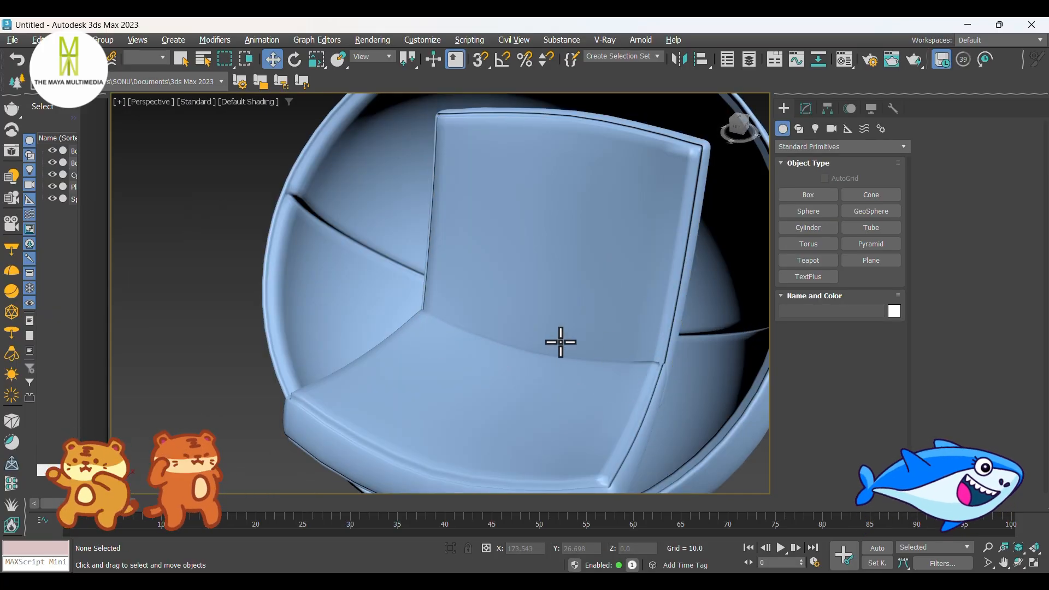
left_click(555, 313)
left_click_drag(593, 274, 600, 260)
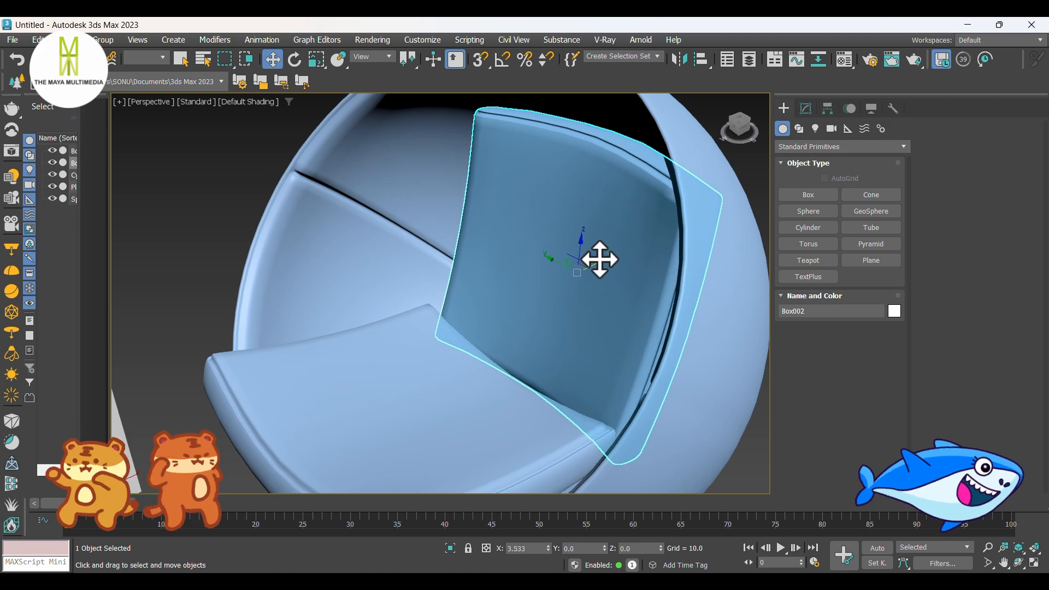
middle_click_drag(600, 259, 569, 362, "alt")
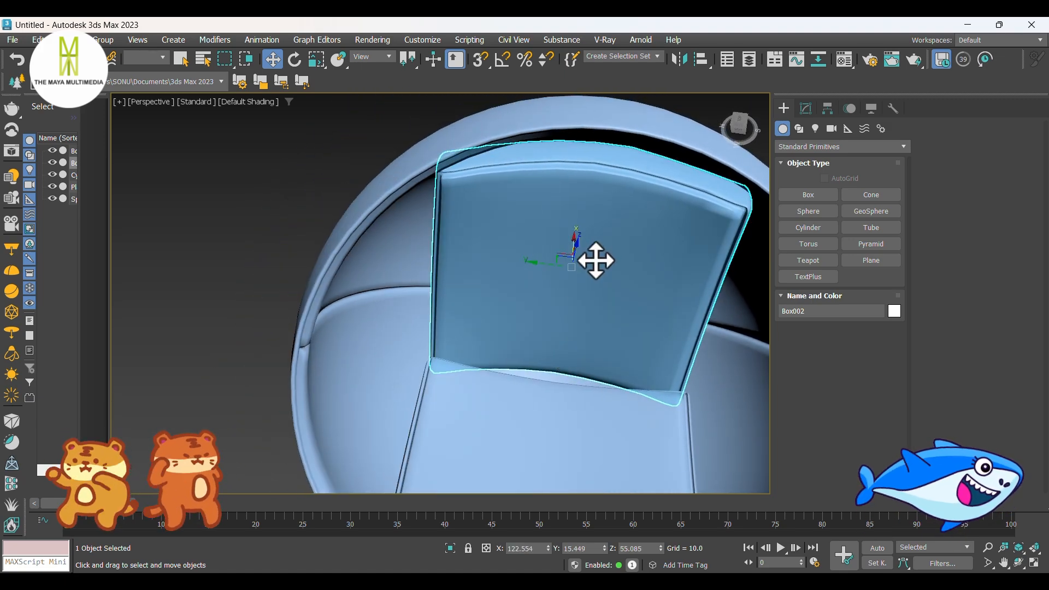
left_click_drag(572, 241, 569, 253)
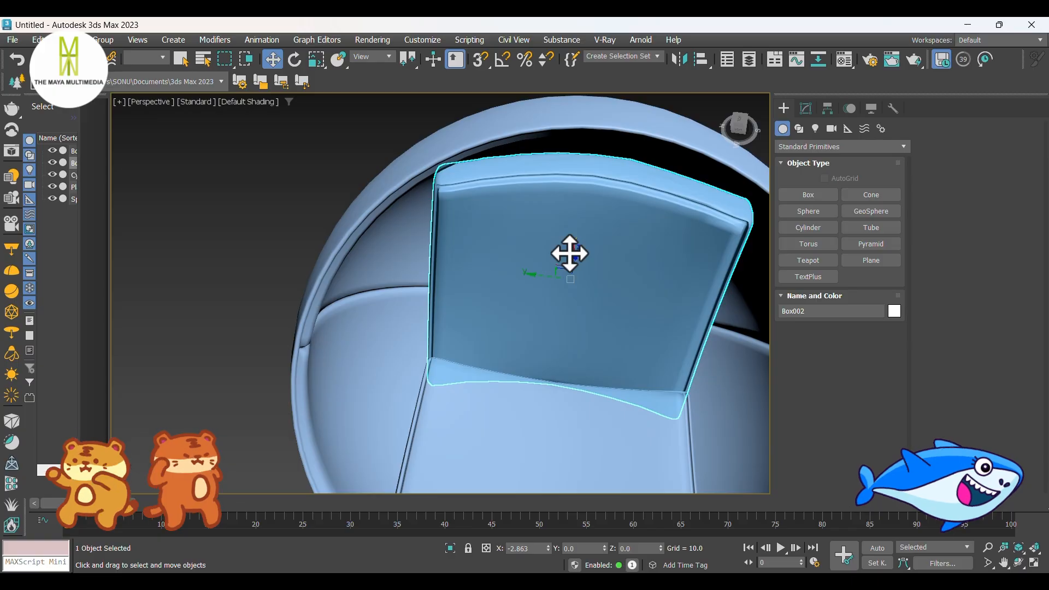
left_click(275, 239)
scroll(445, 288, "down", 5)
middle_click_drag(445, 288, 663, 335, "alt")
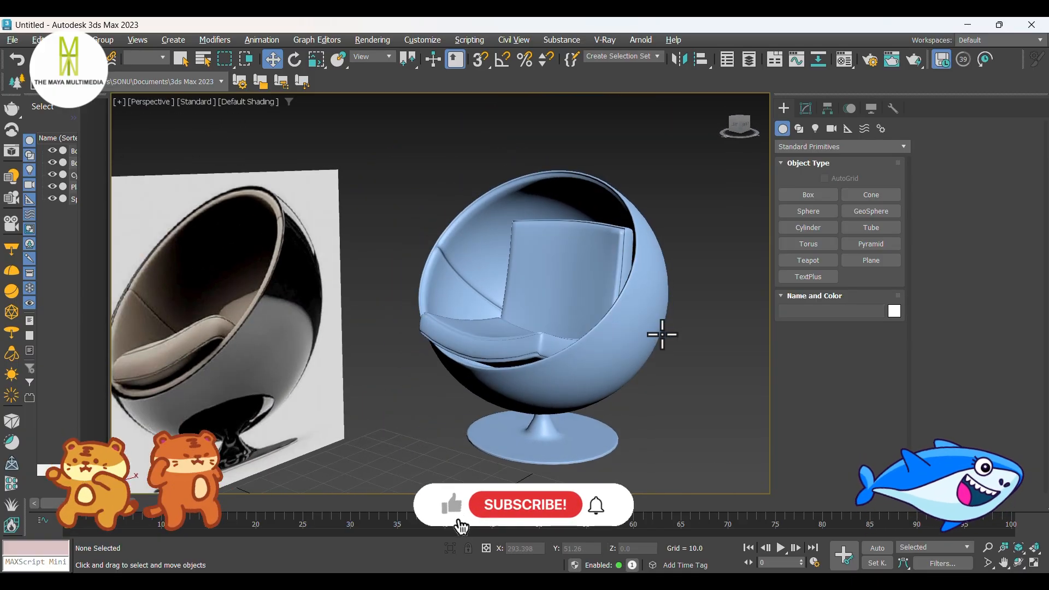
Step: Tilt the backrest cushion further back along the sphere's inner wall in Front wireframe, and review it in perspective
left_click(586, 266)
key("f")
key("F3")
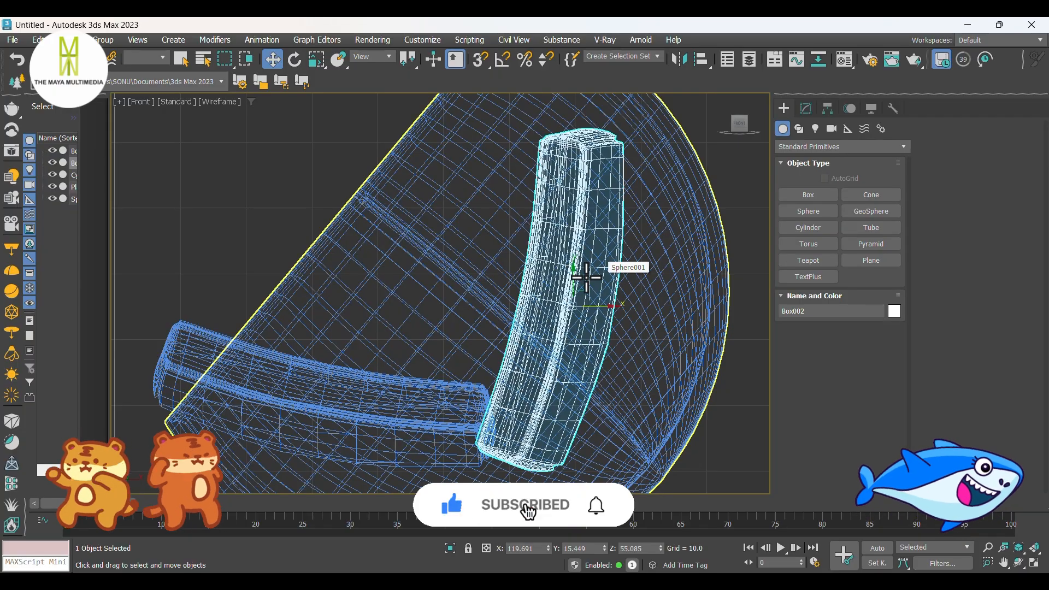
key("e")
left_click_drag(617, 332, 583, 286)
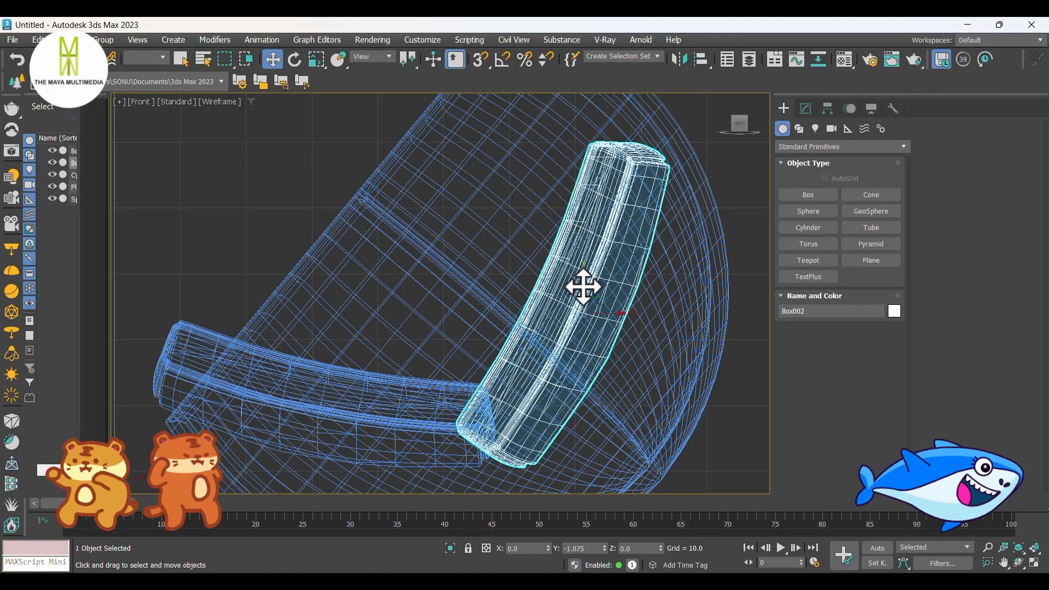
key("p")
mouse_move(583, 285)
middle_mouse_down("alt")
mouse_move(530, 326)
mouse_move(614, 335)
middle_mouse_up("alt")
left_click(665, 363)
middle_click_drag(665, 364, 690, 376, "alt")
scroll(648, 391, "down", 4)
scroll(657, 347, "up", 4)
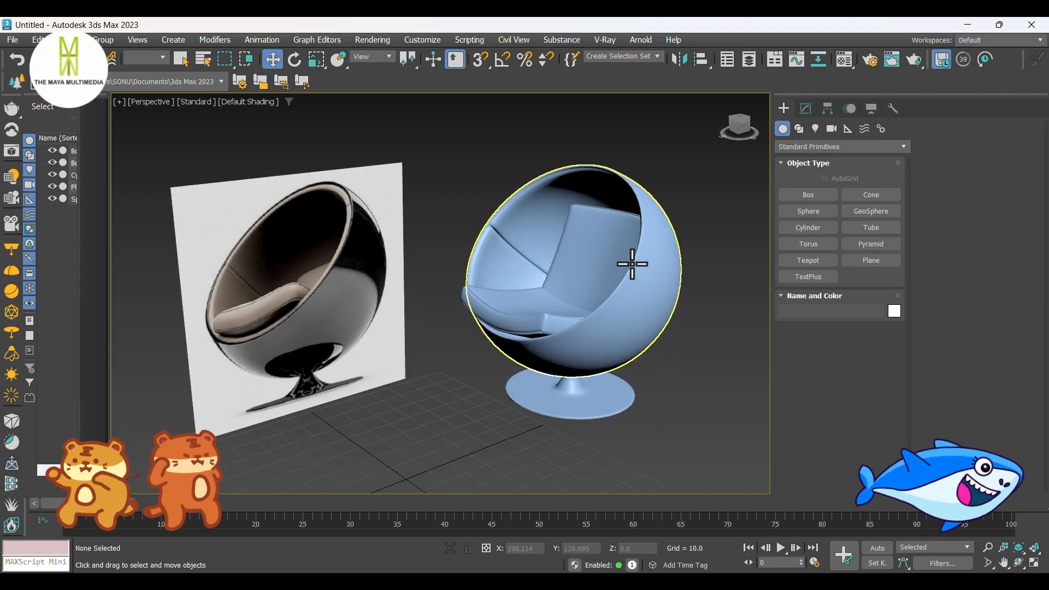
Step: Open the sphere's Editable Poly at edge level with the smoothed end result shown, at the inner seam's end on the rim
scroll(629, 262, "up", 4)
left_click(476, 220)
left_click(807, 112)
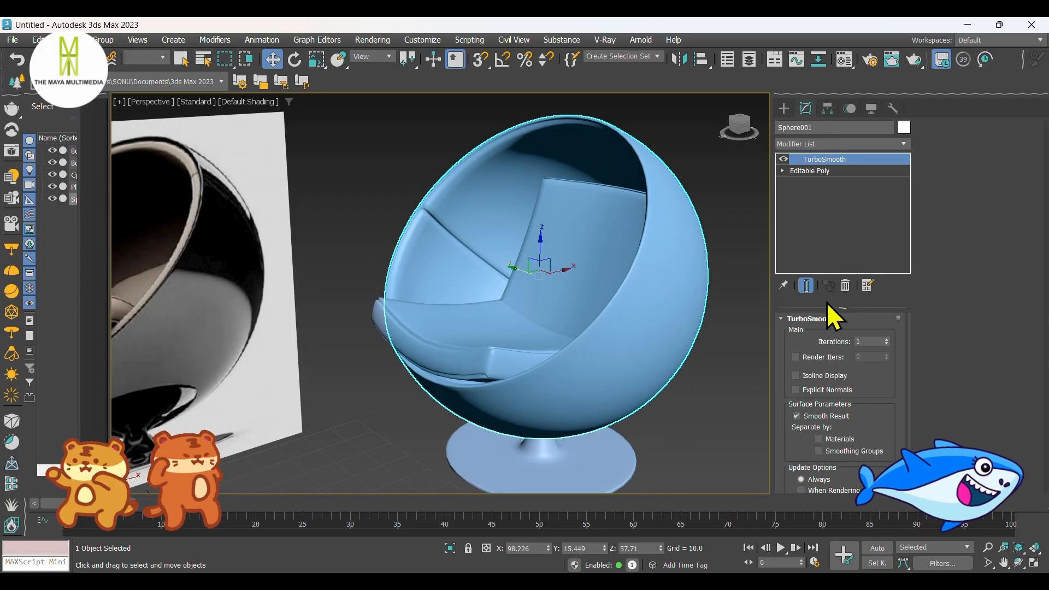
left_click(810, 171)
left_click(818, 335)
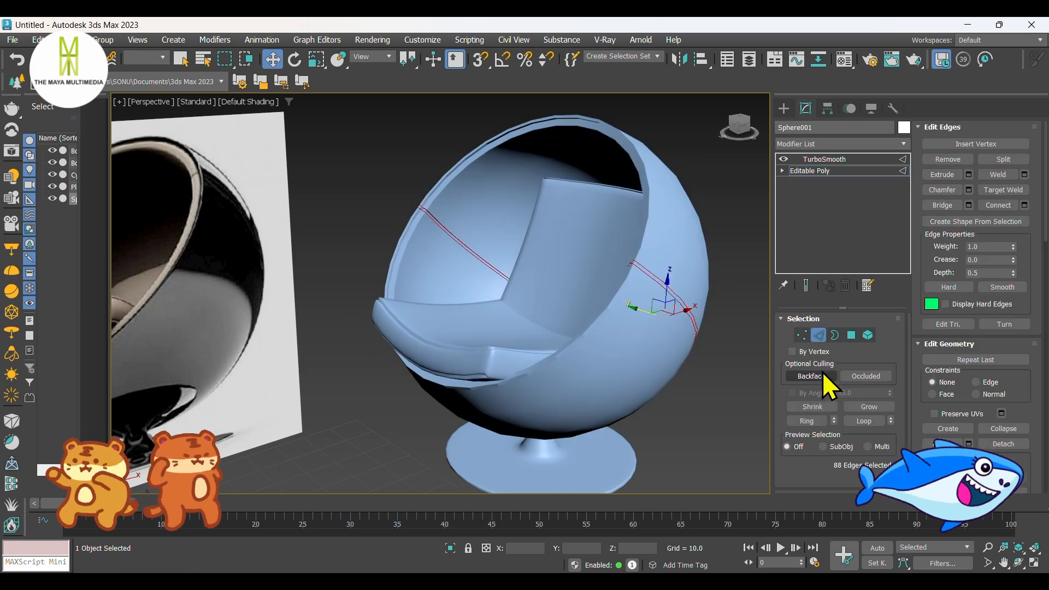
left_click(806, 285)
scroll(412, 211, "up", 8)
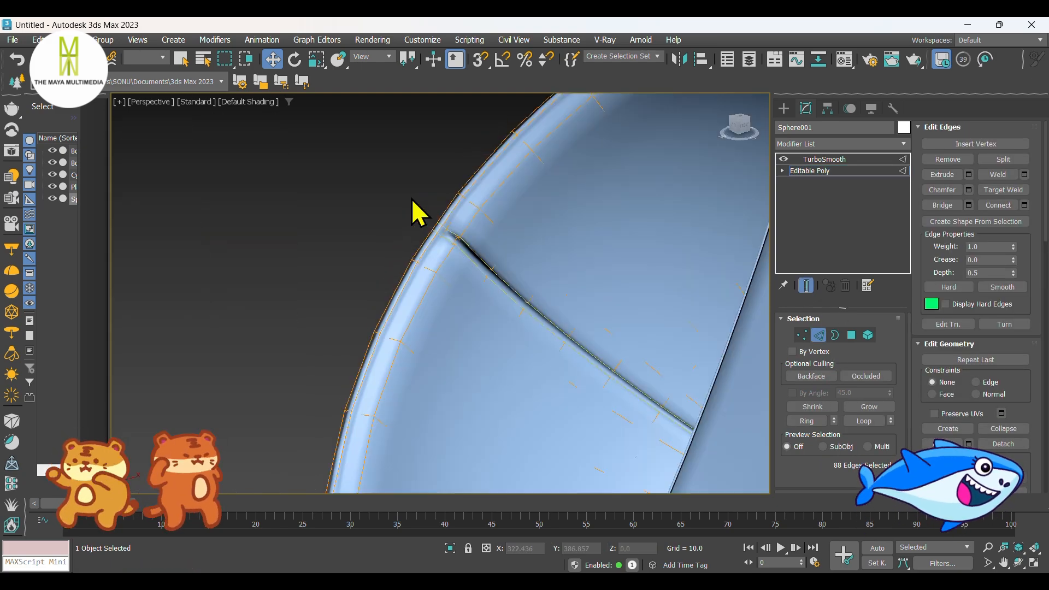
Step: Select the ring of edges across the sphere's rim band and connect them with 2 segments and a pinch of 90
left_click(484, 287)
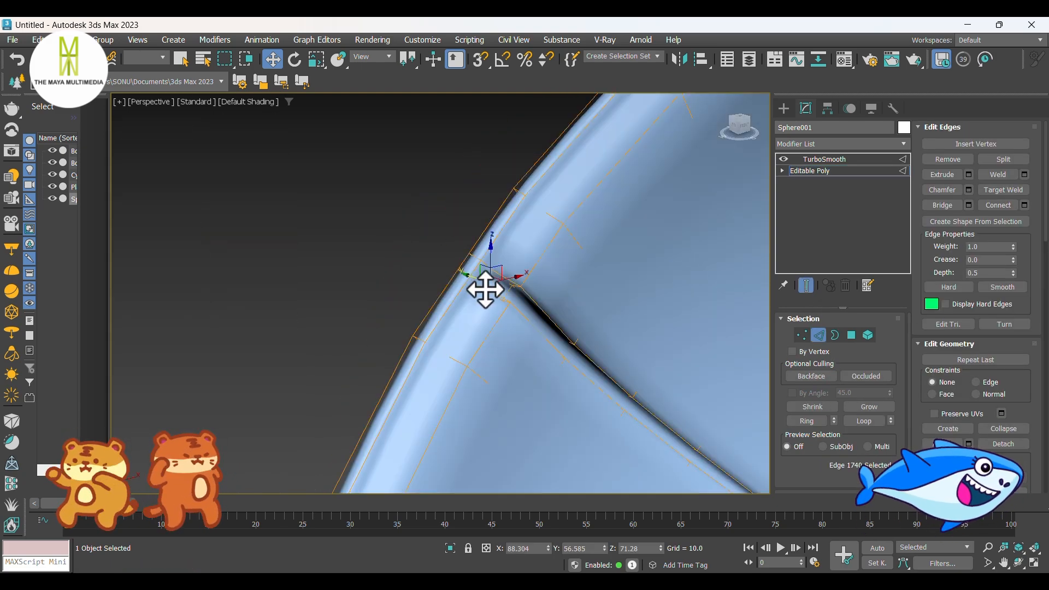
double_click(484, 287)
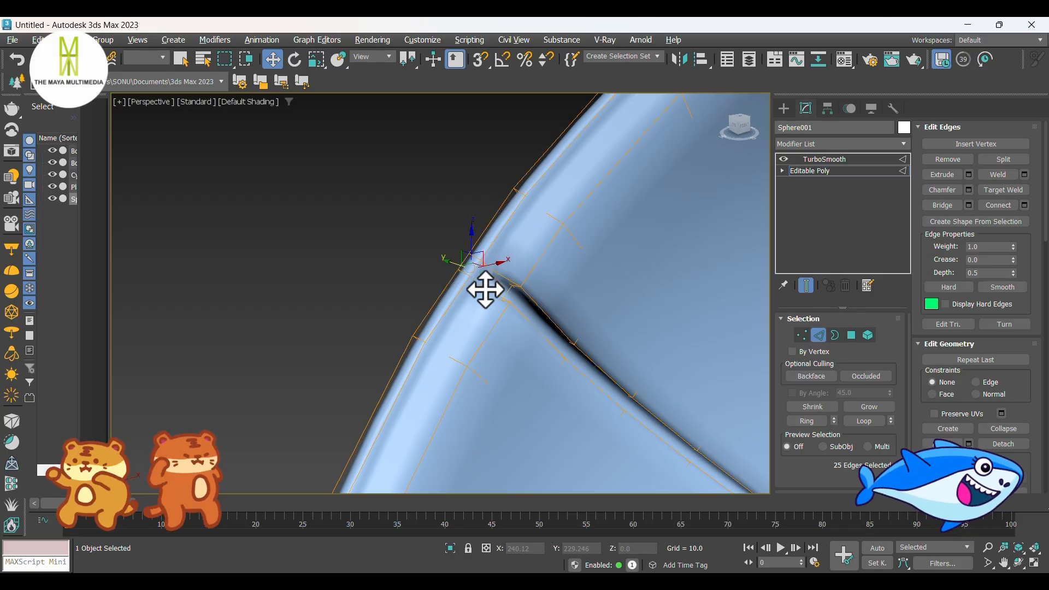
middle_click_drag(463, 354, 482, 358, "alt")
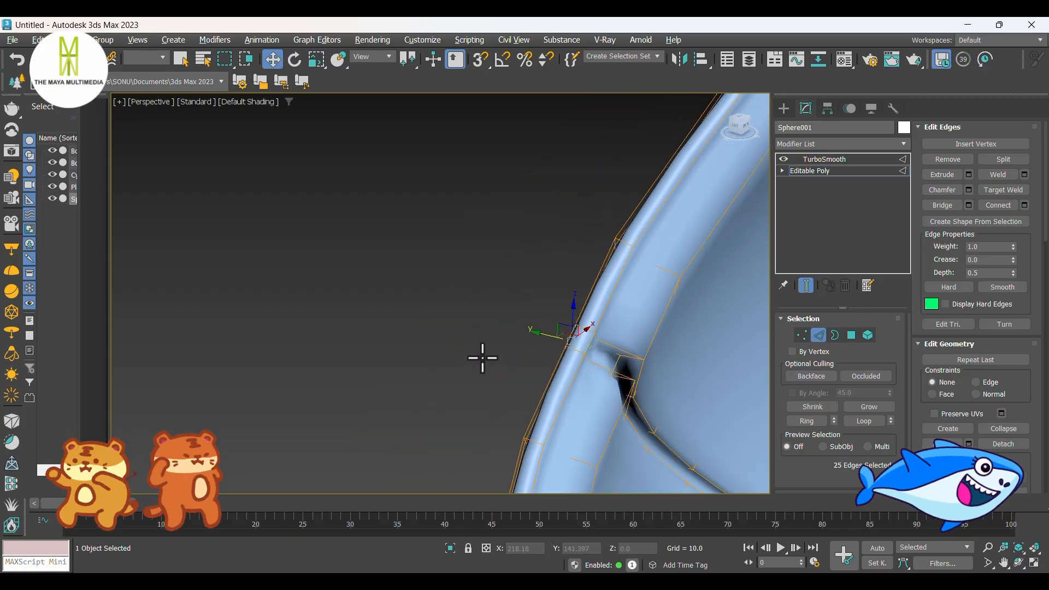
scroll(603, 365, "up", 2)
left_click(610, 329)
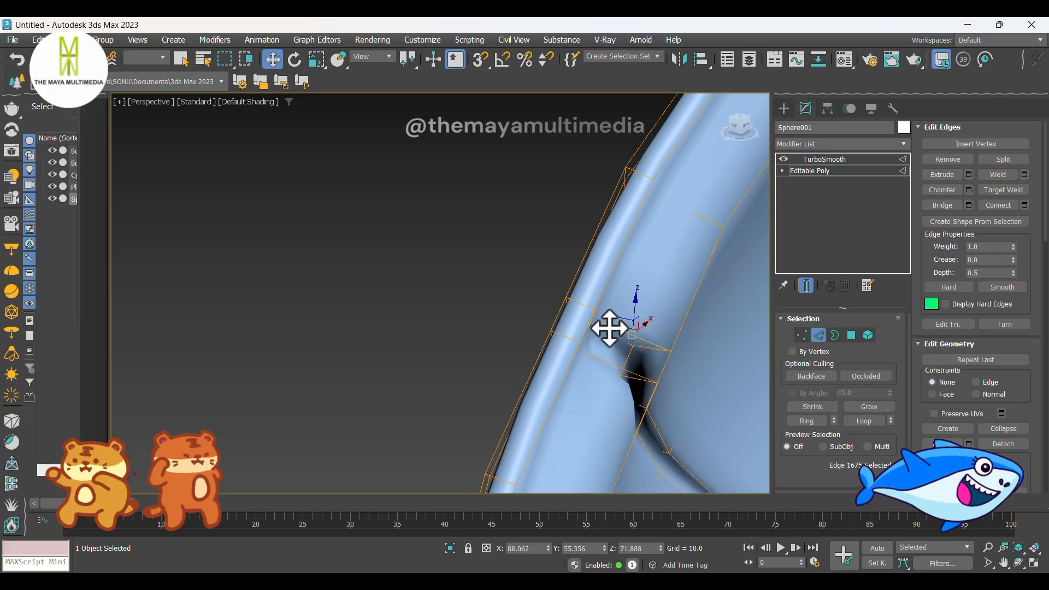
left_click(611, 371, "shift")
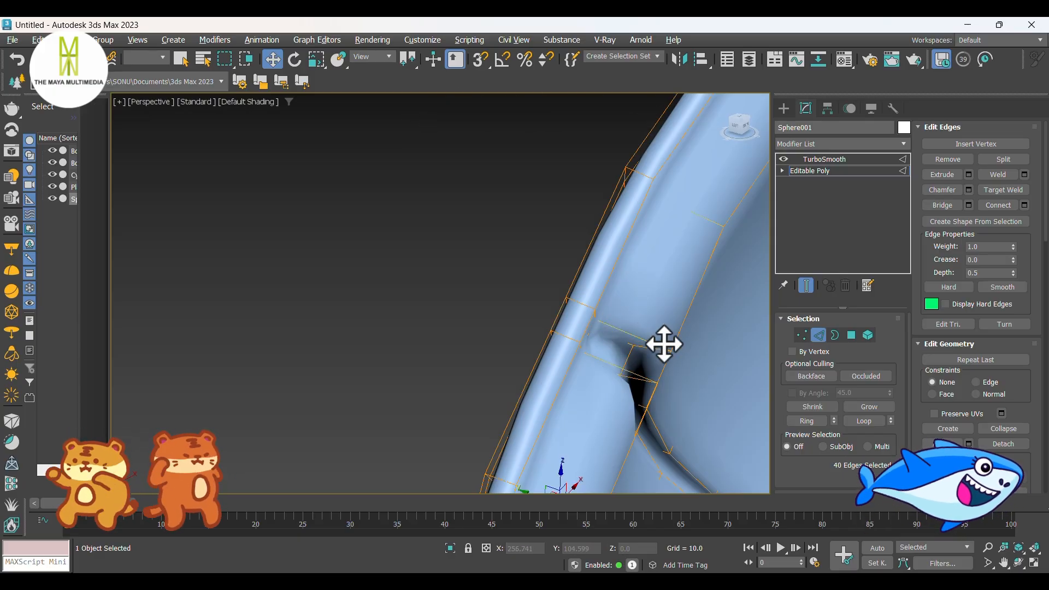
right_click(632, 334)
left_click(517, 384)
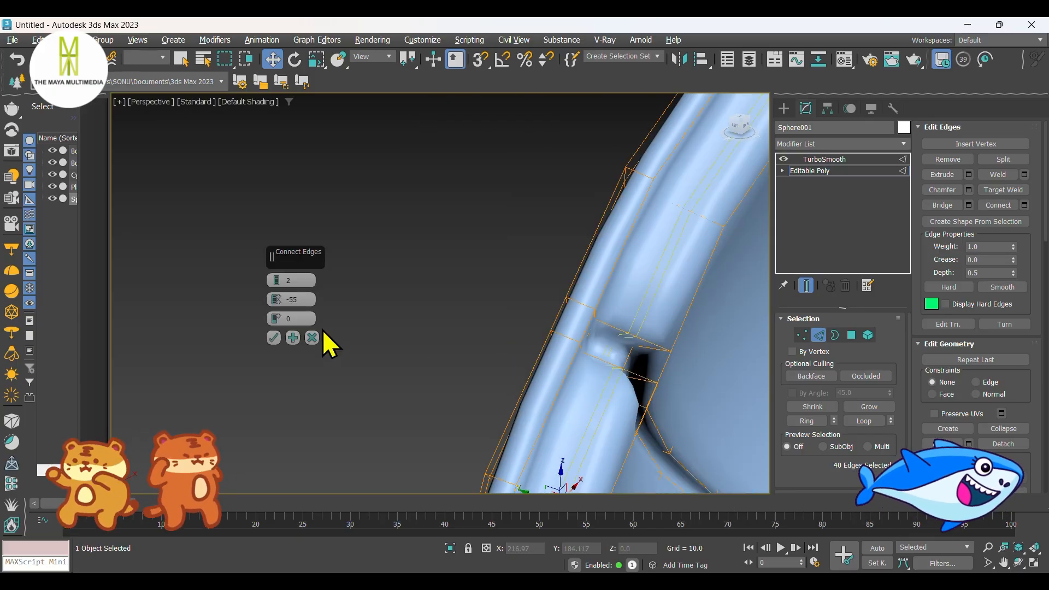
type("90")
key("Return")
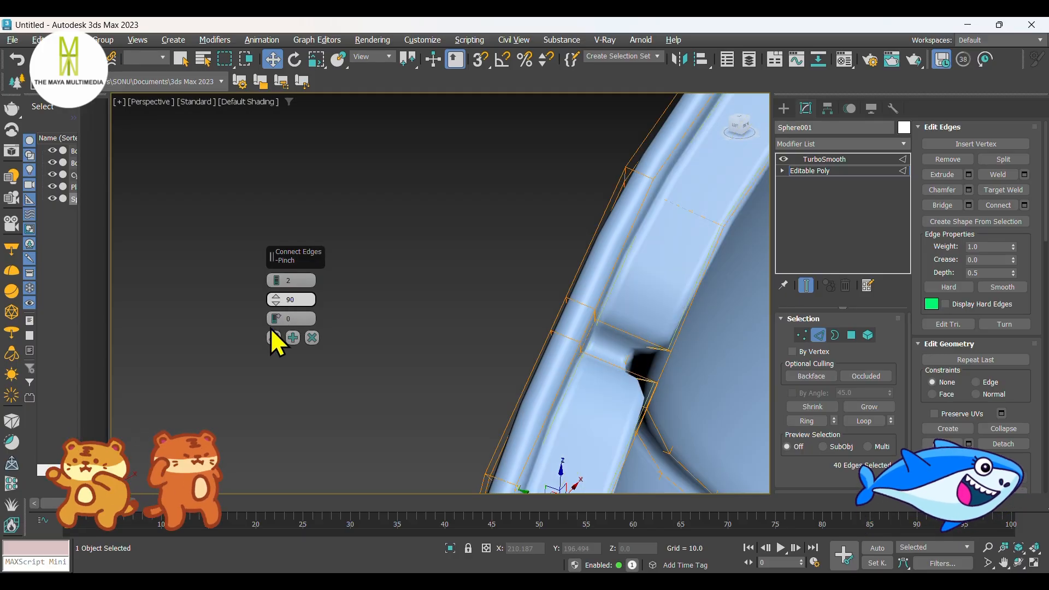
left_click(276, 338)
Step: Connect the ring of edges across the sphere's inner seam groove with 2 segments and pinch 90, and check the sharpened seam
scroll(503, 323, "down", 4)
middle_click_drag(519, 328, 446, 337, "alt")
scroll(492, 306, "up", 6)
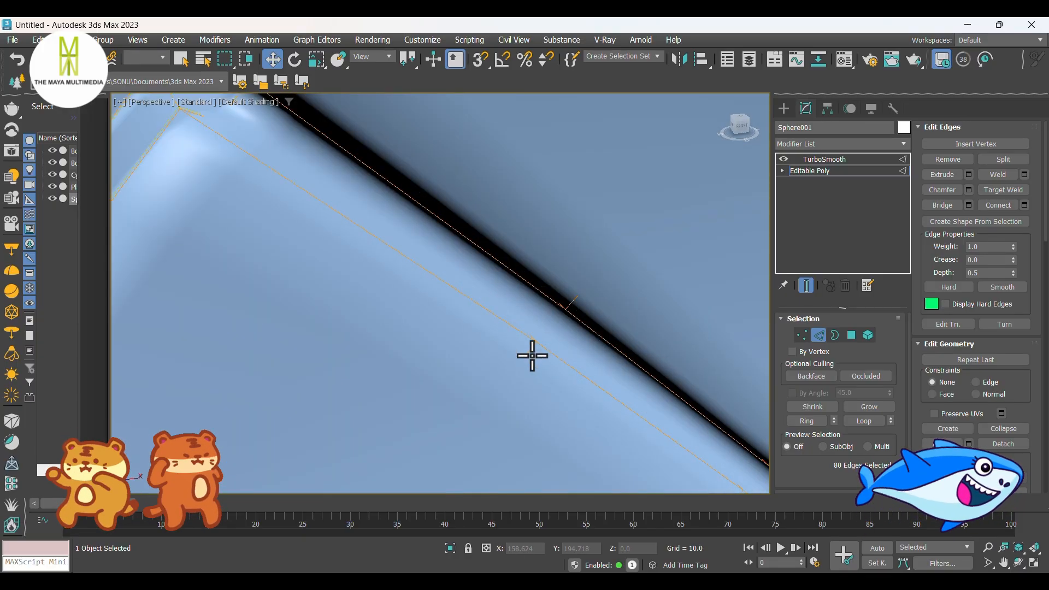
left_click(528, 351)
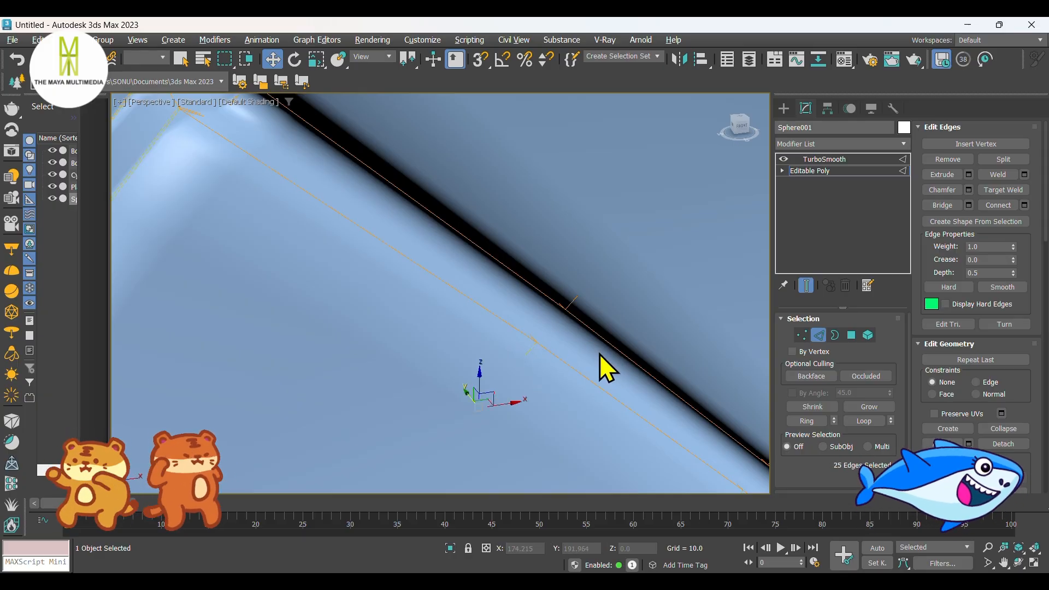
left_click(573, 300)
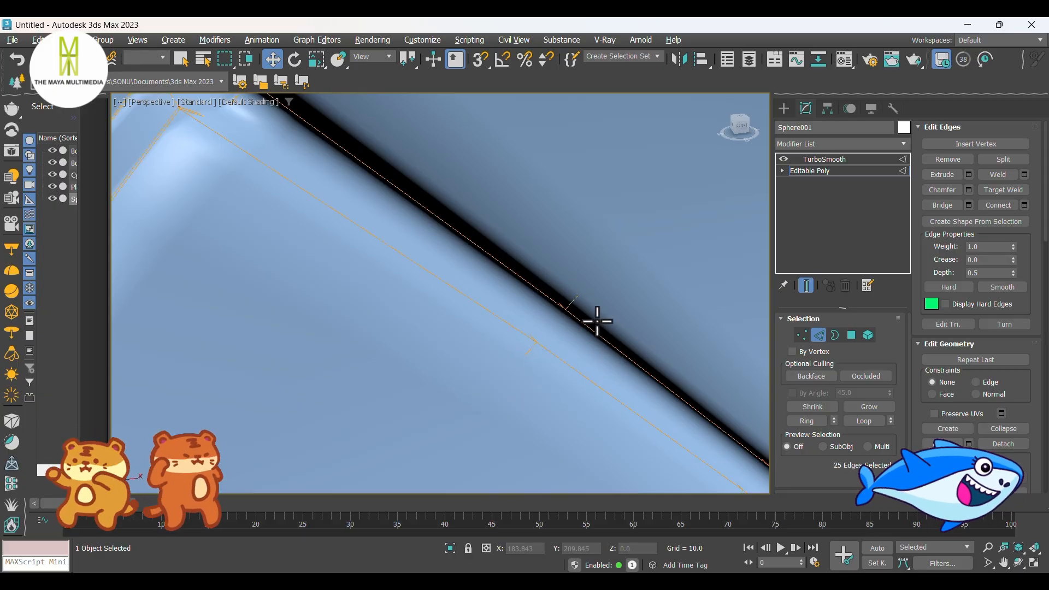
right_click(575, 301)
left_click(479, 349)
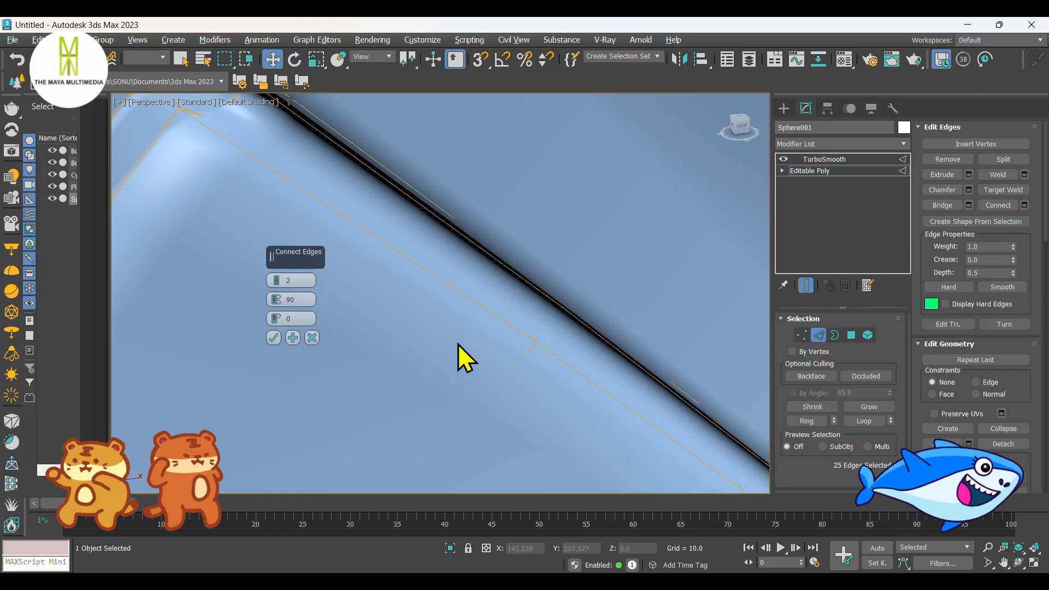
left_click(274, 338)
scroll(257, 297, "down", 5)
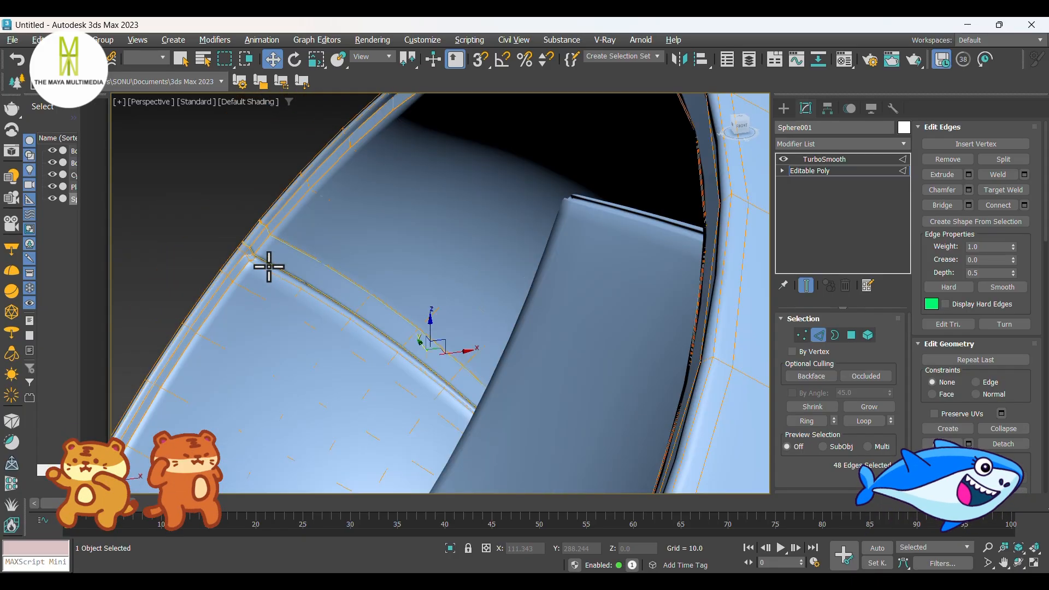
middle_click_drag(584, 342, 630, 349, "alt")
scroll(366, 243, "down", 5)
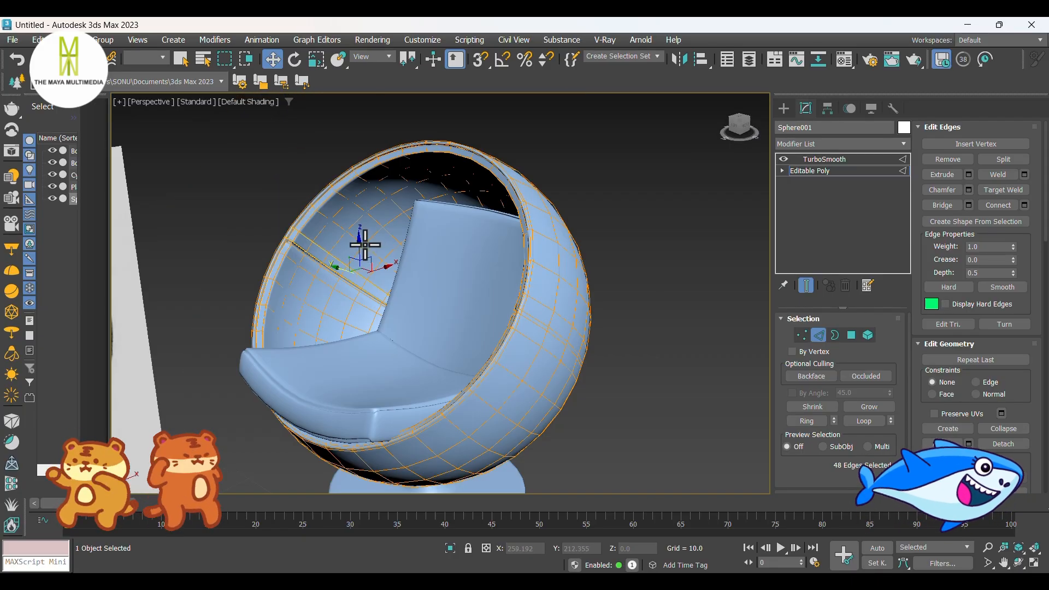
Step: Return the sphere to its TurboSmooth level and clear the selection to view the chair with its base
middle_click_drag(441, 301, 501, 321, "alt")
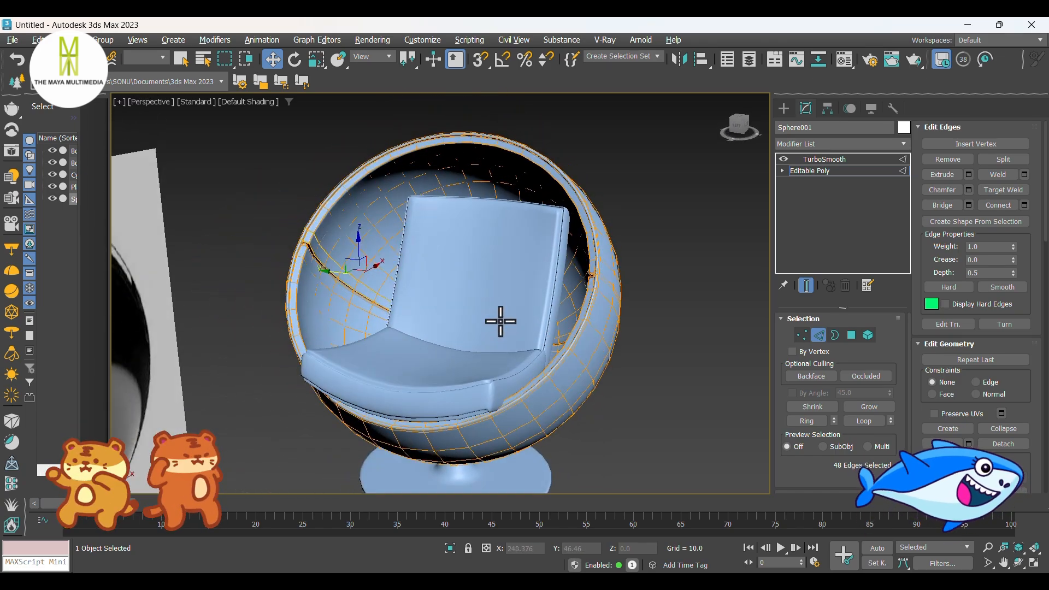
left_click(826, 158)
left_click(784, 108)
left_click(653, 323)
middle_click_drag(653, 322, 615, 382, "alt")
Step: On the base's Editable Poly, connect the ring of edges around the stem's lowest segment with 2 segments and a pinch of 90
left_click(499, 370)
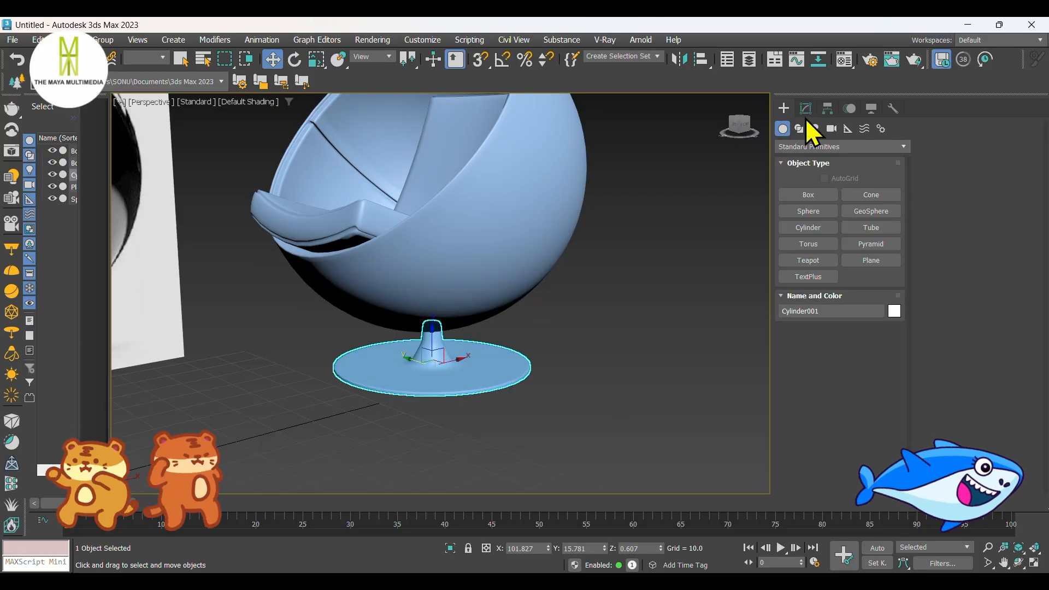
left_click(806, 109)
left_click(818, 171)
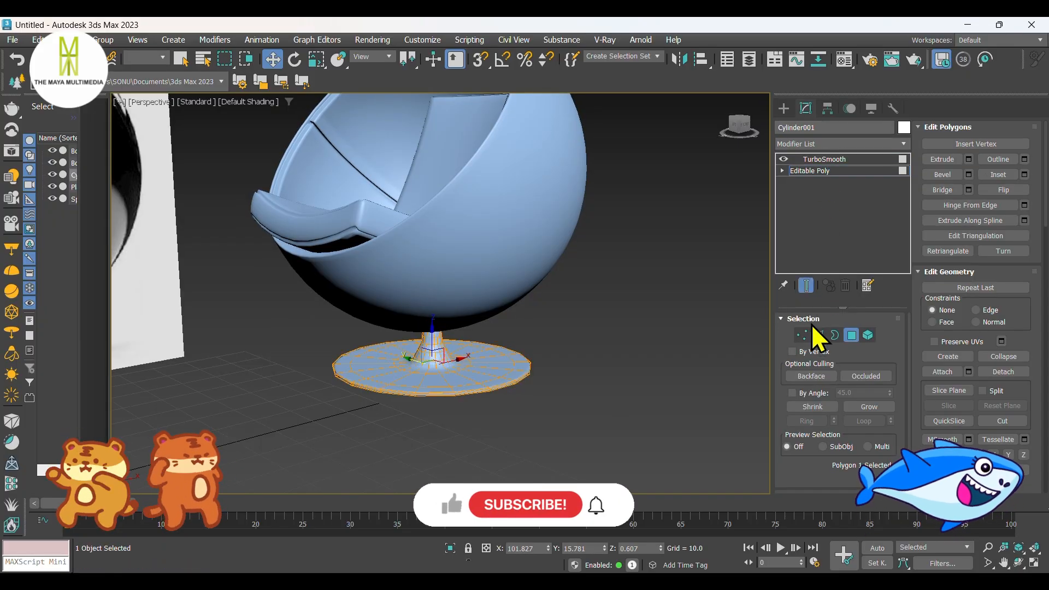
left_click(818, 335)
scroll(435, 384, "up", 5)
scroll(420, 258, "up", 2)
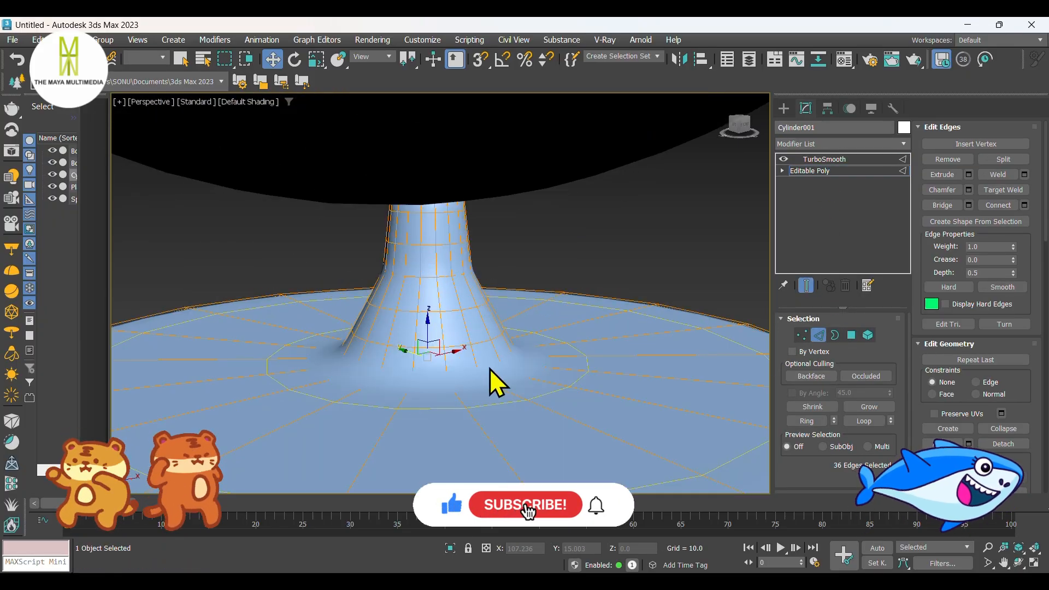
scroll(540, 376, "up", 1)
double_click(476, 342)
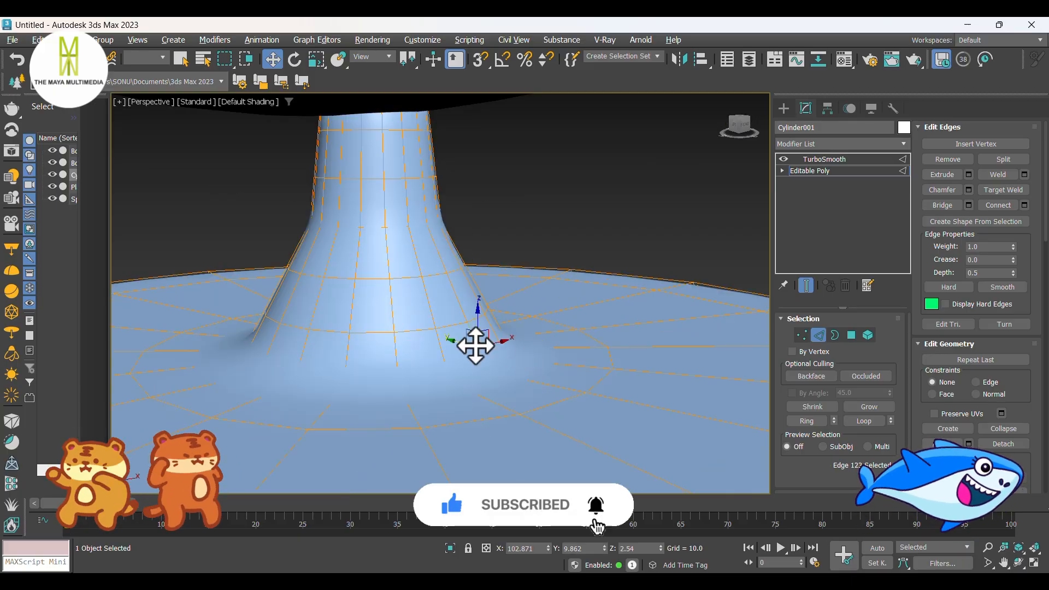
right_click(473, 342)
left_click(361, 399)
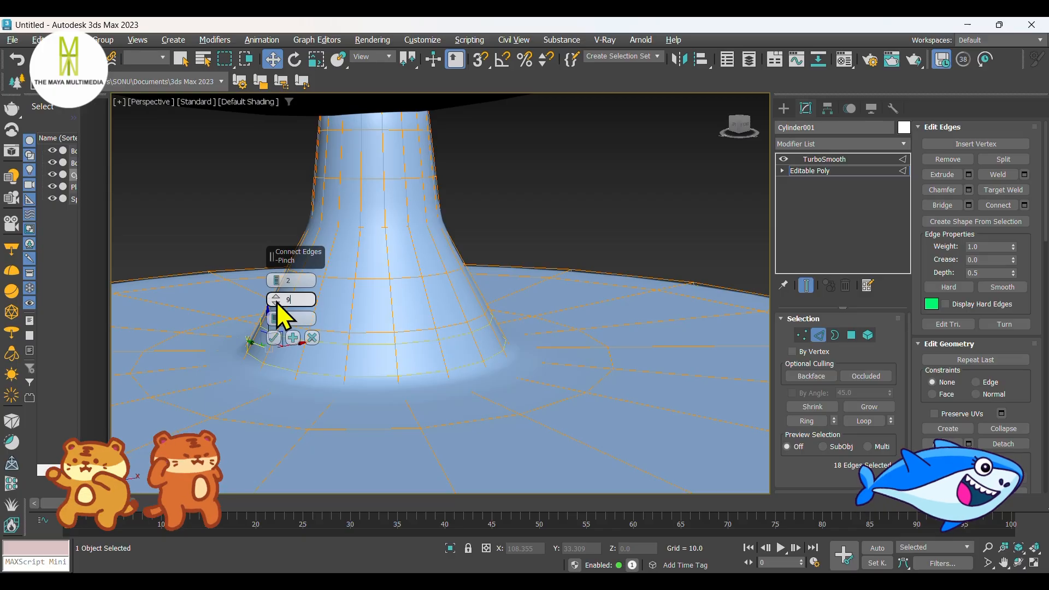
left_click(274, 338)
Step: Connect the ring of short vertical edges around the base disc's outer rim with 2 segments and a pinch of 90
scroll(452, 316, "down", 4)
scroll(508, 388, "up", 5)
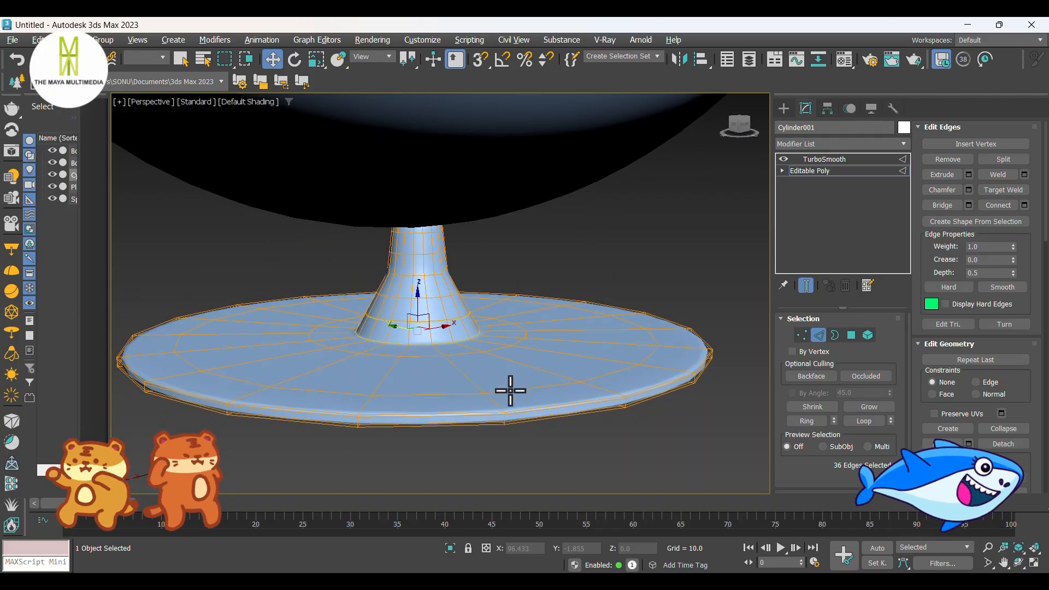
left_click(511, 402)
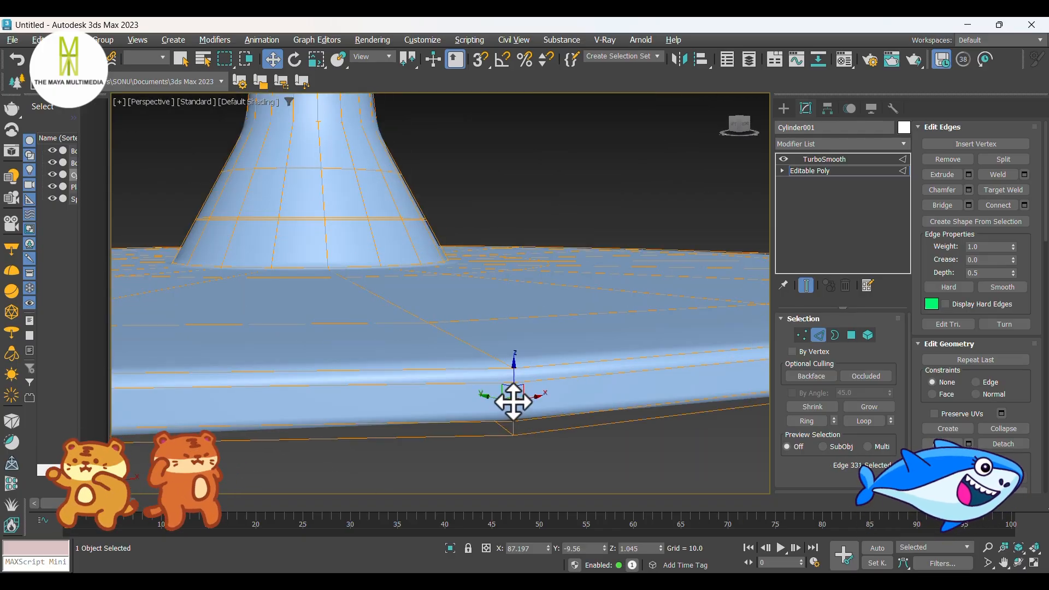
right_click(514, 405)
left_click(401, 436)
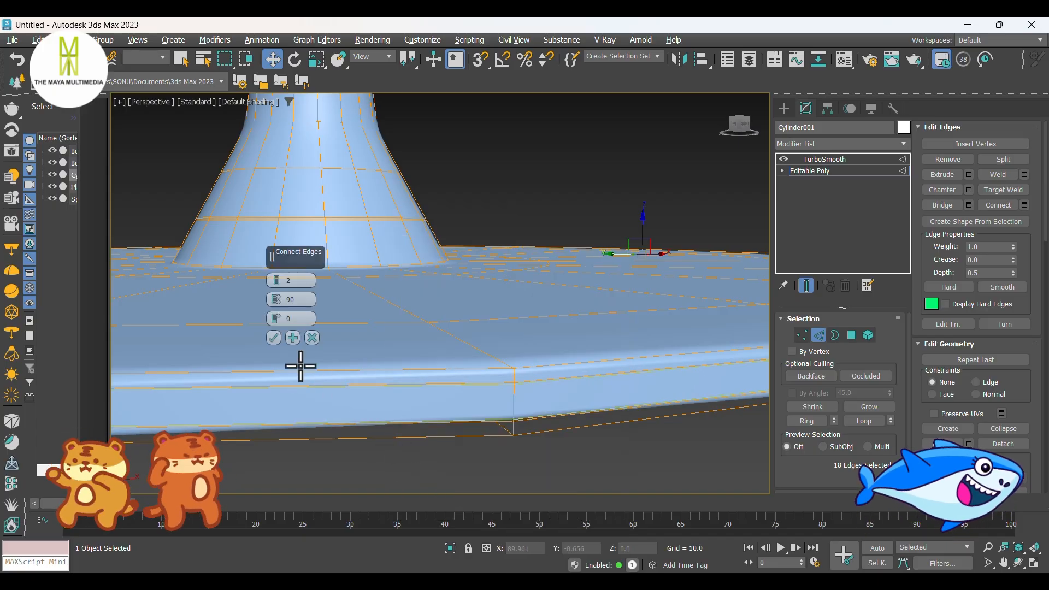
left_click(274, 338)
Step: Connect the ring of radial edges on the base disc's underside with 2 segments and a pinch of 90
scroll(487, 333, "up", 5)
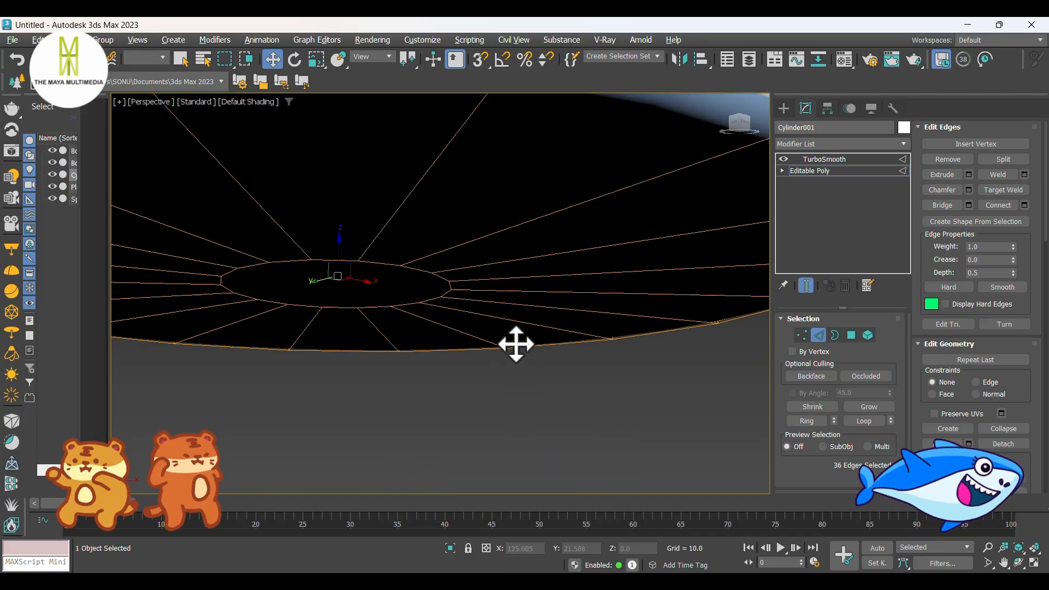
left_click(514, 225)
right_click(513, 225)
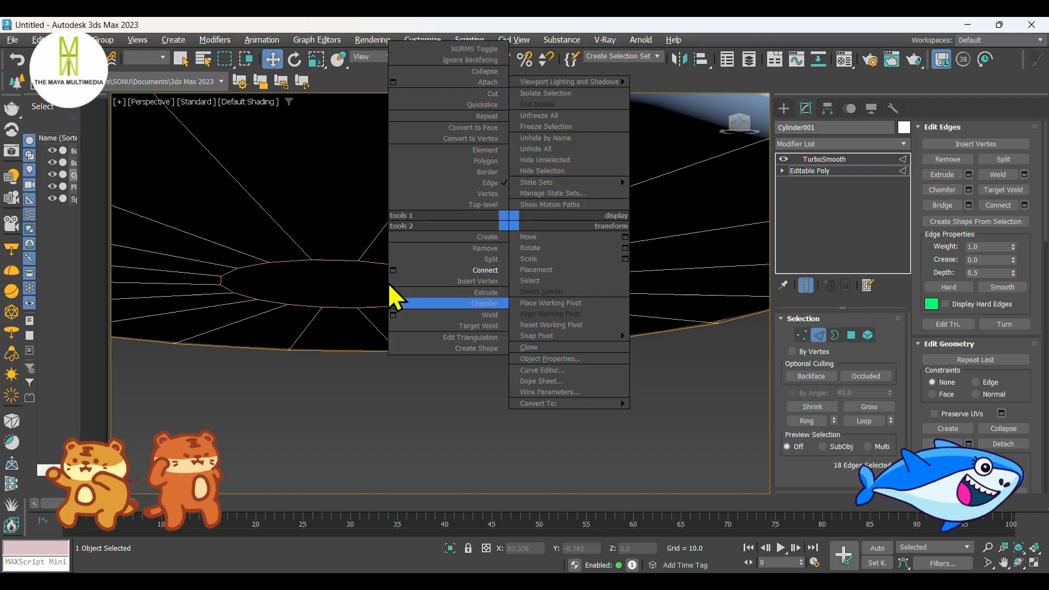
left_click(393, 297)
left_click(279, 339)
scroll(395, 372, "down", 6)
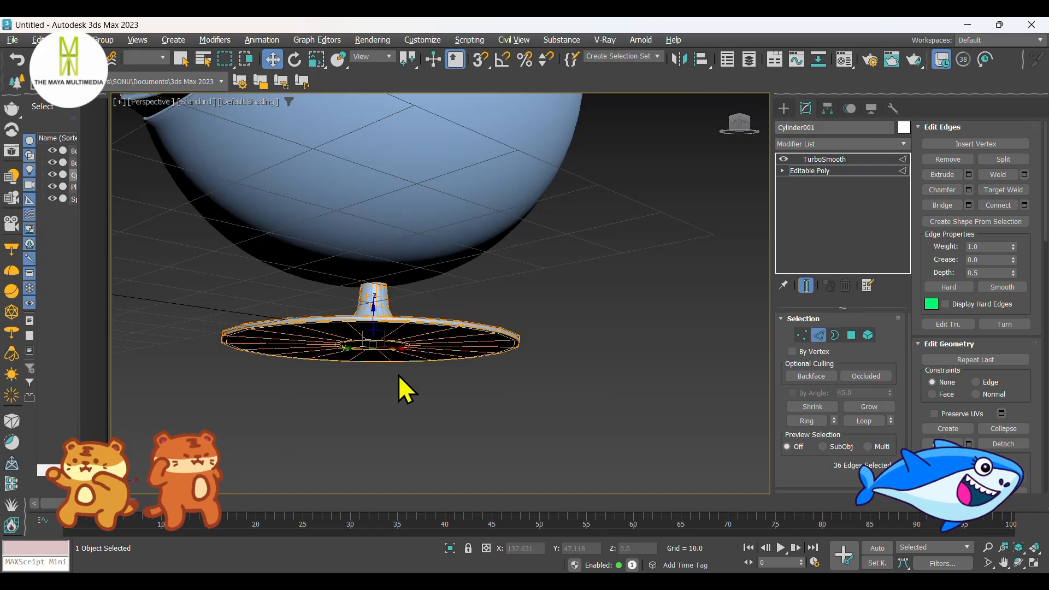
Step: Clear the edge selection and isolate the base to expose the top end of its stem
left_click(402, 377)
middle_click_drag(415, 379, 486, 429, "alt")
scroll(330, 375, "up", 5)
middle_click_drag(322, 366, 440, 360)
scroll(435, 220, "up", 5)
mouse_move(431, 221)
middle_mouse_down("alt")
mouse_move(421, 203)
mouse_move(418, 211)
middle_mouse_up("alt")
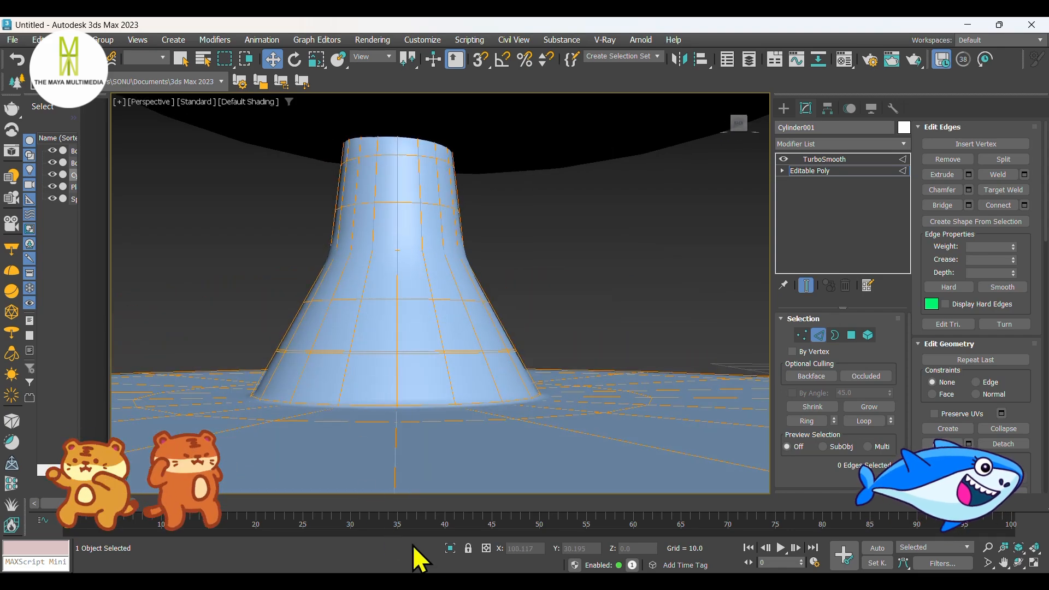
left_click(450, 548)
scroll(431, 325, "up", 5)
scroll(399, 241, "up", 2)
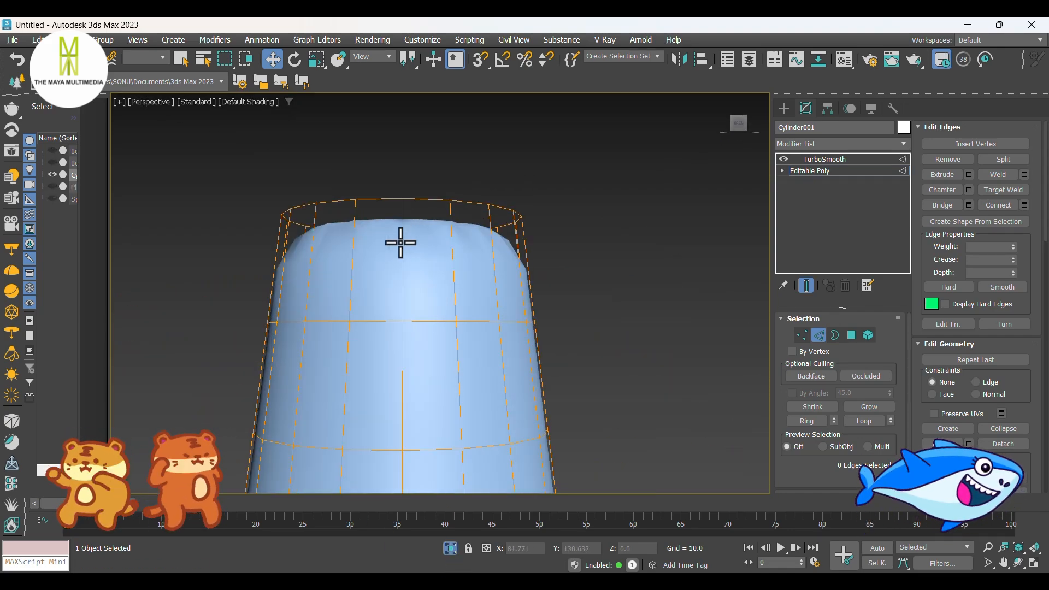
Step: Connect the ring of vertical edges at the stem's top with 2 segments and a pinch of 90, and end the isolation
left_click(398, 241)
key("alt+r")
right_click(398, 241)
left_click(276, 286)
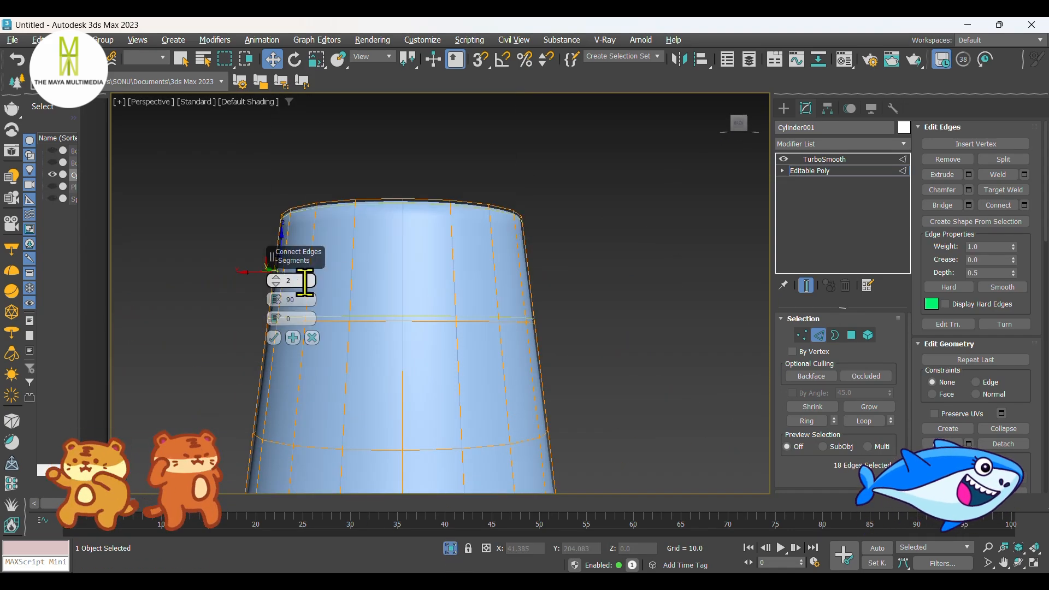
left_click(273, 338)
left_click(450, 548)
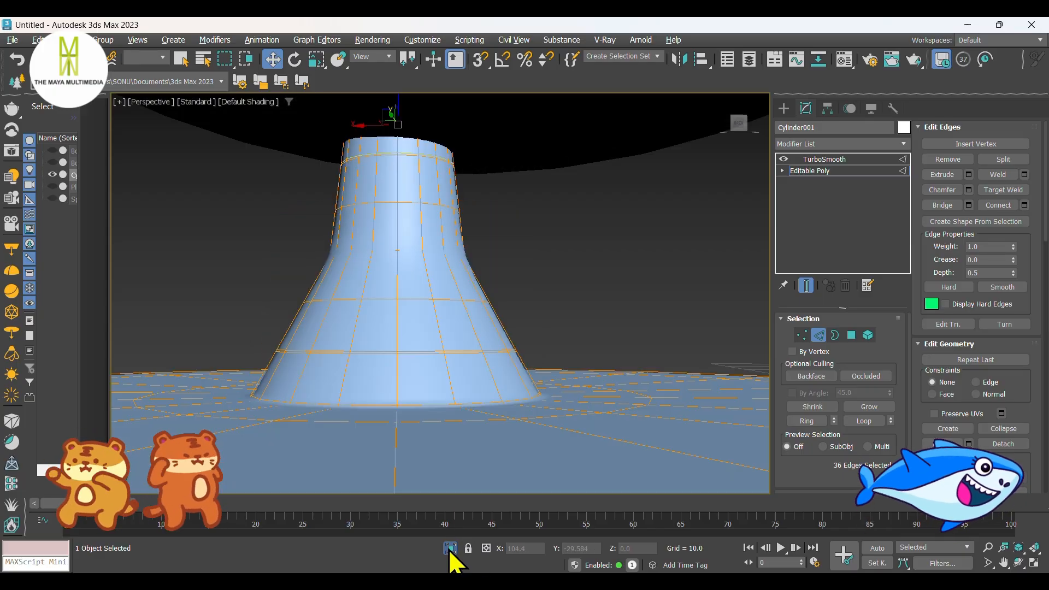
Step: Finish editing the base, clear the selection and bring the seat cushion into view
scroll(456, 361, "down", 5)
left_click(545, 427)
middle_click_drag(546, 427, 703, 199, "alt")
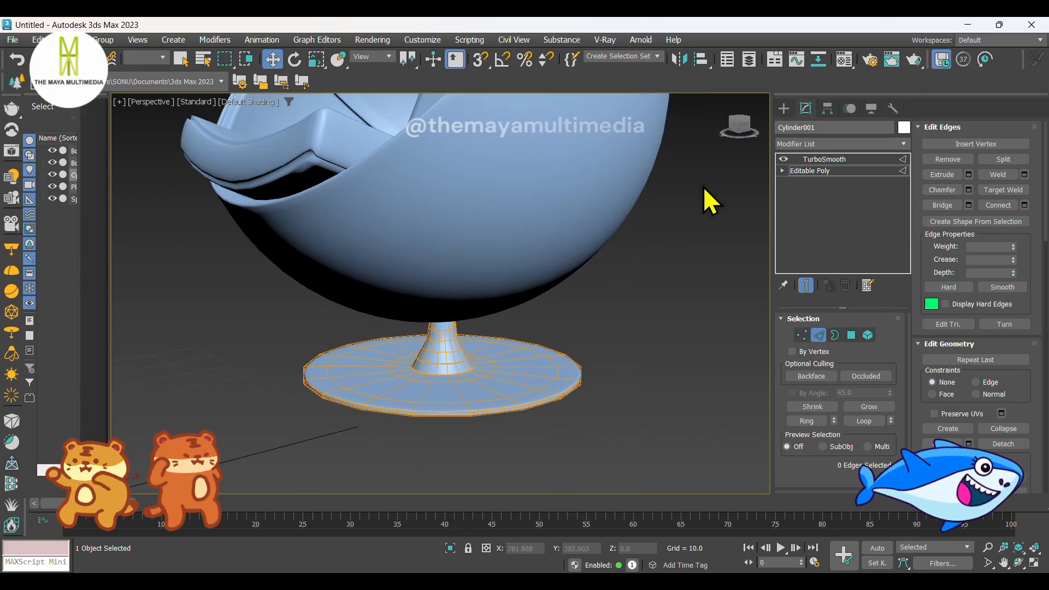
left_click(784, 108)
left_click(663, 322)
middle_click_drag(662, 322, 616, 407, "alt")
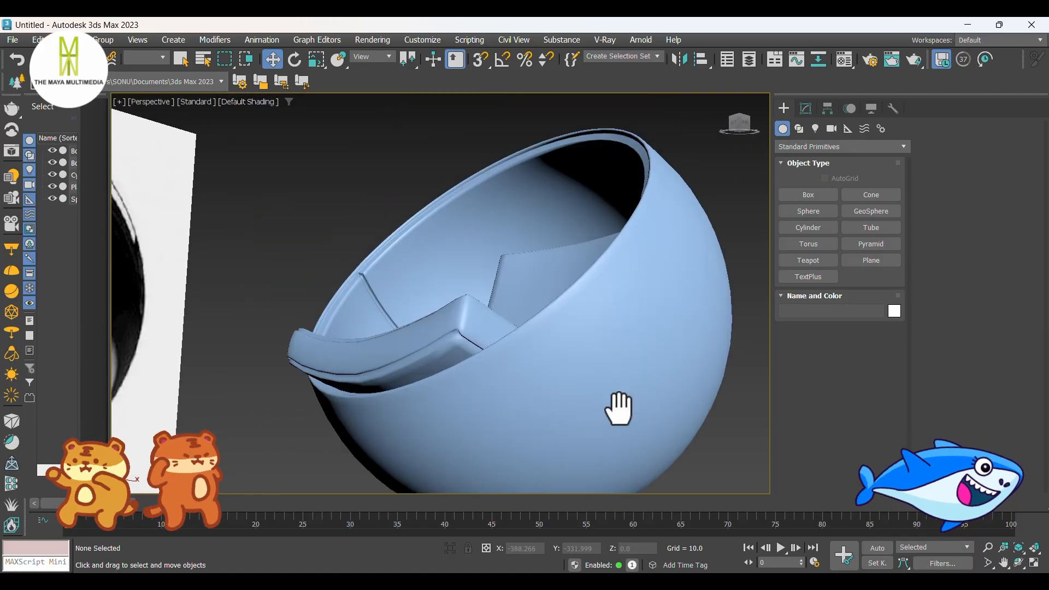
Step: Inspect the seat cushion and its Editable Poly level beneath the FFD 4x4x4 modifier, and return to the FFD level
left_click(452, 346)
scroll(433, 368, "up", 2)
scroll(467, 327, "down", 2)
middle_click_drag(468, 326, 543, 330, "alt")
left_click(805, 108)
left_click(819, 205)
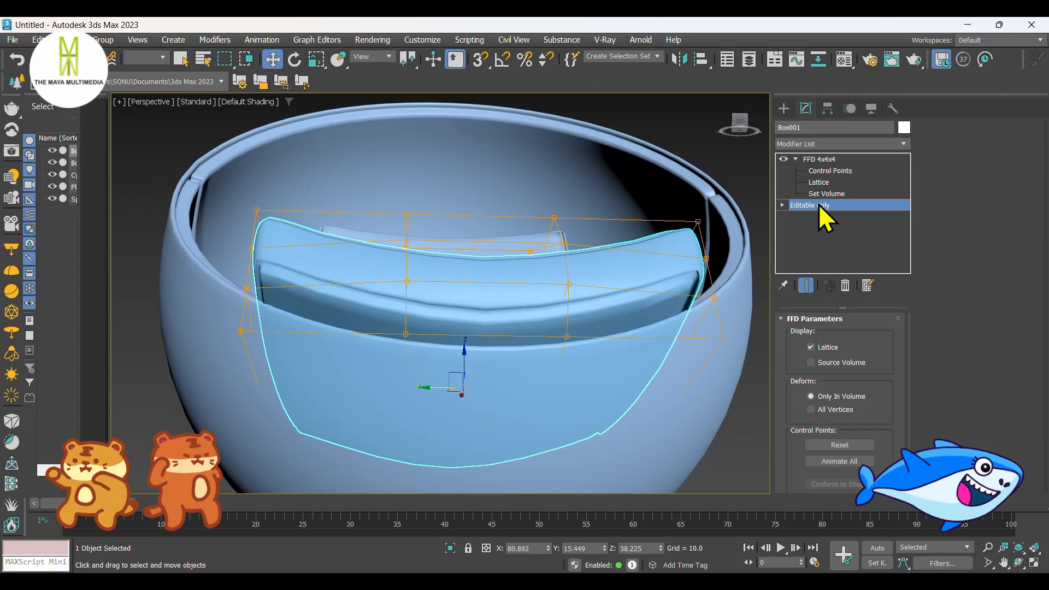
middle_click_drag(688, 306, 649, 309, "alt")
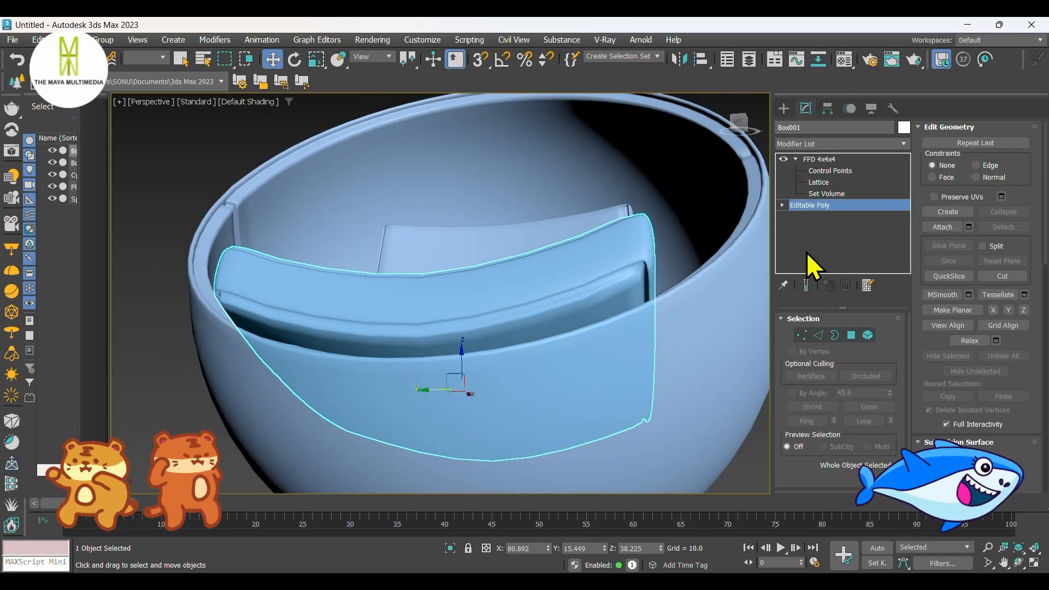
left_click(821, 158)
left_click(784, 108)
Step: Deselect the seat cushion and review the whole chair from several angles beside the reference image
scroll(550, 244, "down", 5)
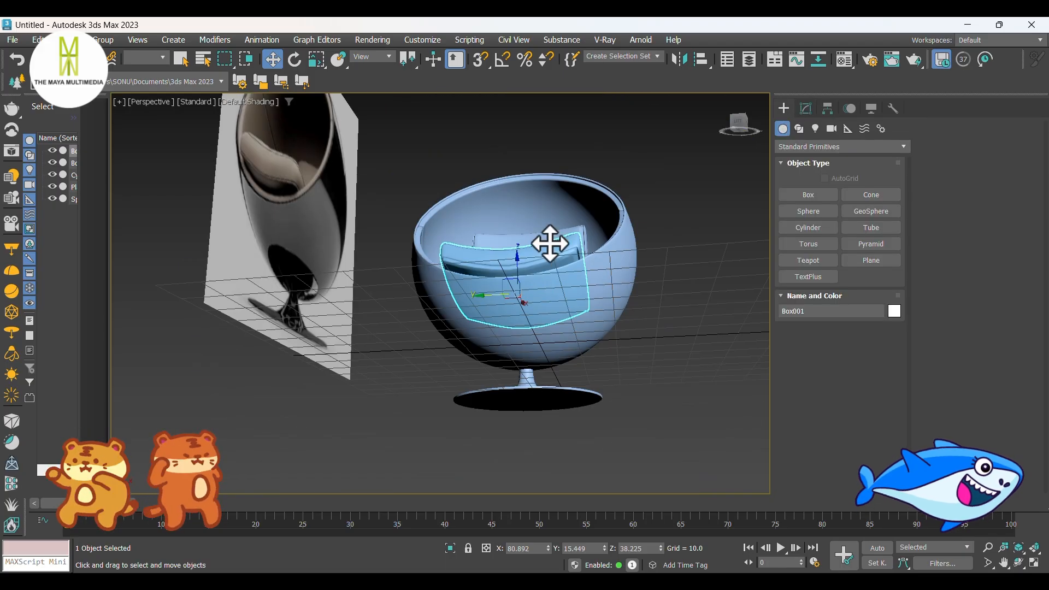
middle_click_drag(550, 244, 492, 323, "alt")
left_click(678, 364)
middle_click_drag(678, 364, 623, 386)
middle_click_drag(623, 387, 628, 398, "alt")
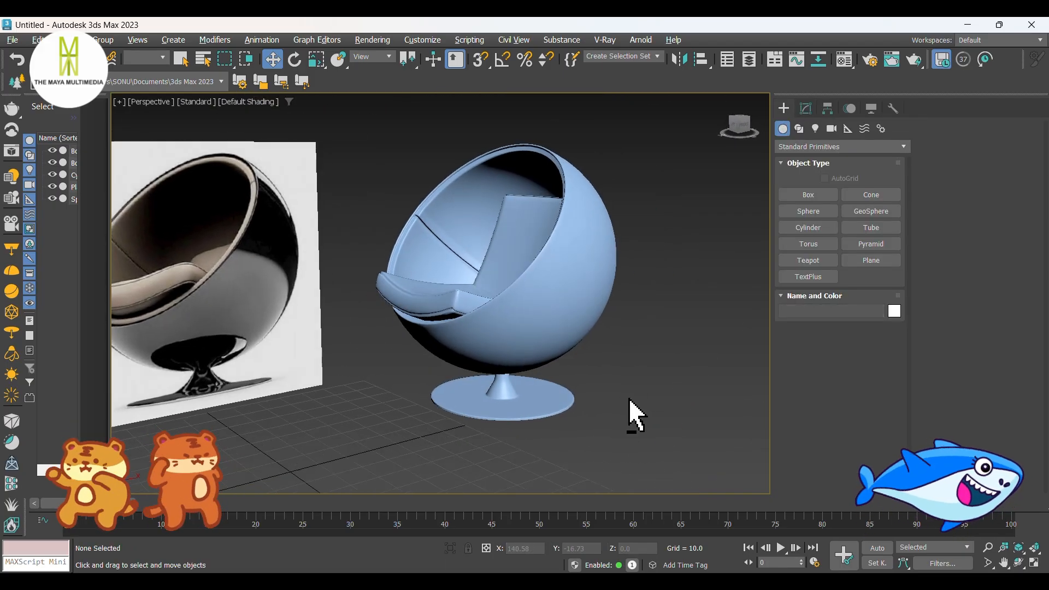
middle_click_drag(611, 362, 693, 367)
middle_click_drag(693, 368, 689, 390, "alt")
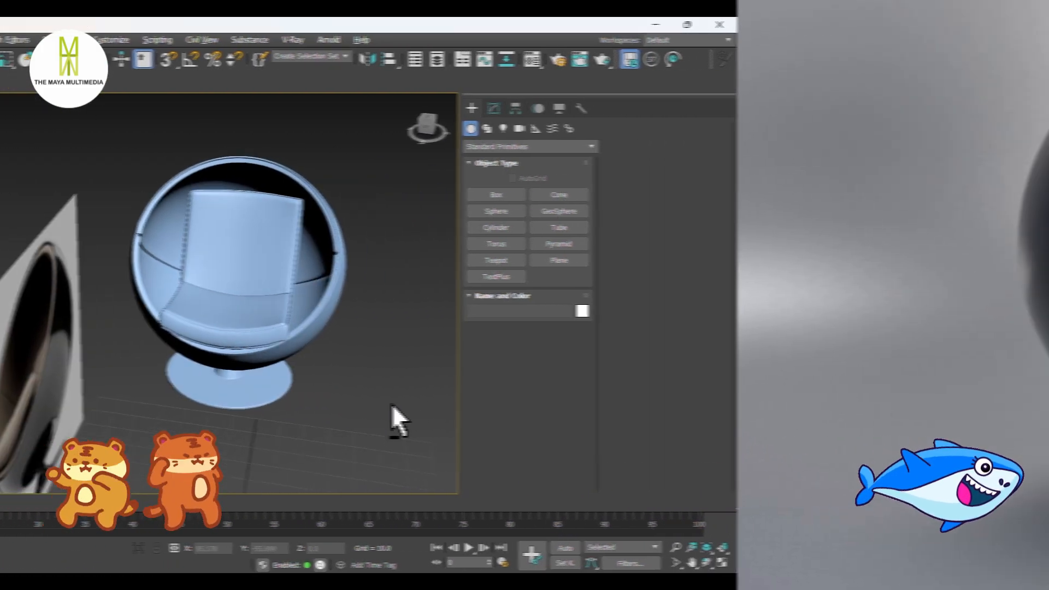